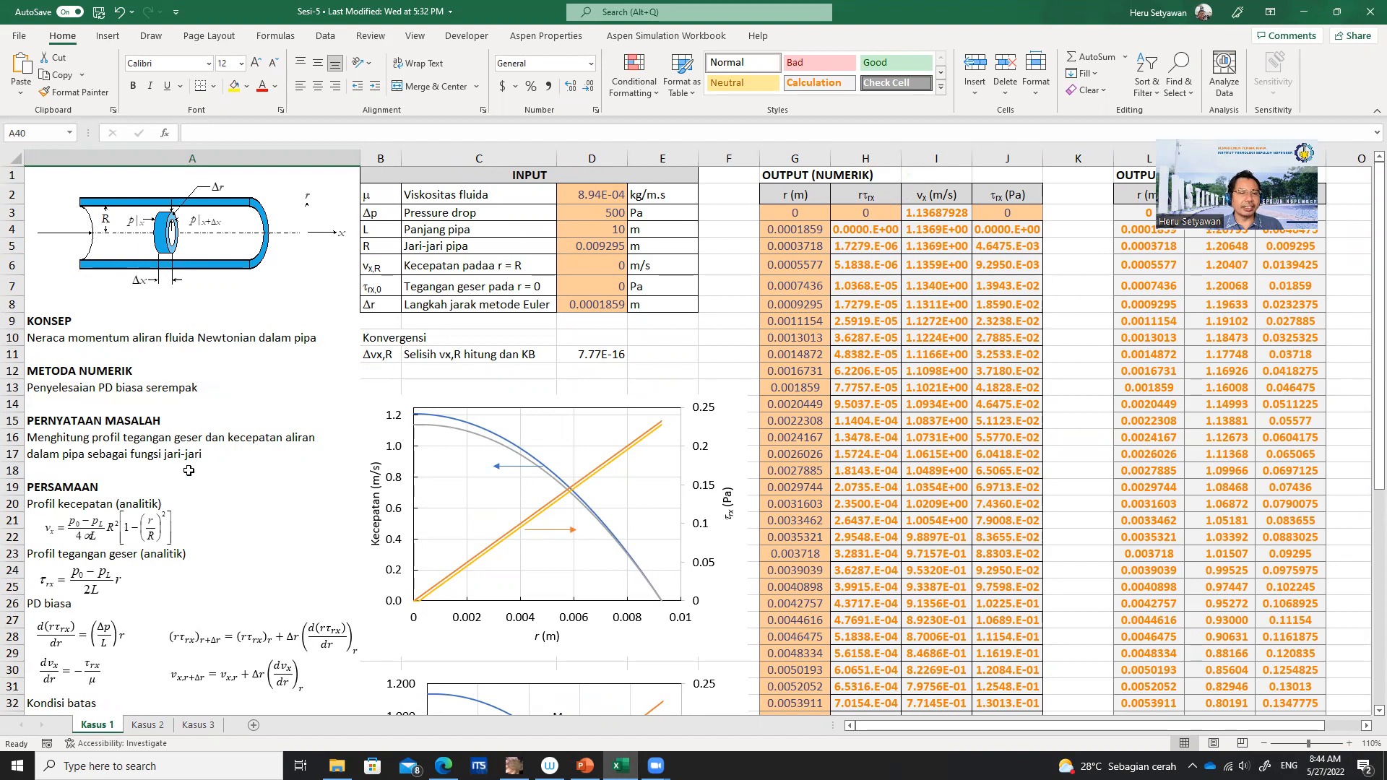
- Enlarge the Kasus 1 sheet to 130% and review its problem statement, equations and boundary conditions
scroll(184, 477, "down", 2)
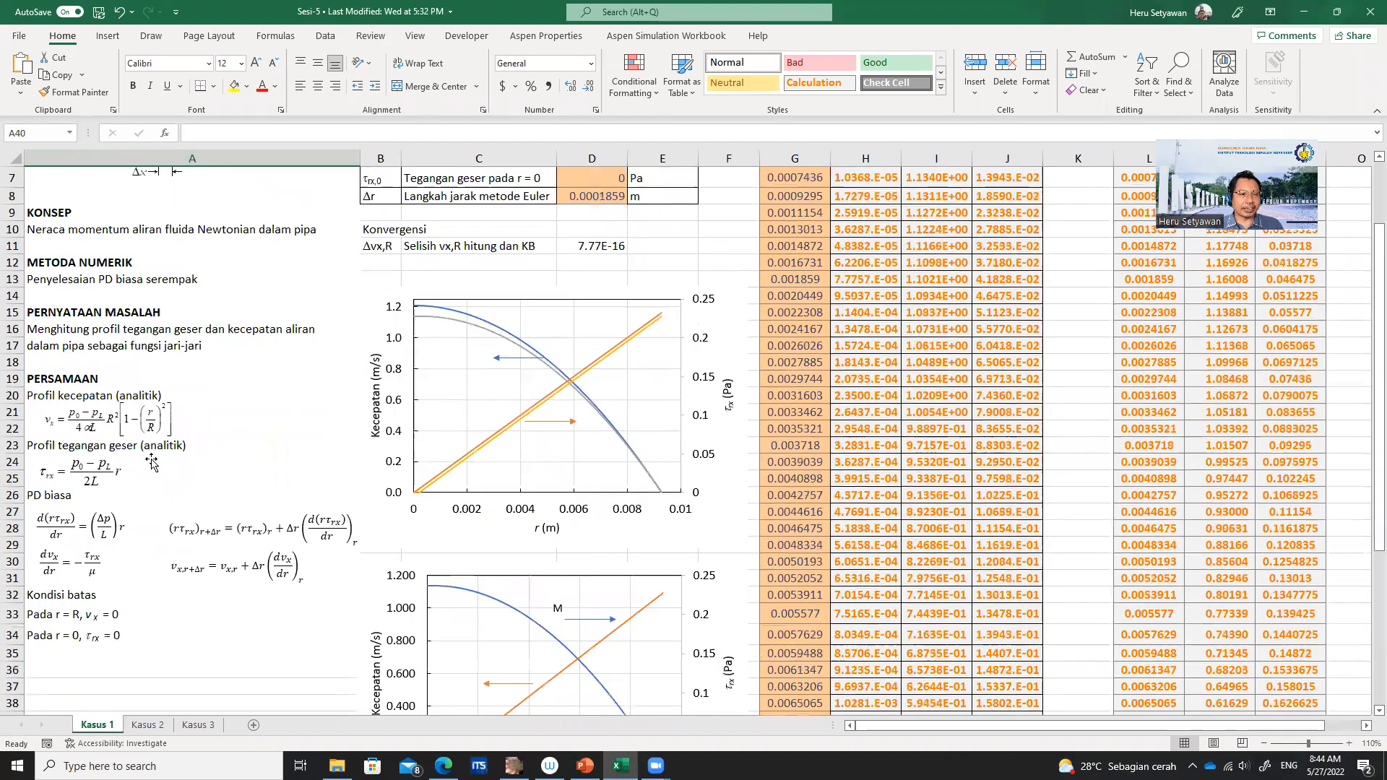
scroll(152, 462, "up", 2)
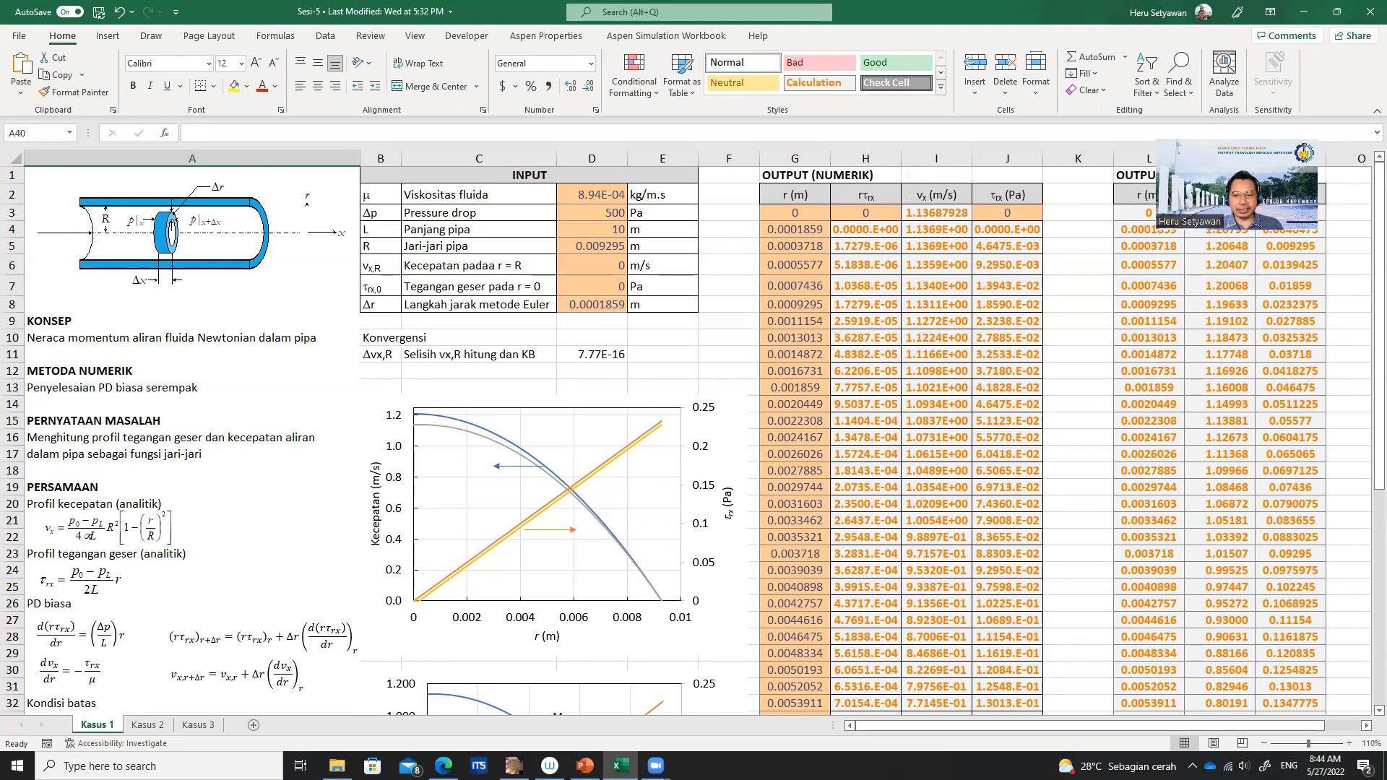
left_click(1349, 743)
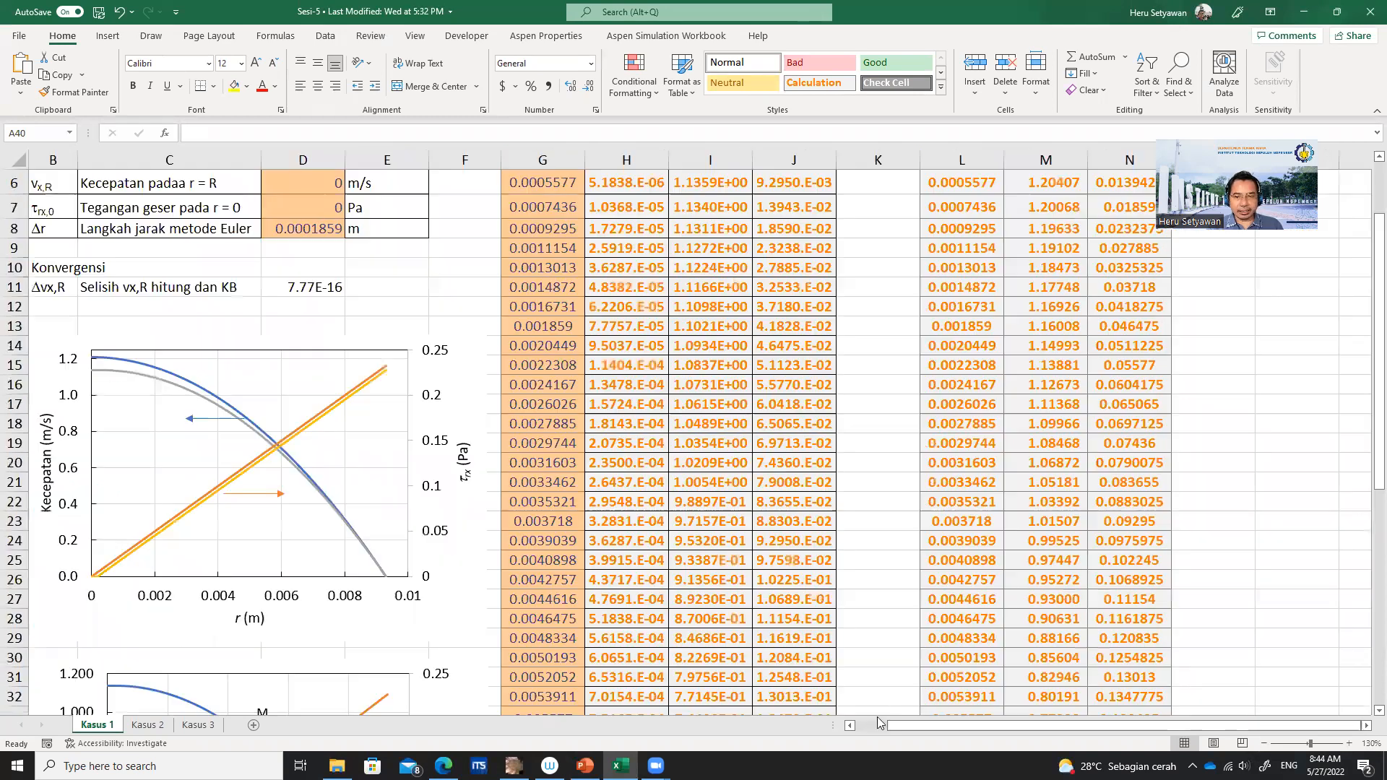
left_click(865, 729)
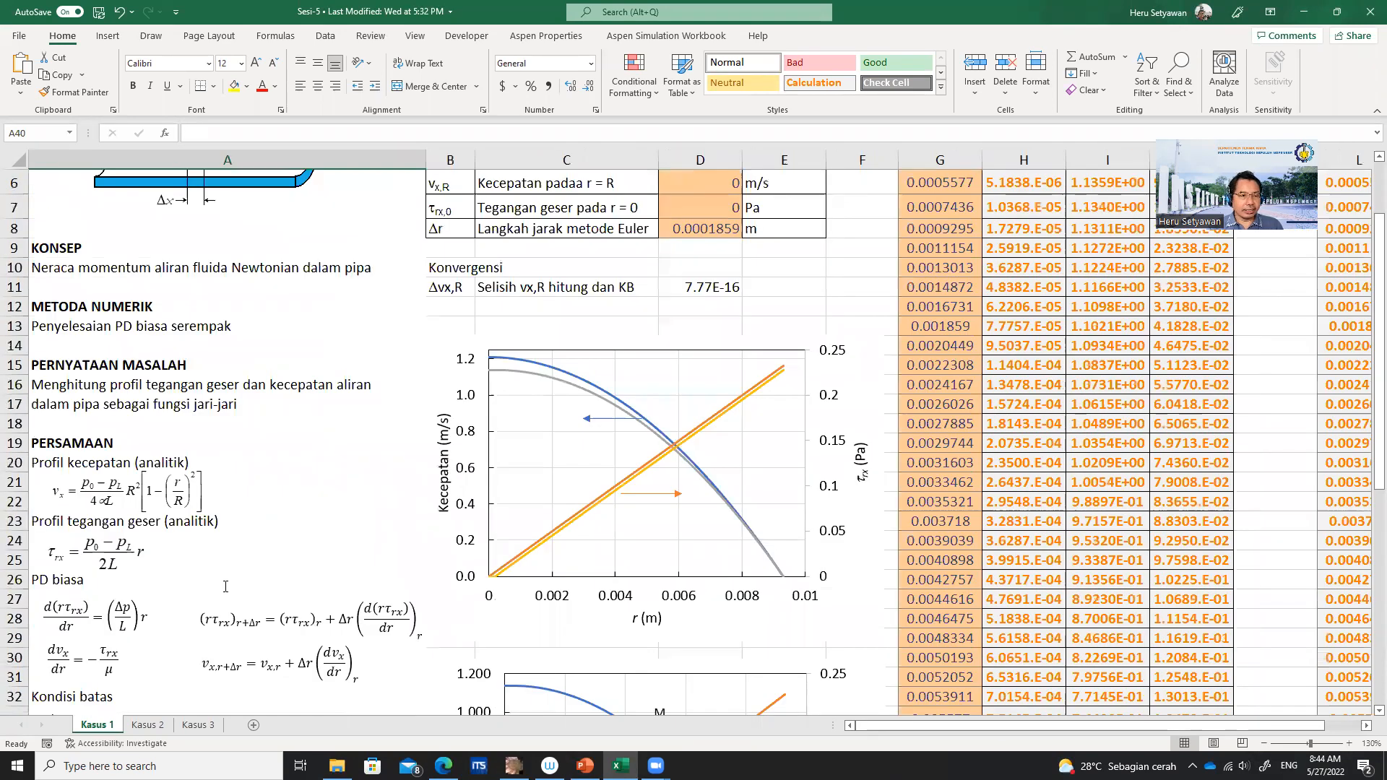
scroll(80, 516, "down", 2)
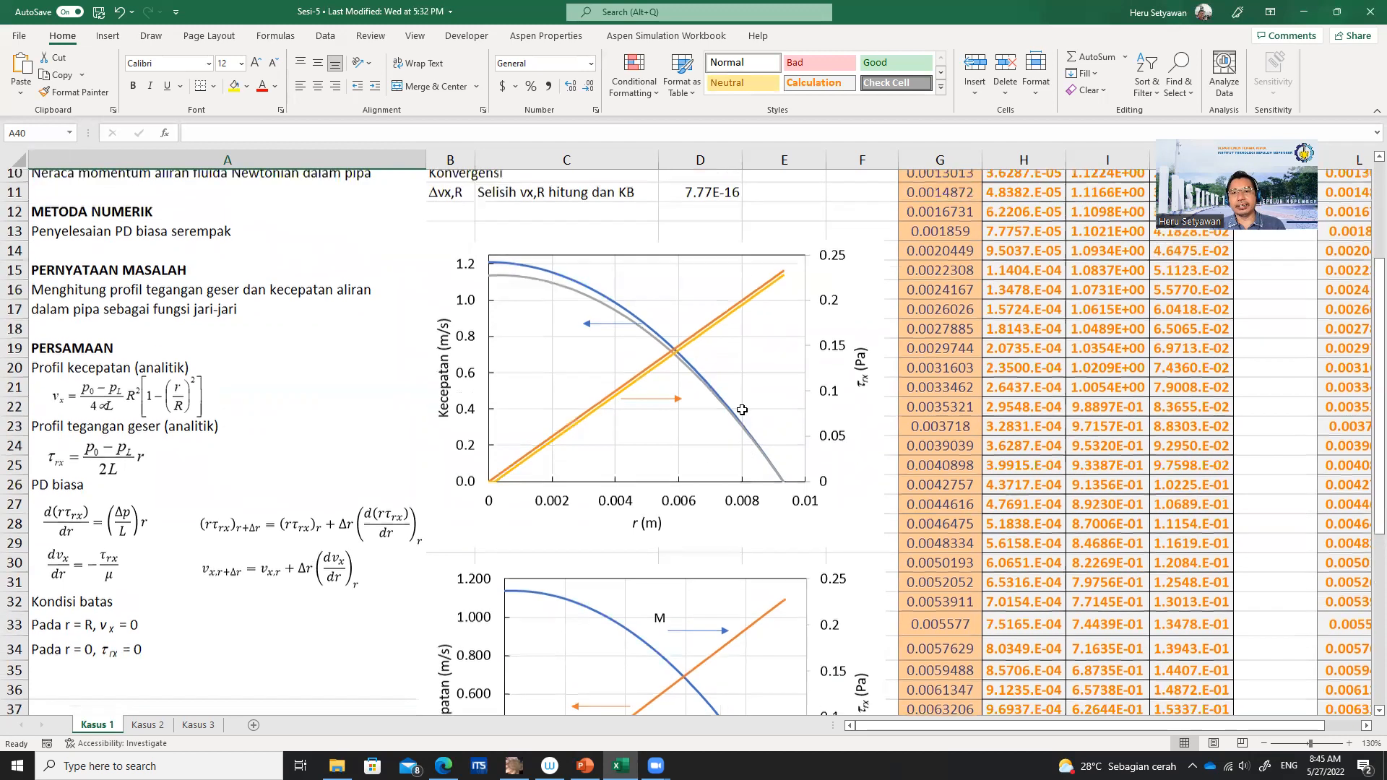
scroll(737, 419, "up", 4)
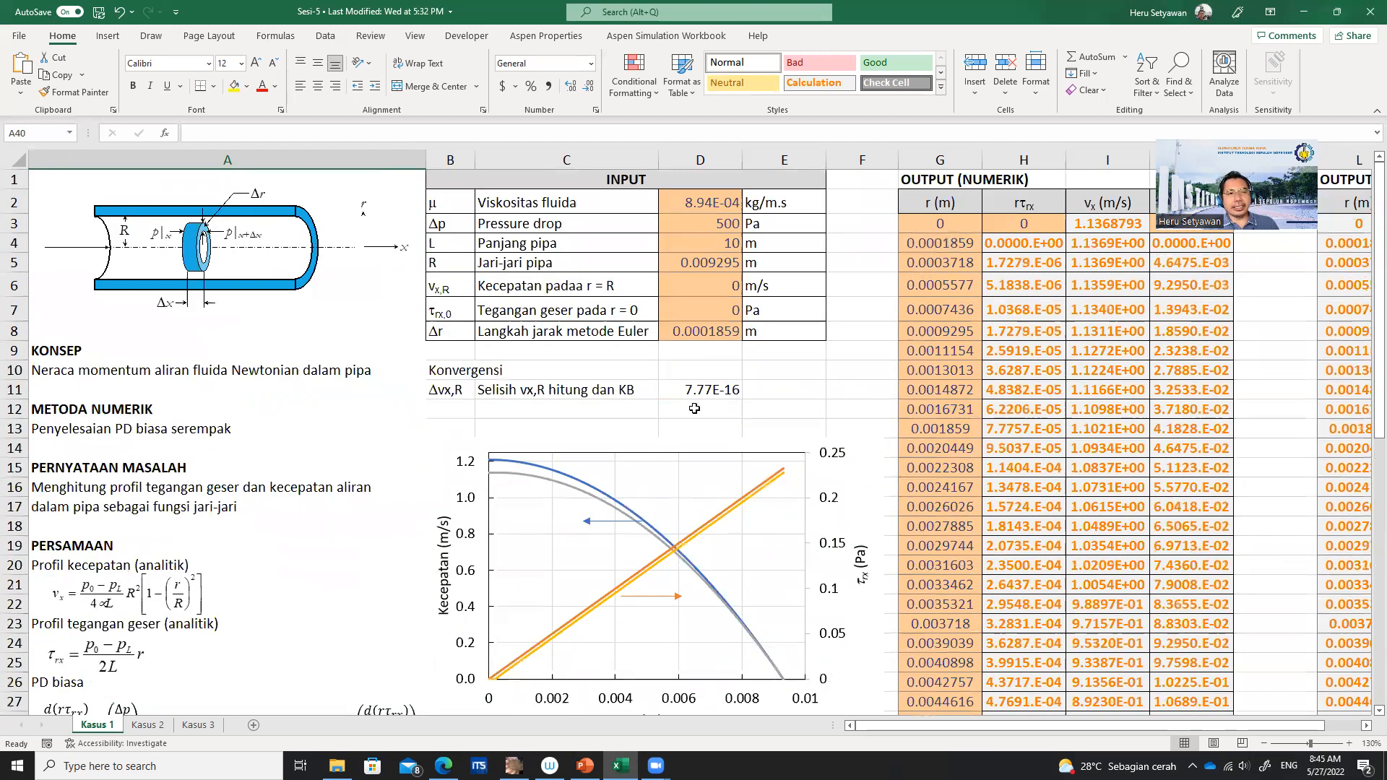
- Examine the symbol, description, value and unit of the fluid viscosity and pressure drop in the INPUT table
left_click(621, 182)
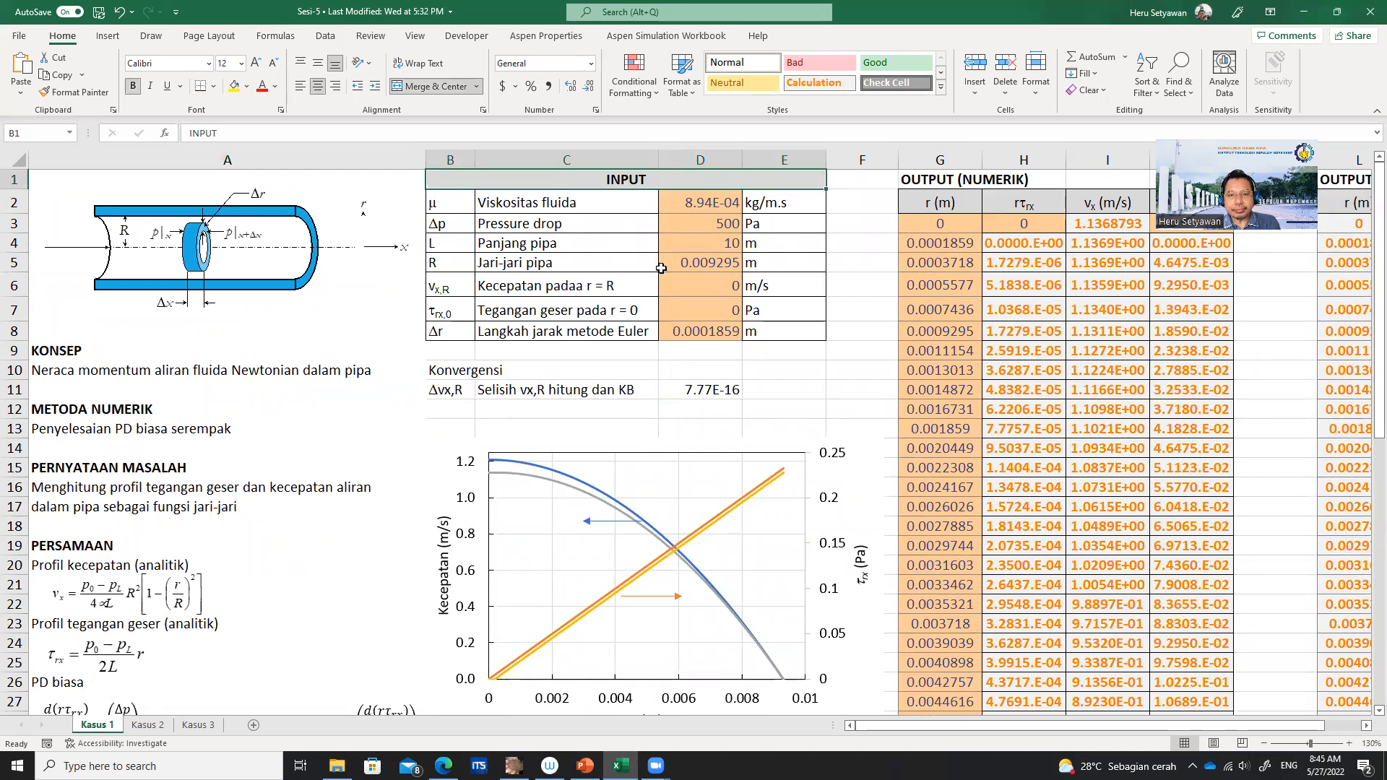
key("Down")
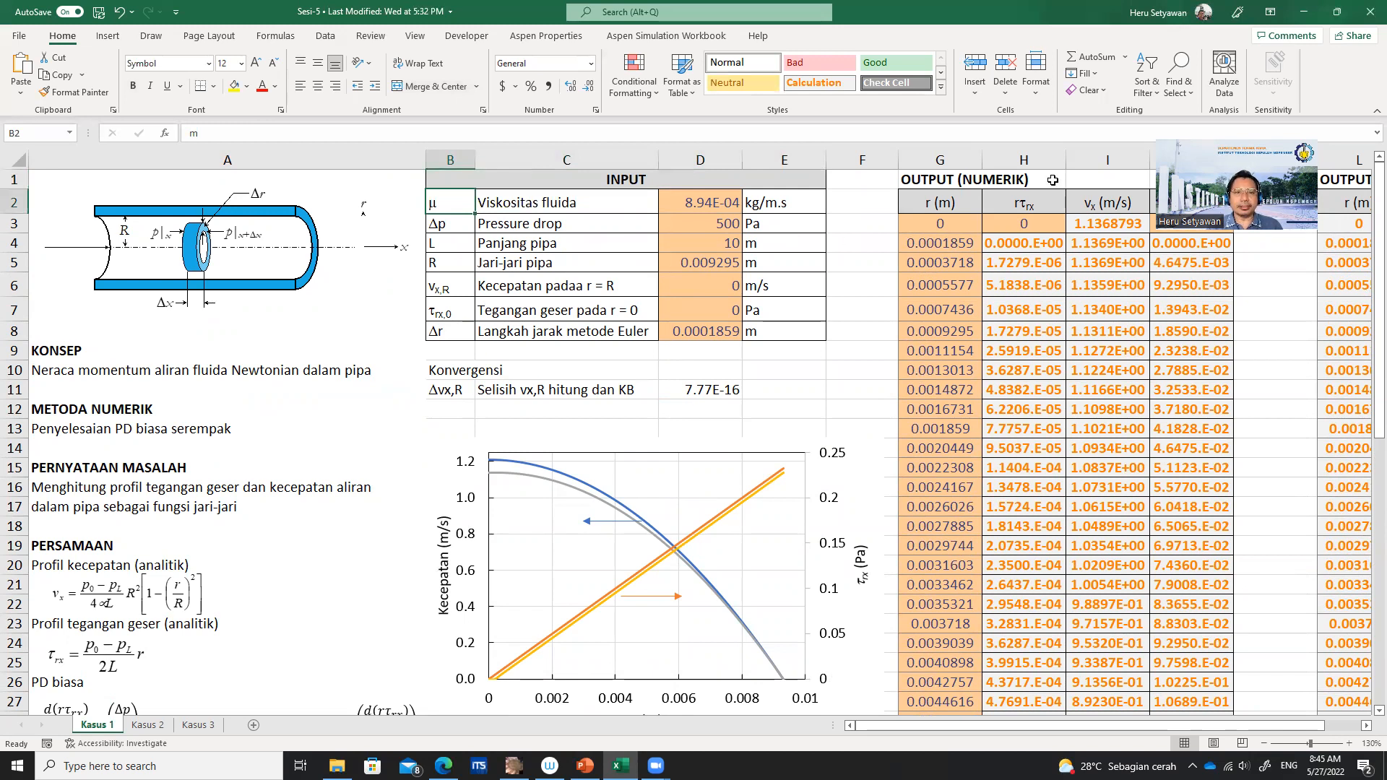
key("Right")
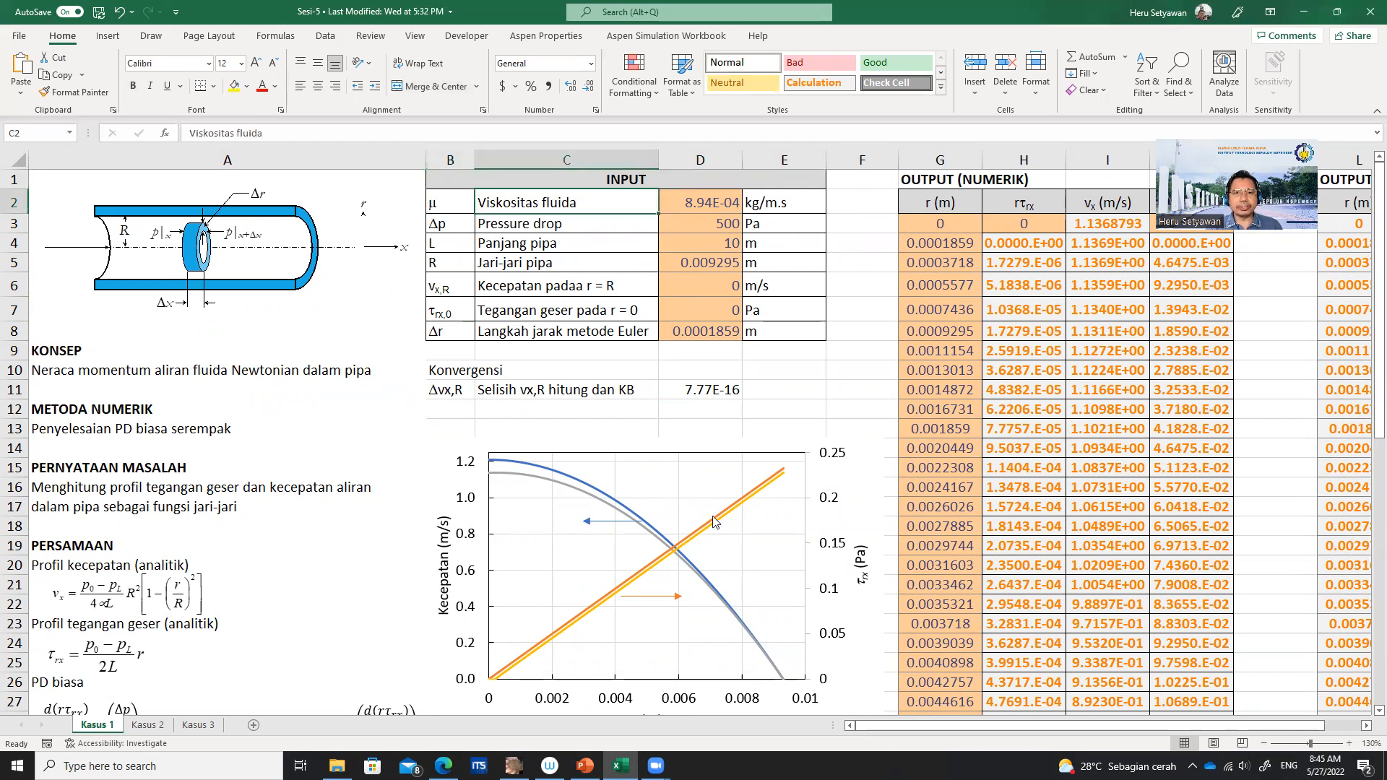
key("Right")
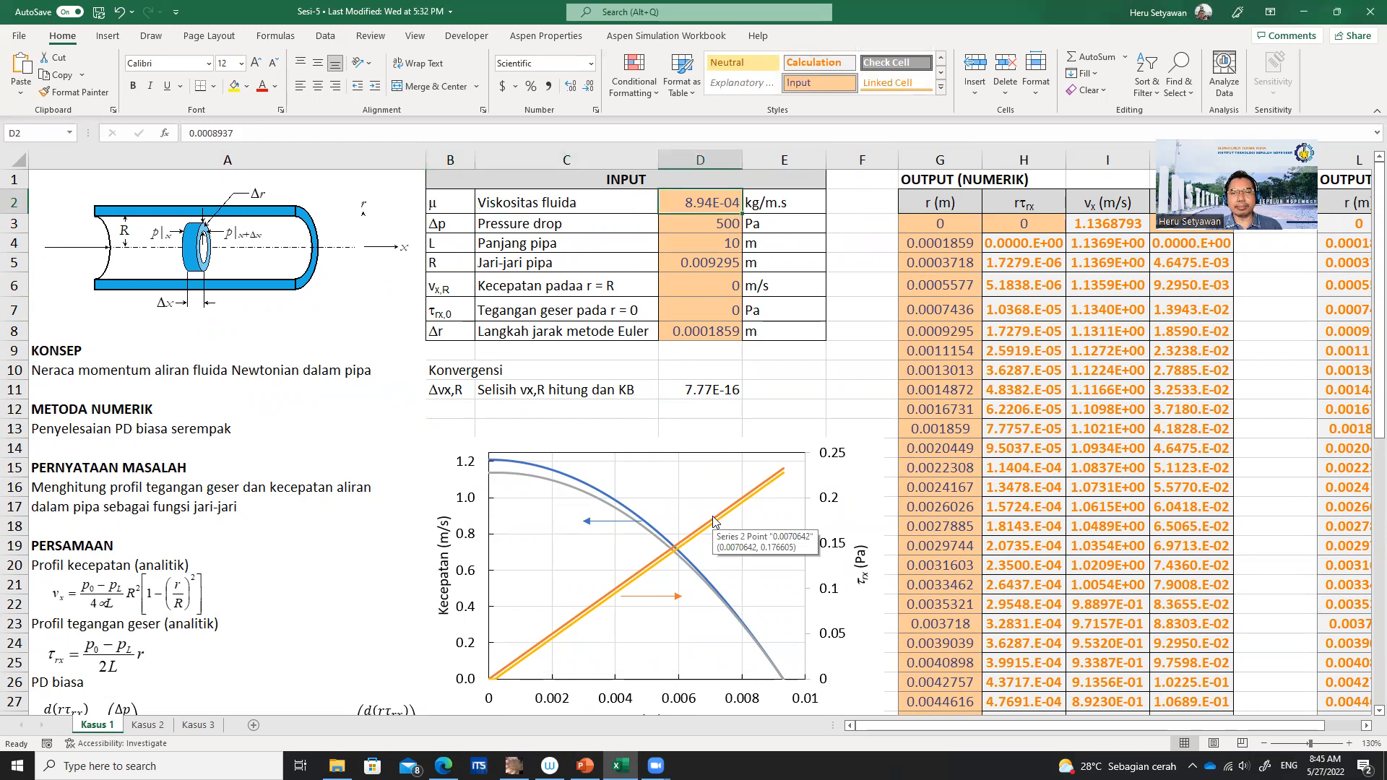
key("Right")
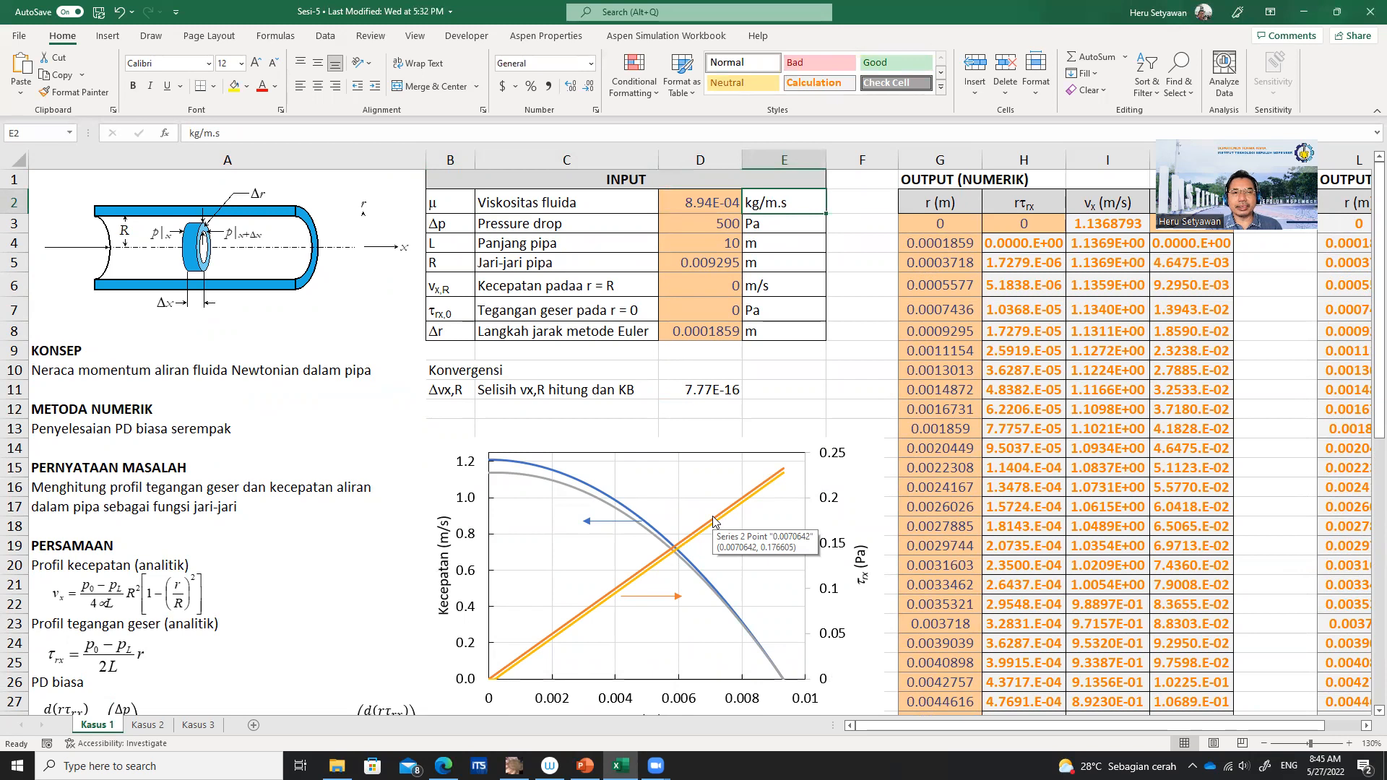
key("Down")
key("Left")
key("Left")
key("Left")
key("Right")
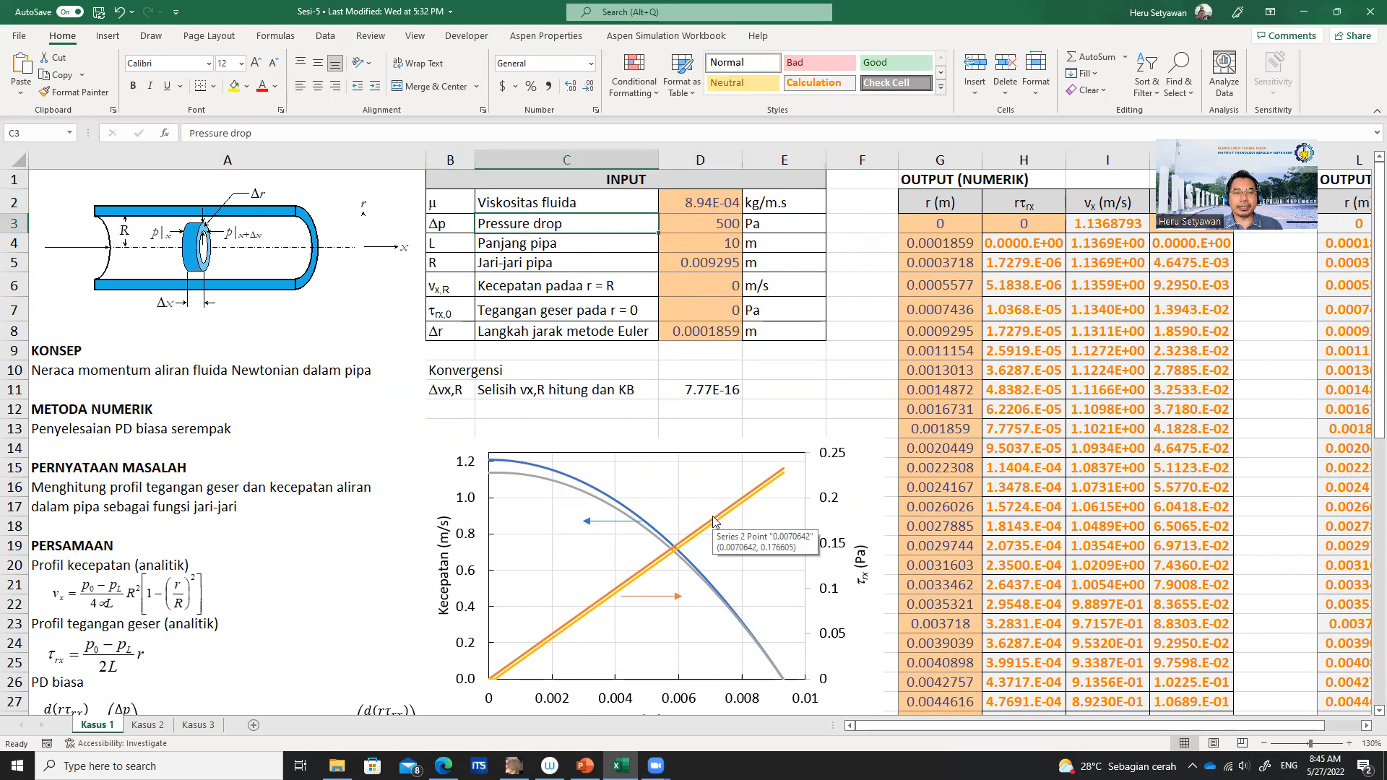
key("Right")
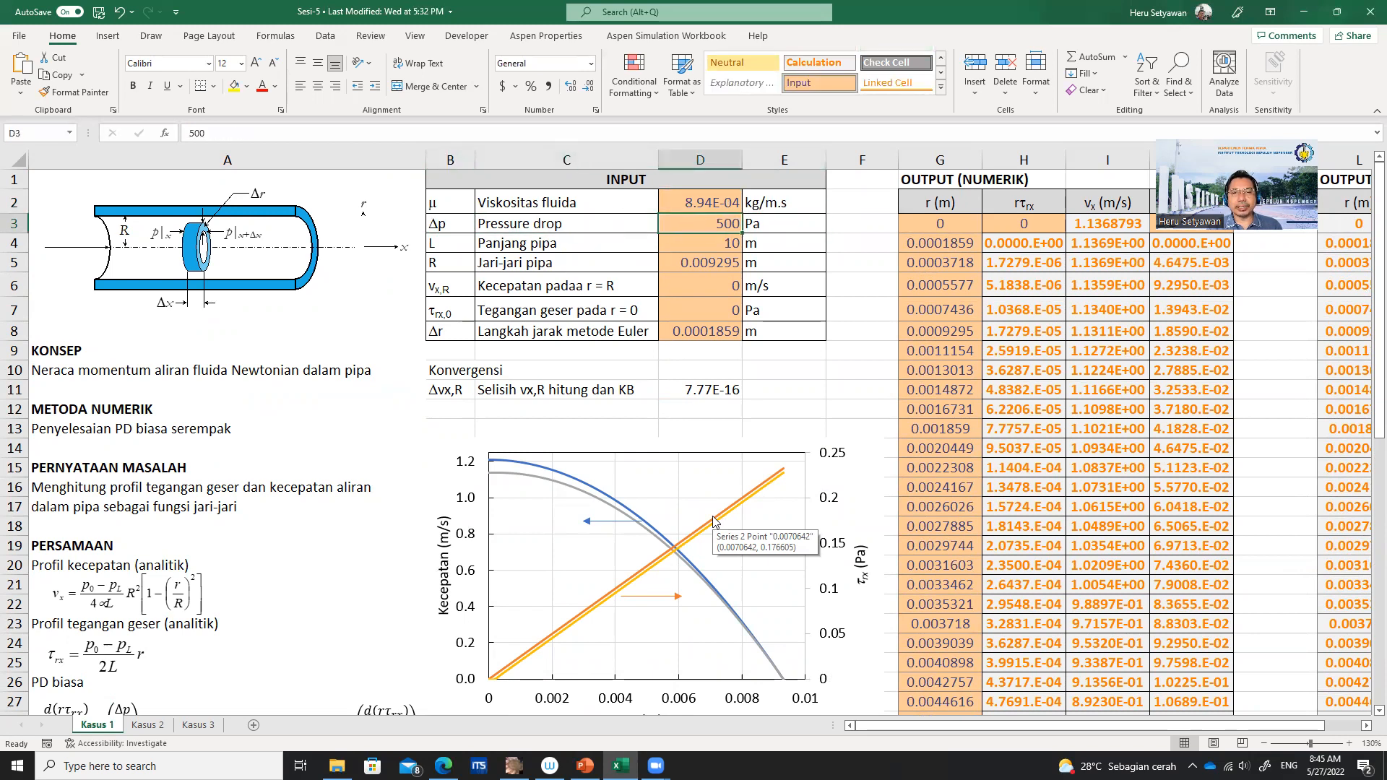
key("Right")
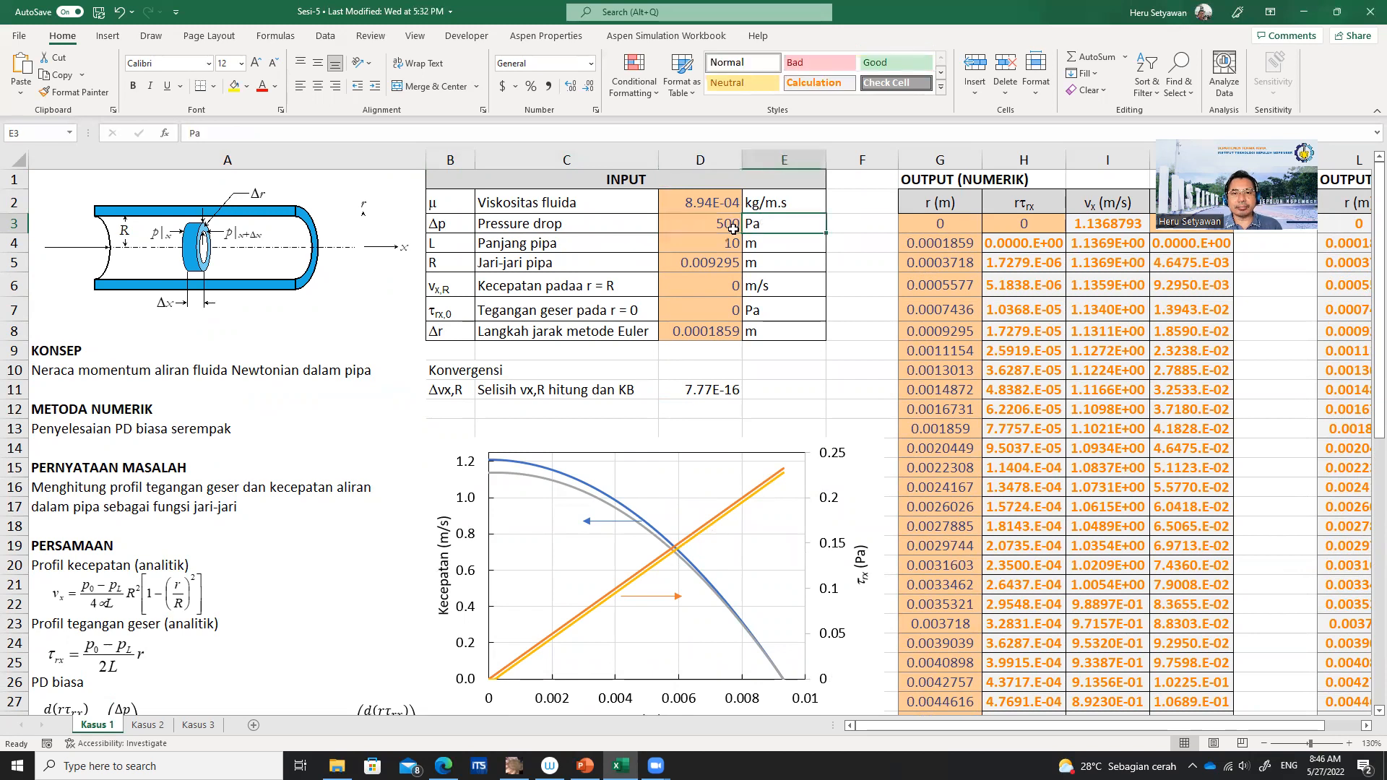
- Examine the pipe length L and pipe radius R entries in the INPUT table, including their units
left_click(451, 249)
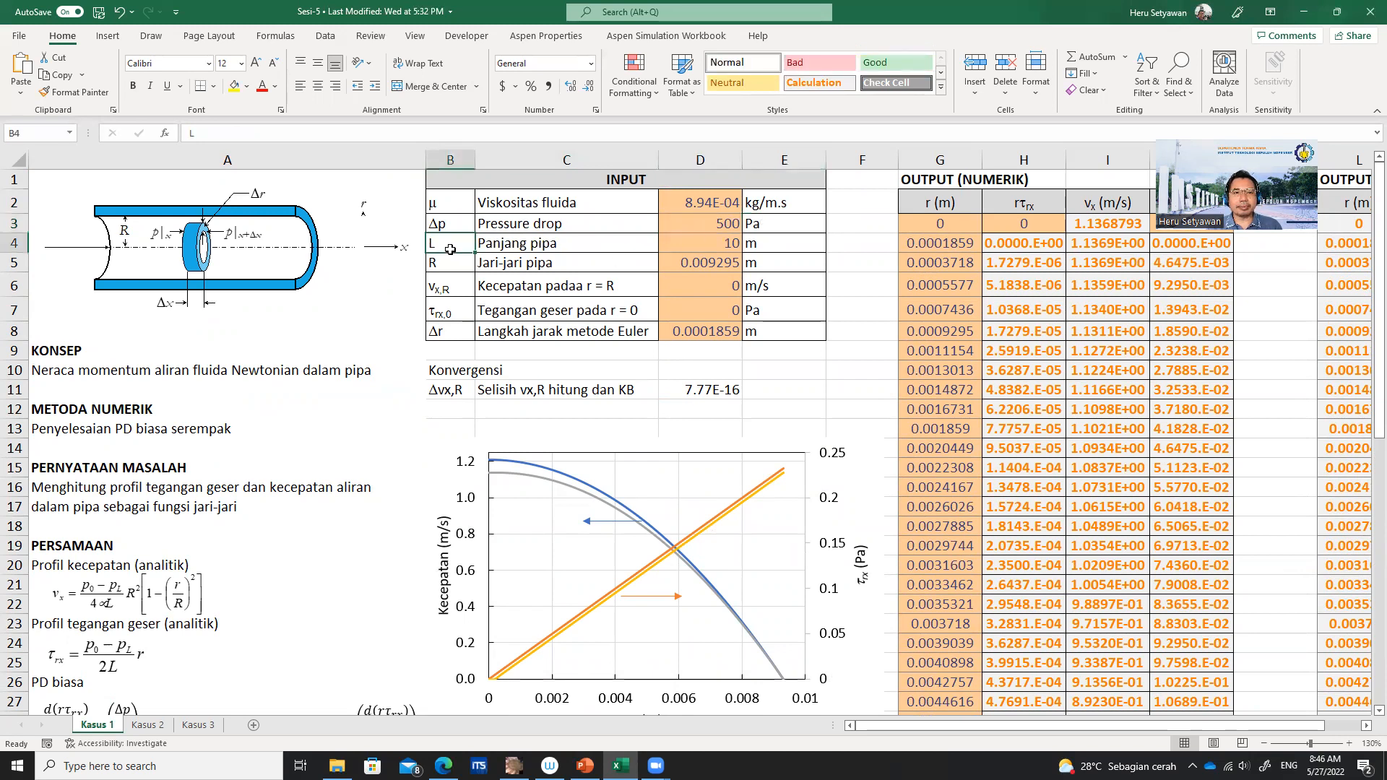
left_click(518, 255)
left_click(552, 242)
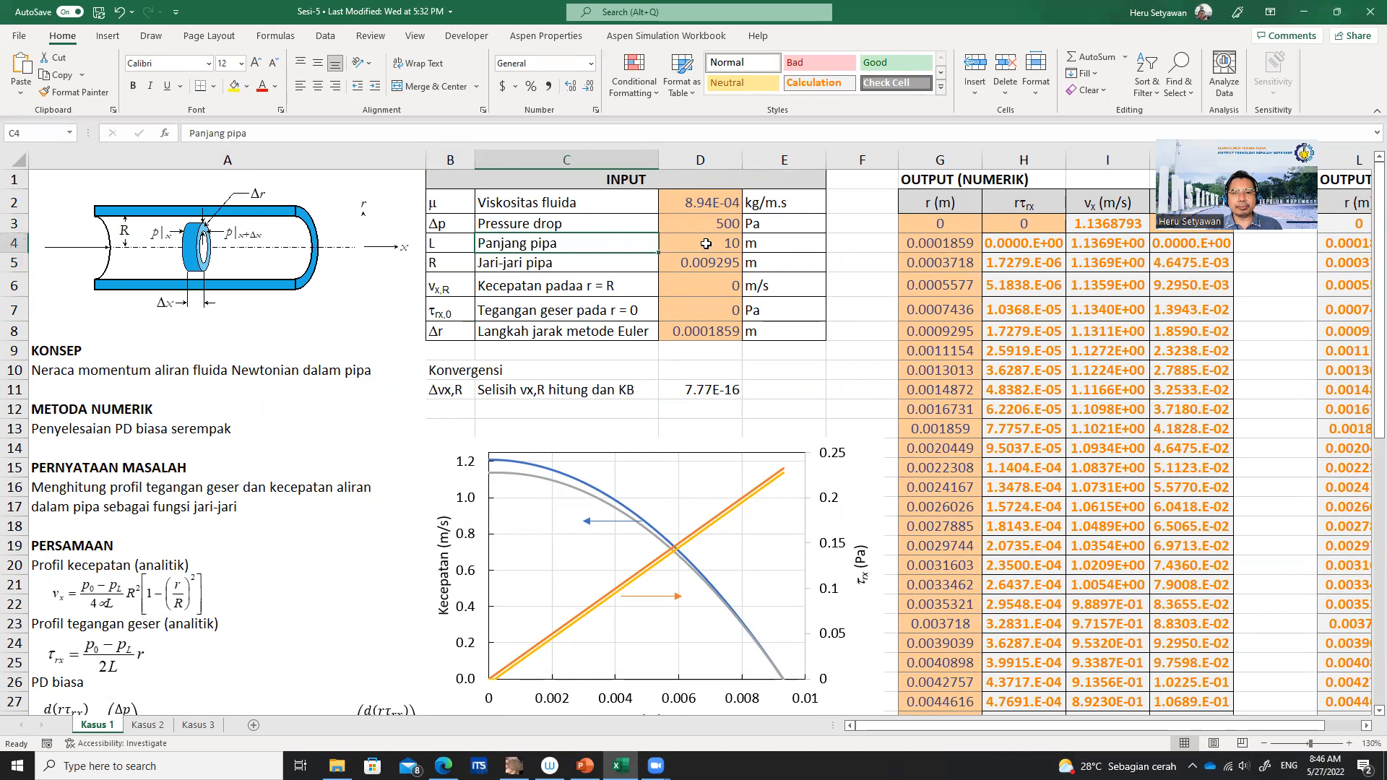
left_click(762, 248)
left_click(449, 264)
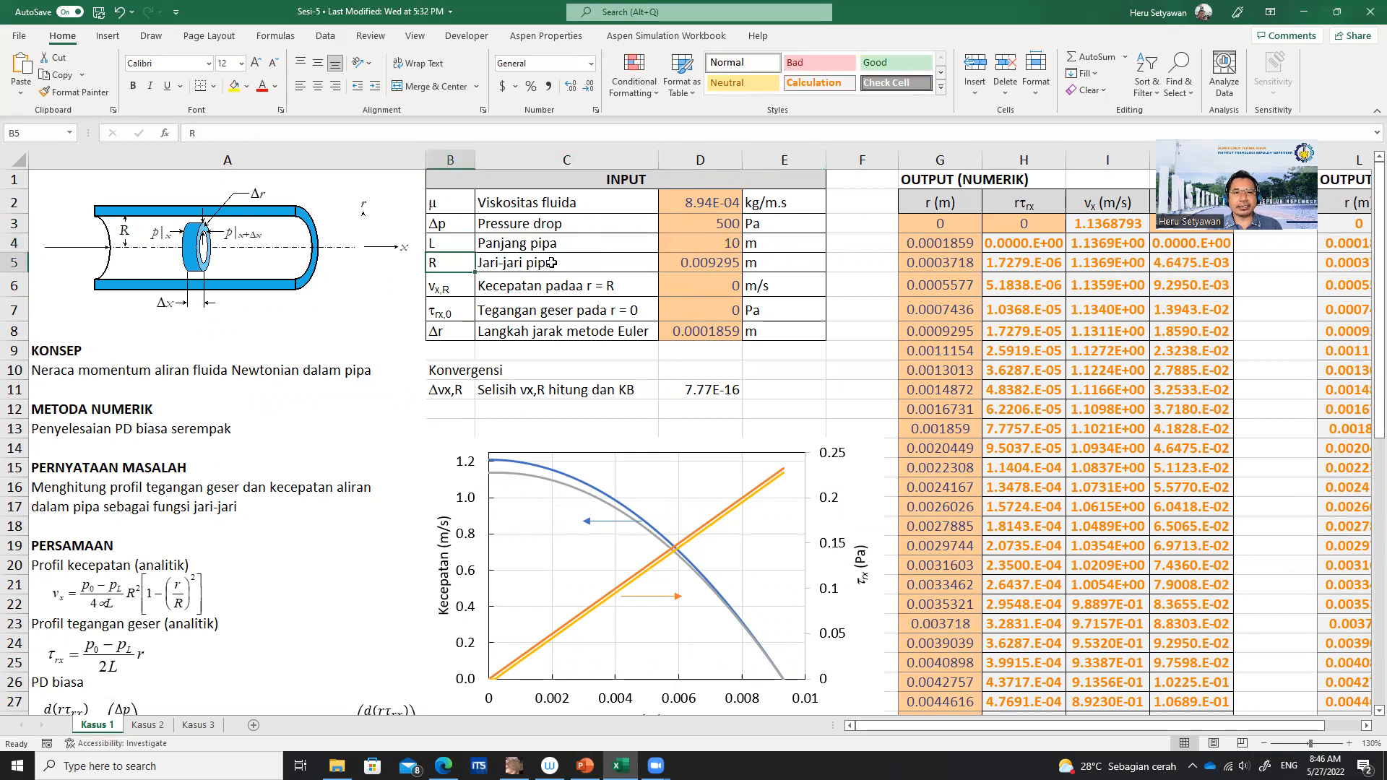
left_click(558, 263)
left_click(701, 264)
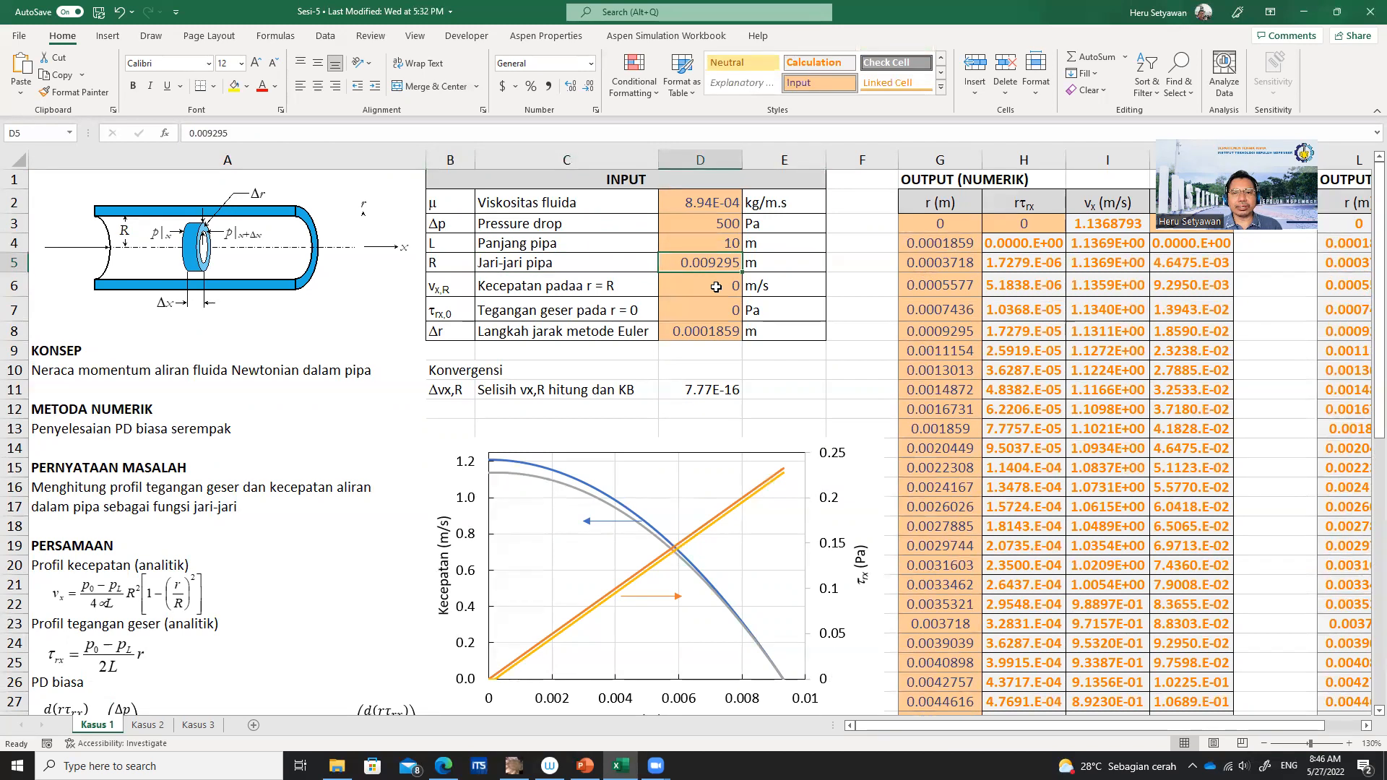
left_click(759, 262)
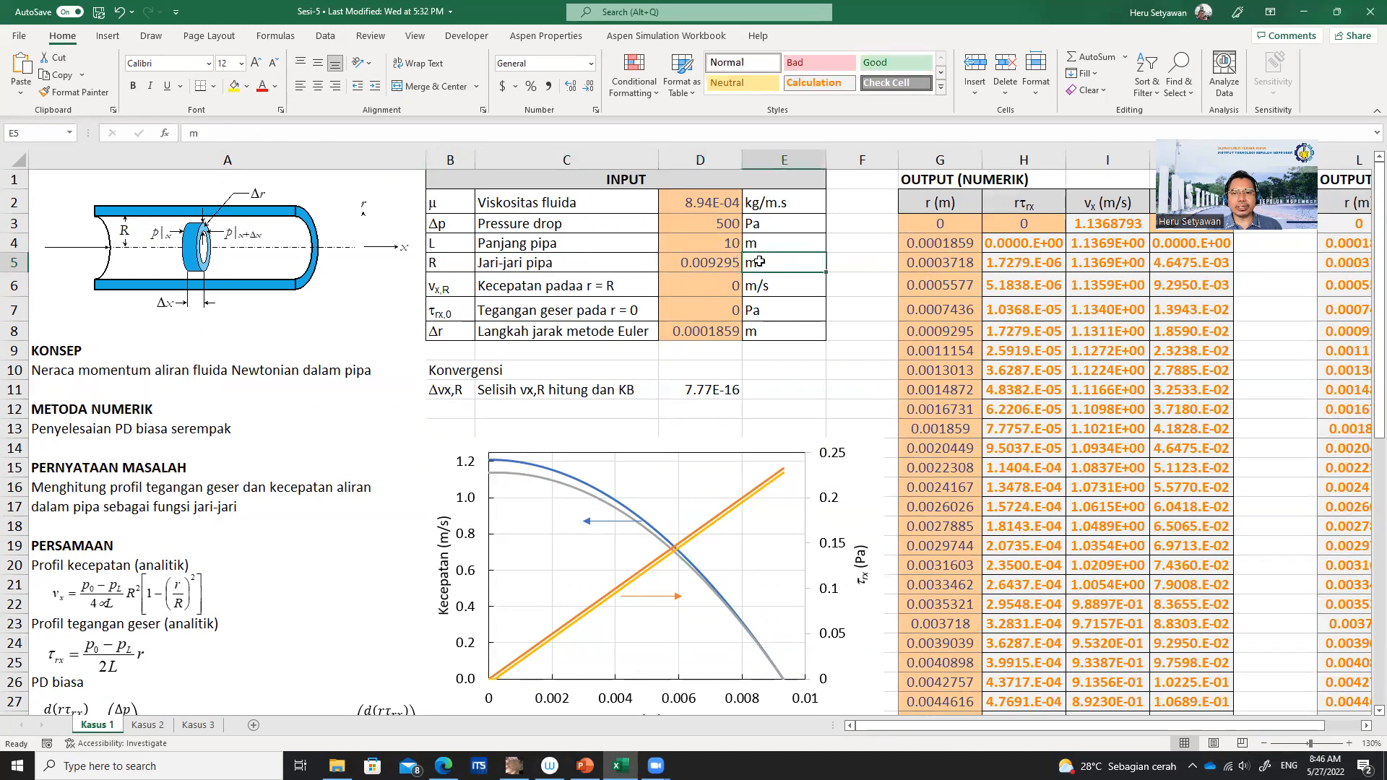
- Examine the input entries for the velocity at r = R and the shear stress at r = 0
left_click(457, 289)
left_click(524, 287)
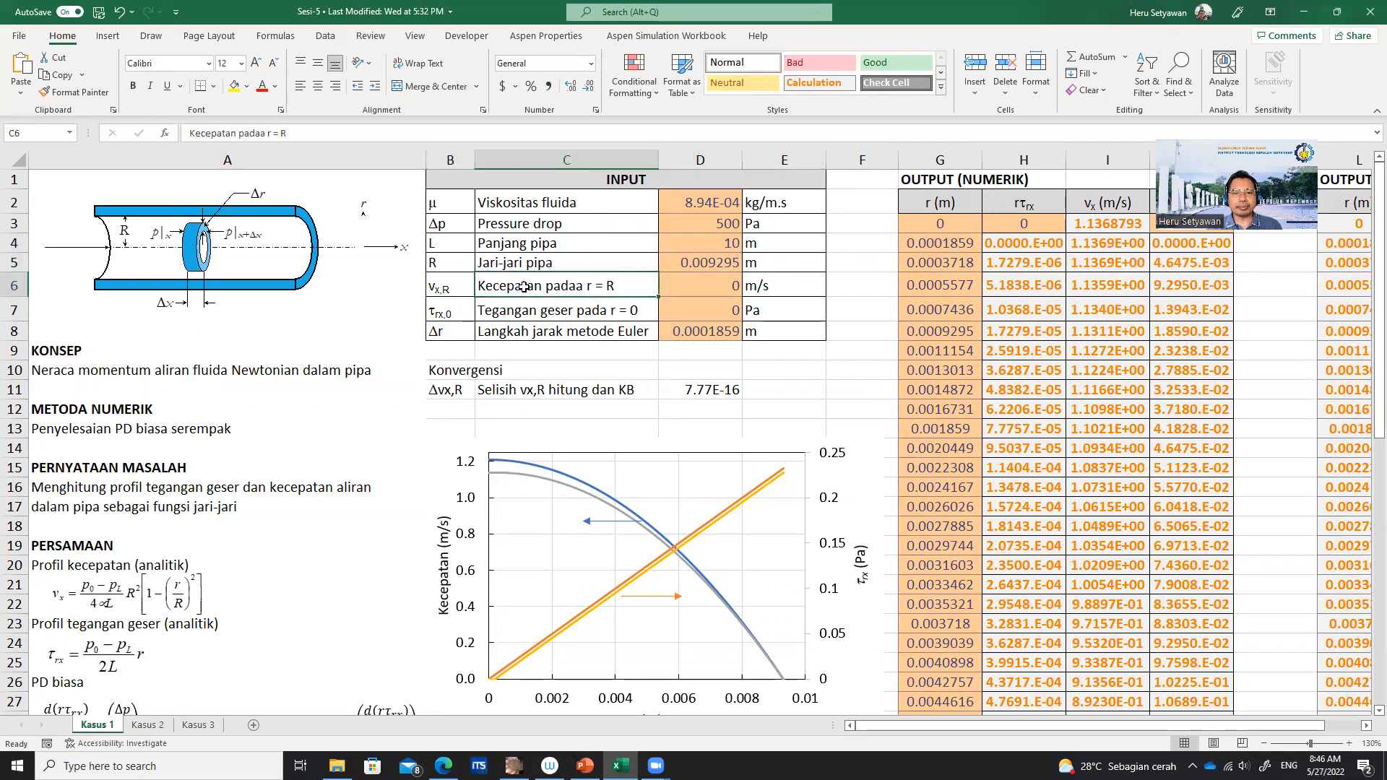
left_click(704, 288)
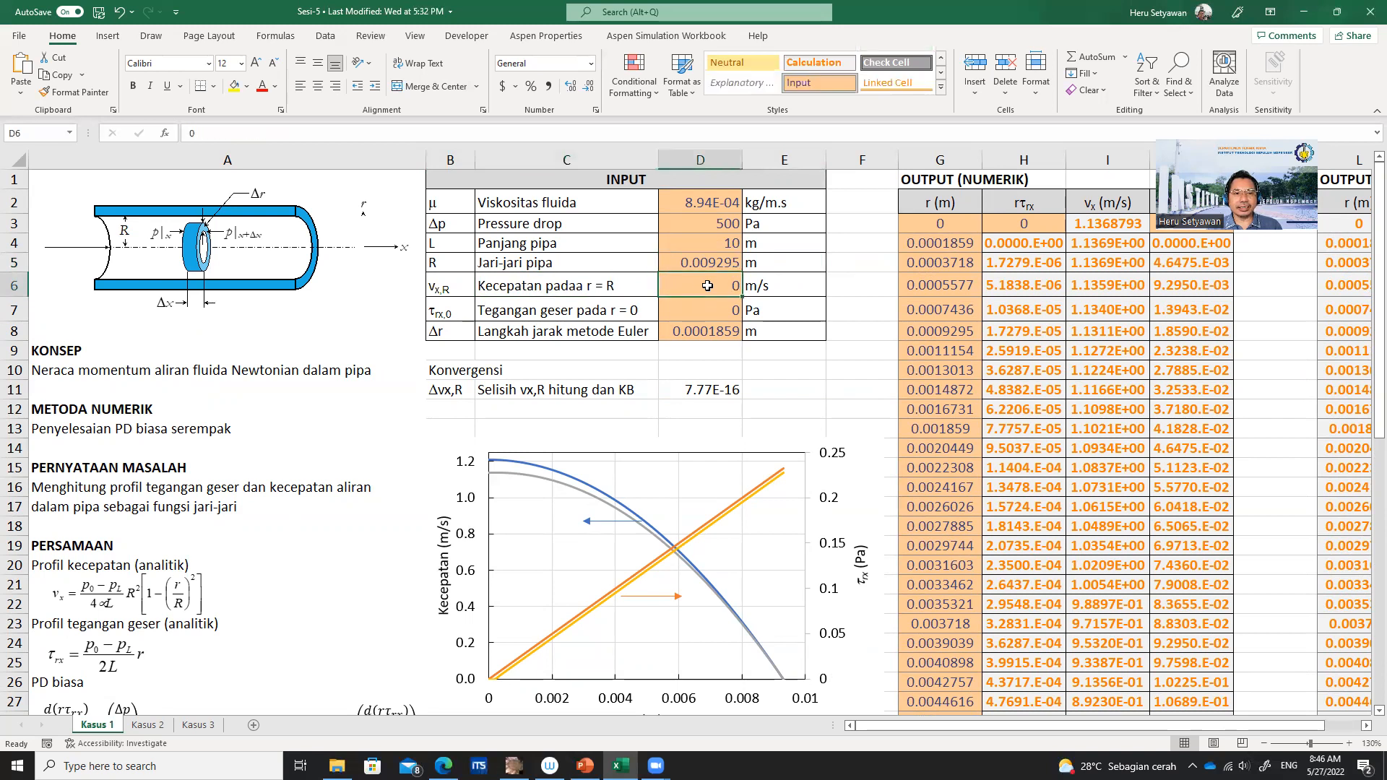
left_click(449, 312)
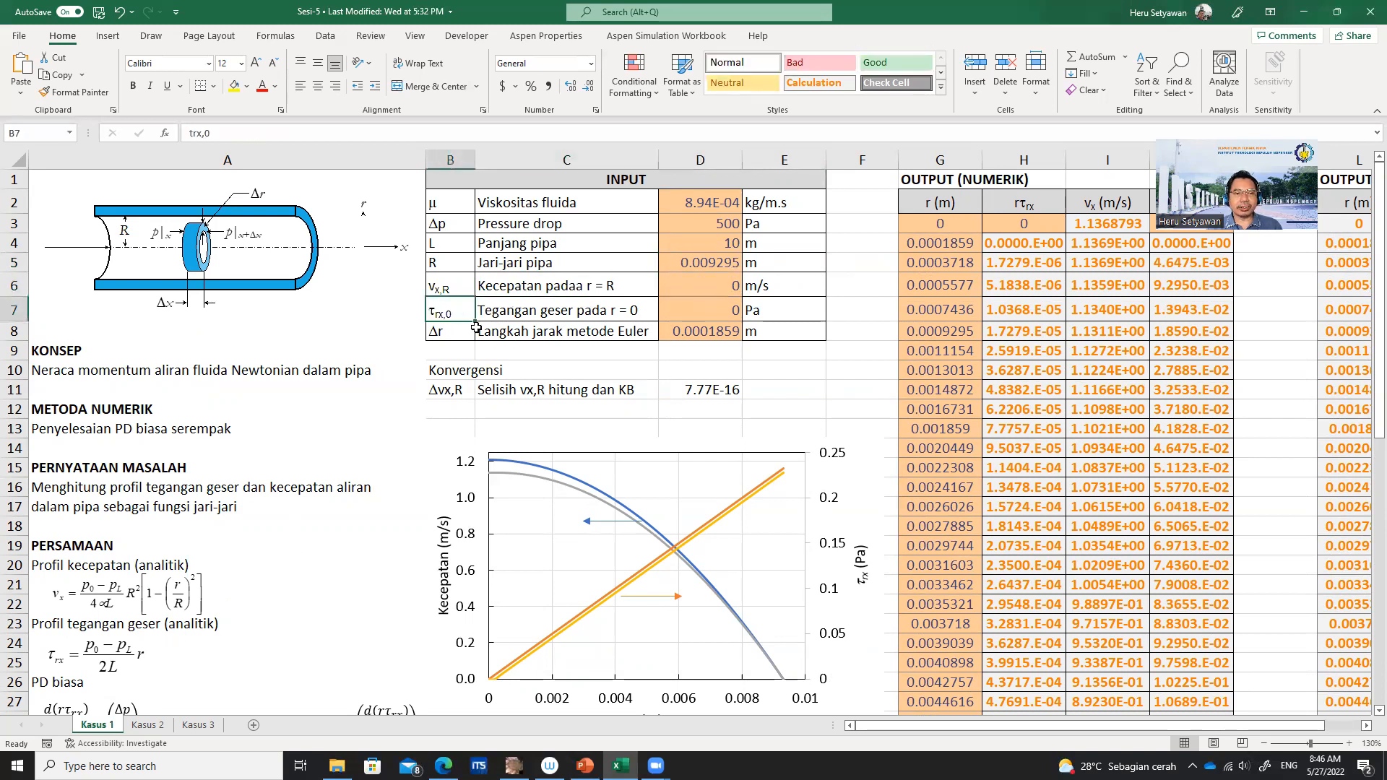
left_click(543, 313)
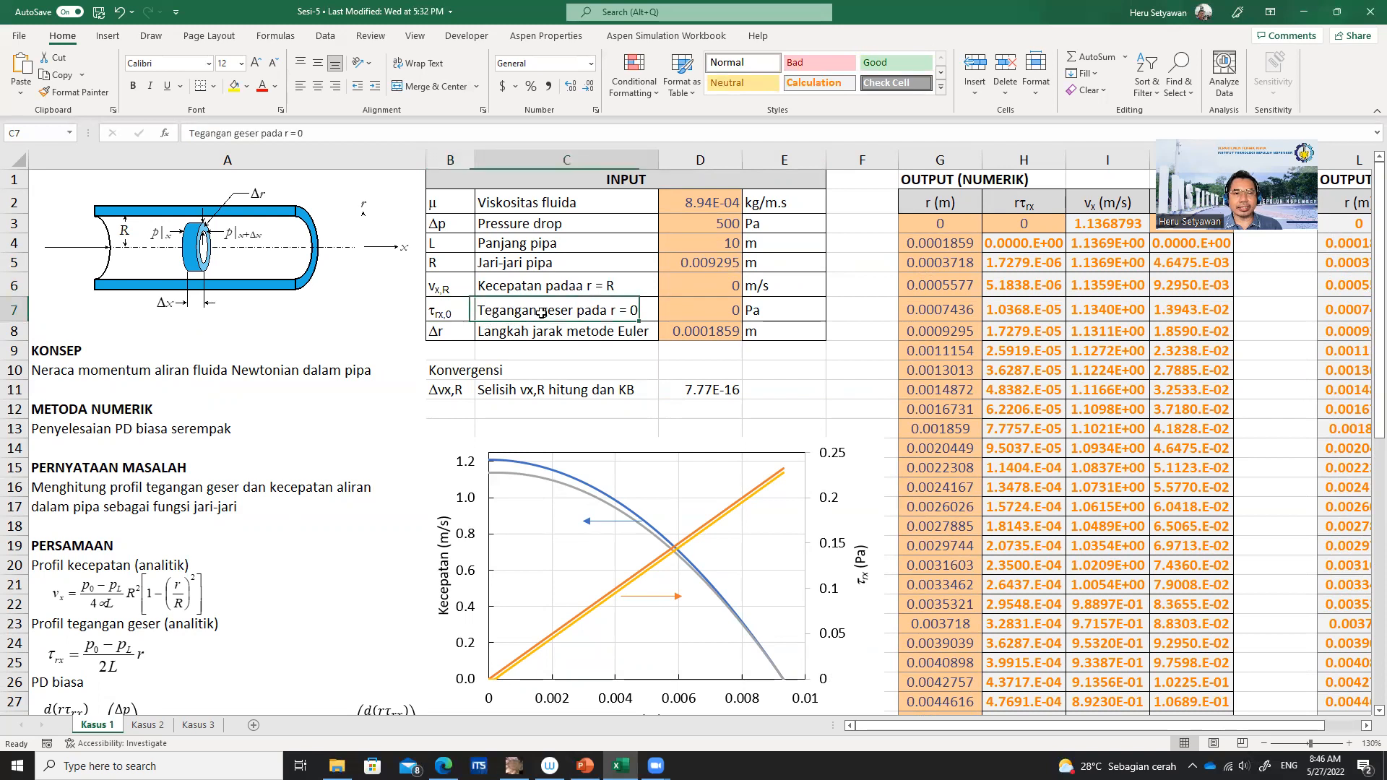
left_click(716, 312)
left_click(761, 310)
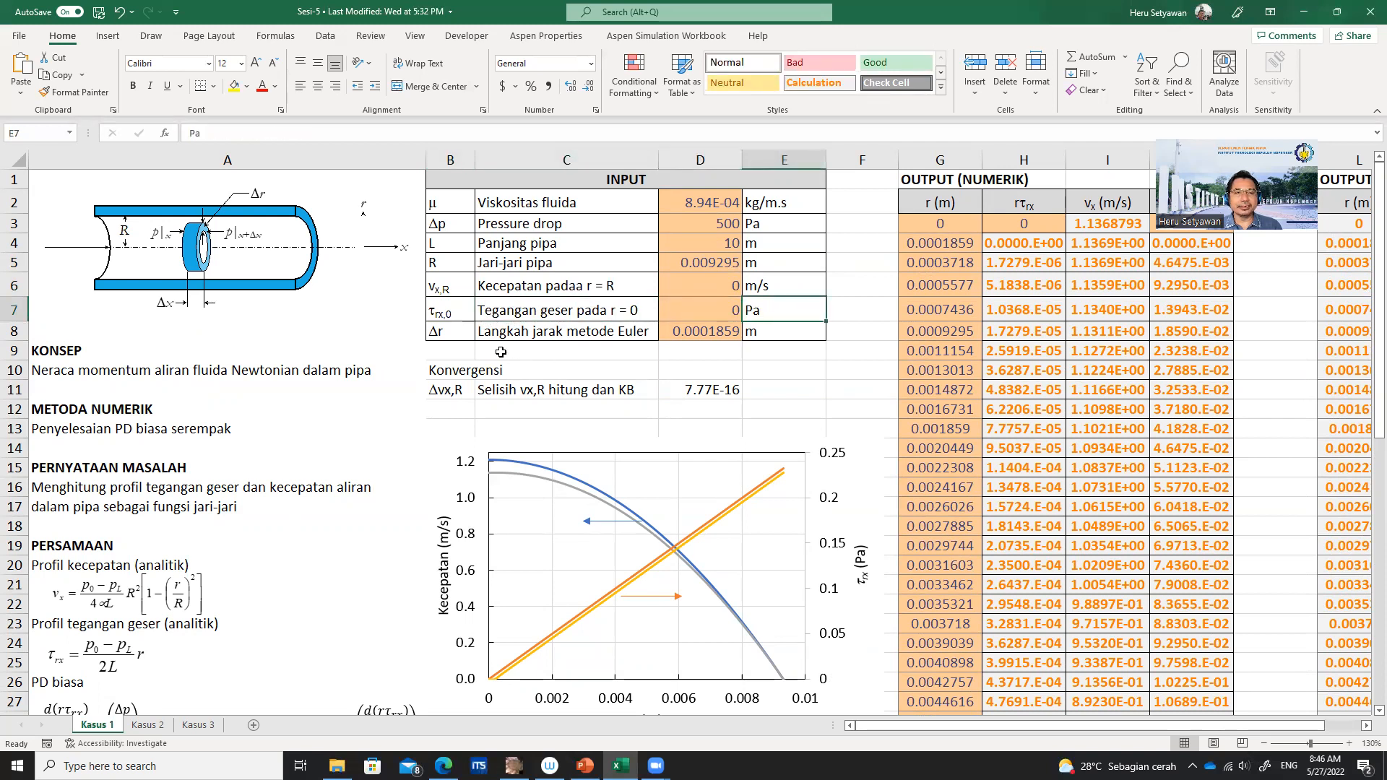
- Inspect the Euler step size Δr formula in D8 and the pipe radius cell it refers to
left_click(433, 334)
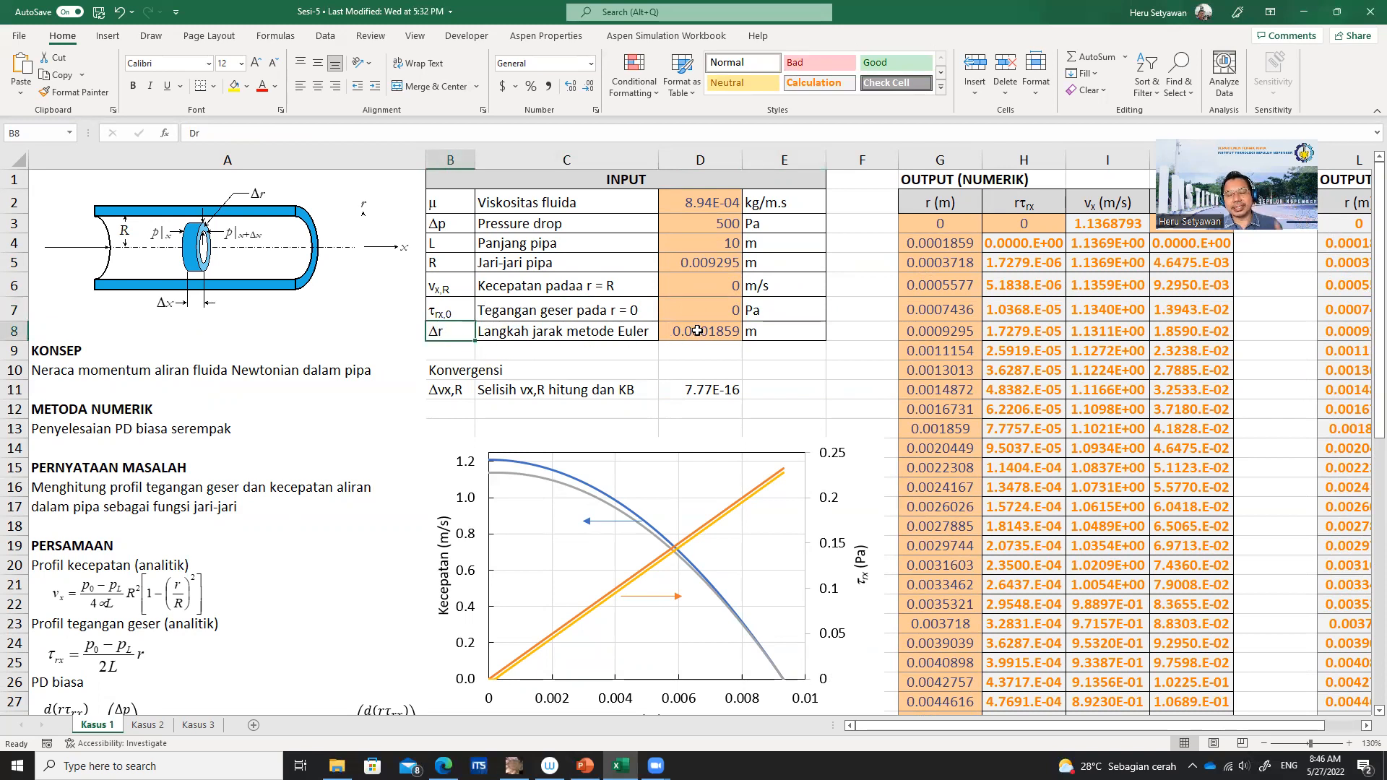
left_click(697, 331)
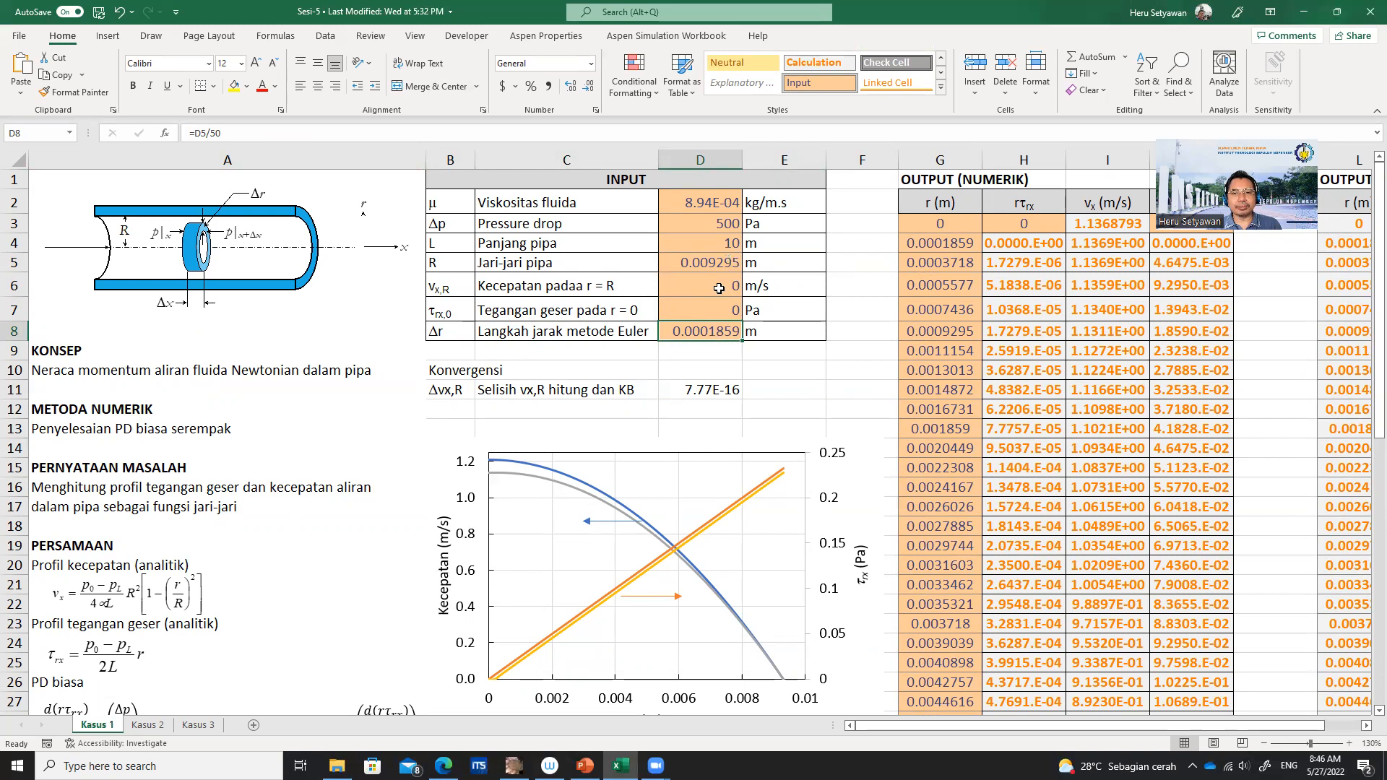
left_click(708, 266)
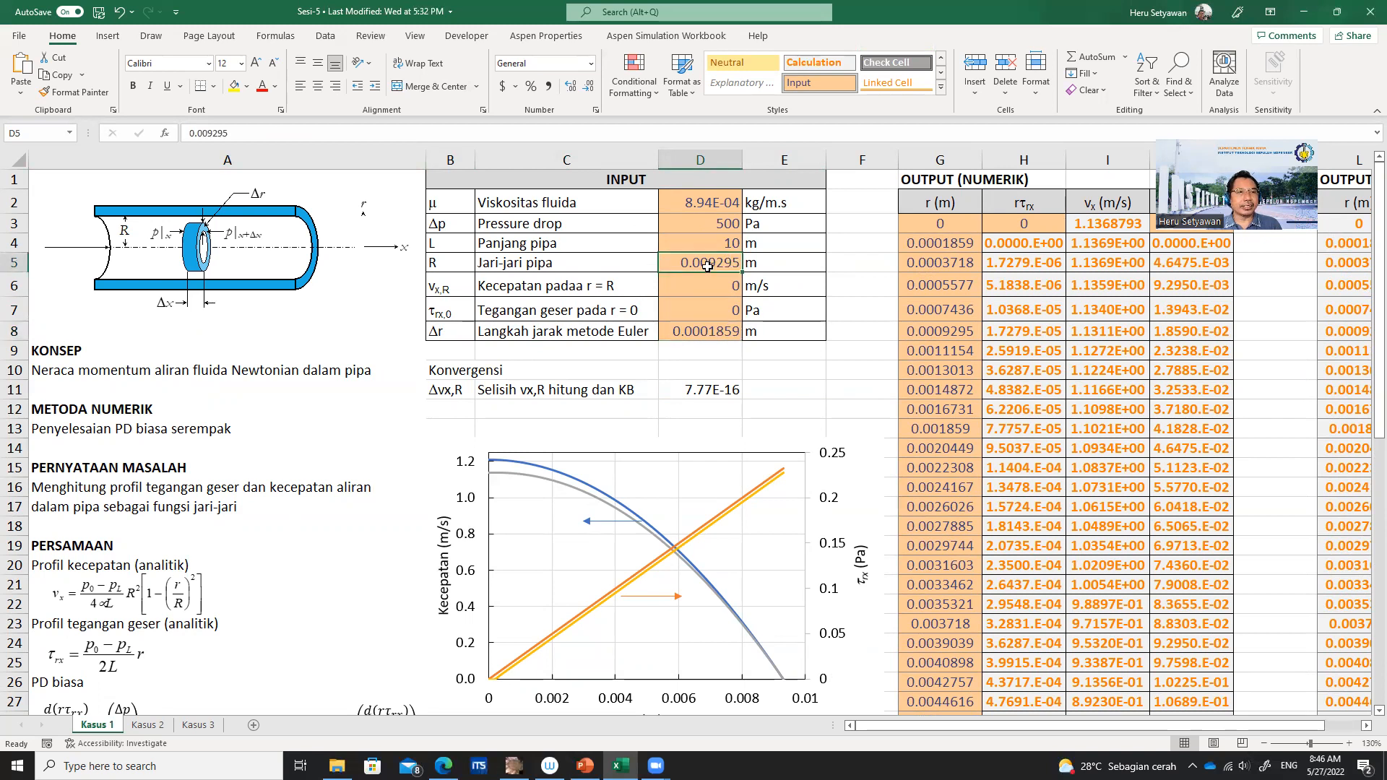
left_click(705, 334)
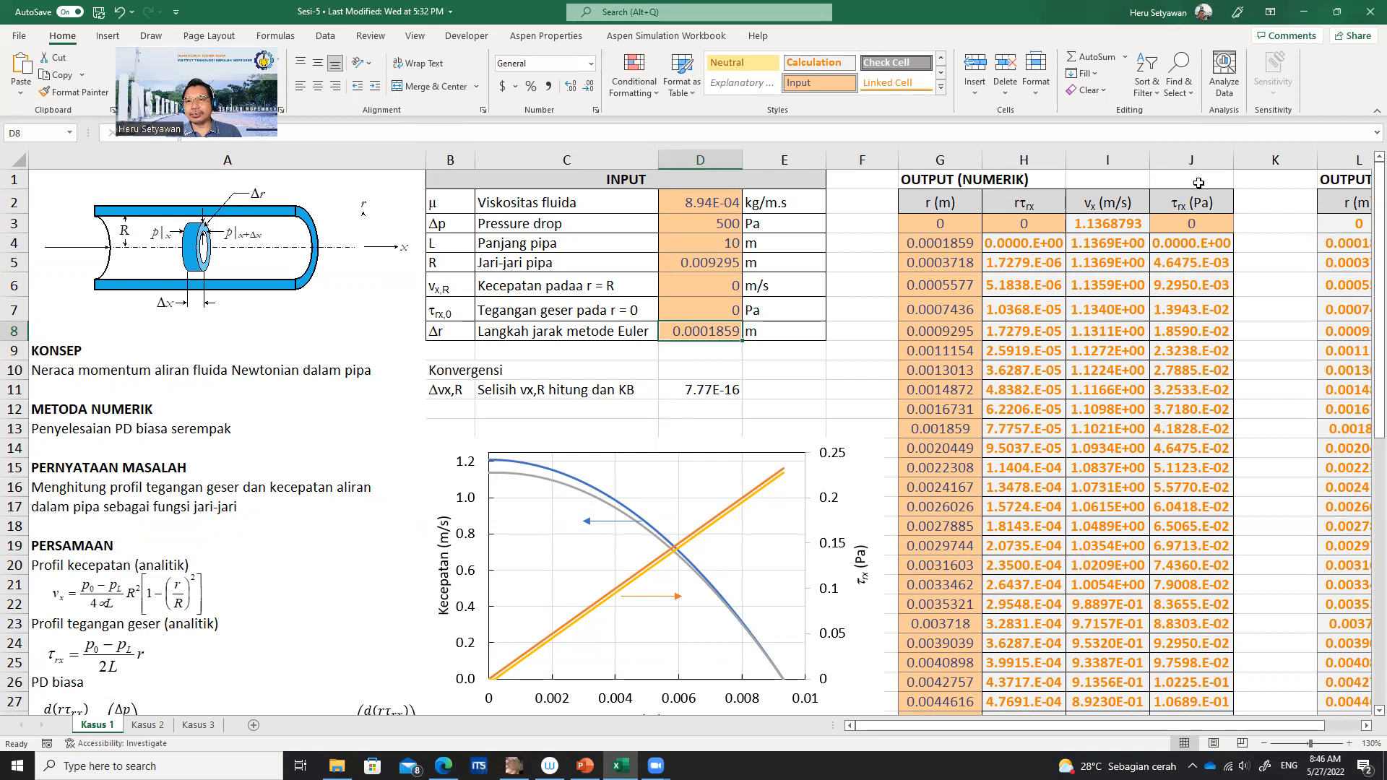
- Go through the column headings r, rτrx, vx and τrx of the OUTPUT (NUMERIK) table
left_click(940, 207)
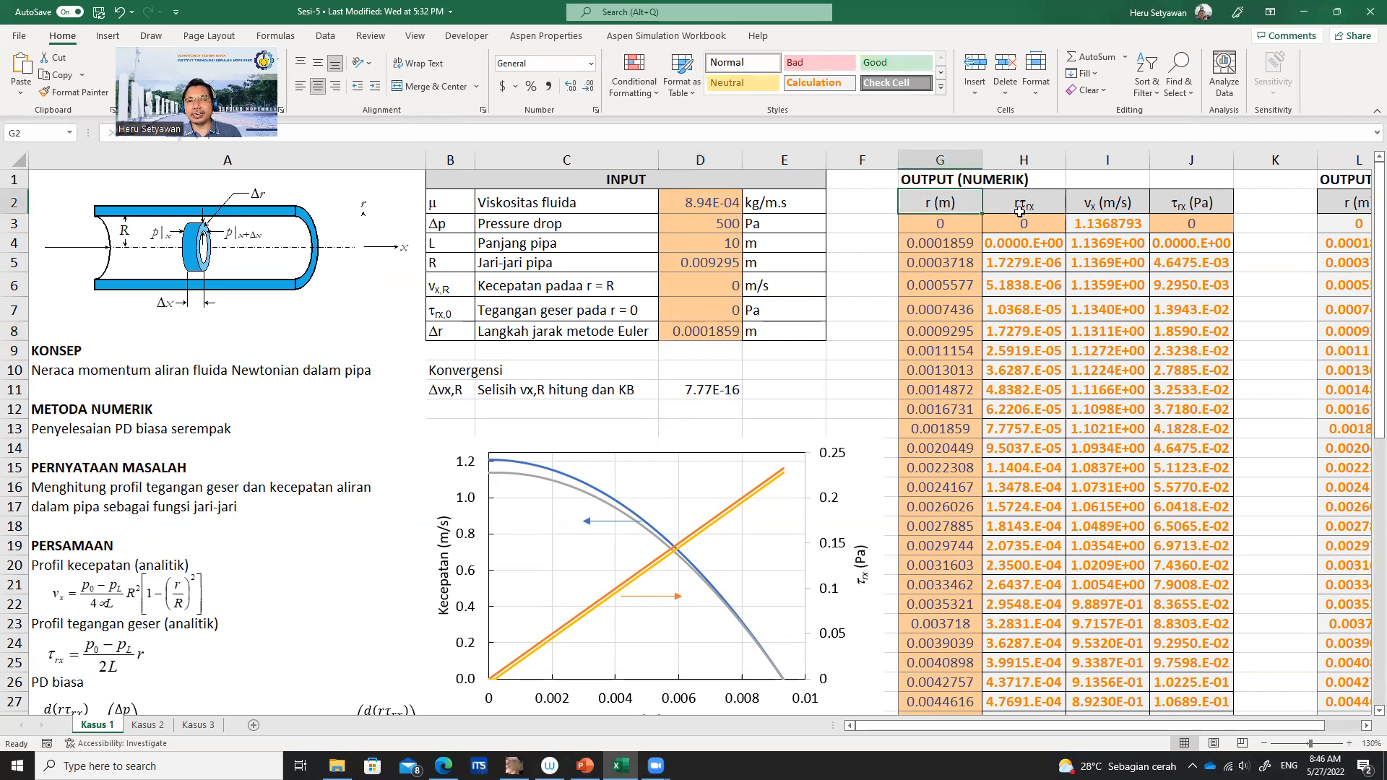
left_click(1021, 209)
left_click(1115, 208)
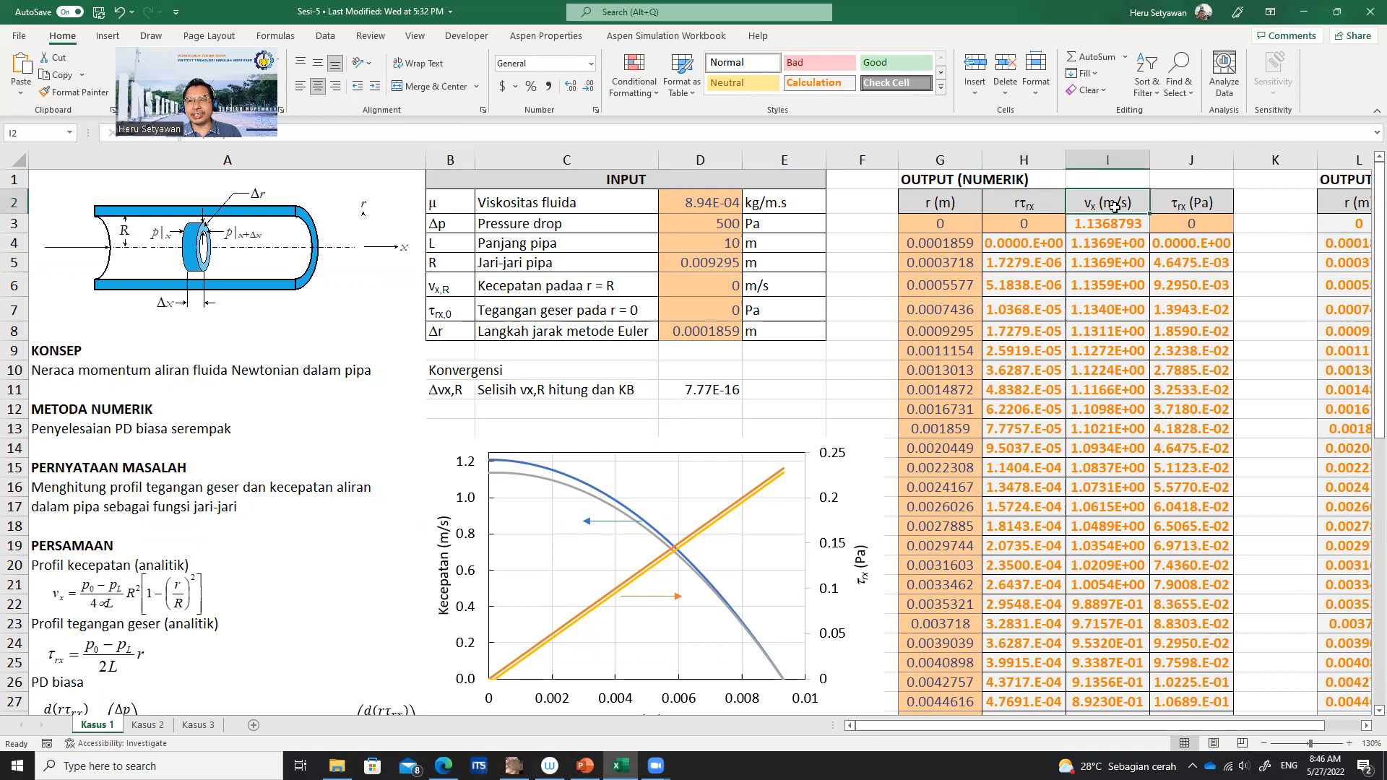
left_click(1185, 205)
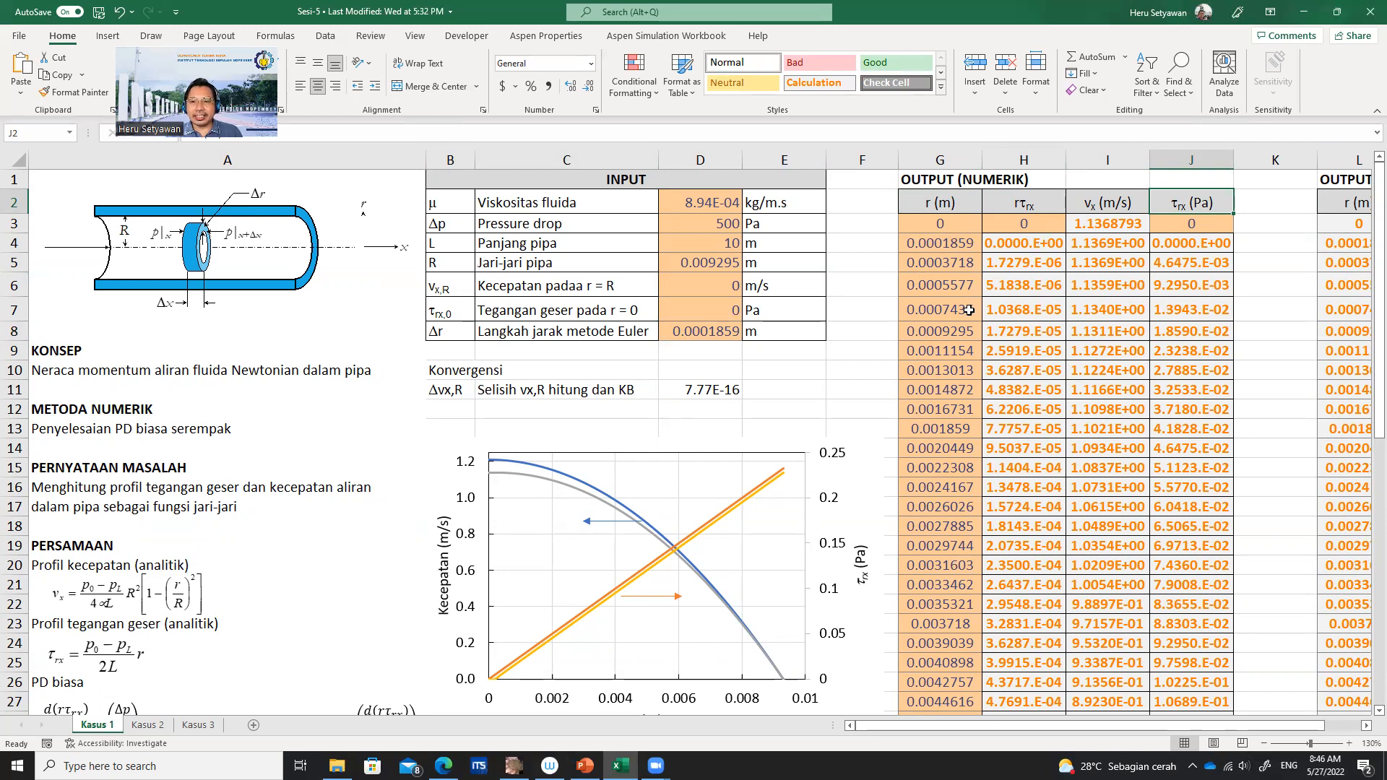
- Check the starting values of r and rτrx in the numerical output against the boundary conditions listed under Kondisi batas
left_click(937, 229)
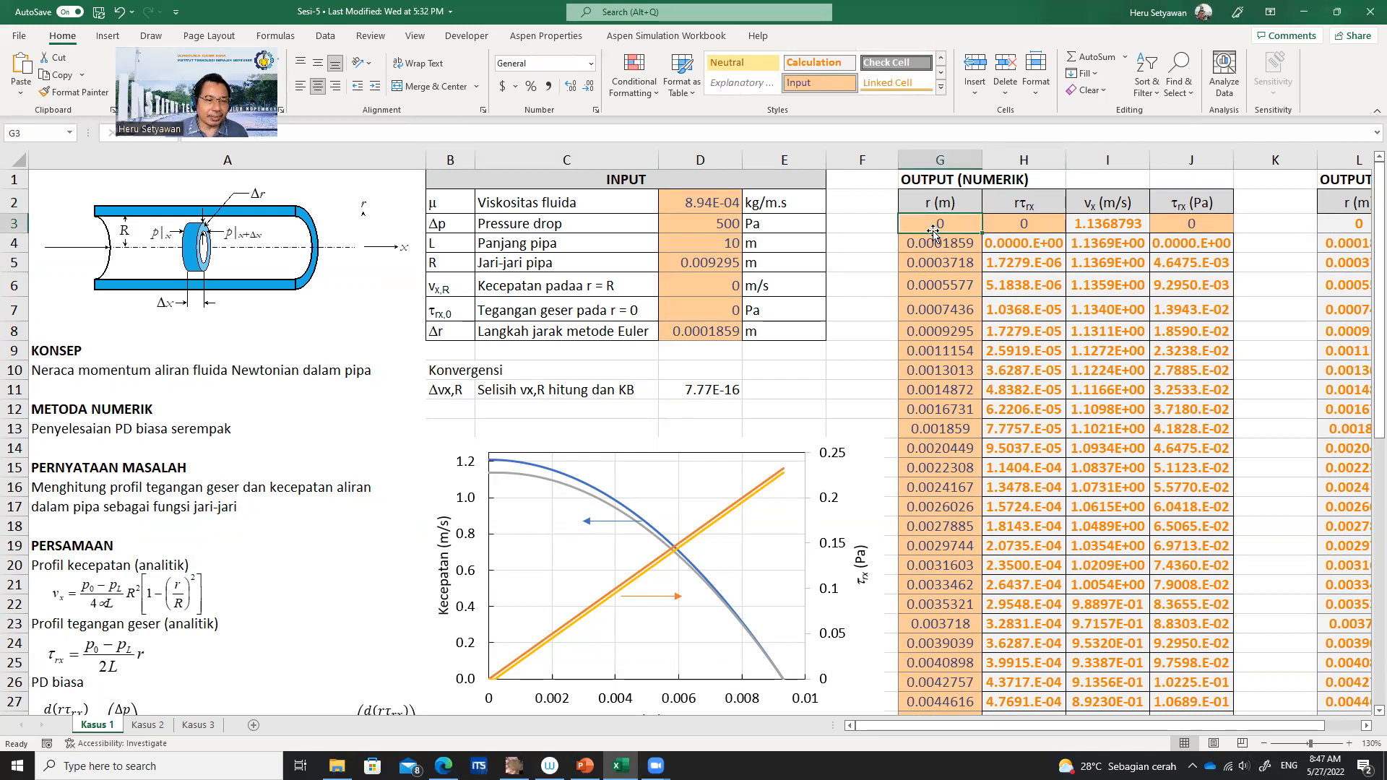
scroll(346, 653, "down", 2)
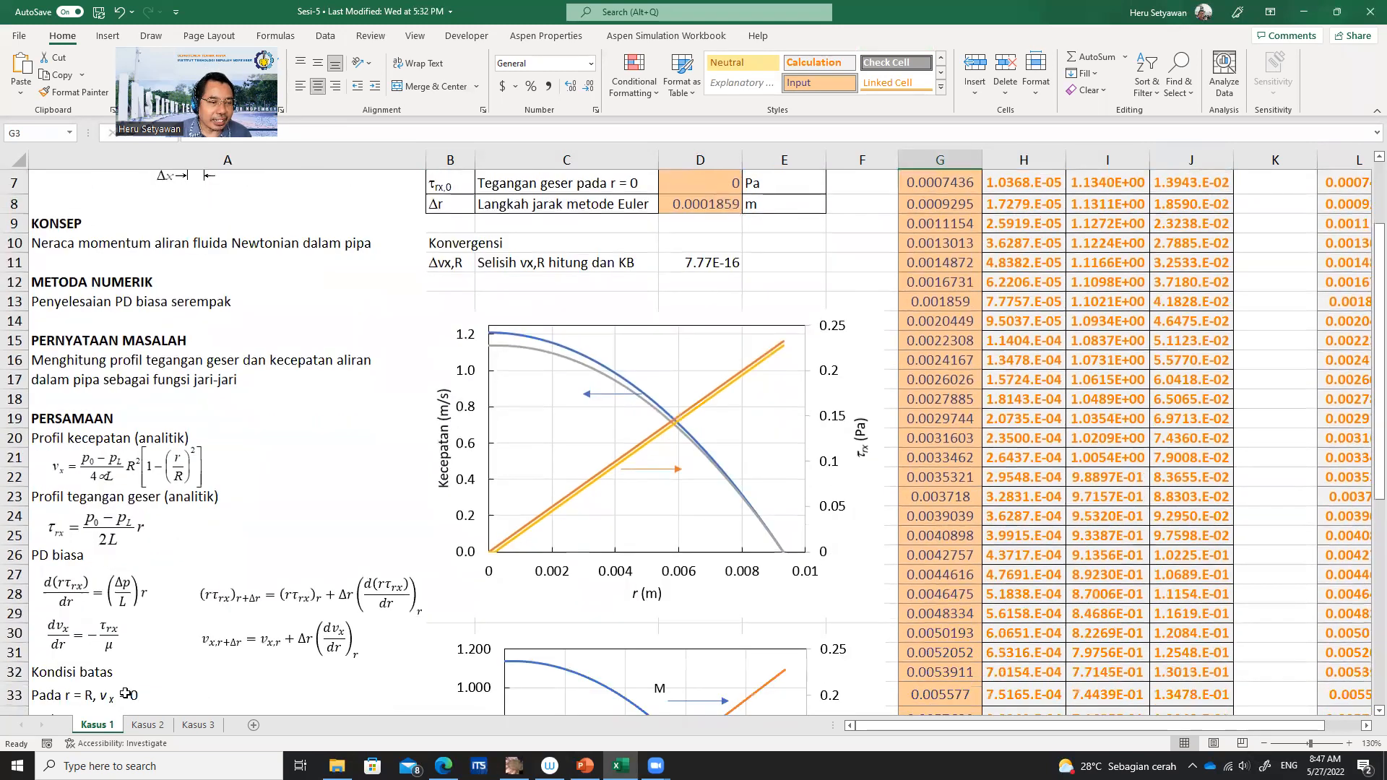
scroll(126, 694, "down", 1)
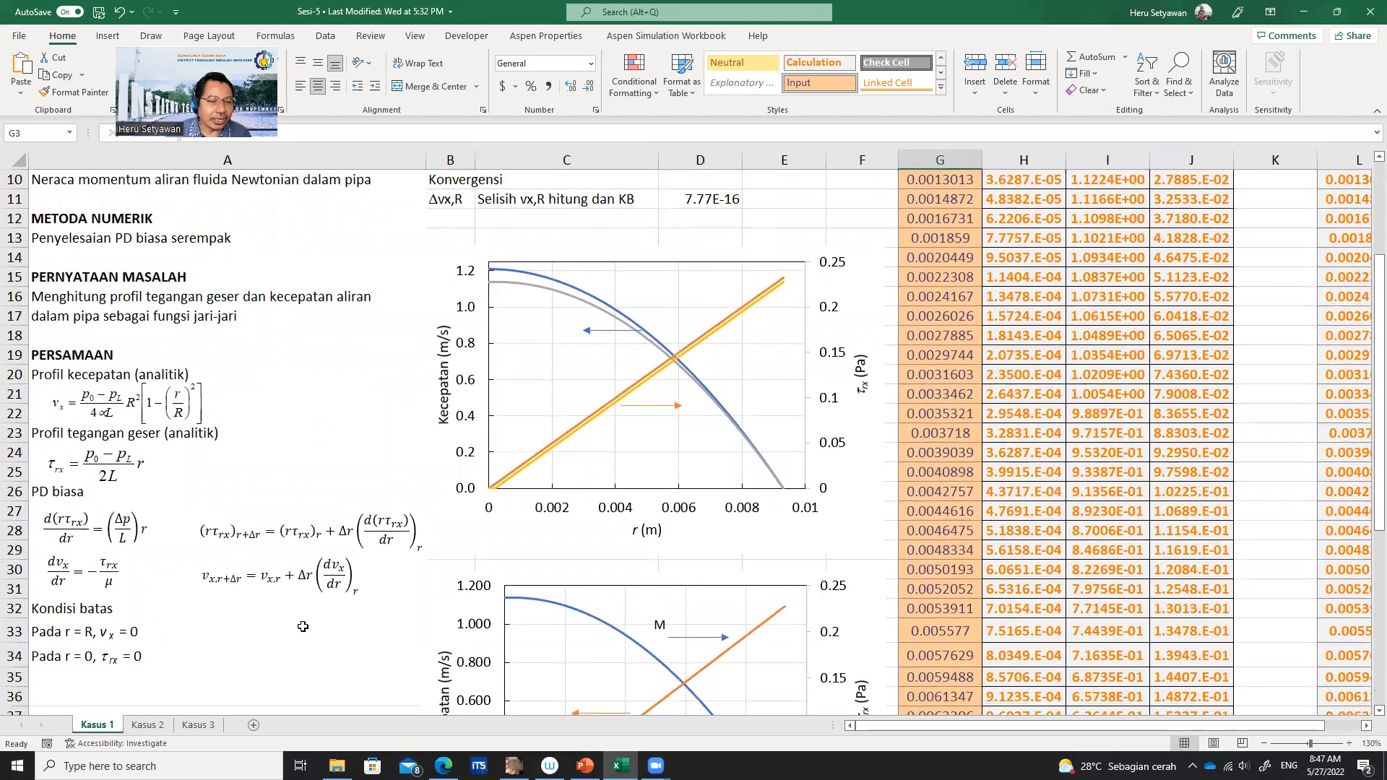
scroll(303, 627, "up", 3)
left_click(1022, 225)
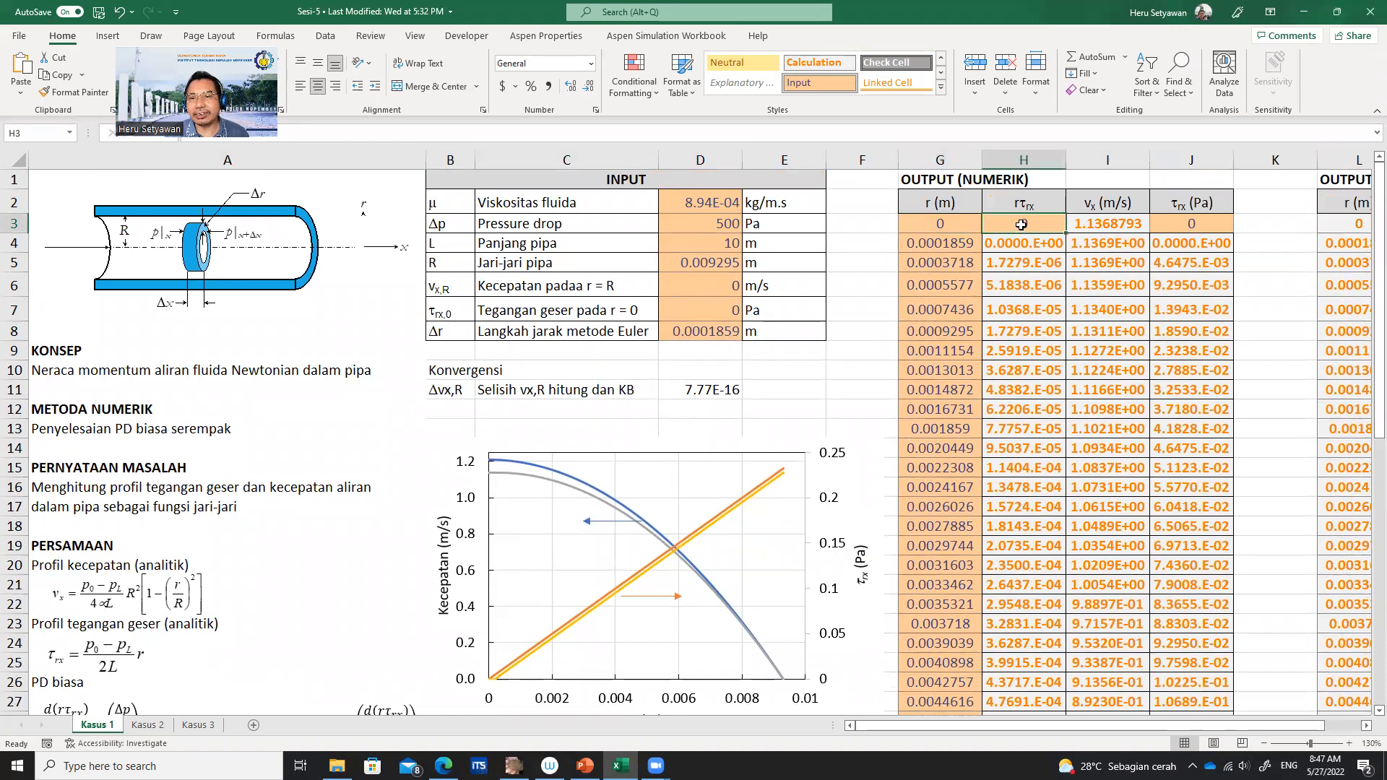
- Check the starting τrx and vx values of the numerical output and the last vx value at r = R
left_click(1198, 224)
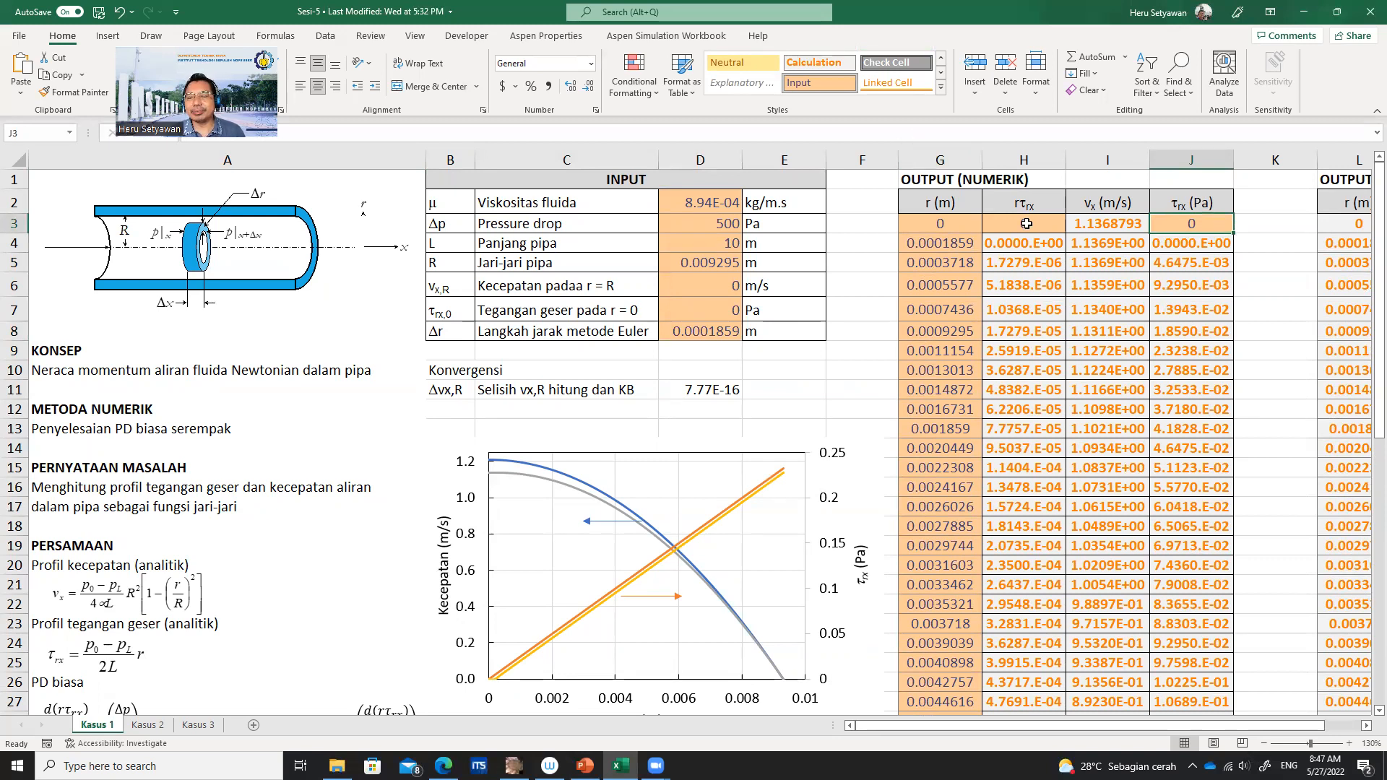
left_click(1113, 227)
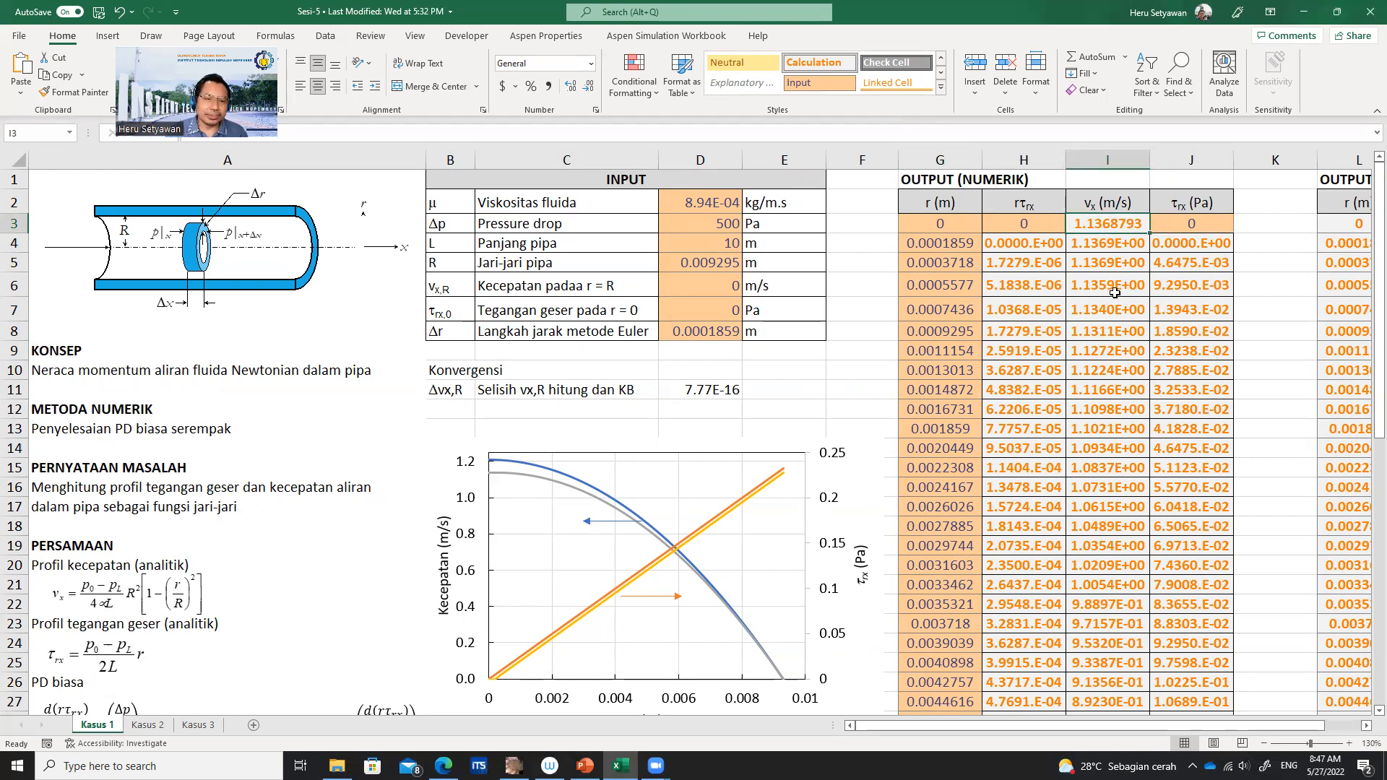
scroll(553, 469, "down", 2)
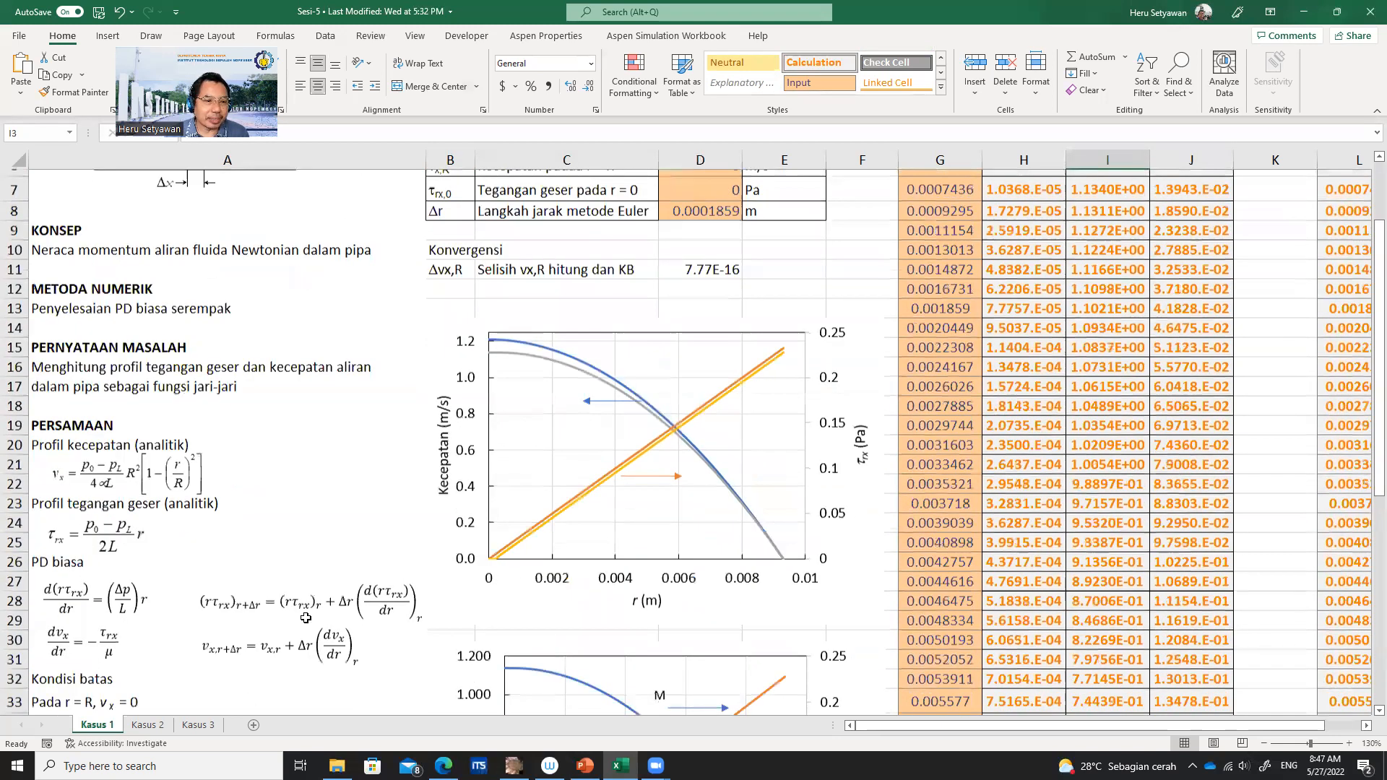
scroll(169, 627, "down", 2)
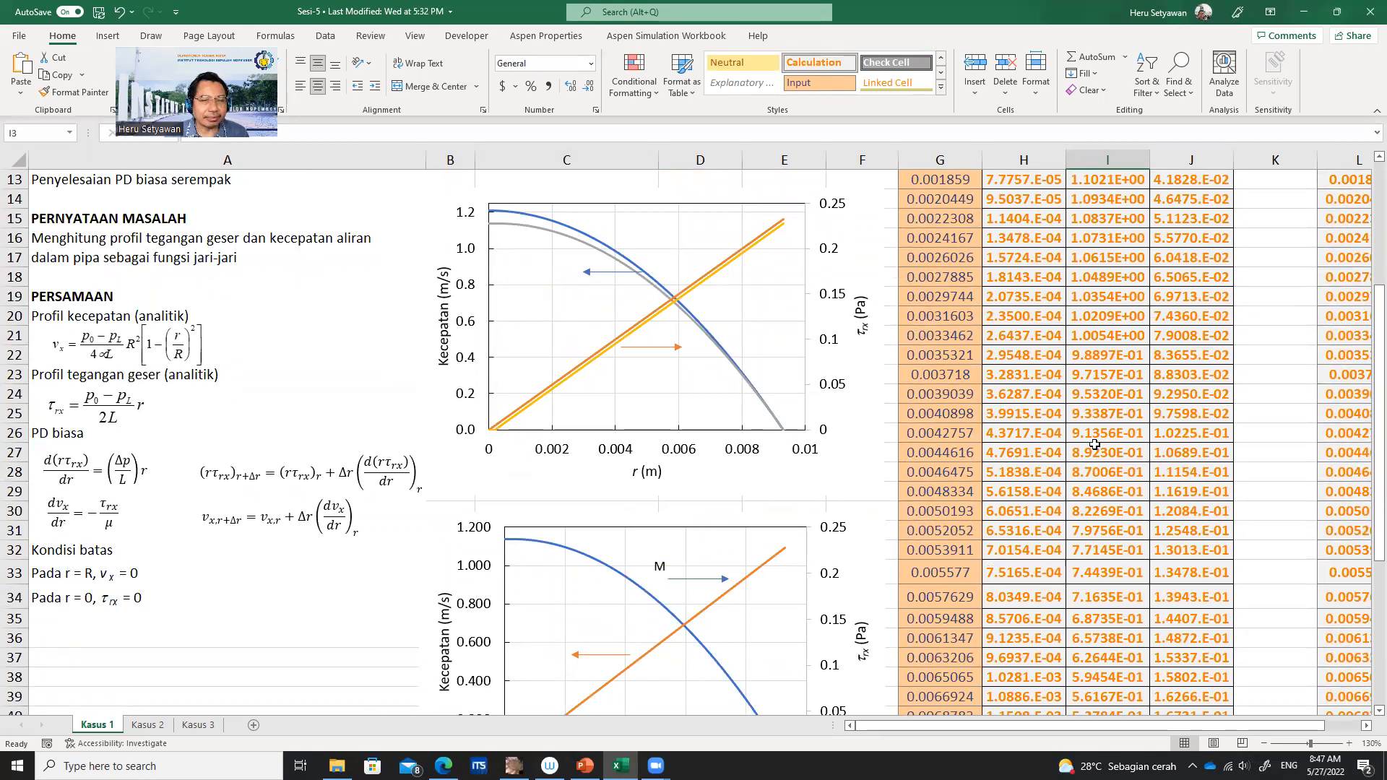
scroll(1097, 444, "down", 6)
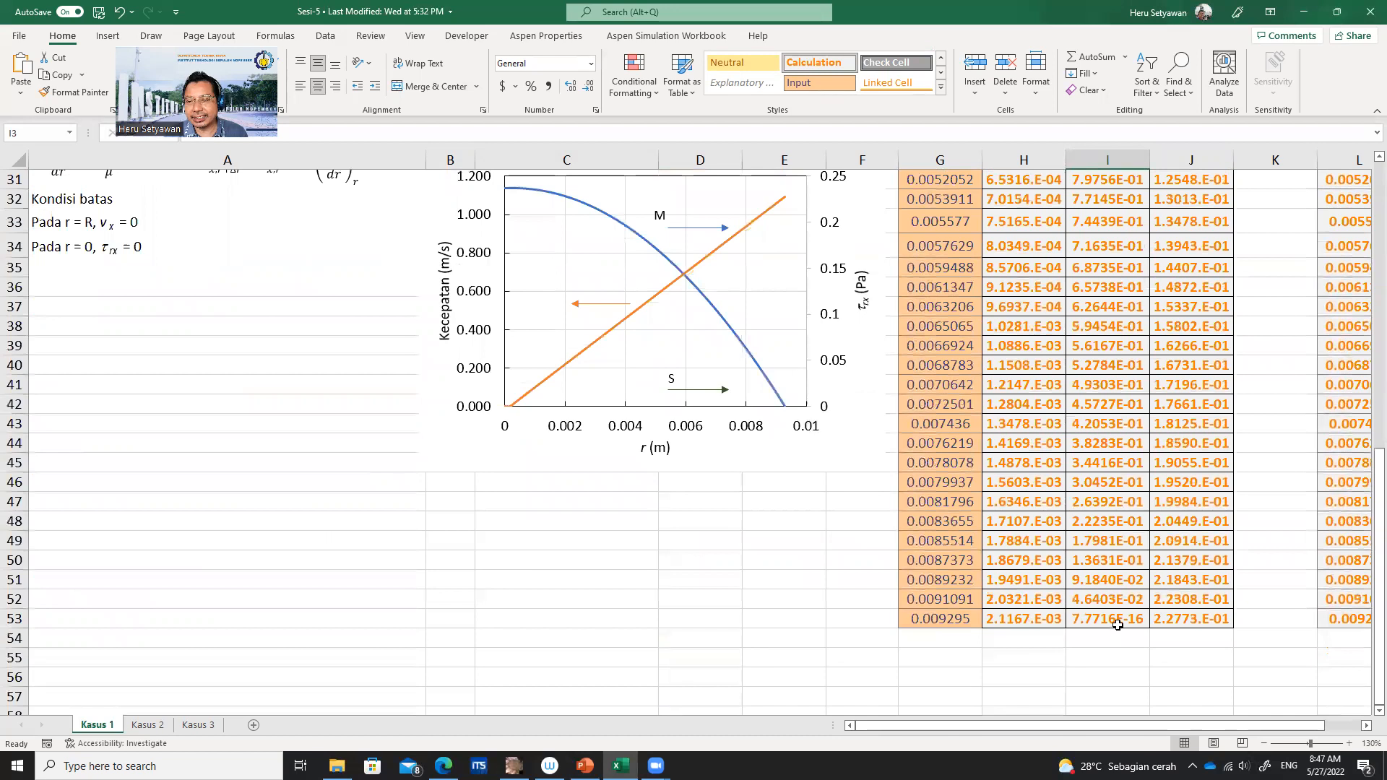
- Set the guessed velocity vx at r = 0 in cell I3 to 1.2
scroll(1115, 635, "up", 10)
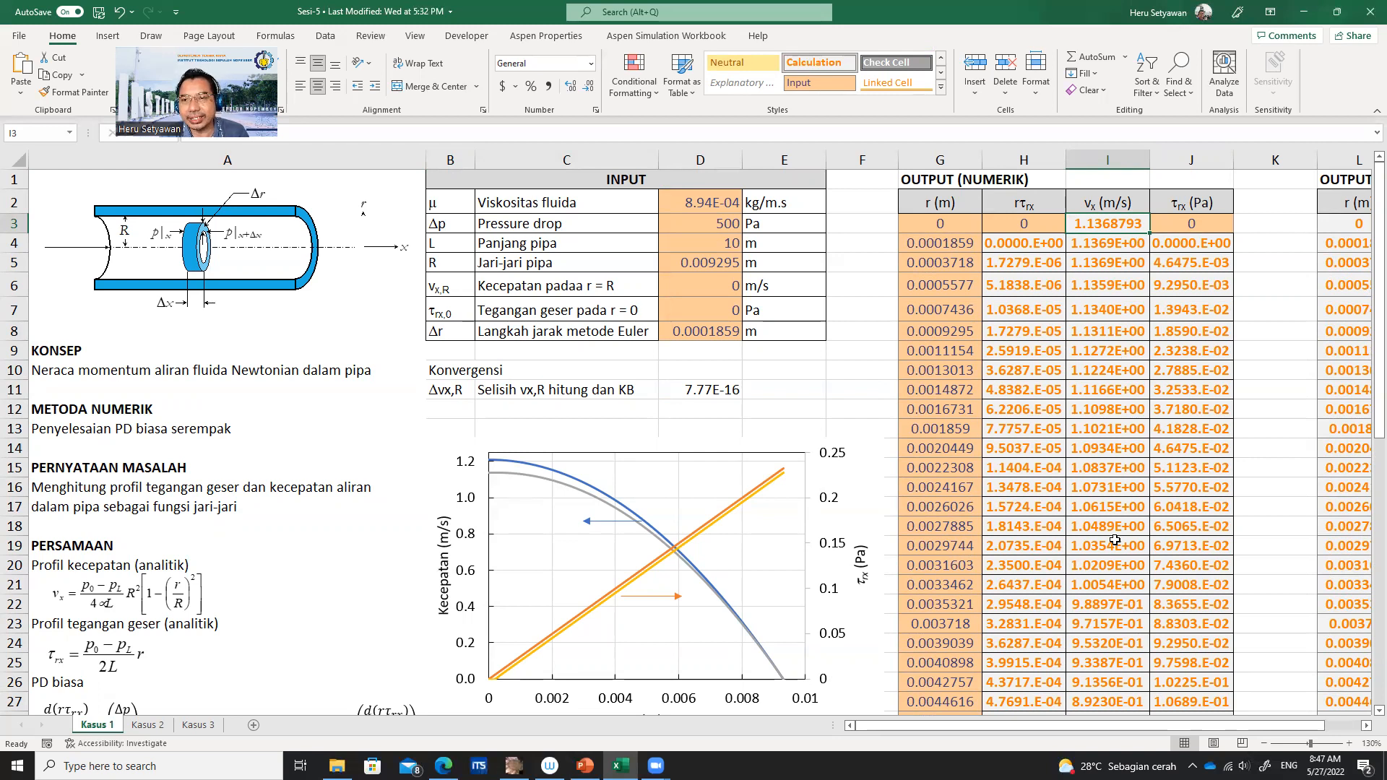
type("1.2")
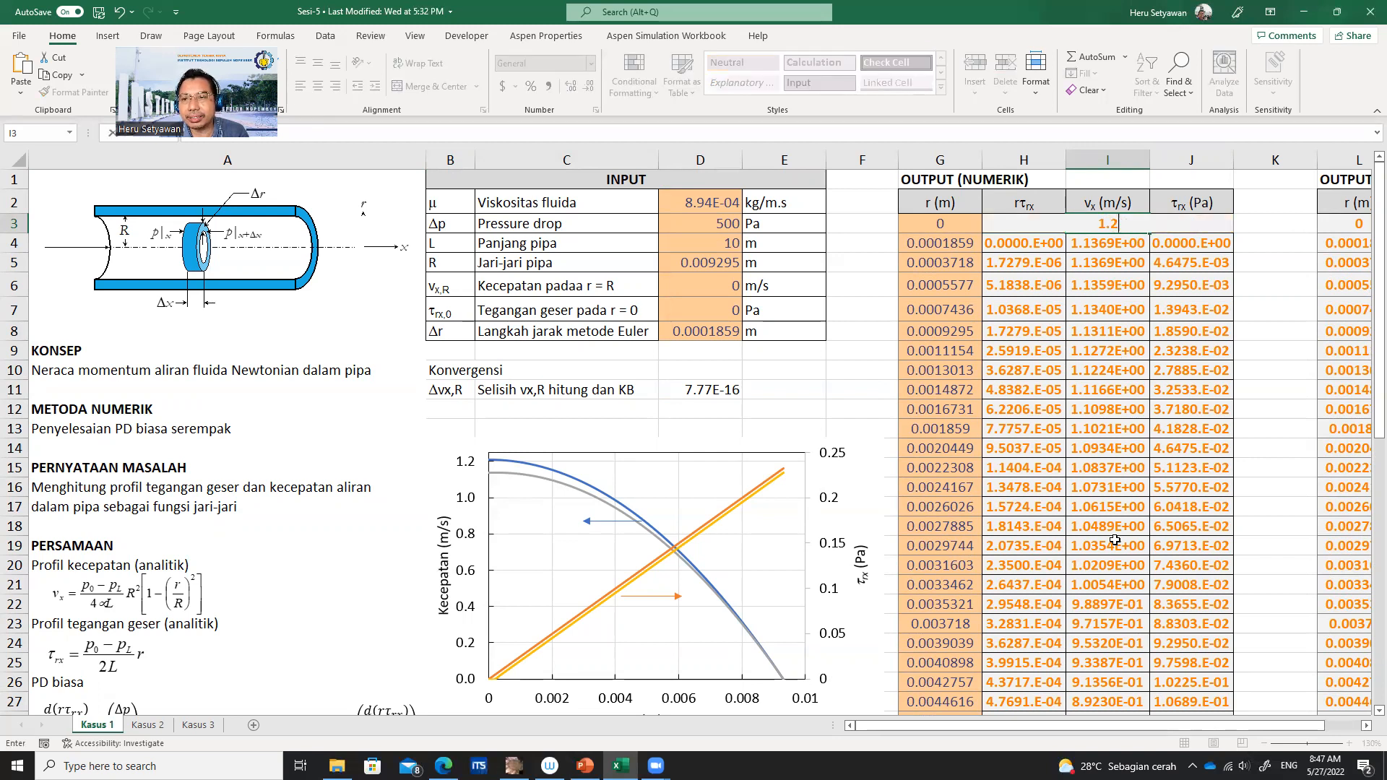
key("Return")
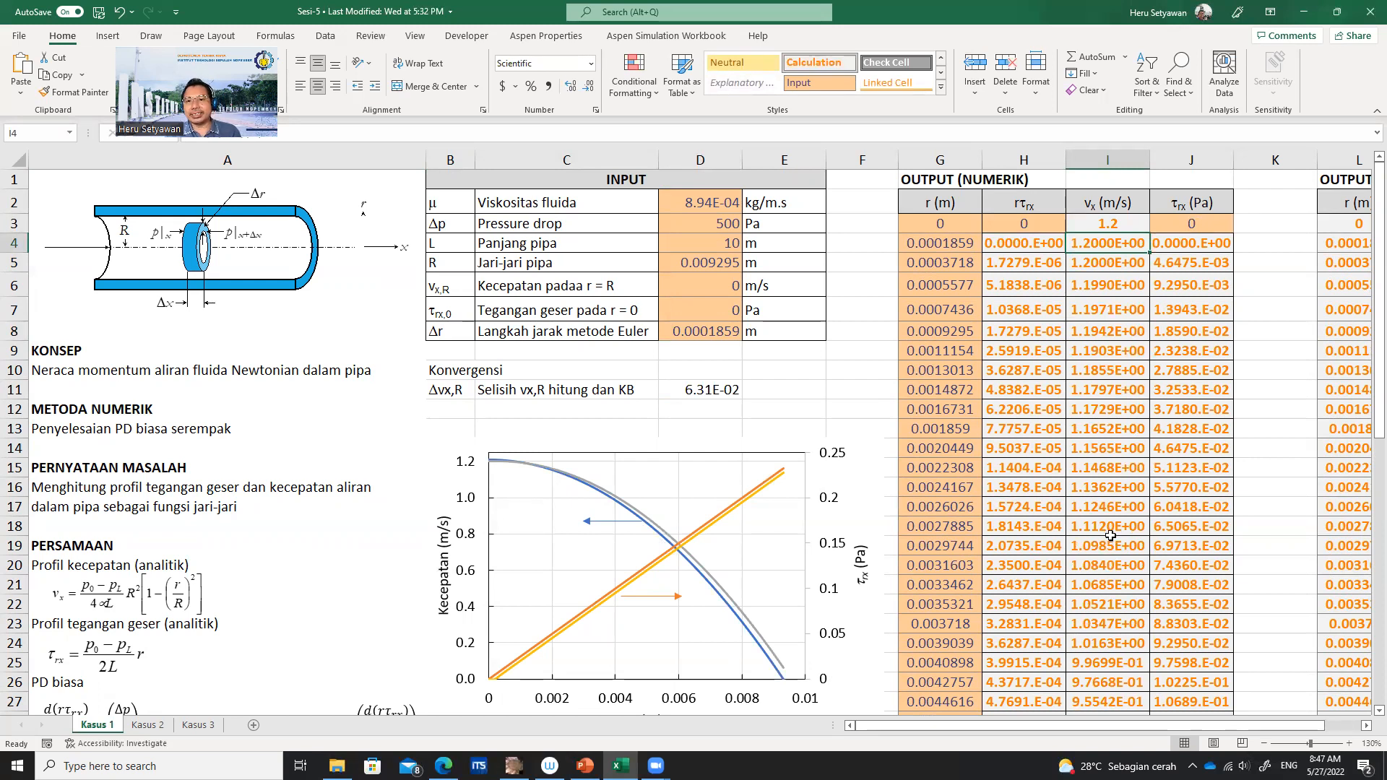
- Re-enter the radius formula in G4 as =G3+$D$8 and fill it down to G53
left_click(936, 244)
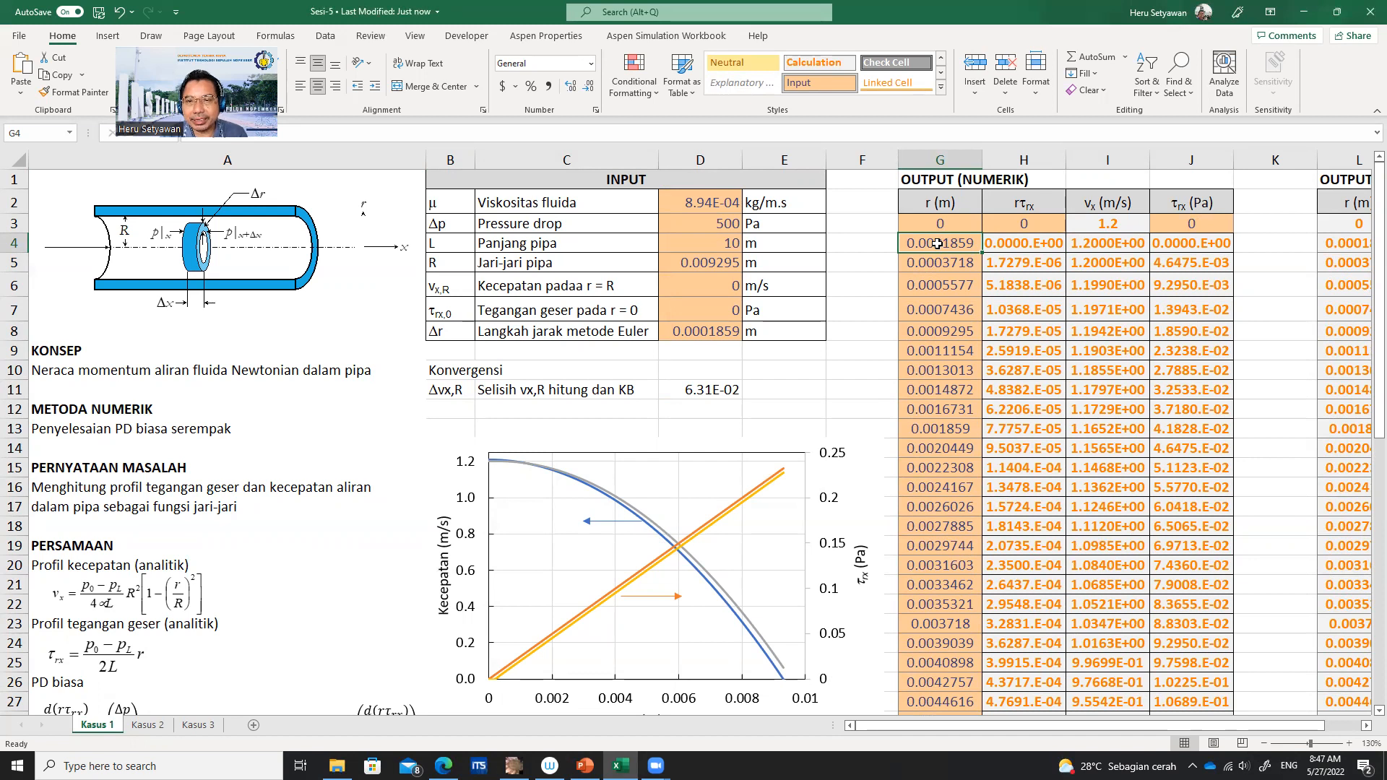
key("BackSpace")
type("=")
key("Up")
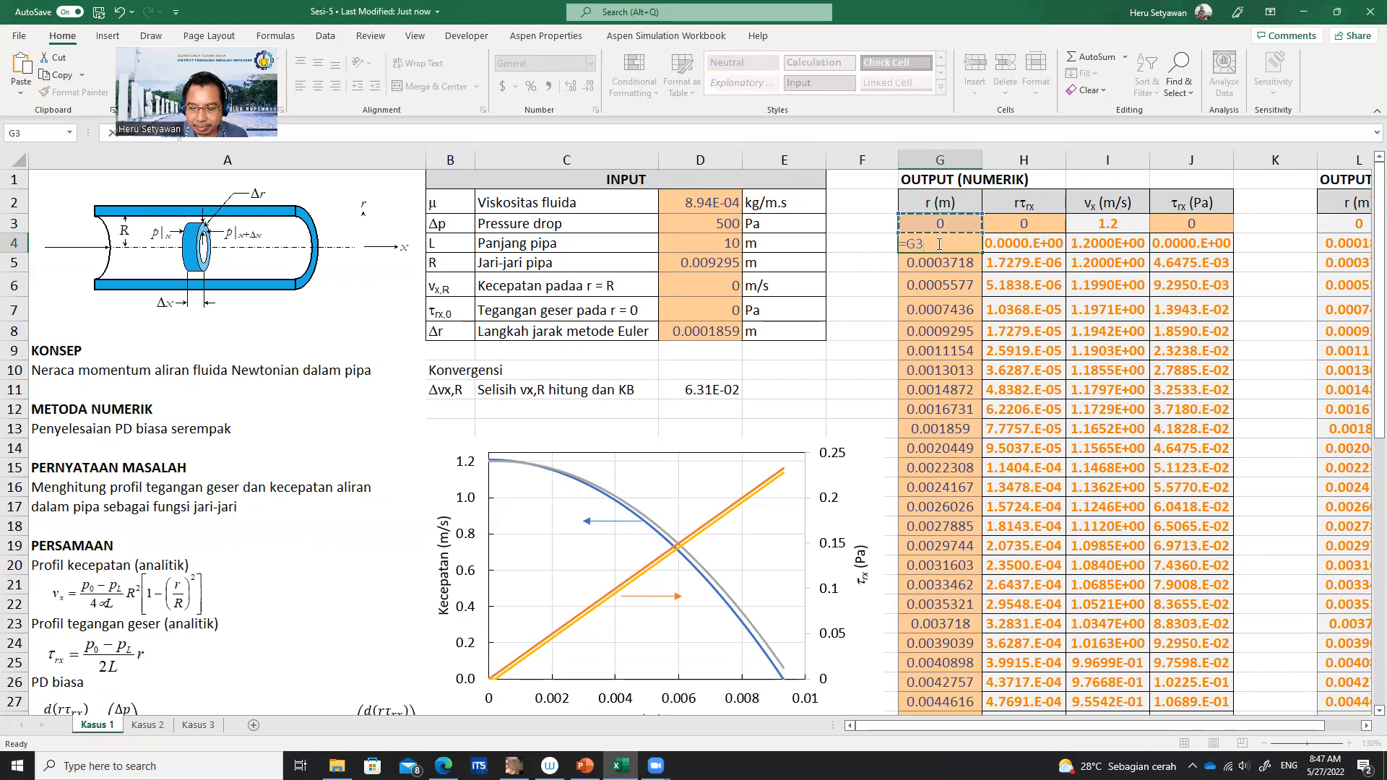
type("+")
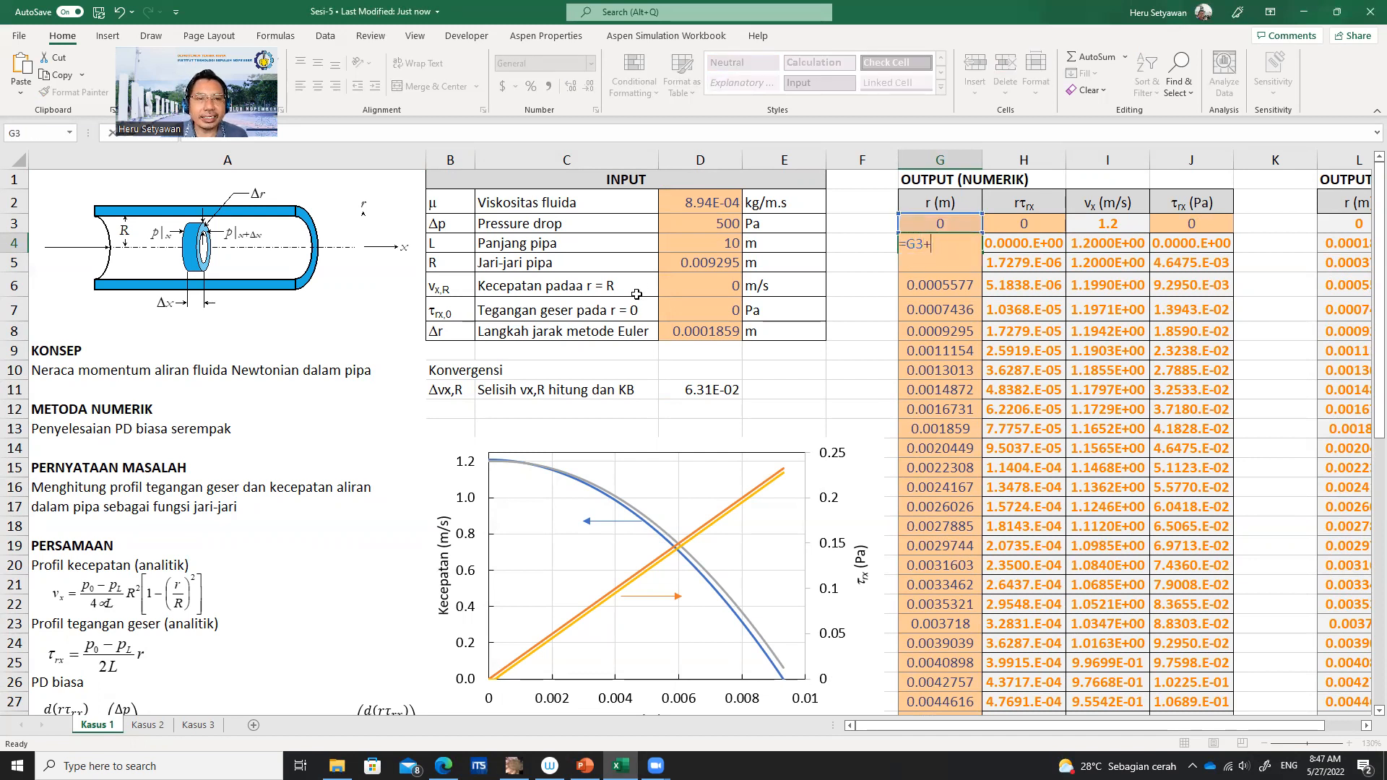
left_click(719, 332)
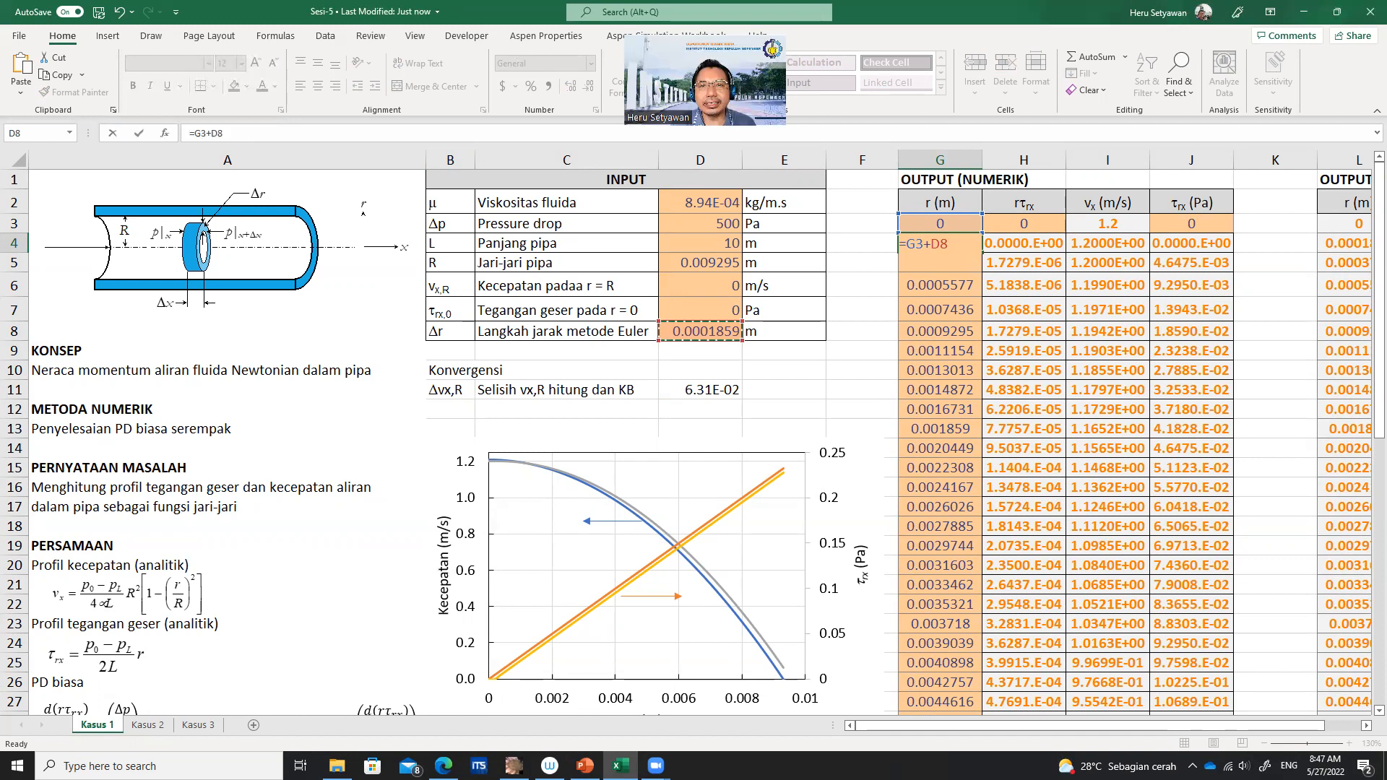
left_click(219, 133)
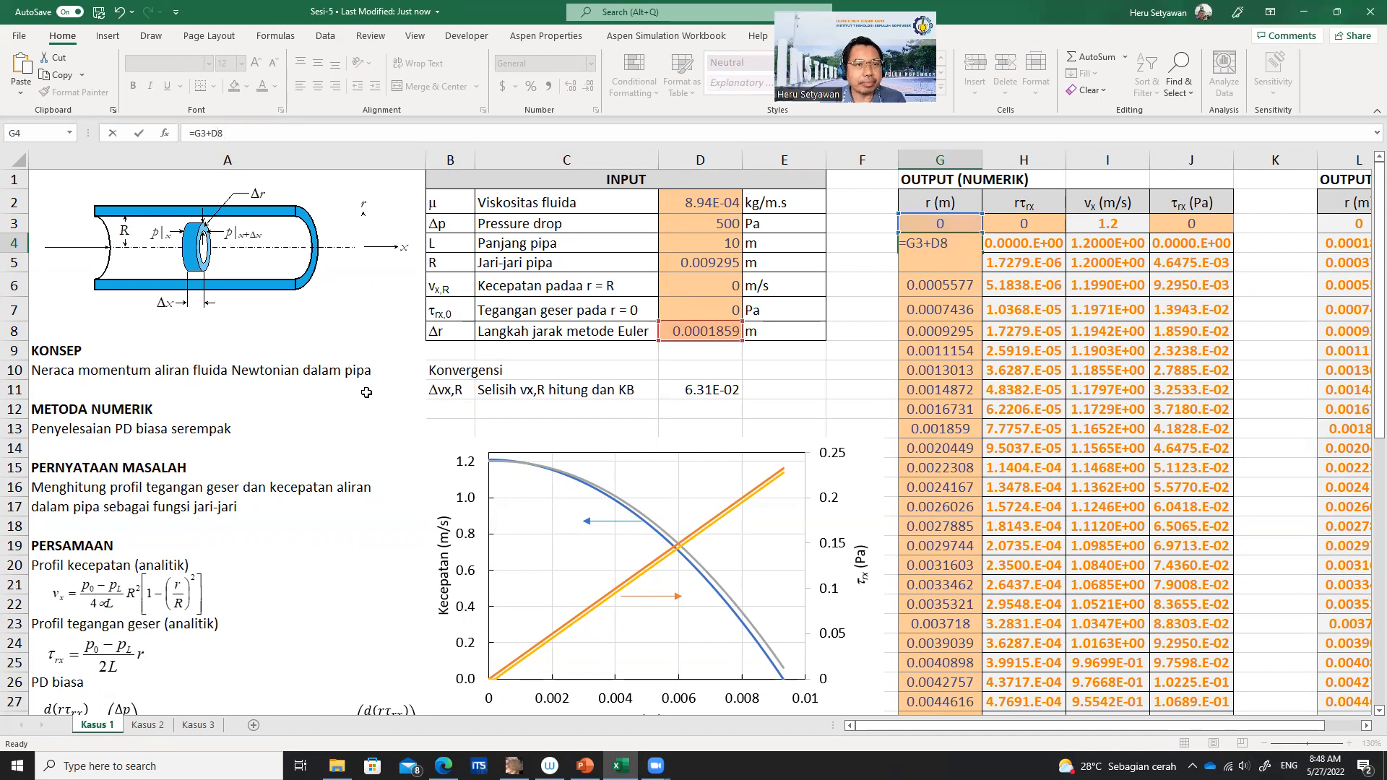
key("F4")
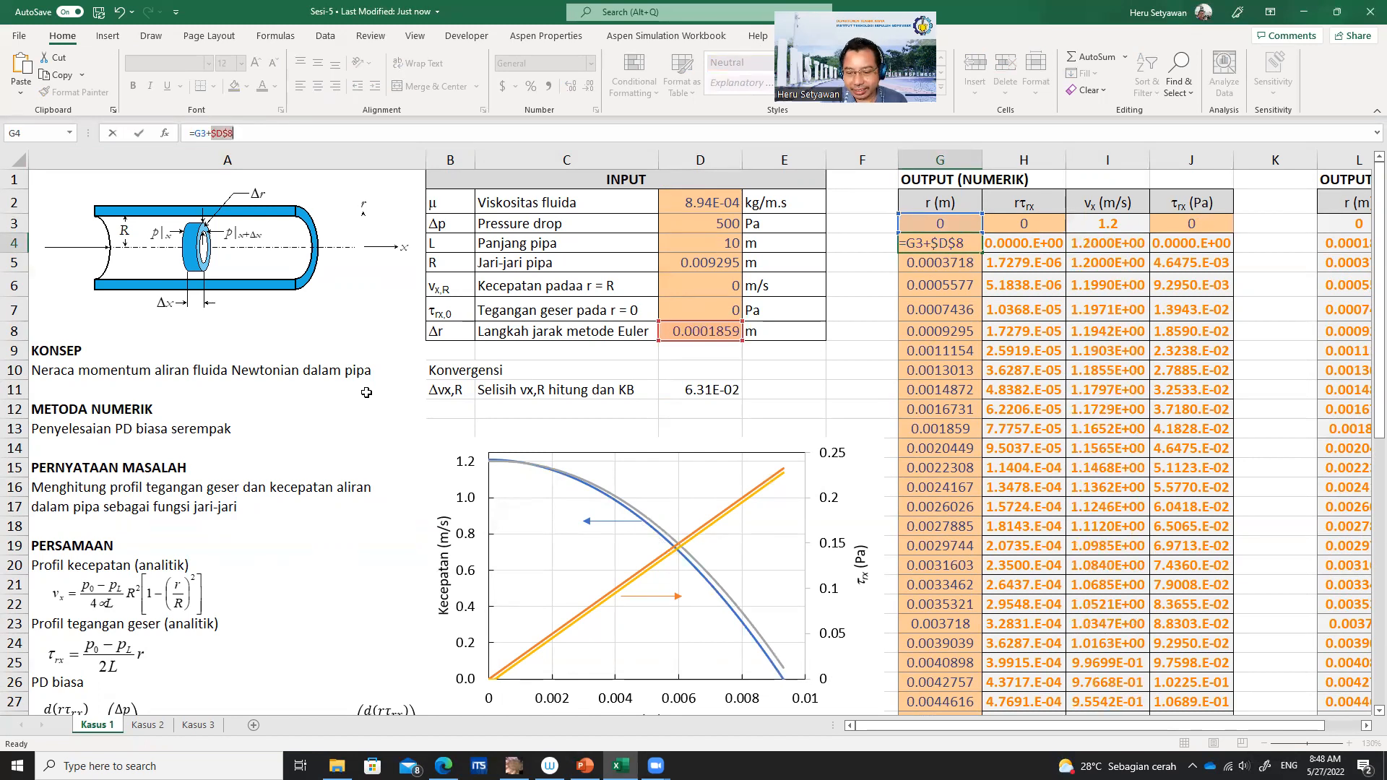
key("Return")
key("Up")
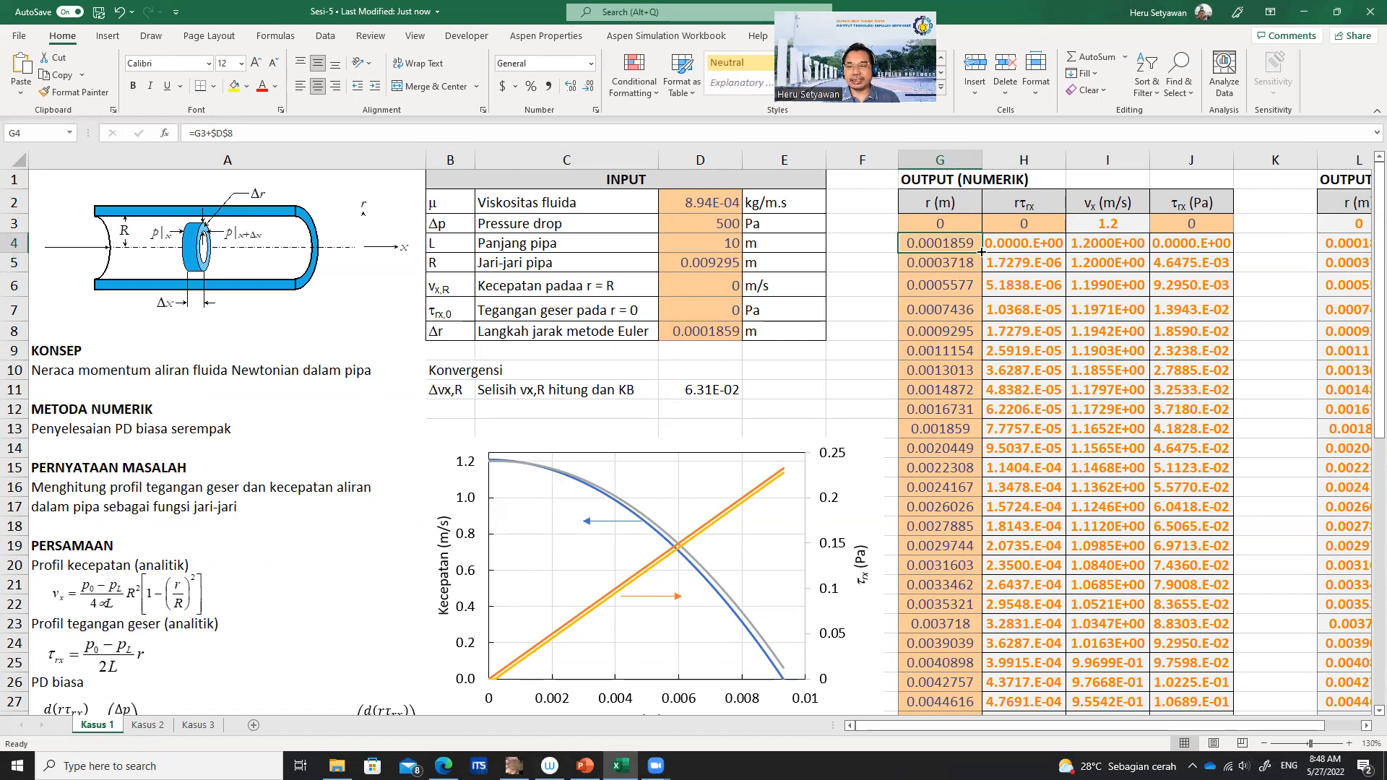
left_click_drag(981, 253, 962, 645)
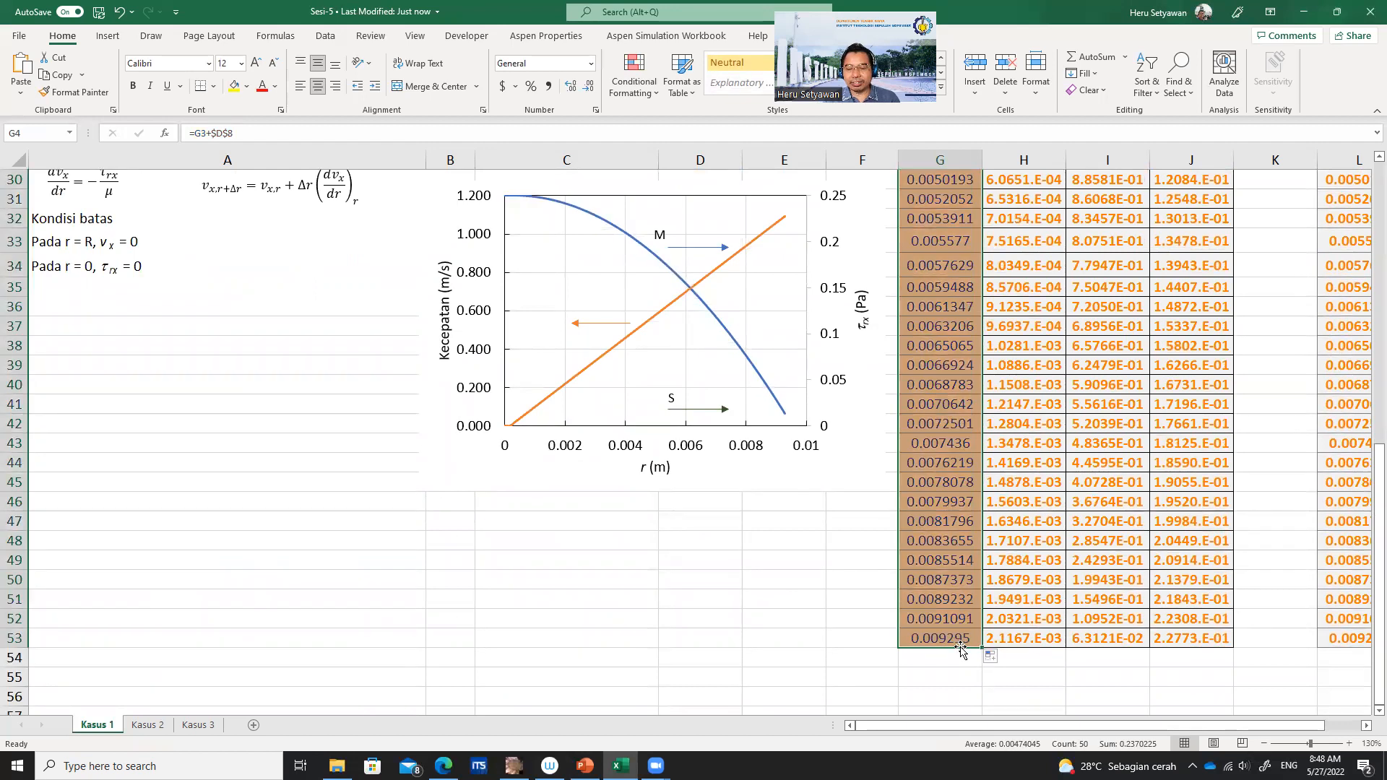
scroll(961, 650, "up", 10)
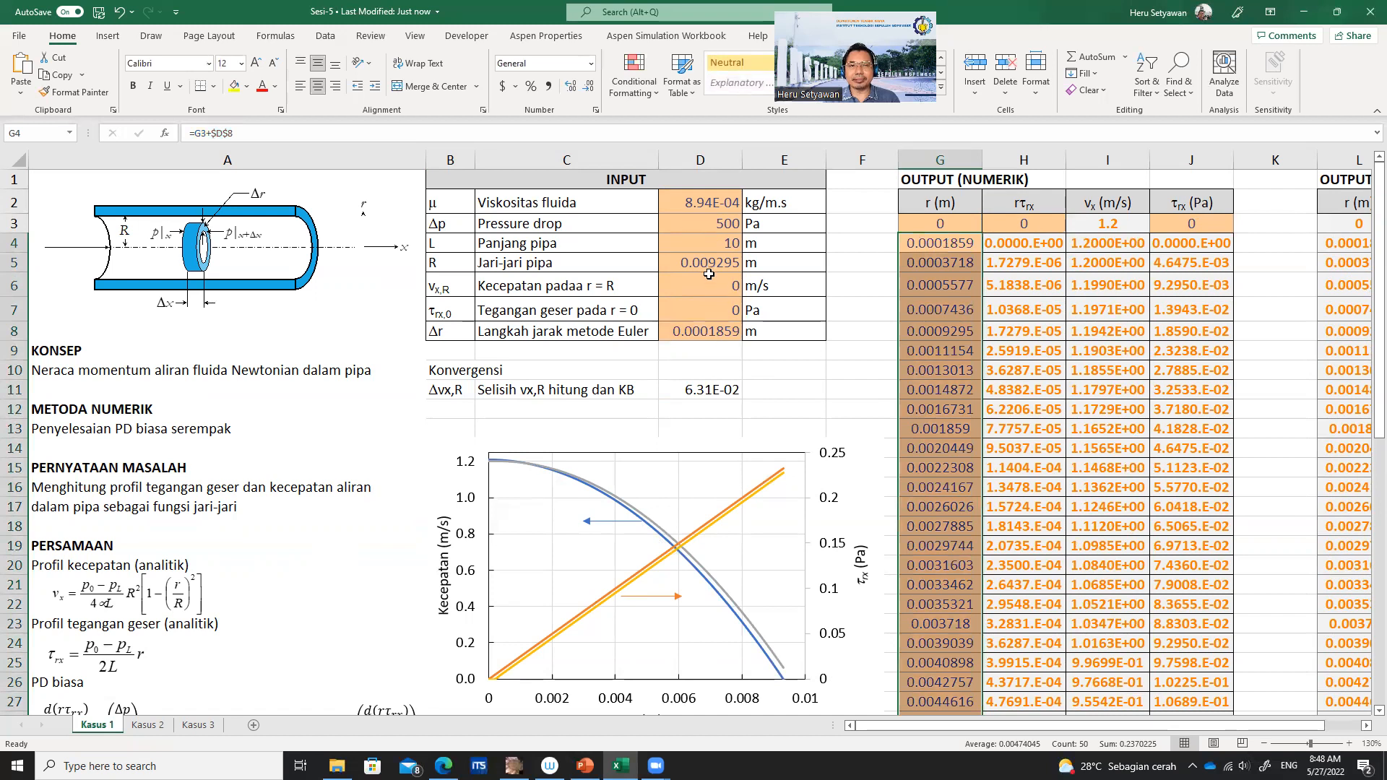
- Begin retyping the rτrx Euler formula in H4 as =H3+D8*, following the discretised equation under PD biasa
left_click(1044, 245)
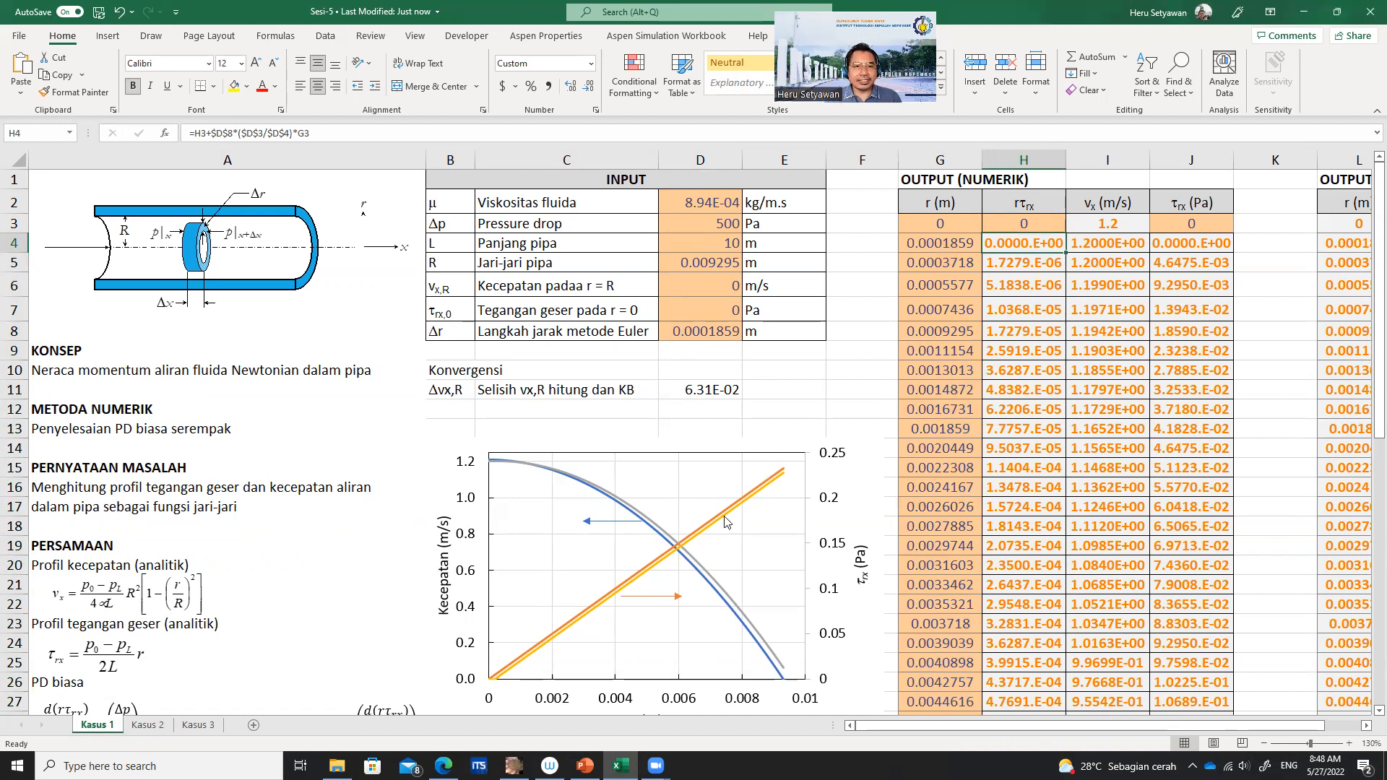
scroll(614, 578, "down", 1)
scroll(215, 549, "down", 3)
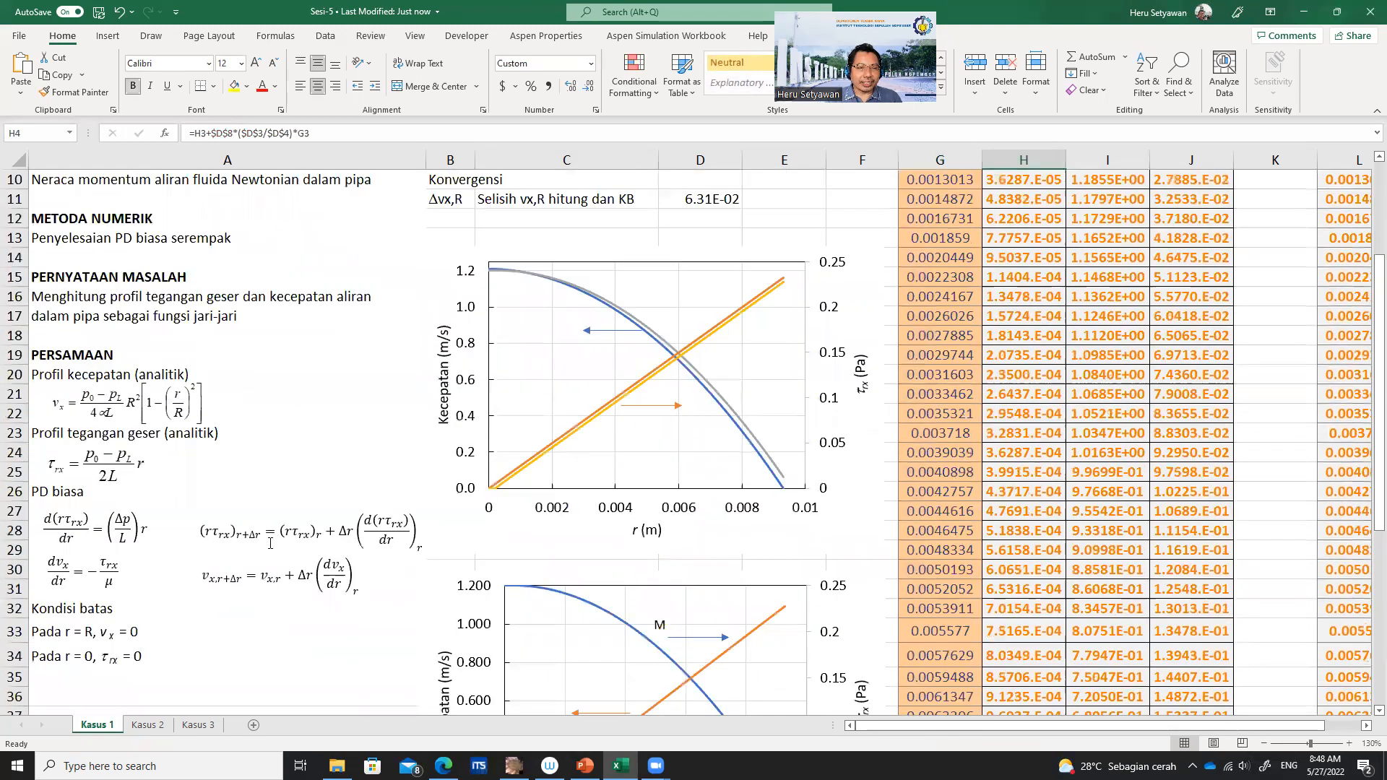
scroll(675, 571, "up", 1)
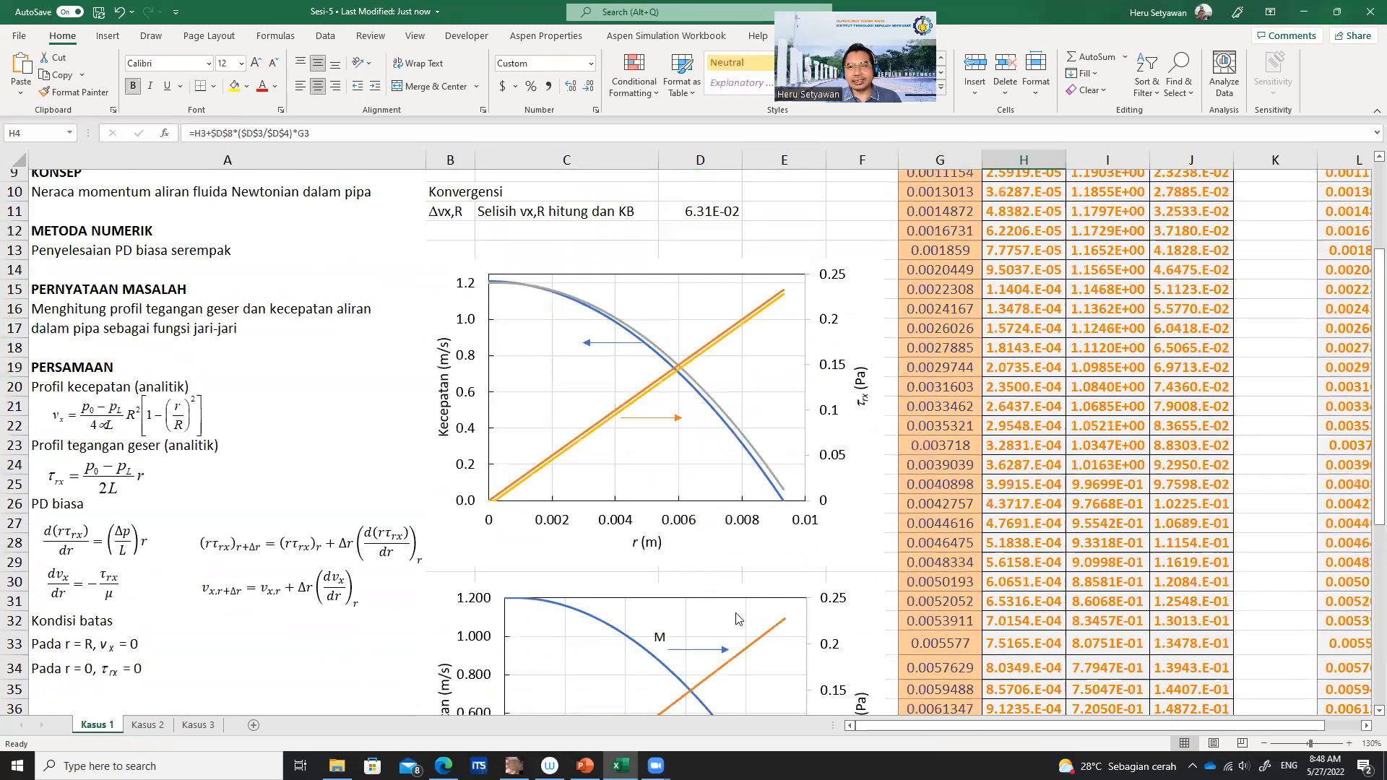
scroll(1328, 606, "up", 3)
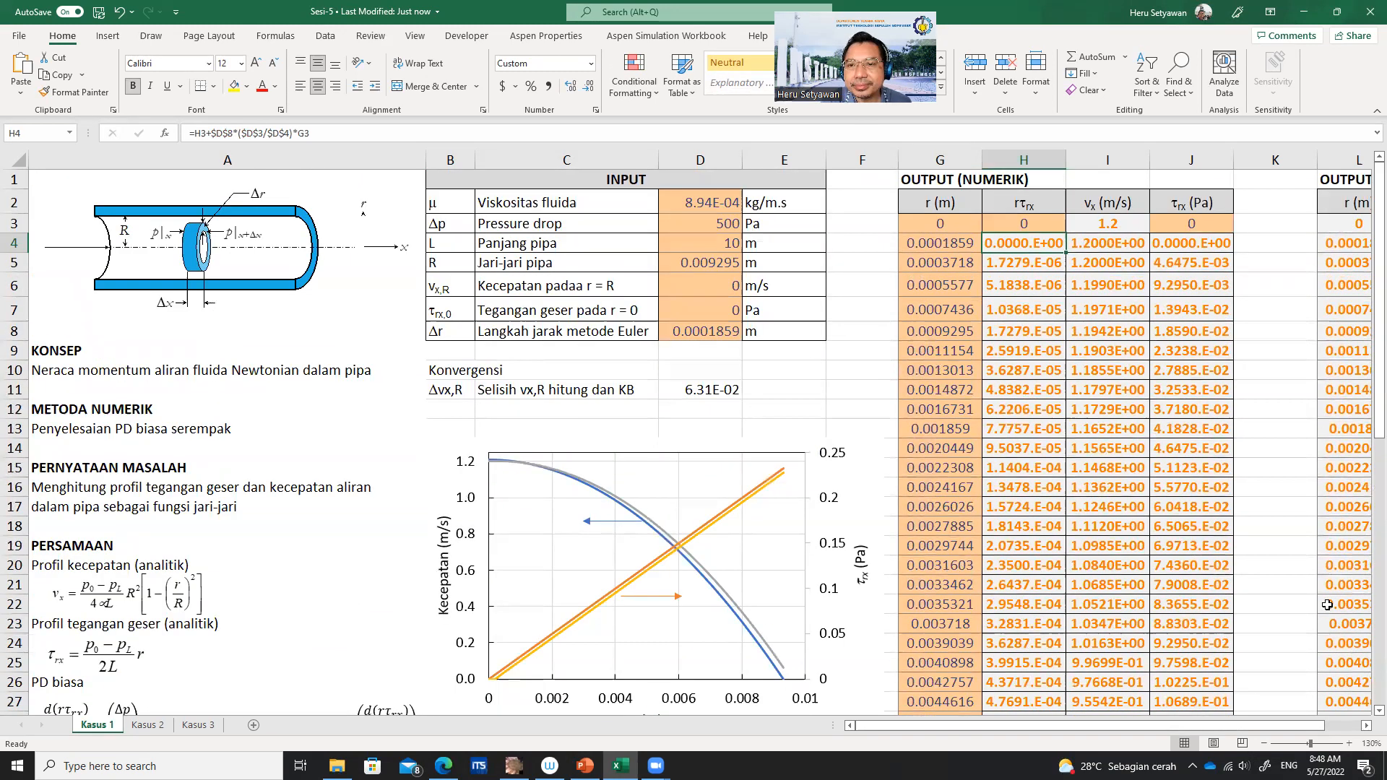
type("=")
key("Up")
type("+")
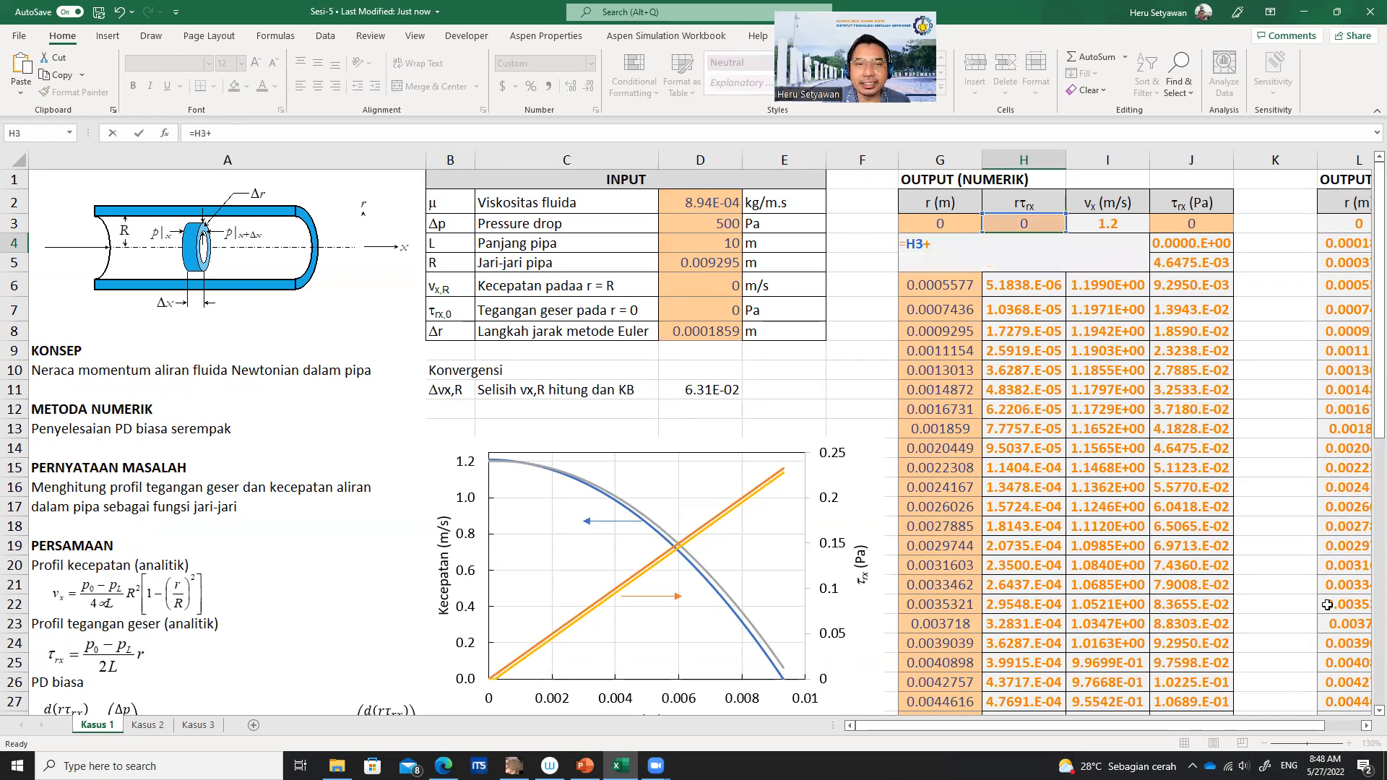
left_click(711, 331)
type("*")
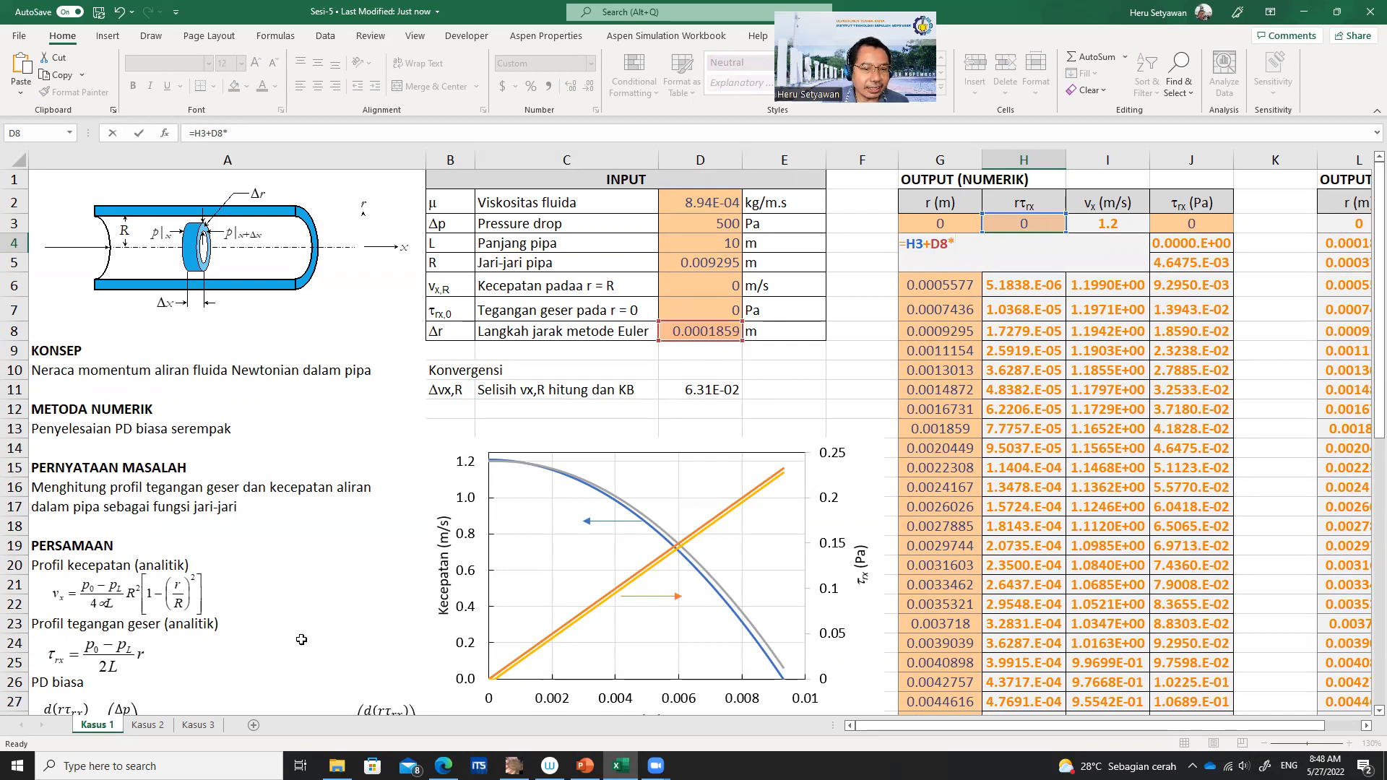
- Extend the H4 formula with an opening parenthesis and the pressure drop cell followed by a division, (D3/
scroll(170, 668, "down", 1)
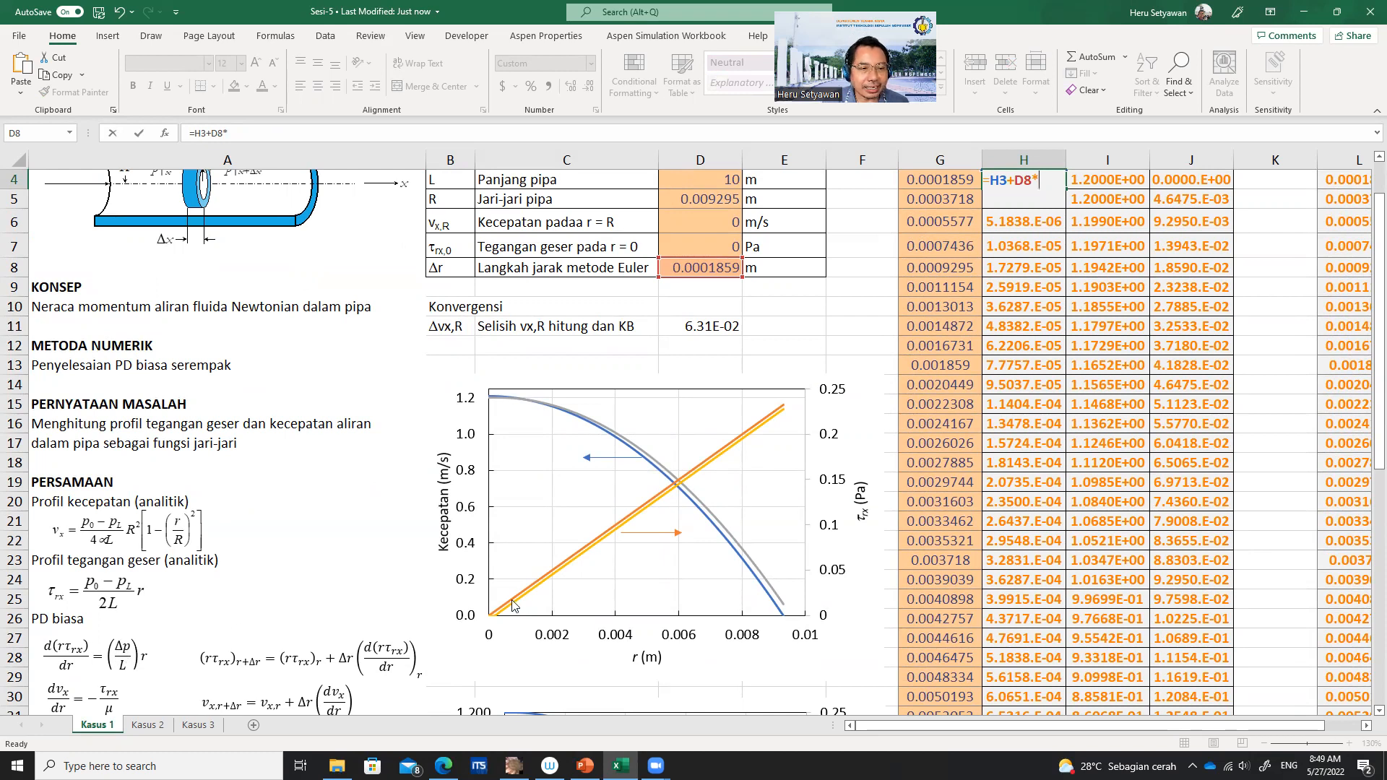
scroll(520, 599, "up", 1)
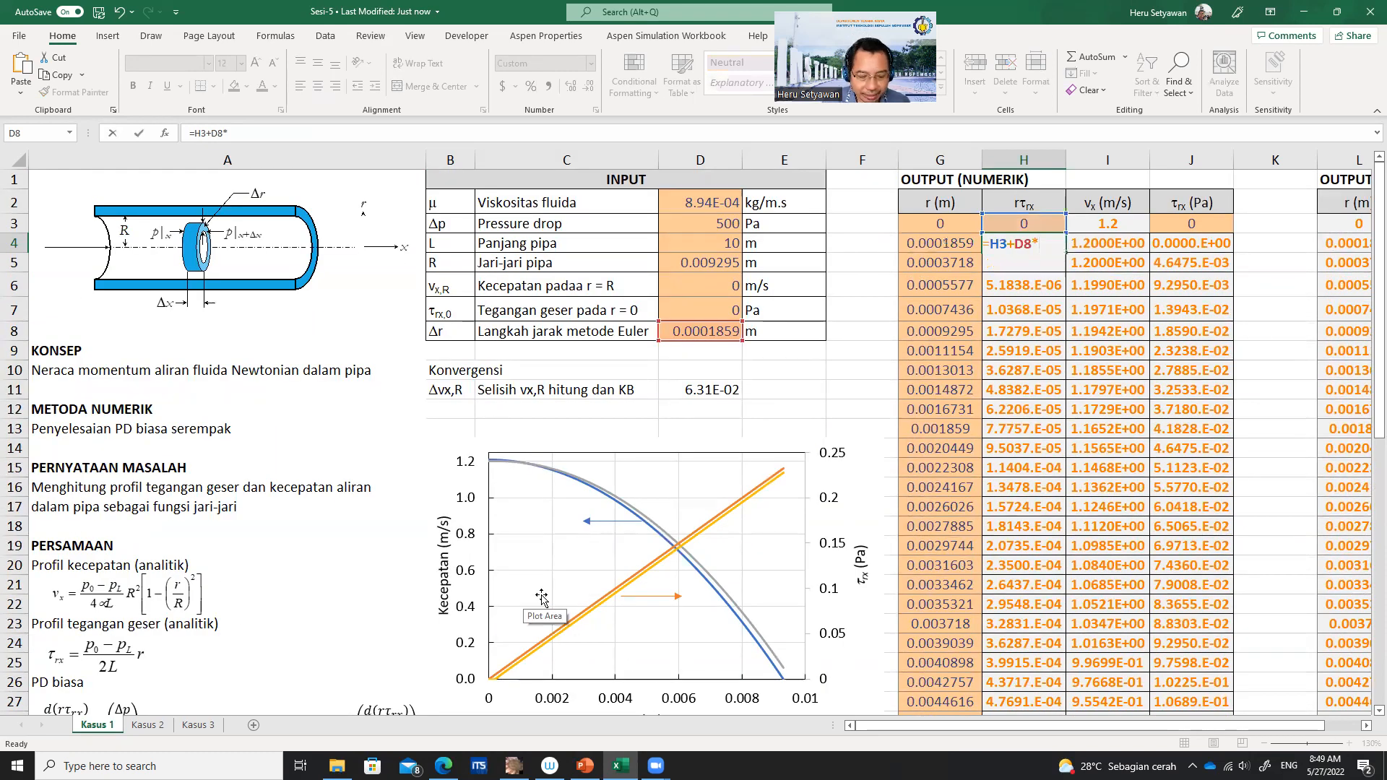
type("(")
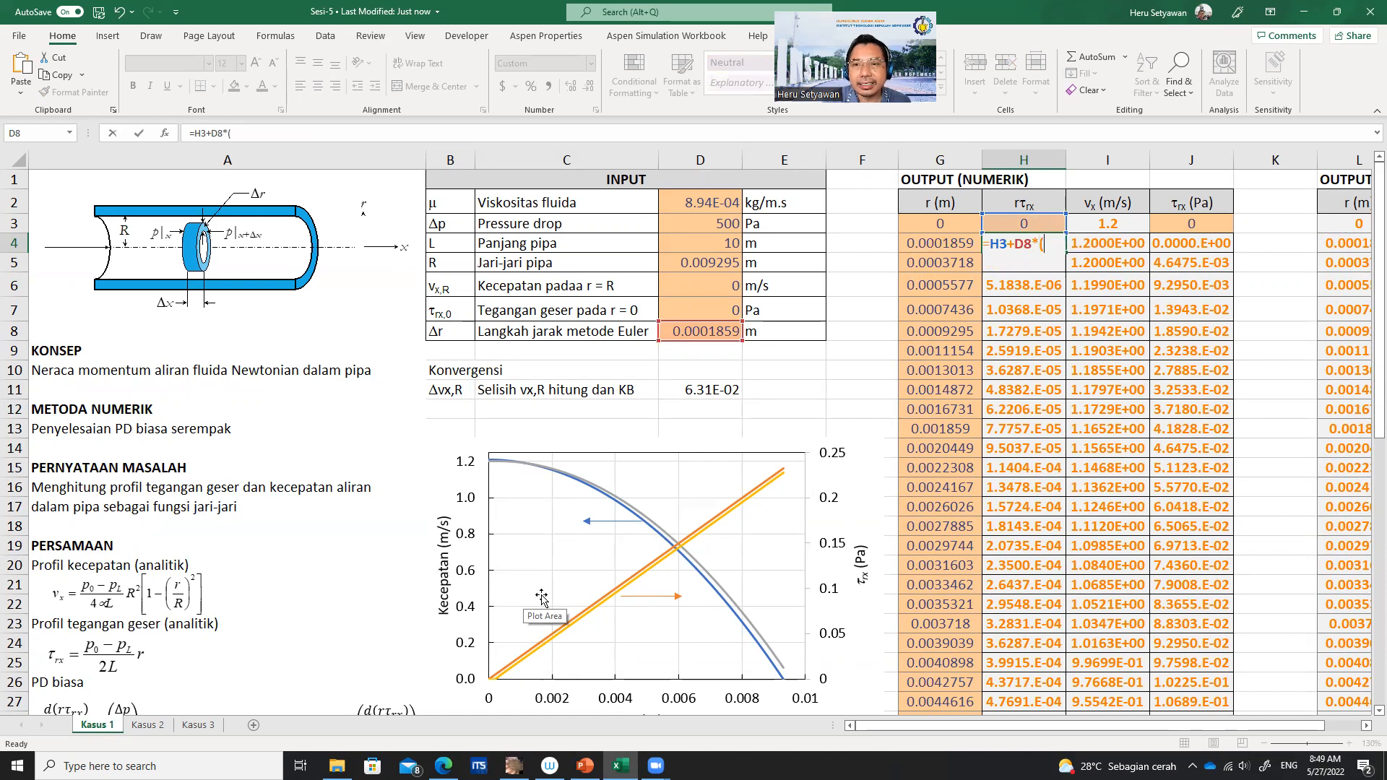
left_click(722, 226)
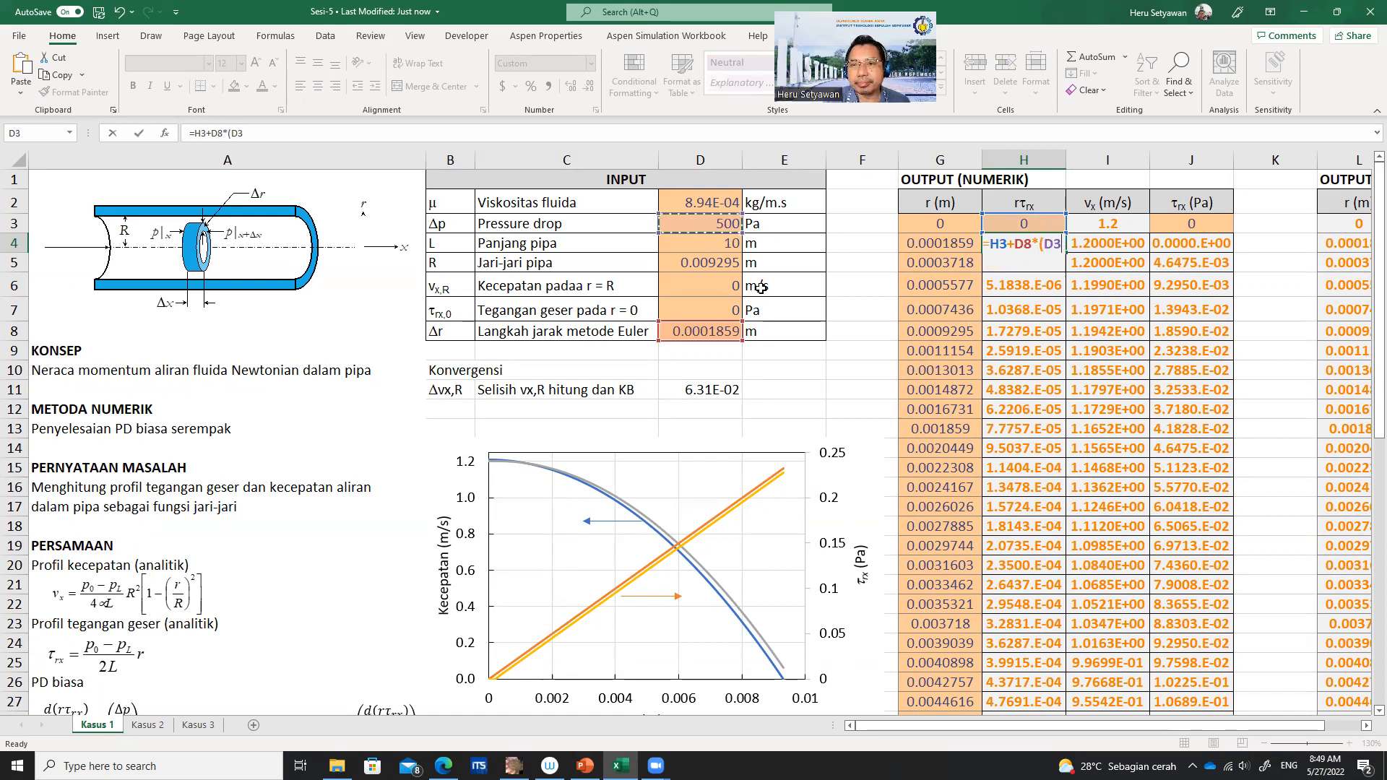
type("/")
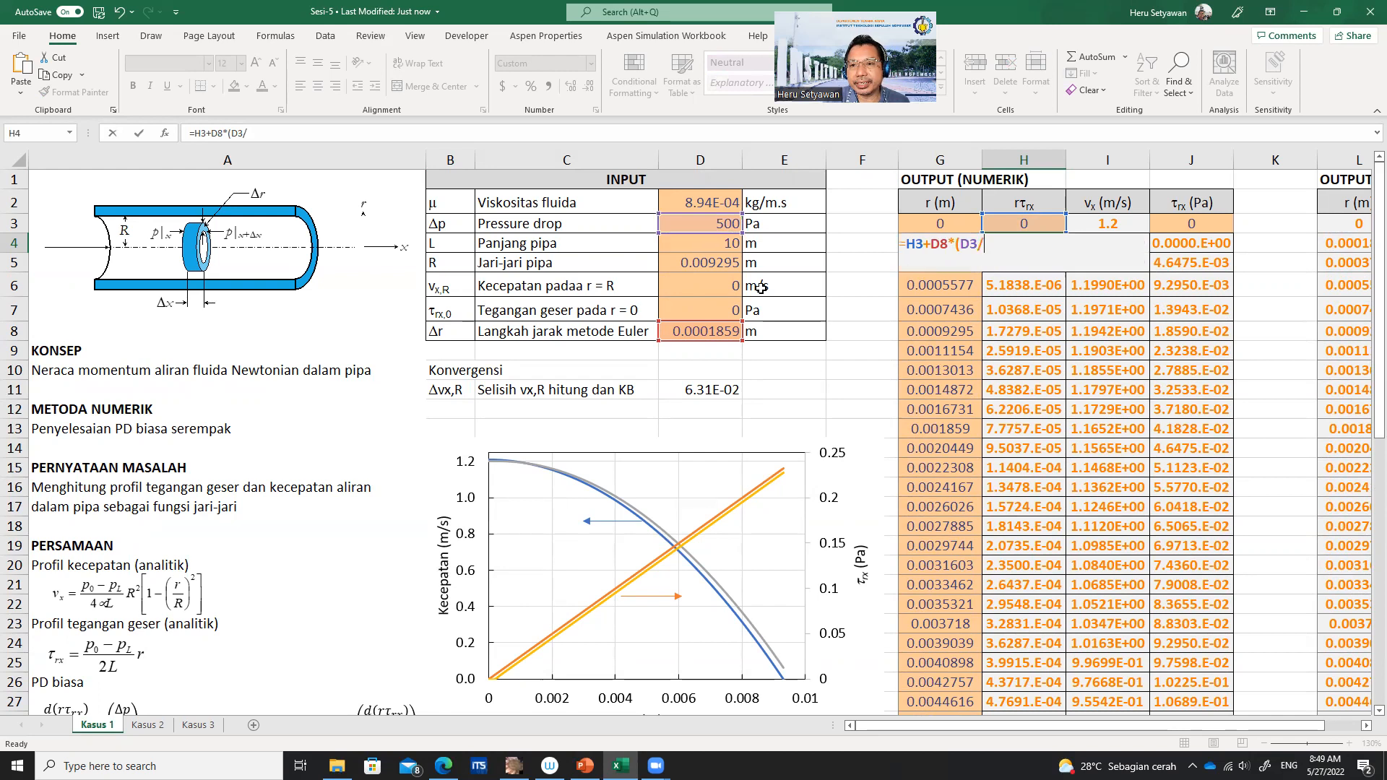
left_click(939, 225)
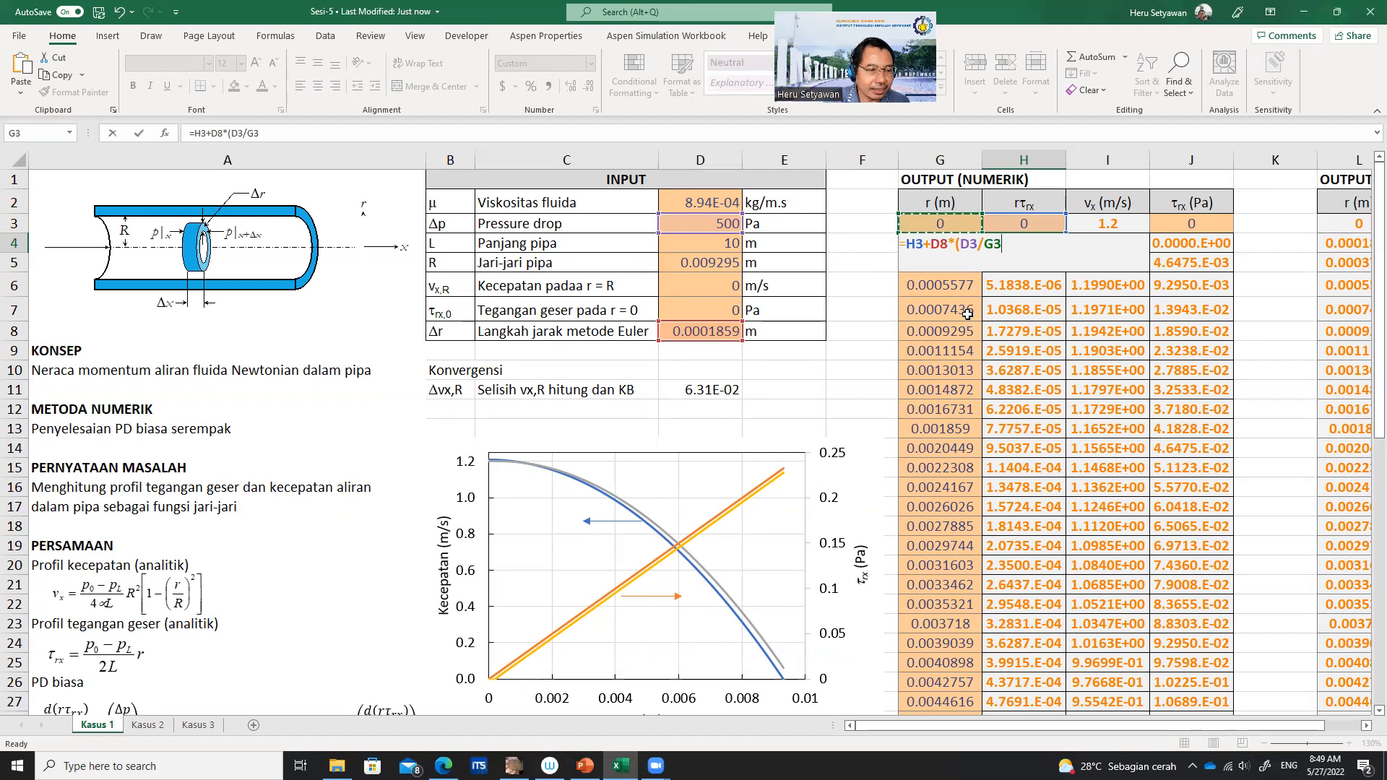
scroll(193, 534, "down", 1)
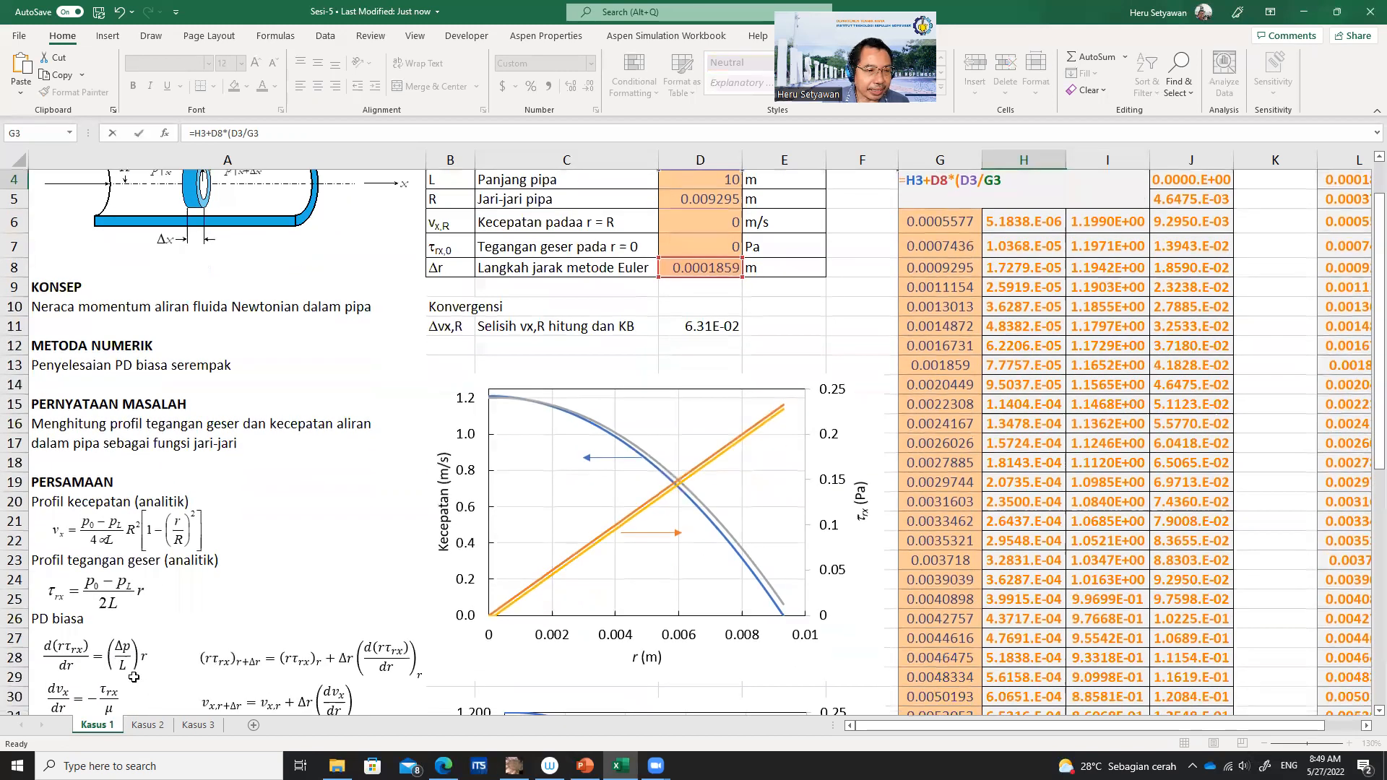
scroll(235, 641, "up", 1)
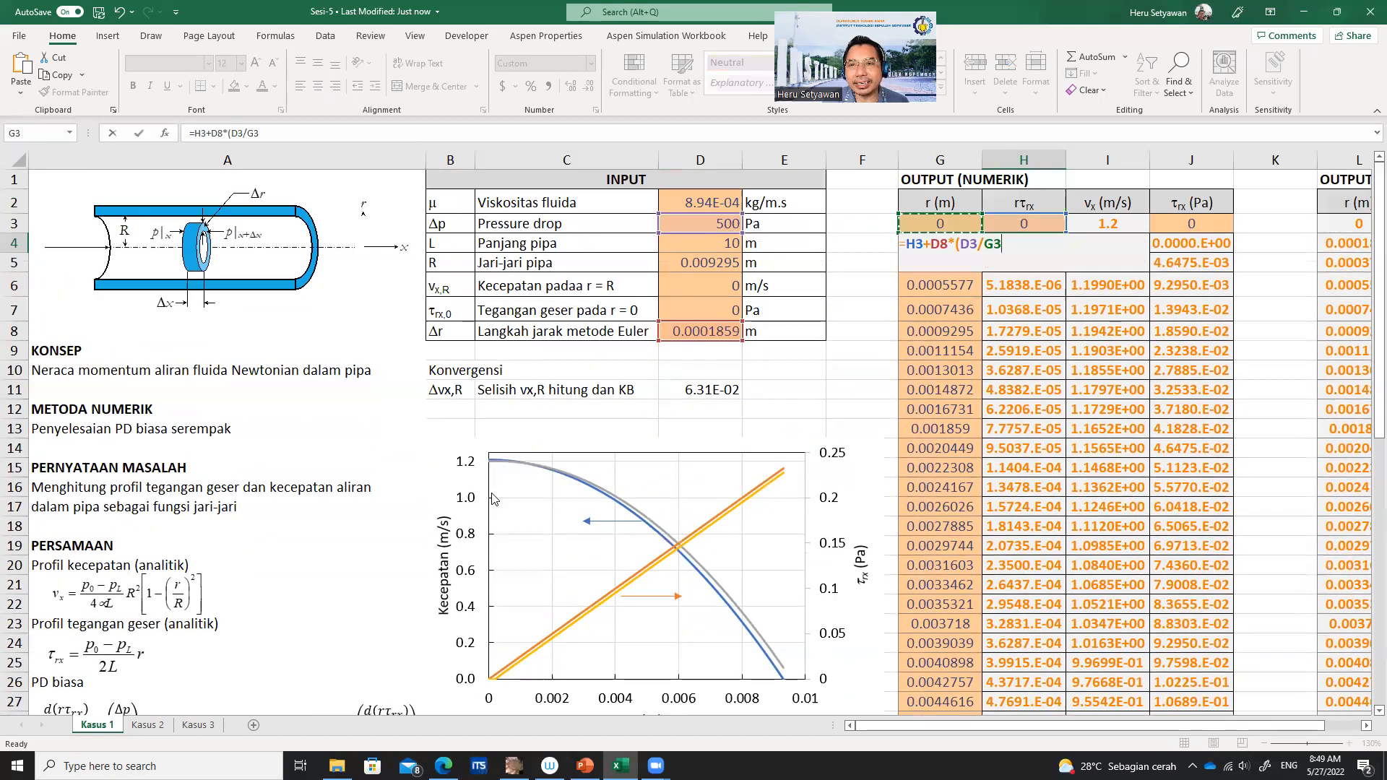
key("BackSpace")
key("BackSpace")
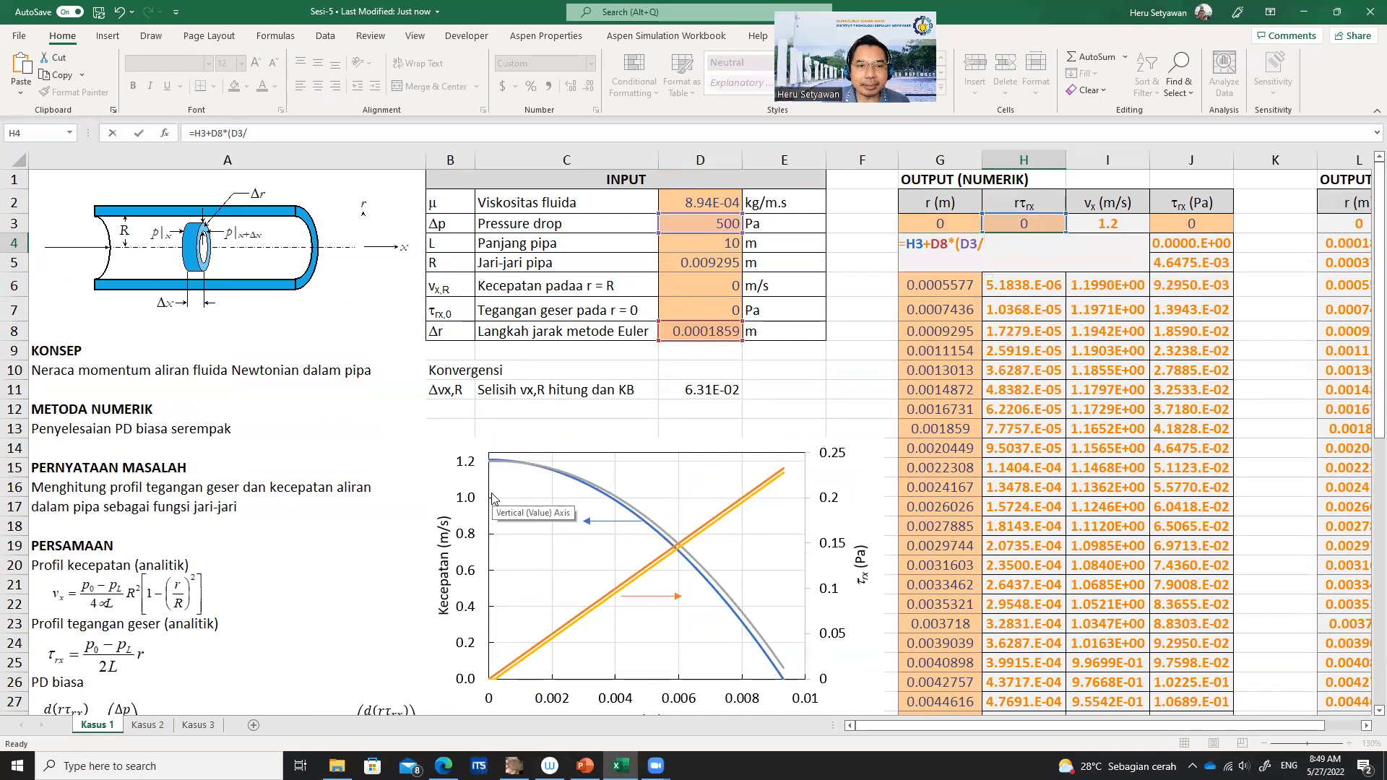
- Complete the rτrx Euler formula in H4 as =H3+D8*($D$3/$D$4*G3), making the pressure drop and pipe length references absolute
left_click(697, 244)
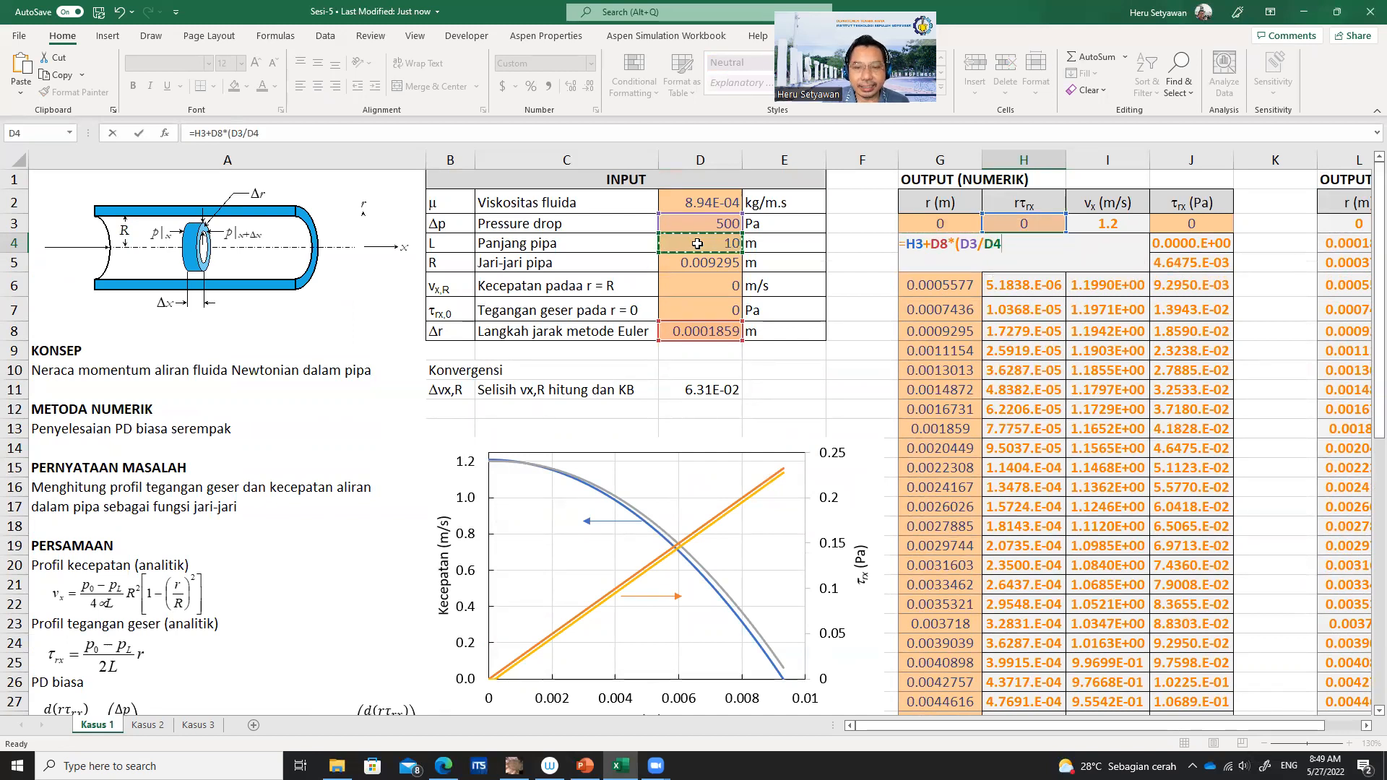
type("*")
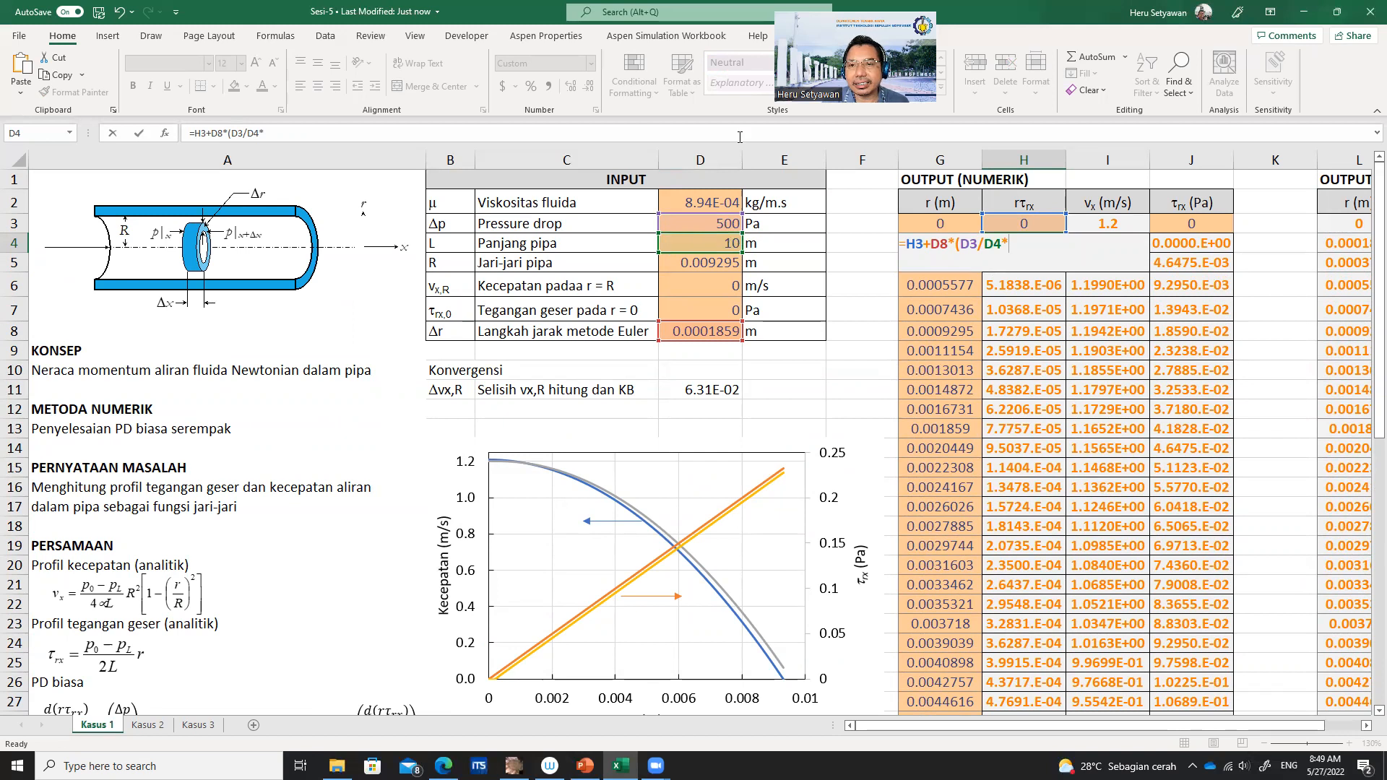
left_click(933, 222)
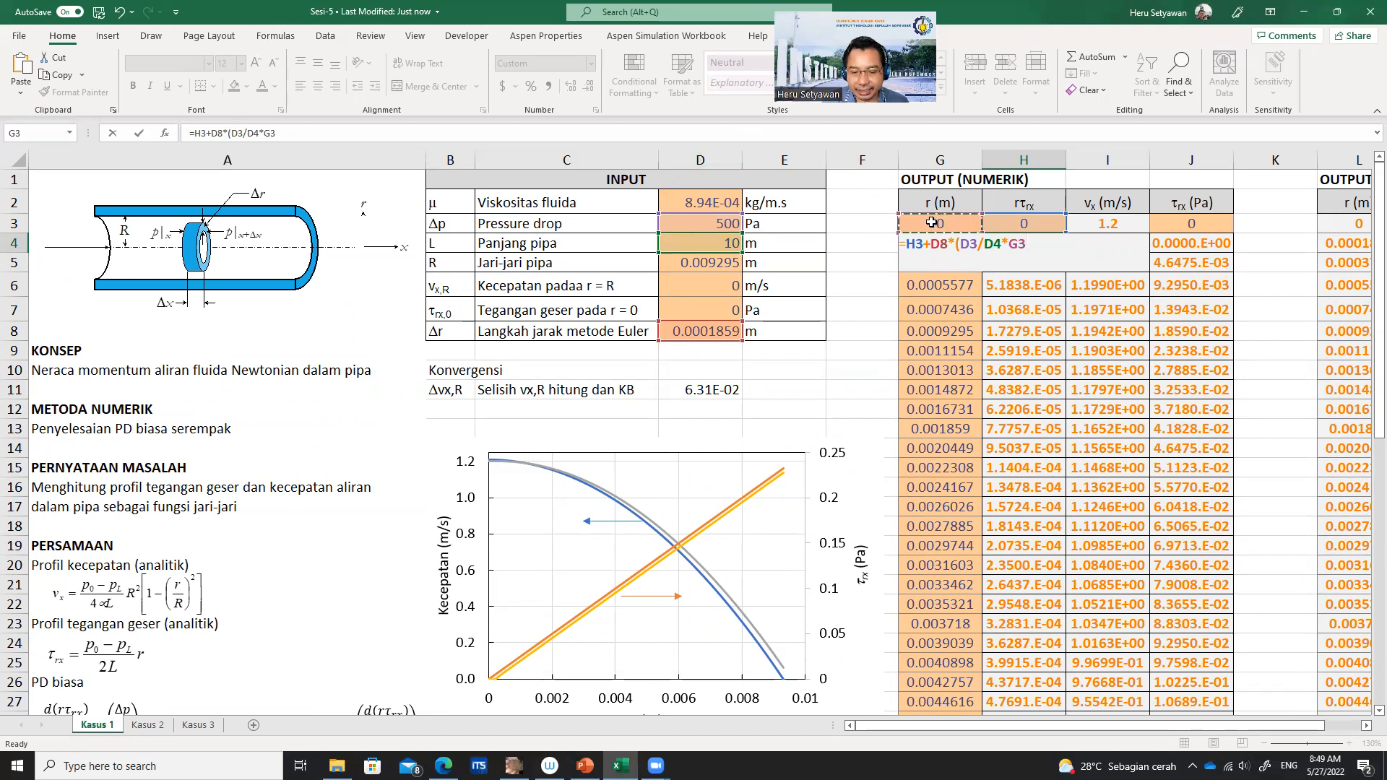
type(")")
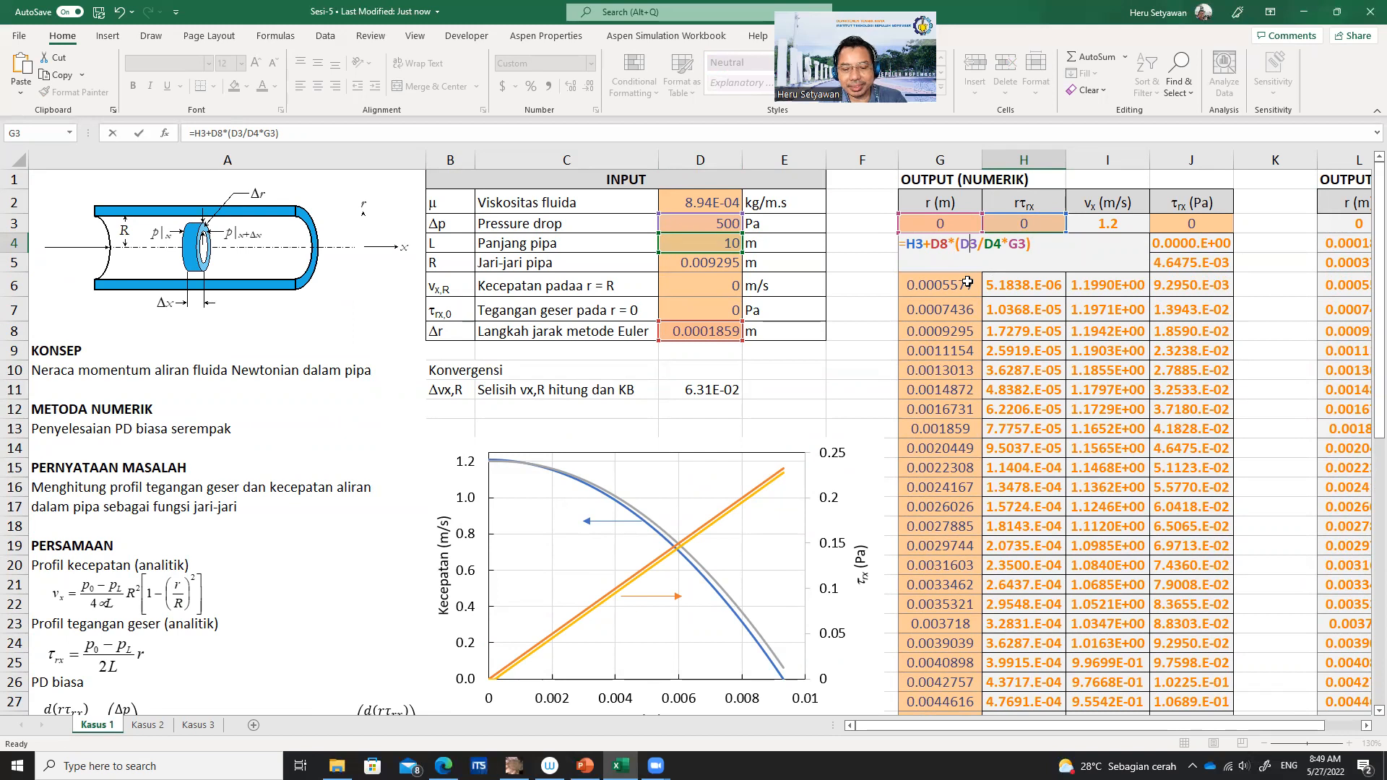
key("F4")
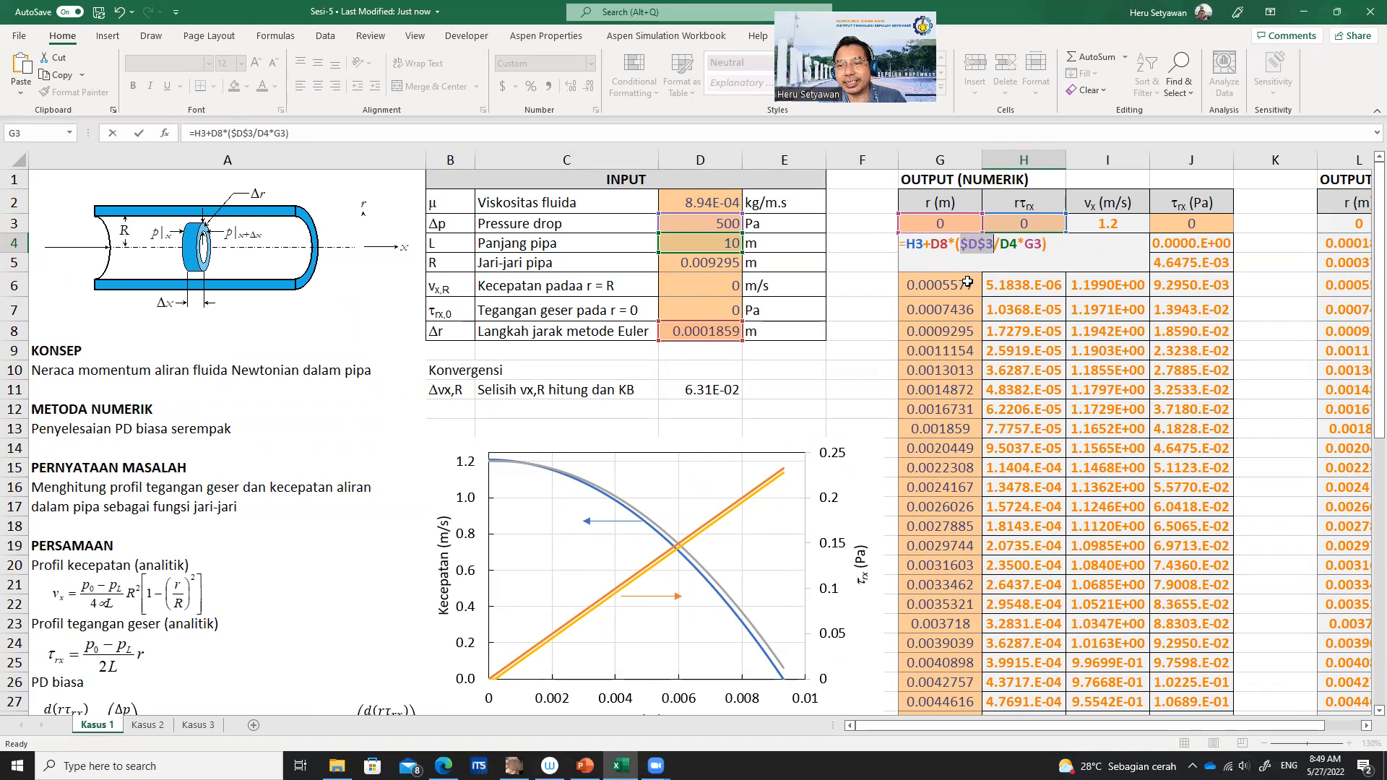
left_click(1011, 244)
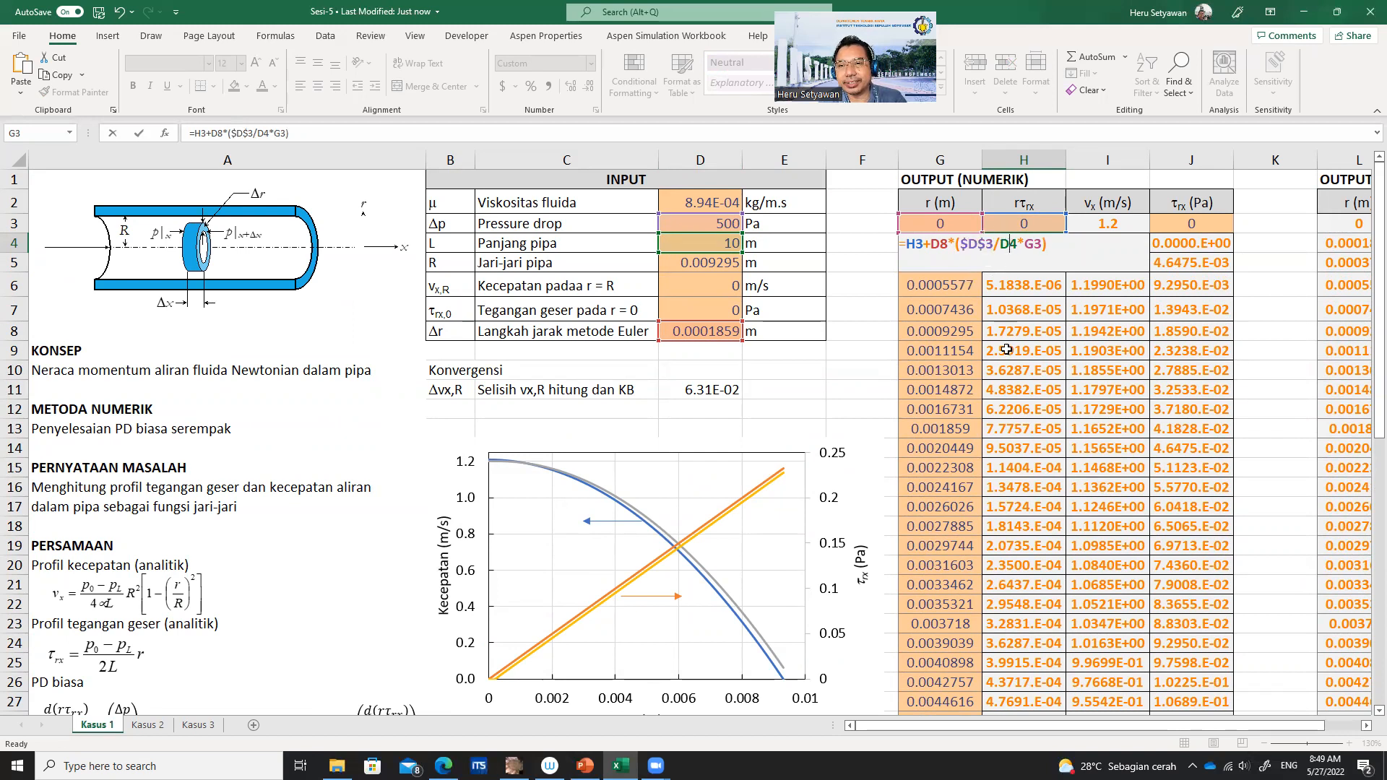
key("F4")
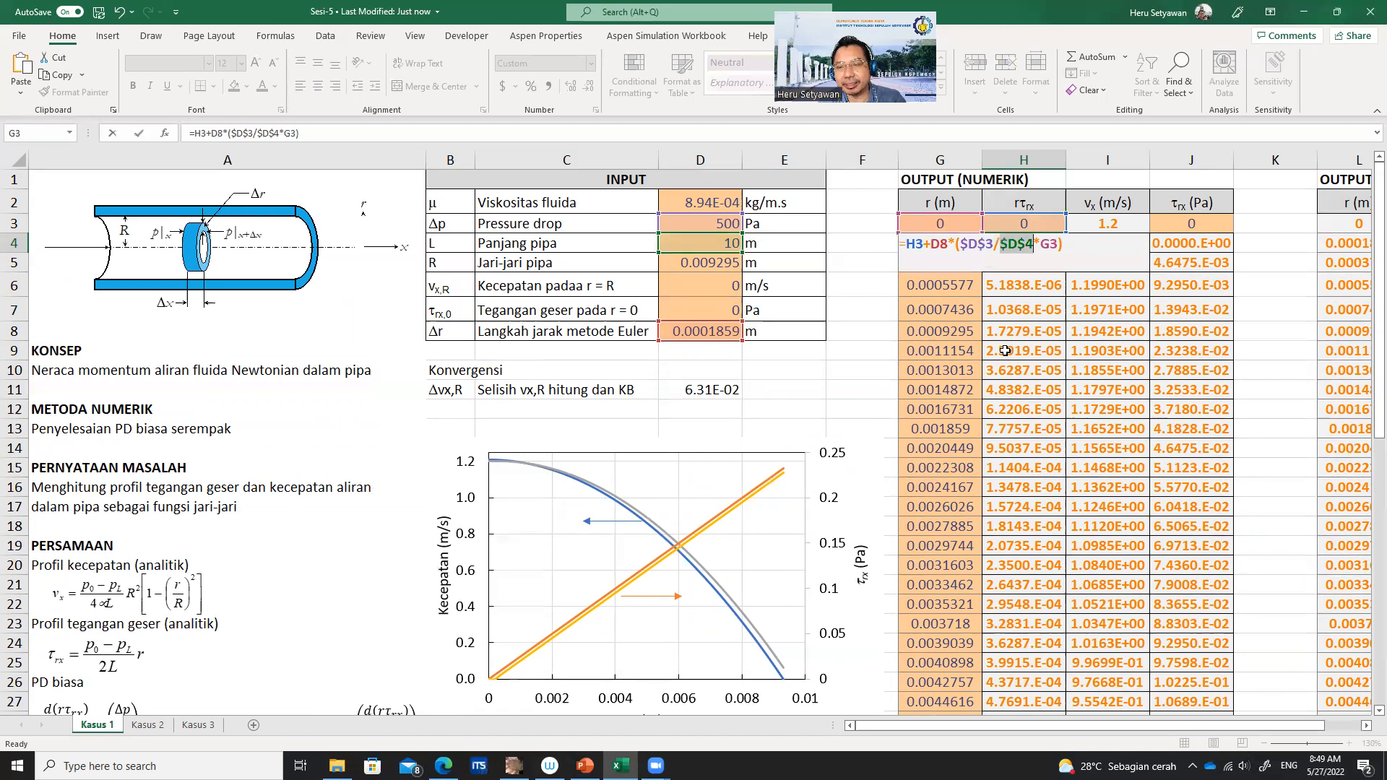
key("Return")
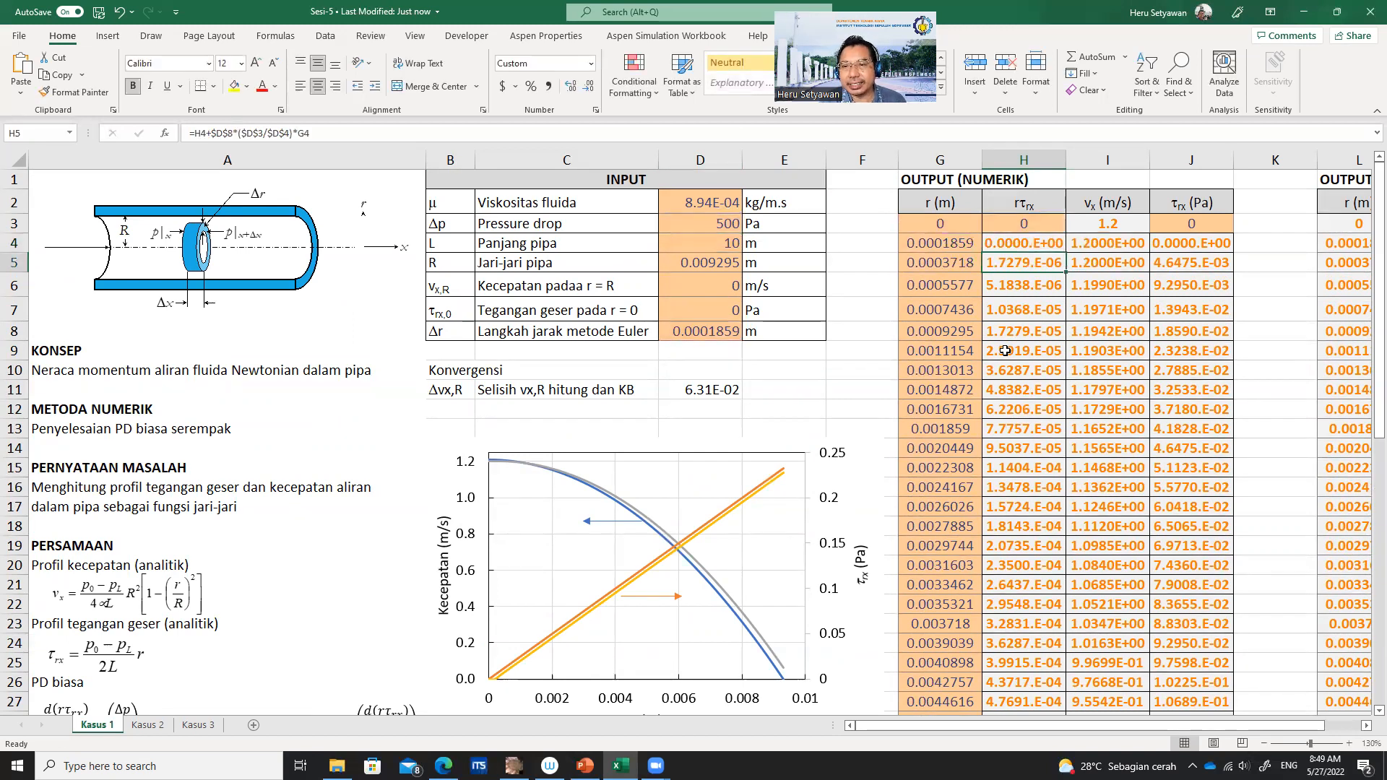
- Start retyping the vx Euler formula in I4 as =I3+D8*(, following the discretised velocity equation under PD biasa
key("Up")
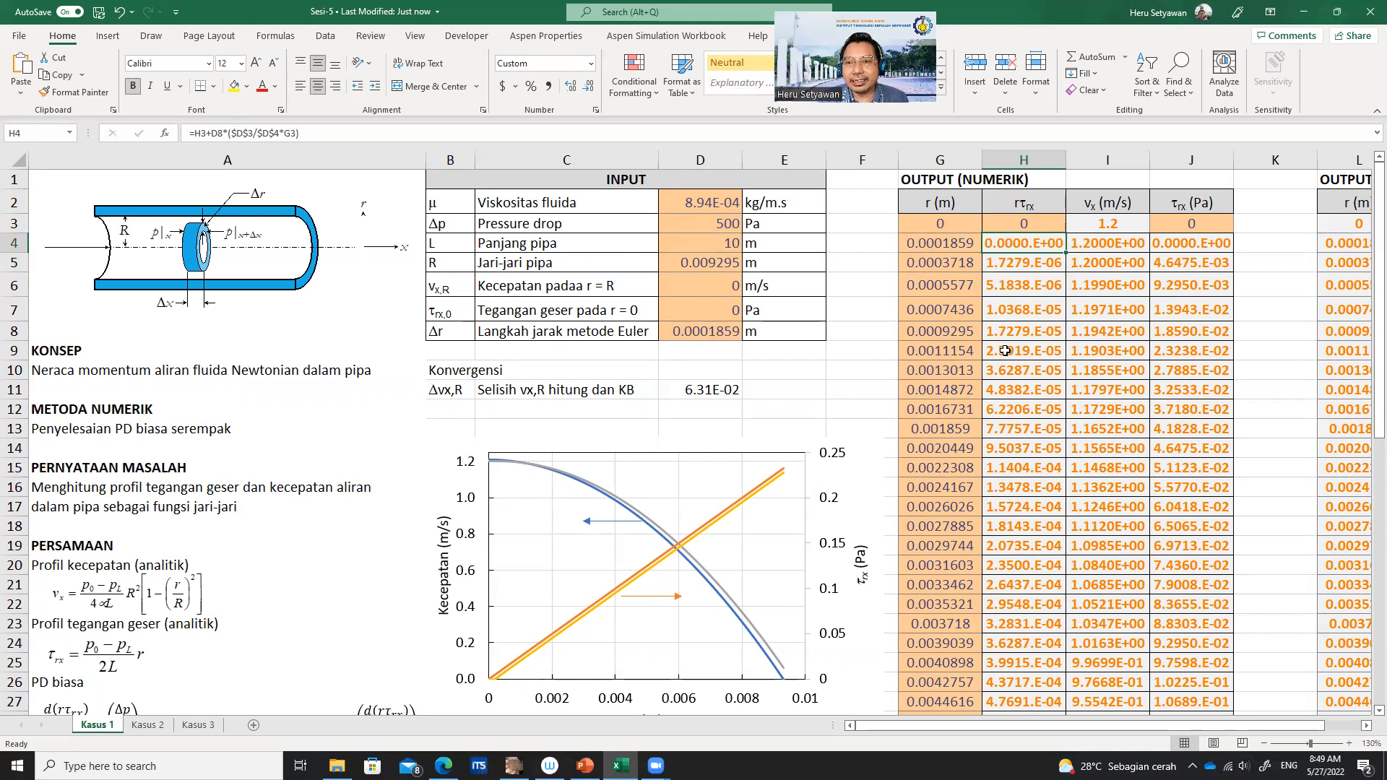
key("Right")
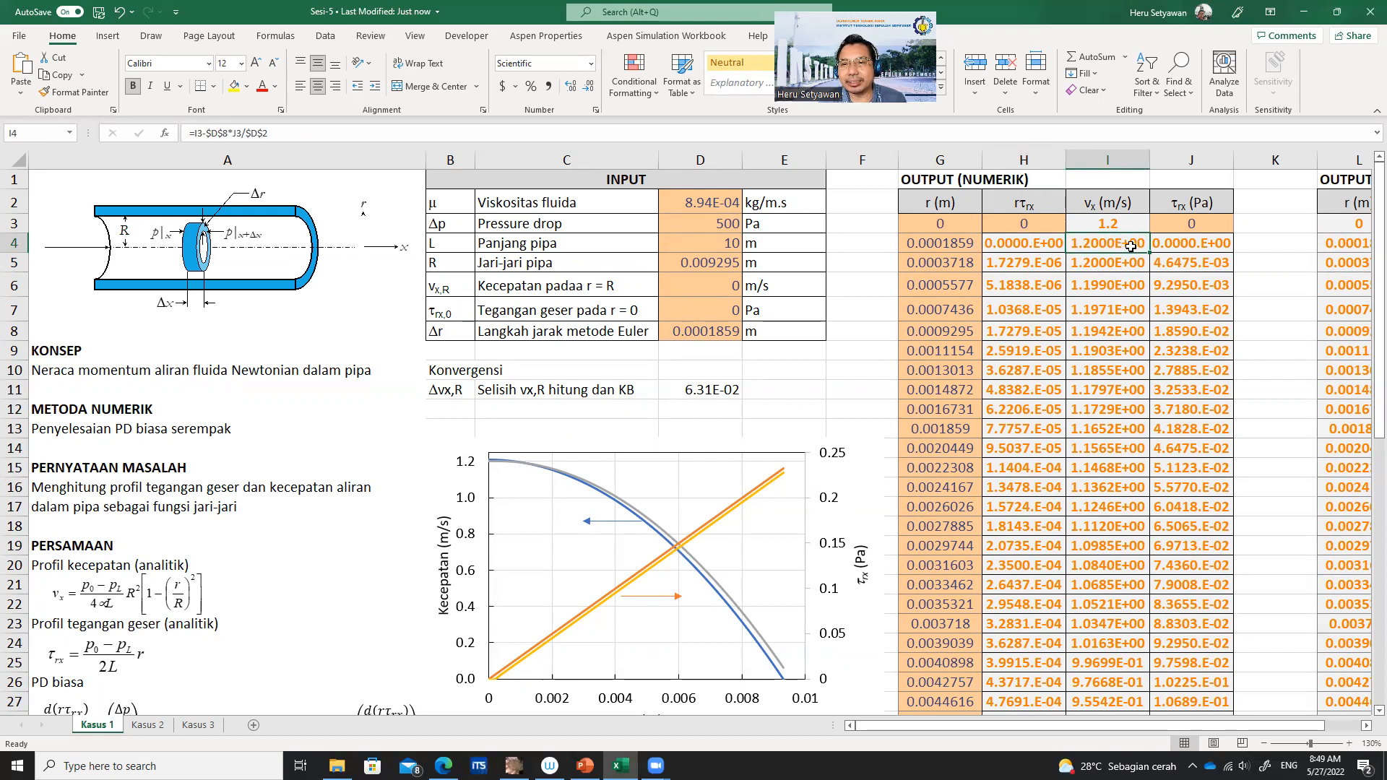
scroll(362, 556, "down", 2)
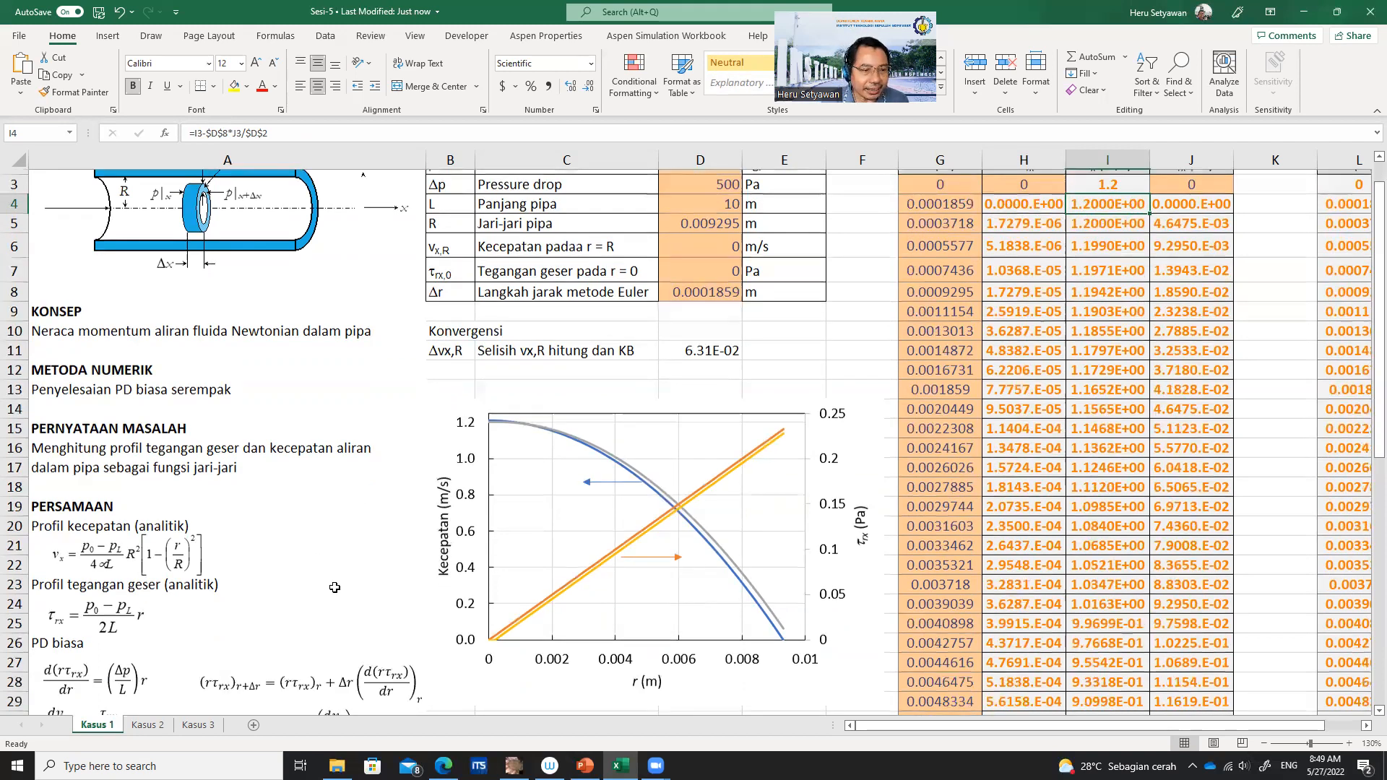
left_click(1263, 743)
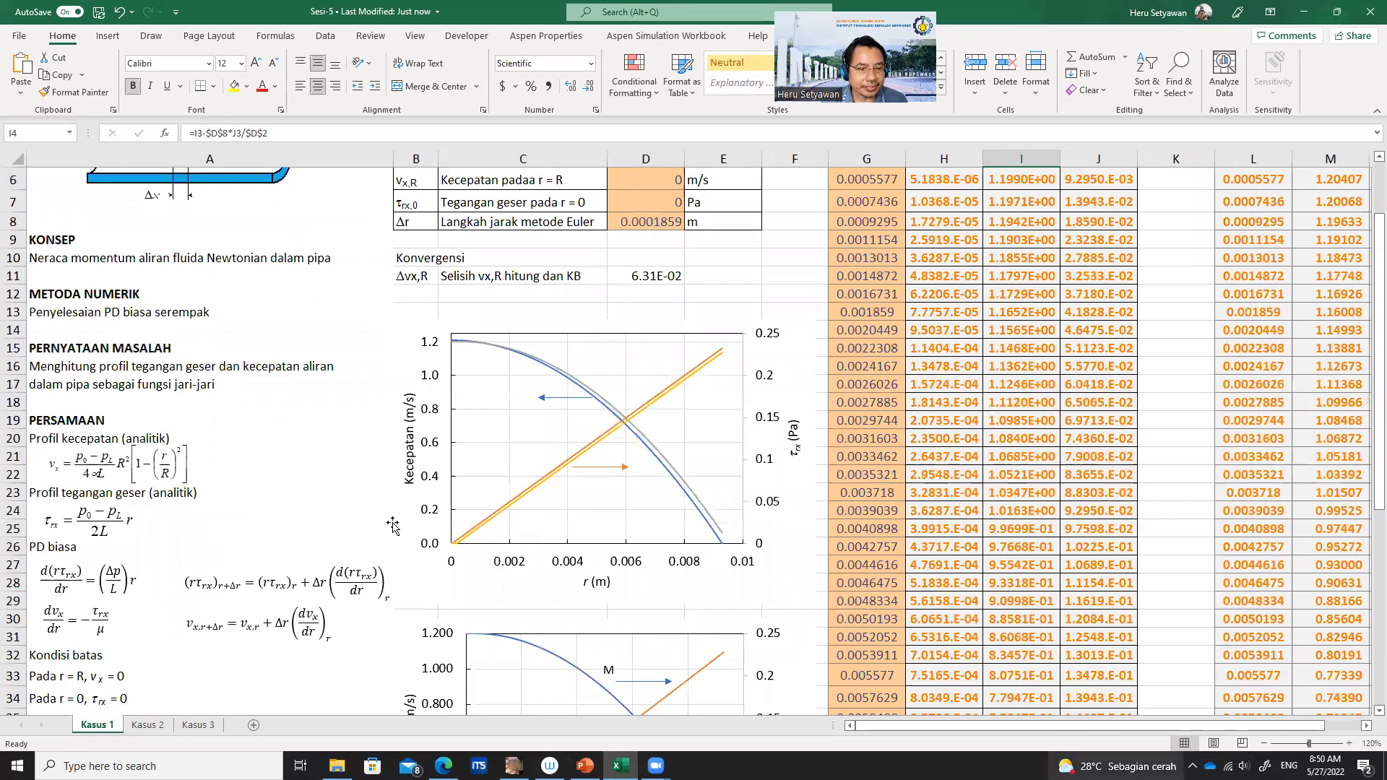
scroll(391, 522, "up", 2)
left_click(1263, 744)
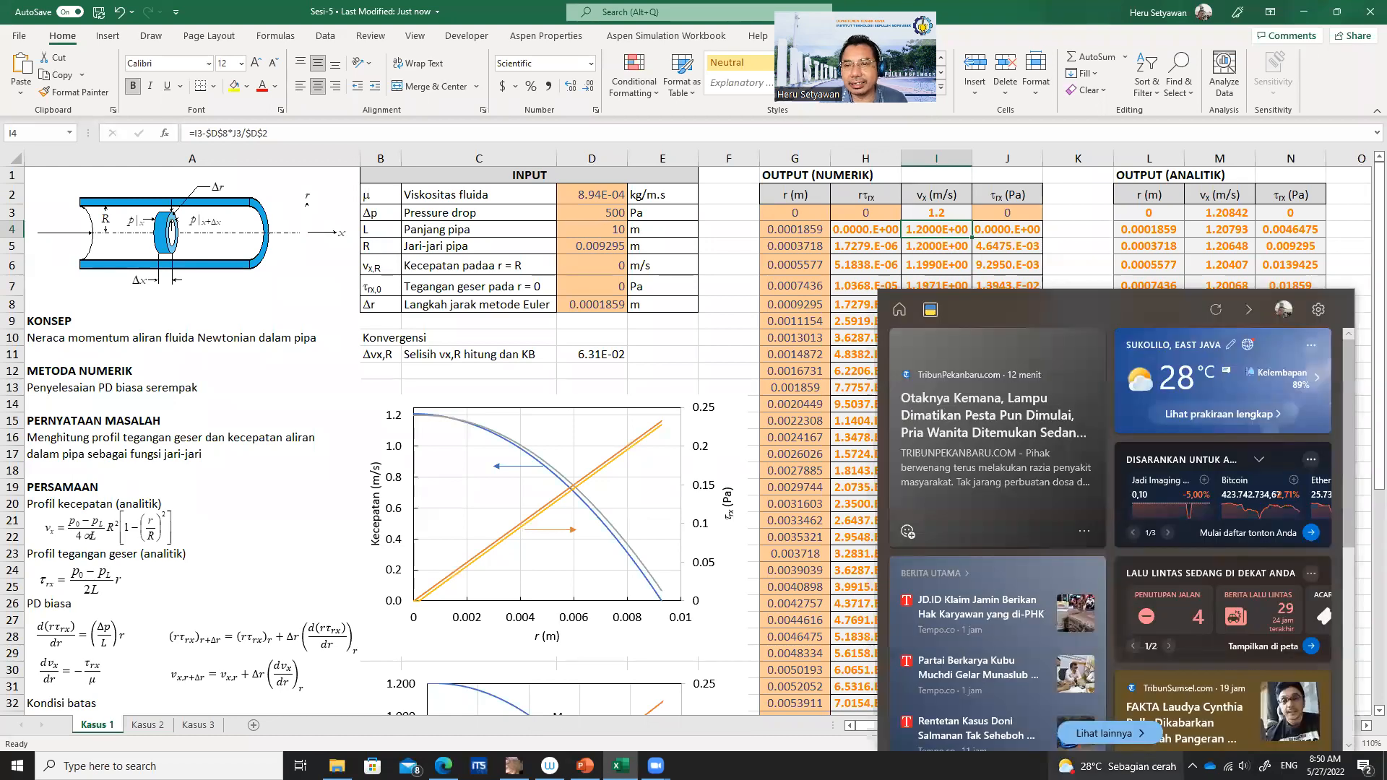
type("=")
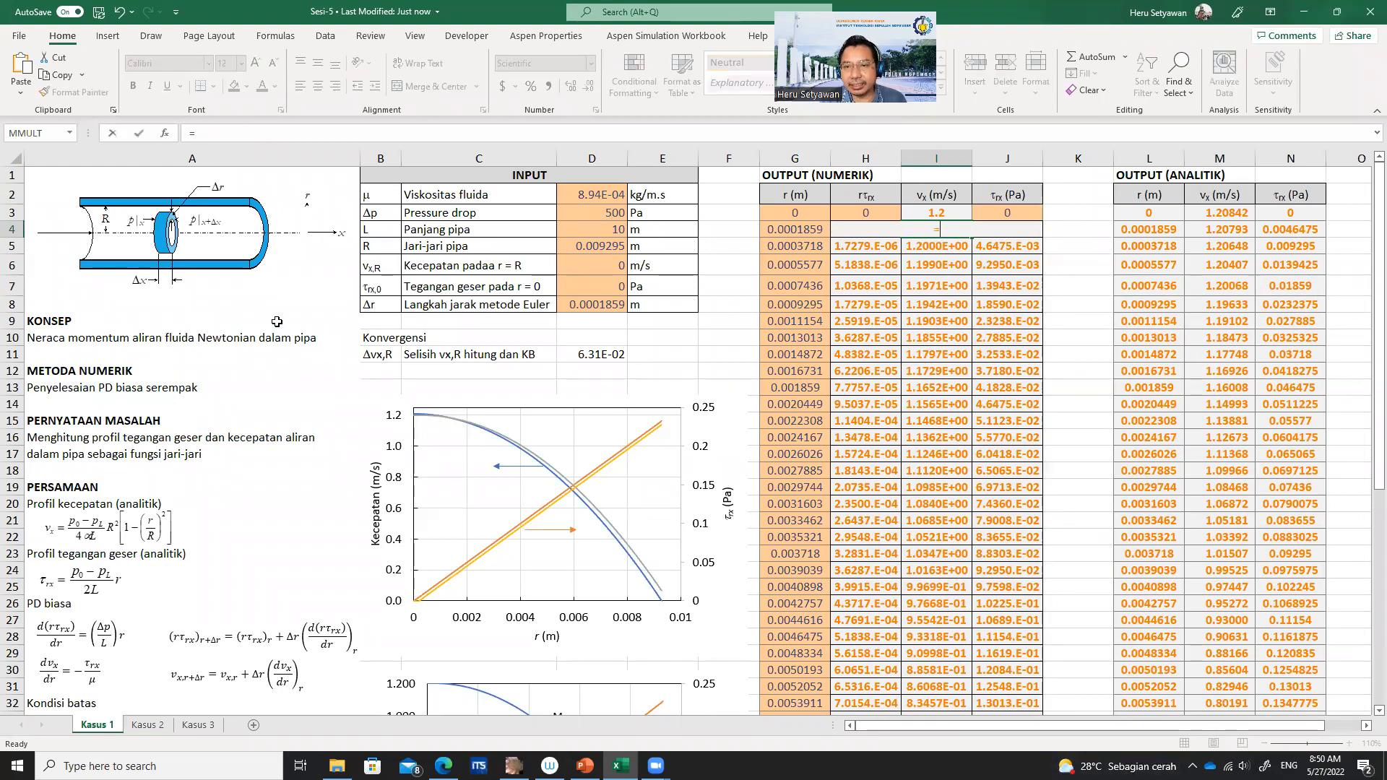
key("Up")
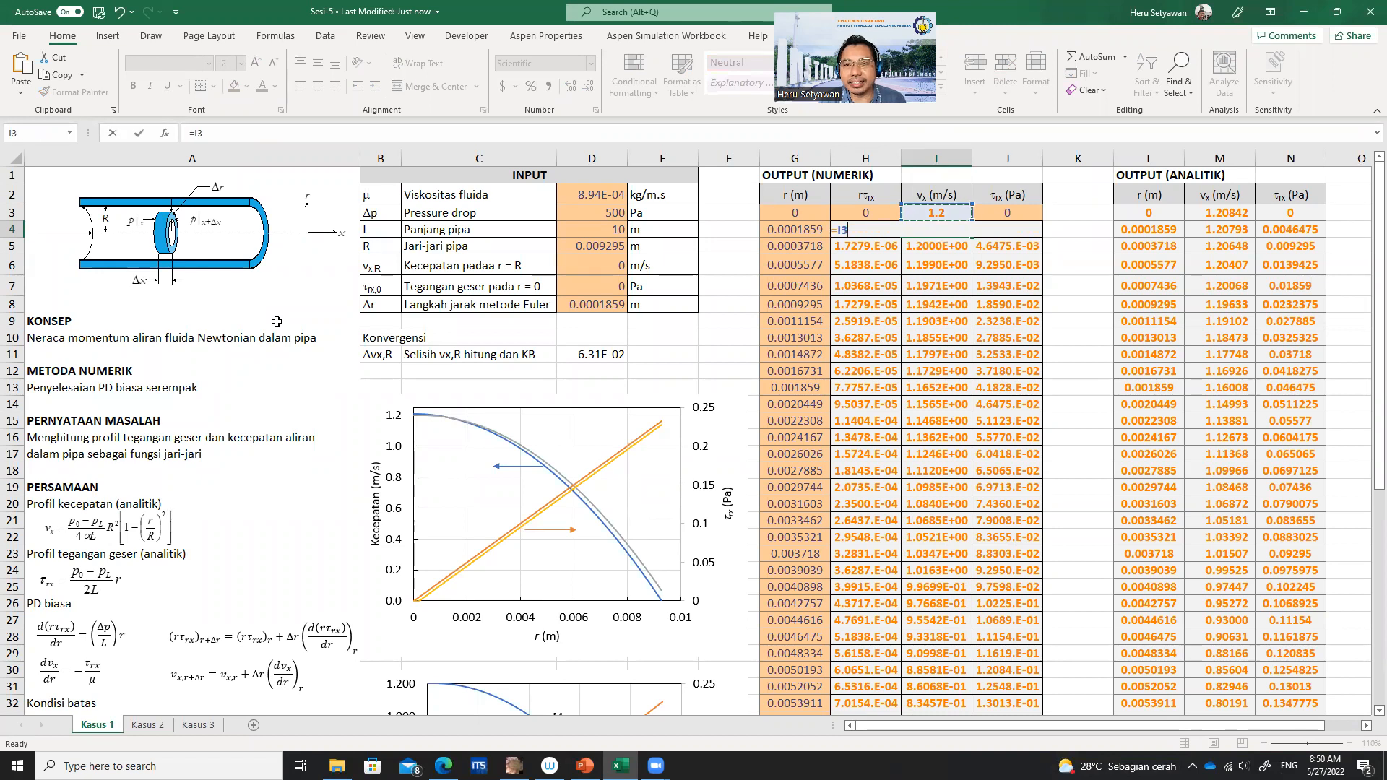
type("+")
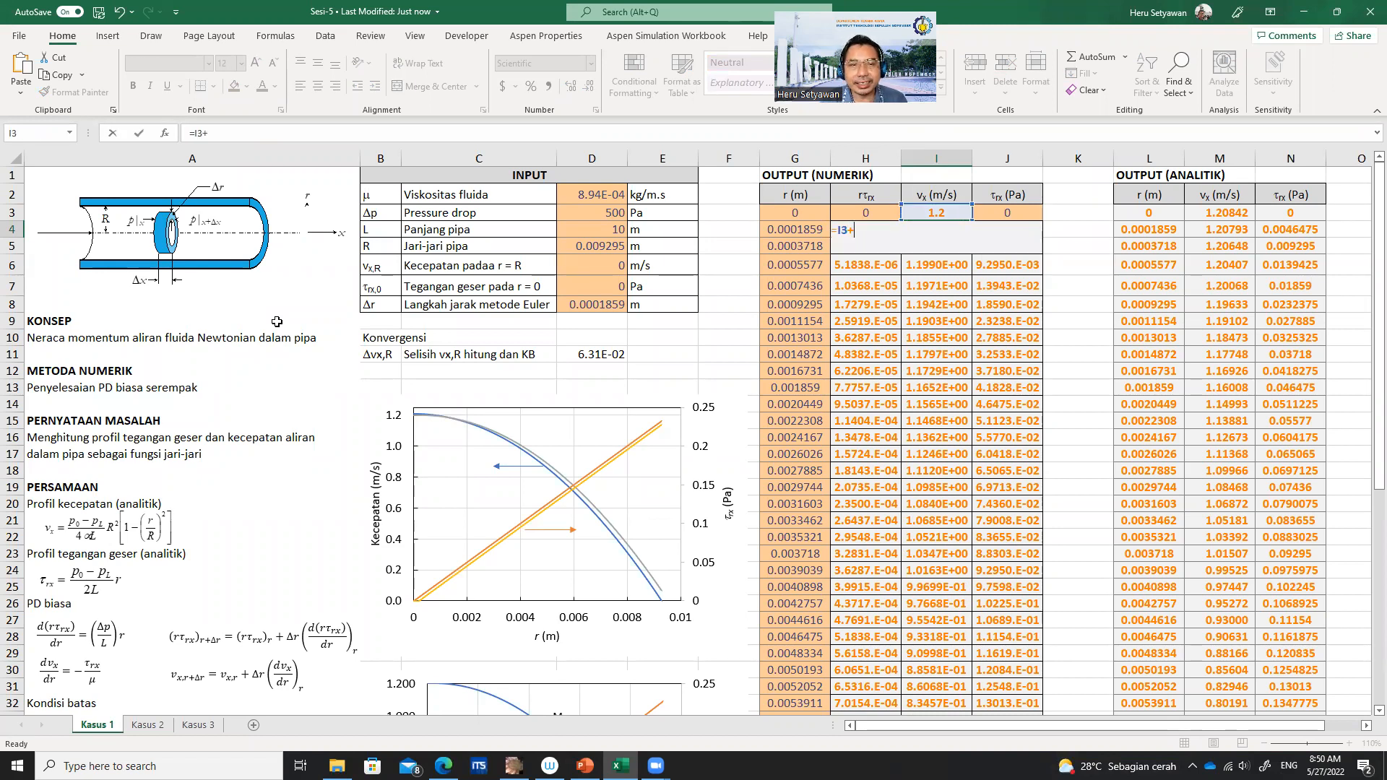
left_click(586, 306)
type("*(")
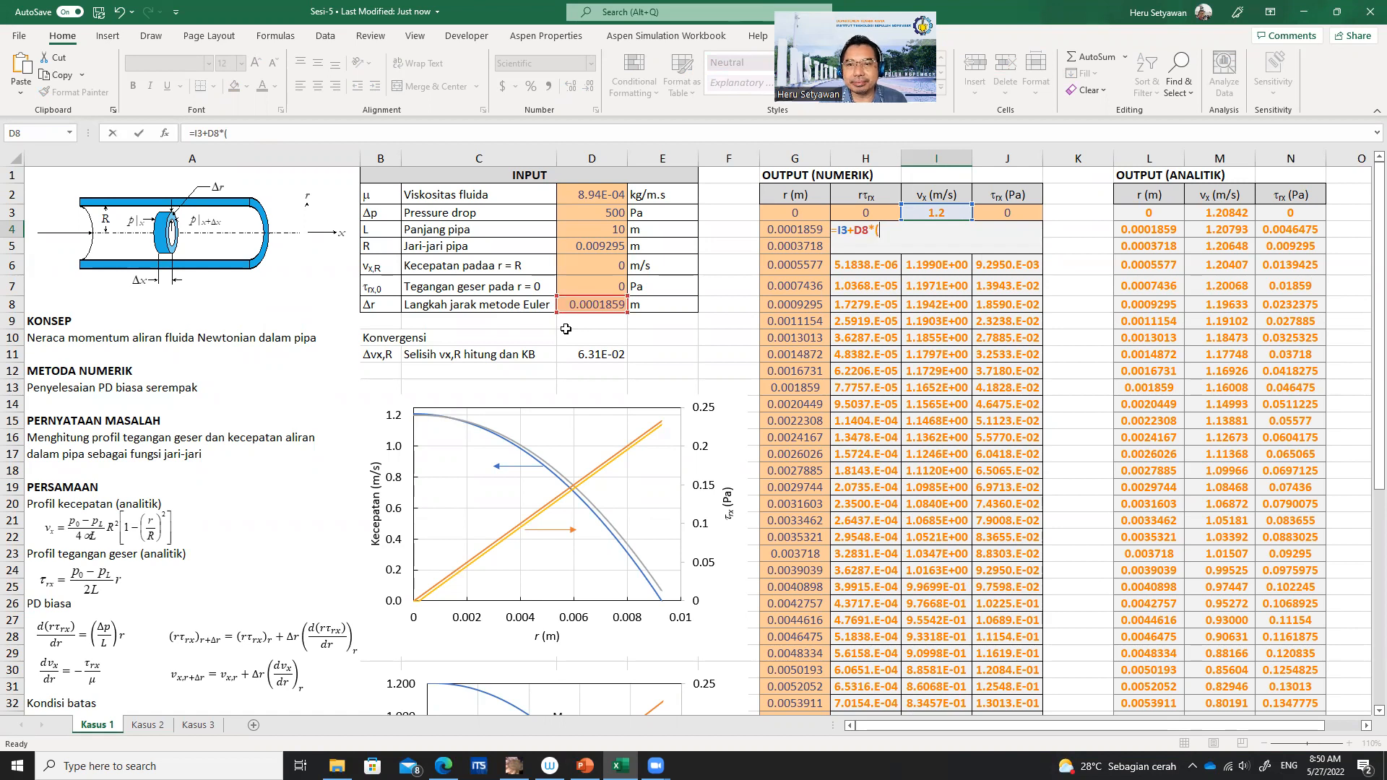
- Change the plus in the I4 formula to a minus and complete it with shear stress over viscosity, =I3-D8*(J3/D2)
left_click(853, 230)
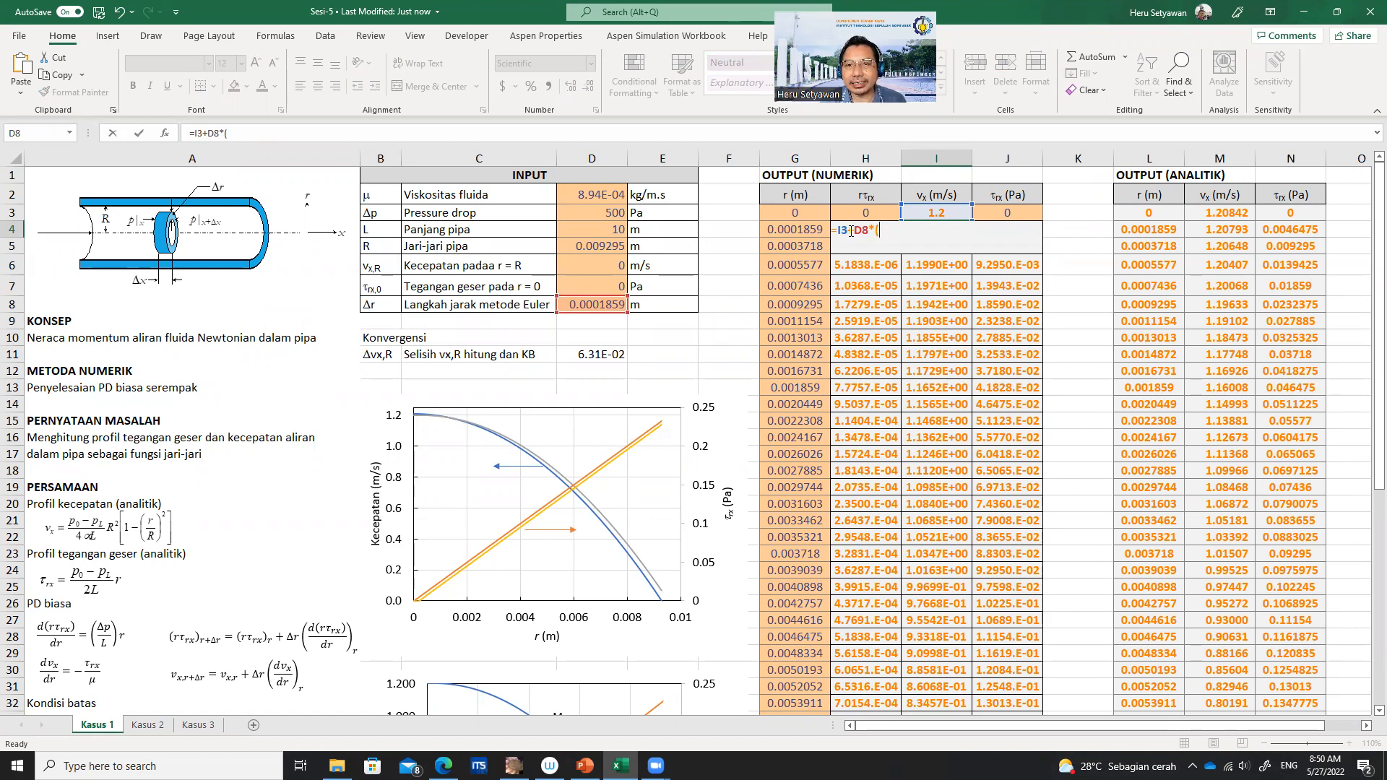
key("BackSpace")
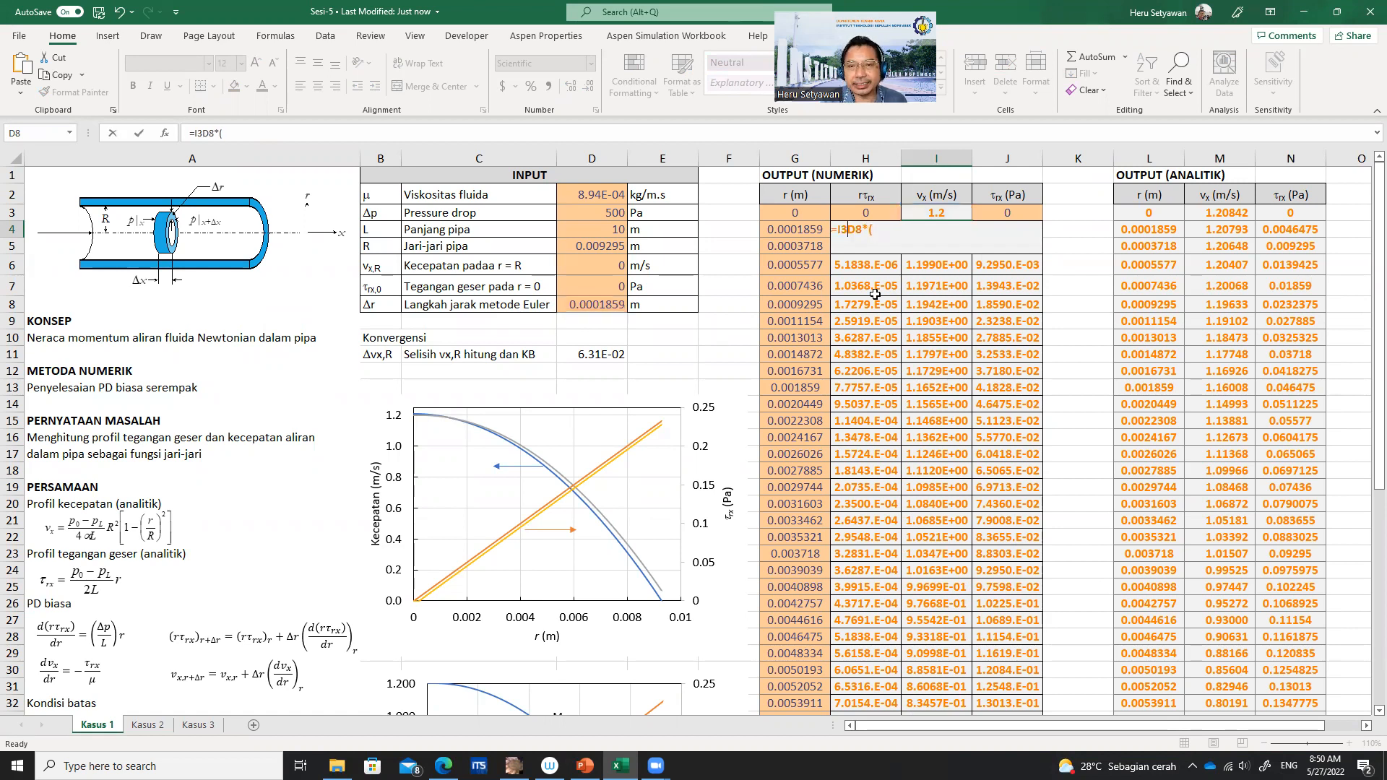
type("-")
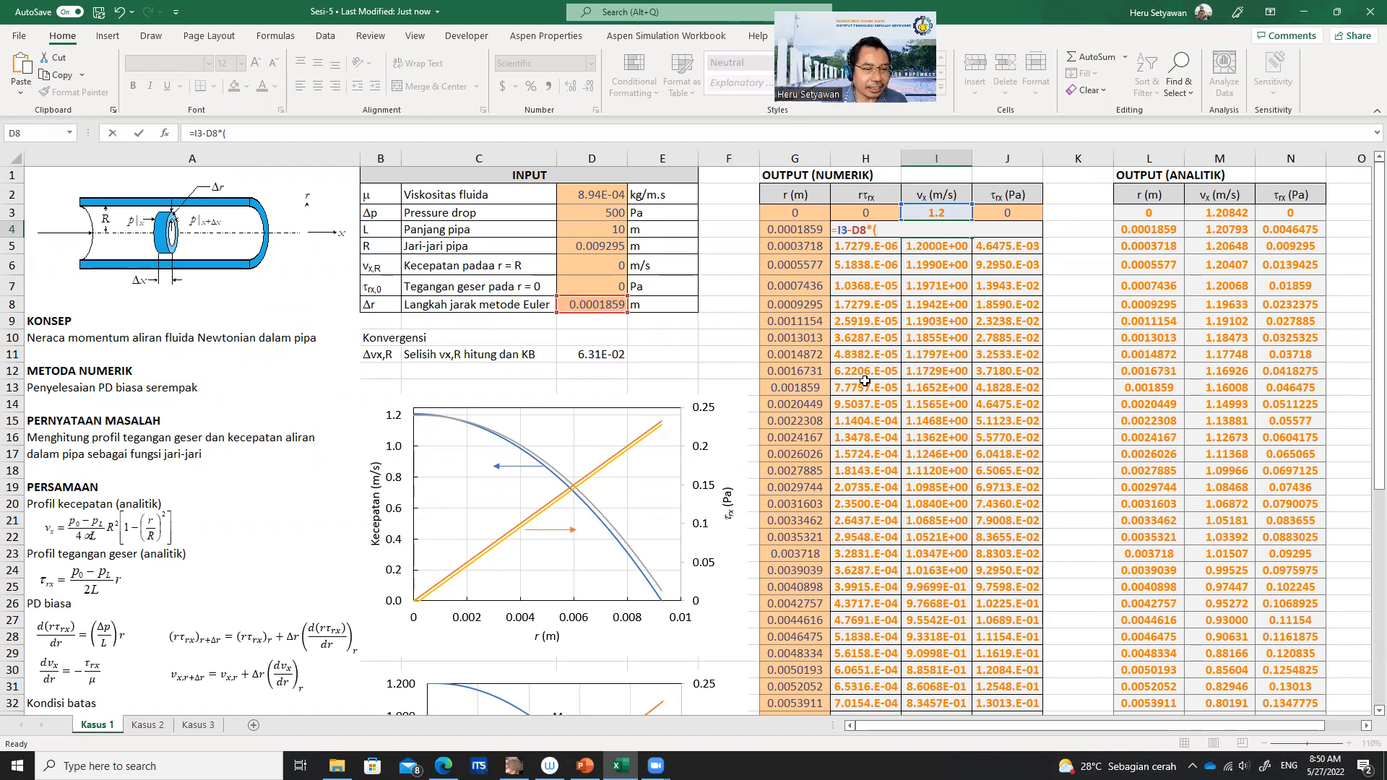
left_click(1015, 215)
type("/")
left_click(594, 195)
type(")")
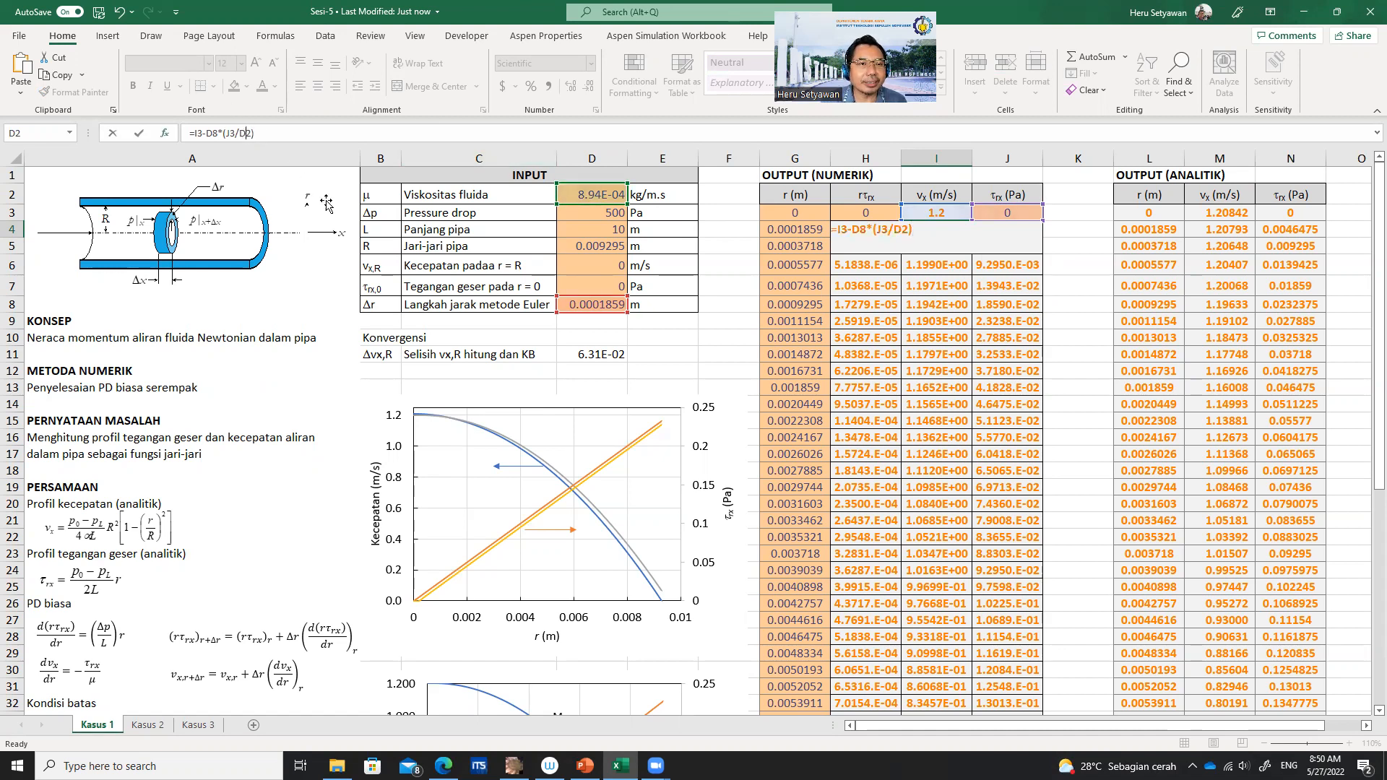
- Make the viscosity D2 and step size D8 references absolute in the I4 velocity formula and enter it
key("F4")
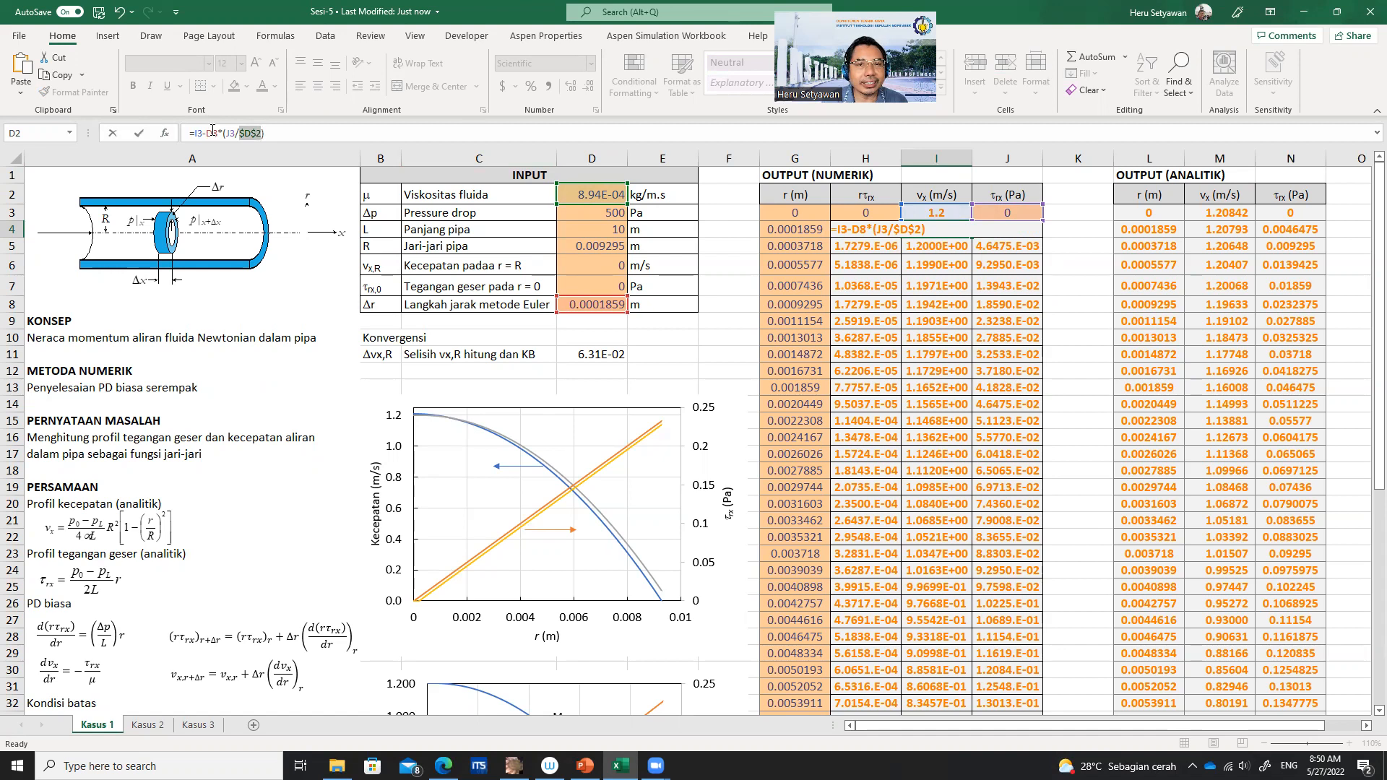
left_click(213, 133)
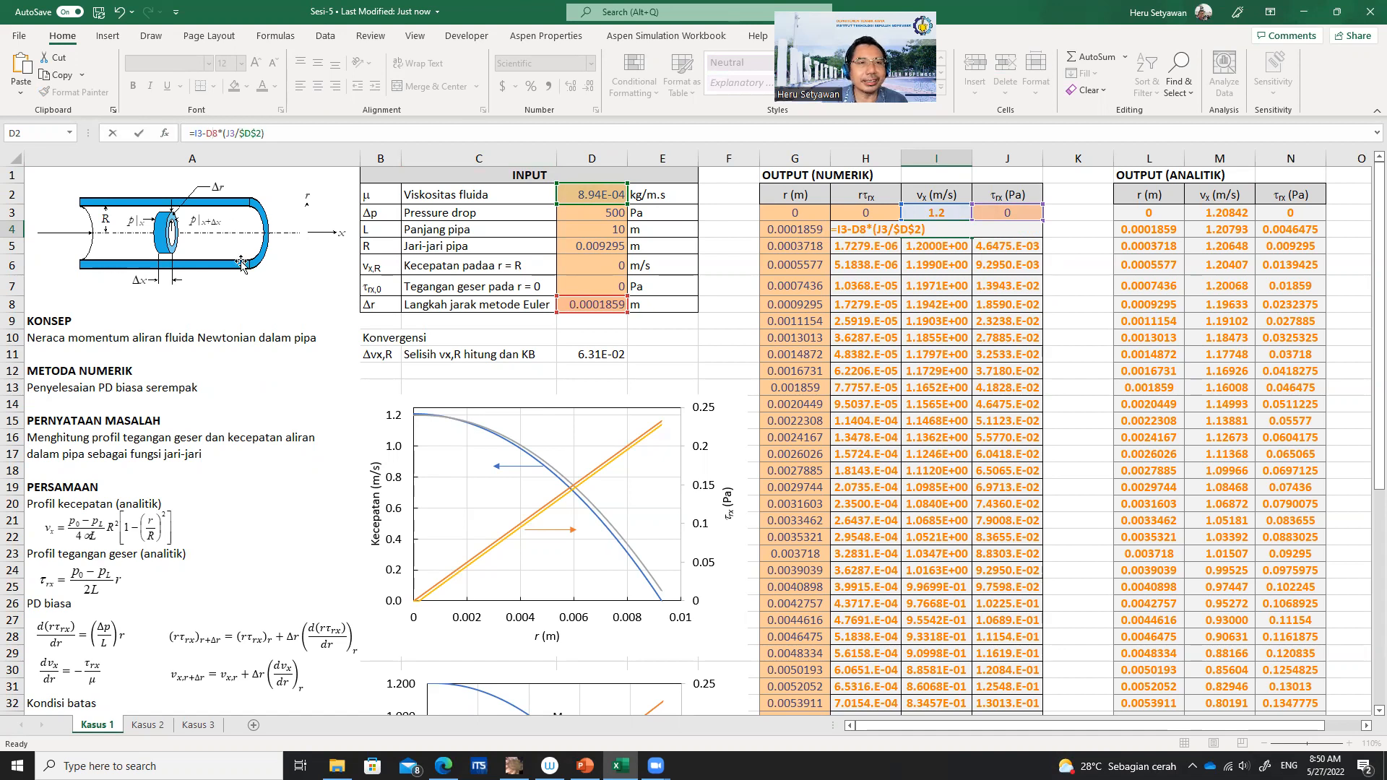
key("F4")
key("Return")
- Re-enter the shear stress formula in J4 as =H4/G4, dividing rτrx by the radius
key("Up")
key("Right")
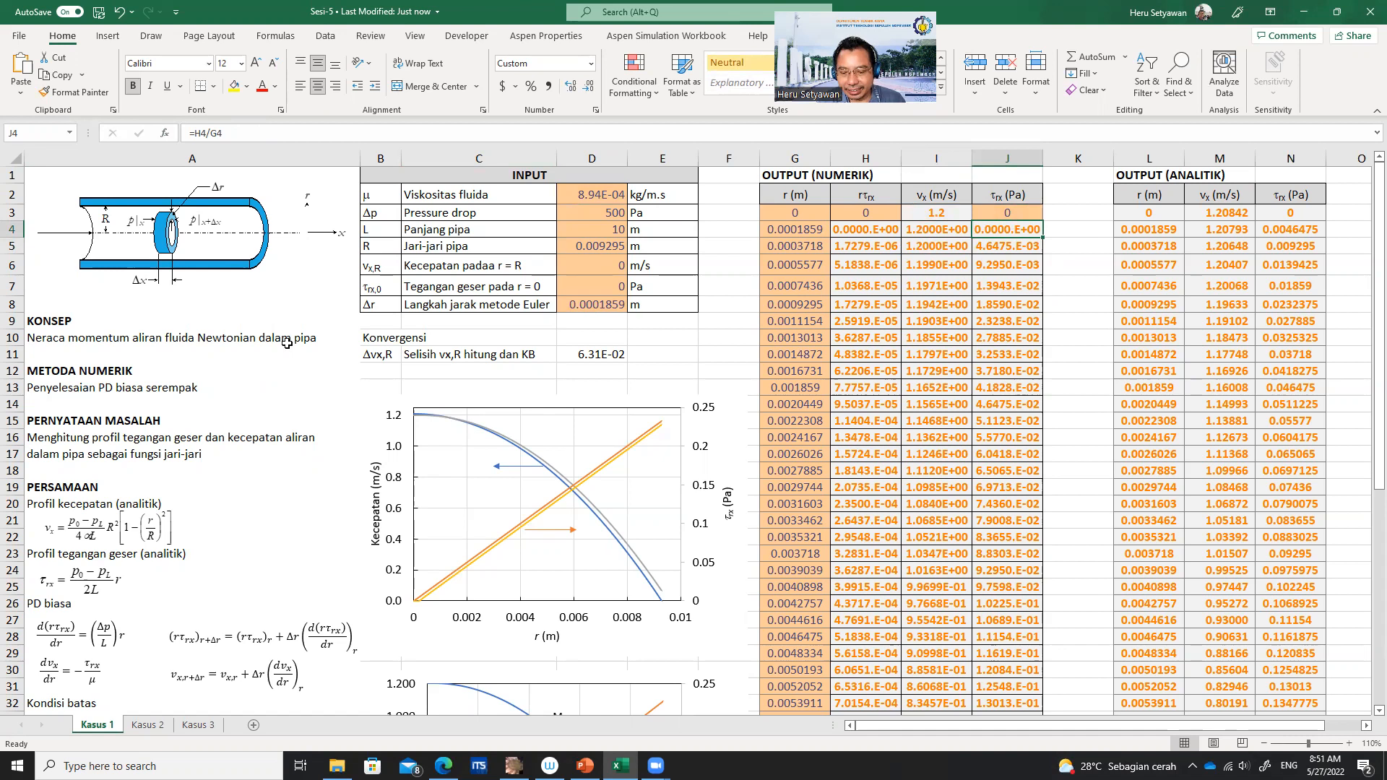
type("=")
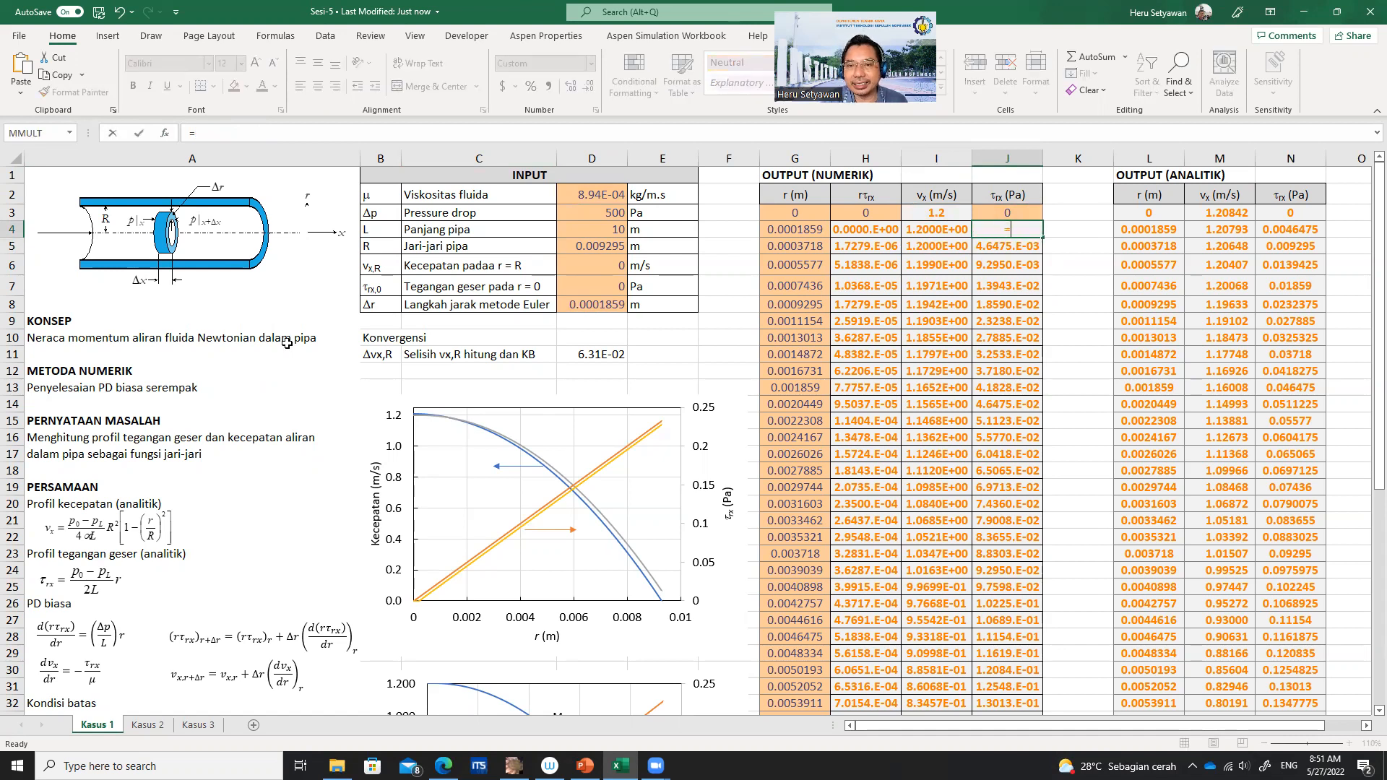
key("Left")
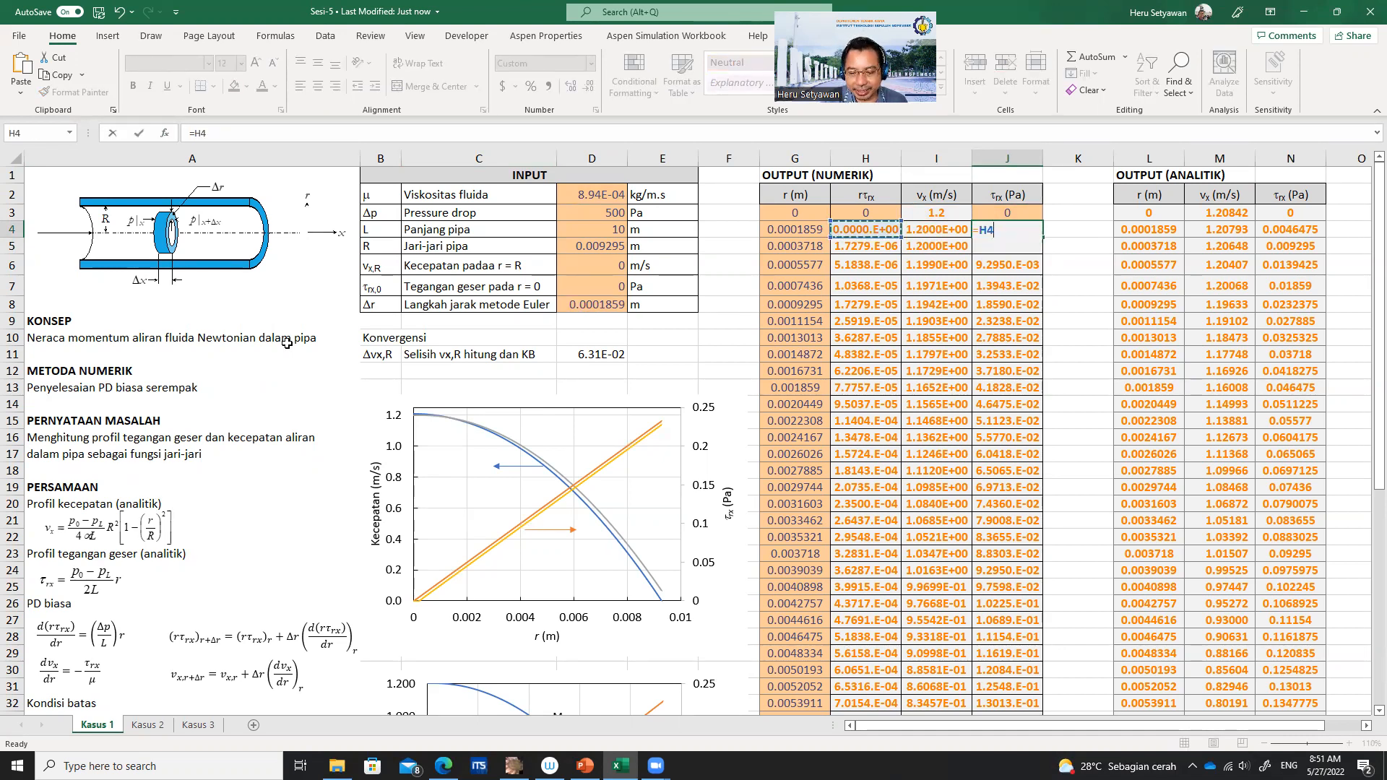
type("/")
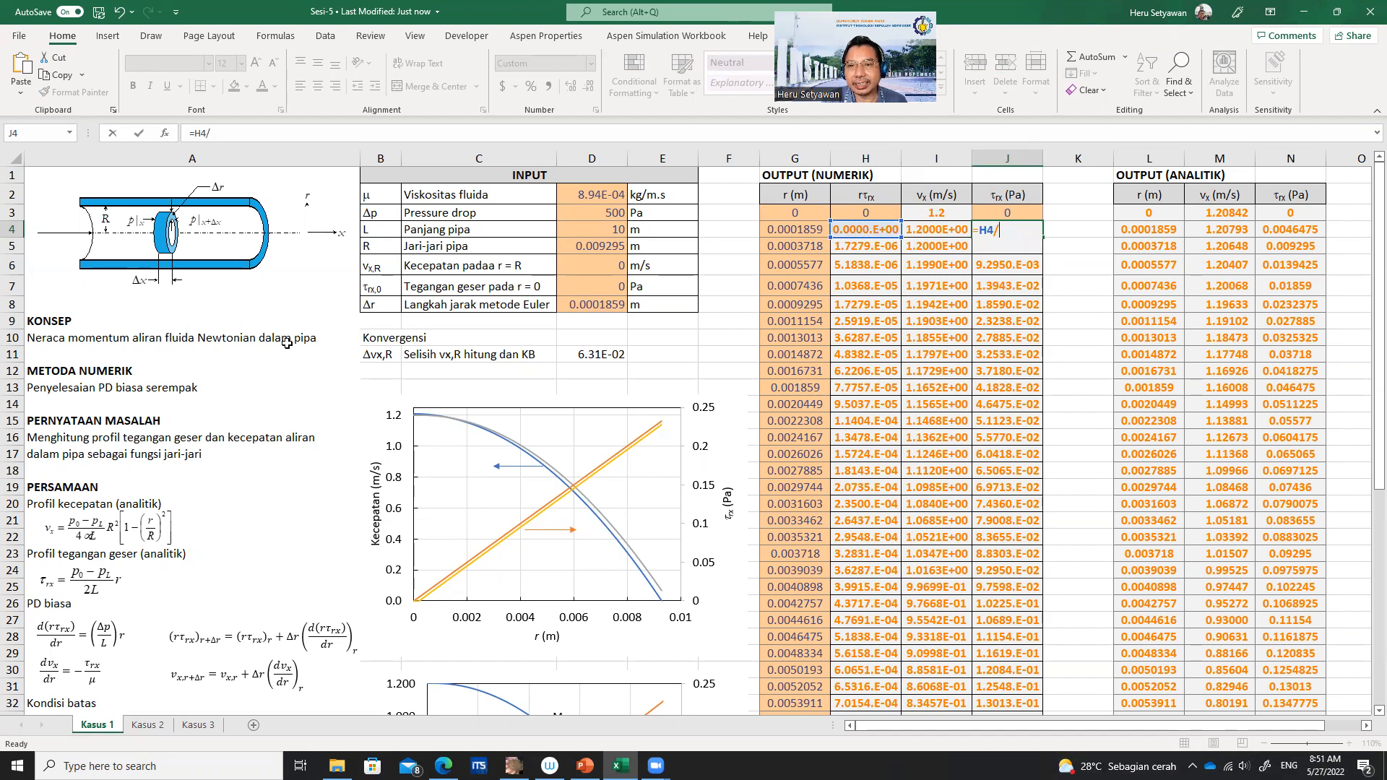
key("Left")
key("Left")
key("Left")
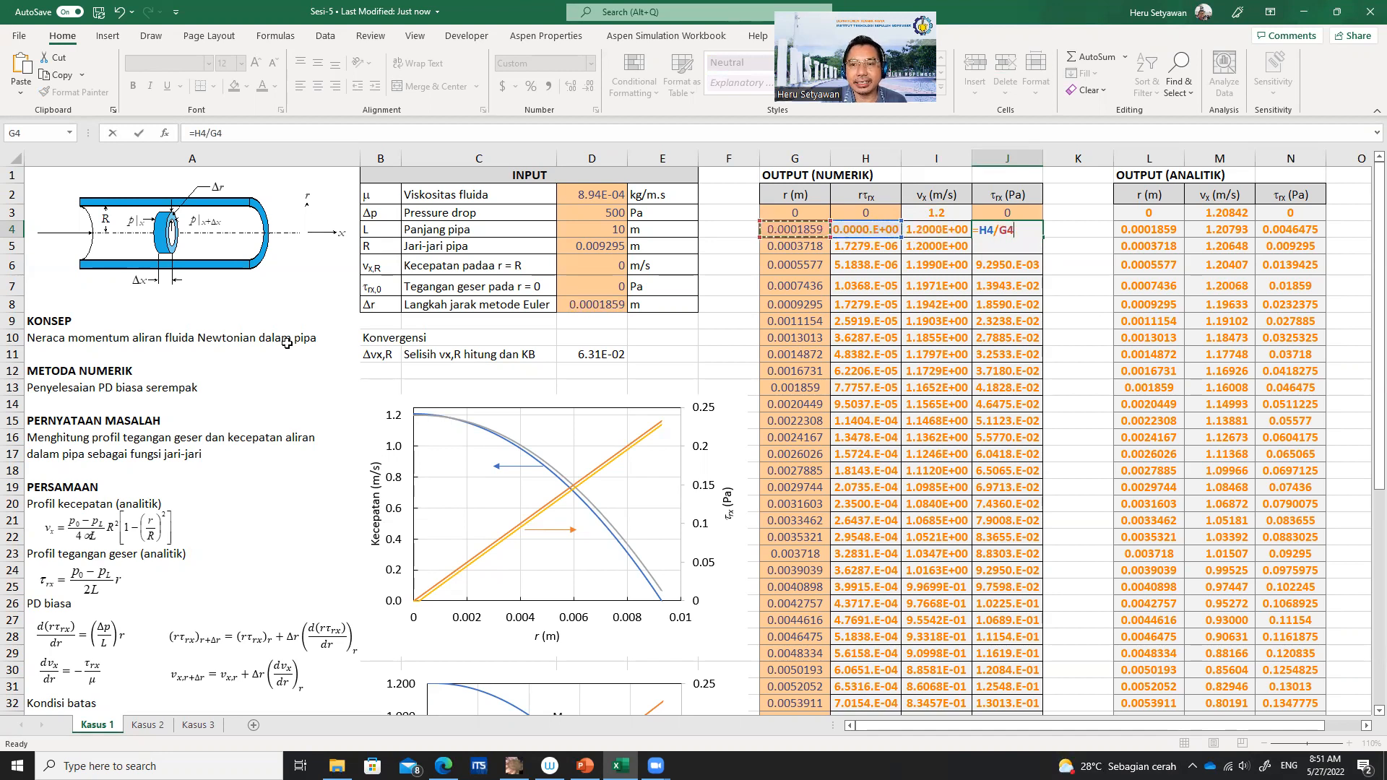
key("Return")
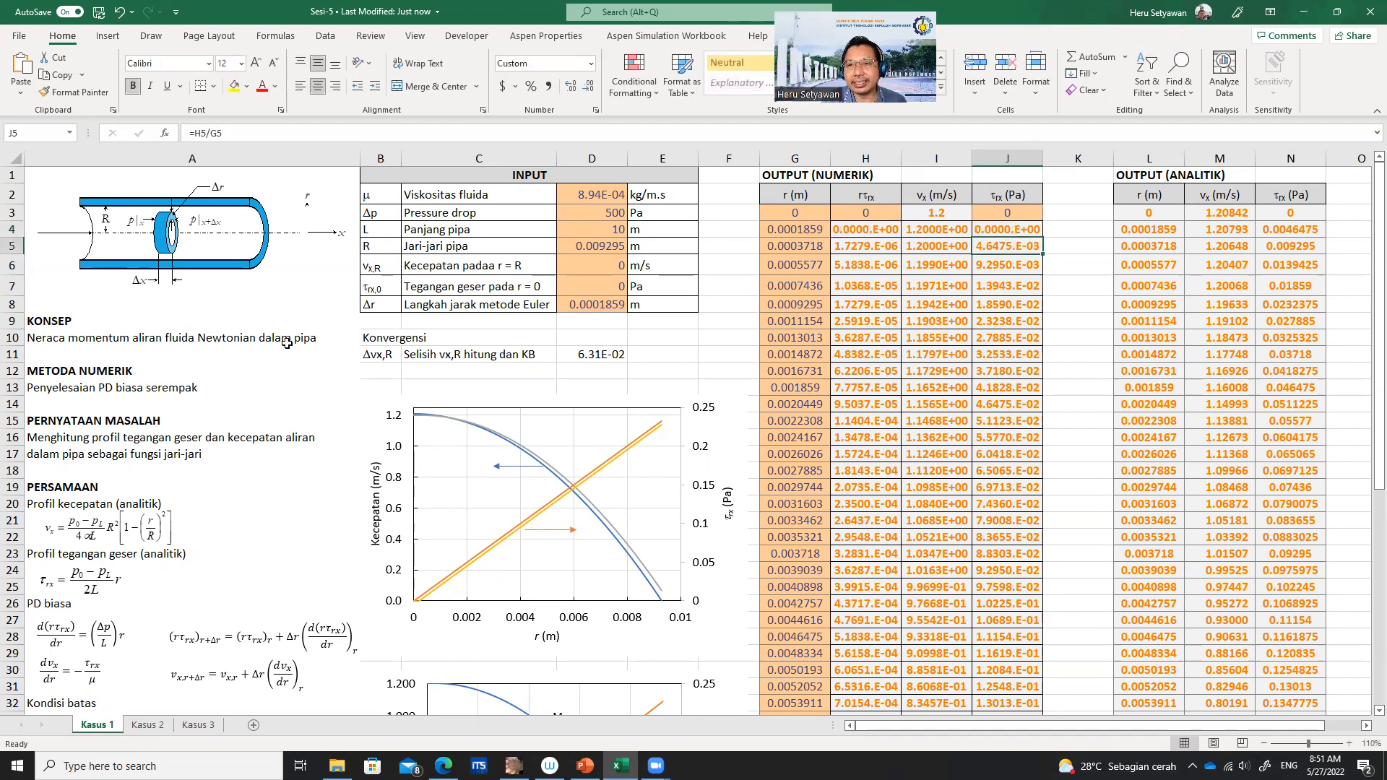
- Fill the rτrx, vx and τrx formulas in H4:J4 down to row 53
key("Up")
key("Left")
key("Left")
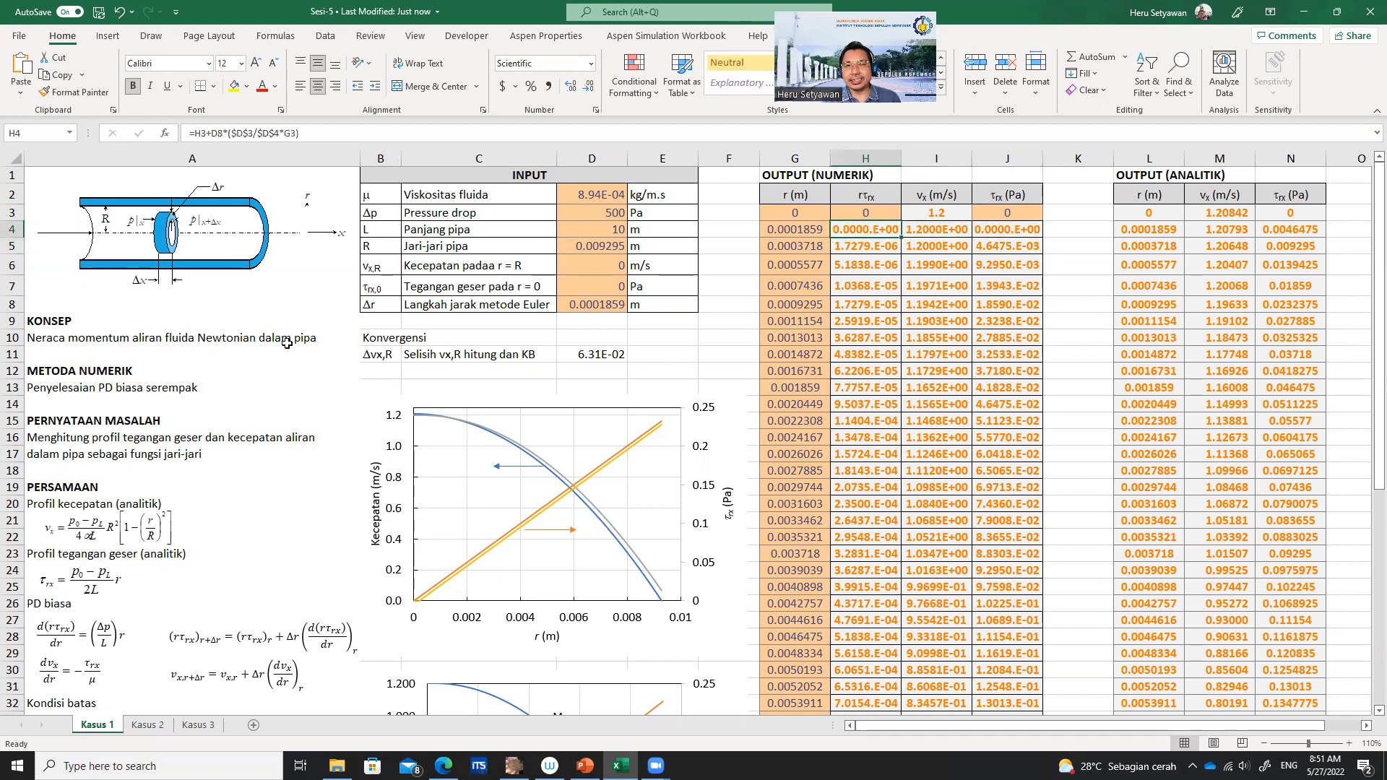
key("shift+Right")
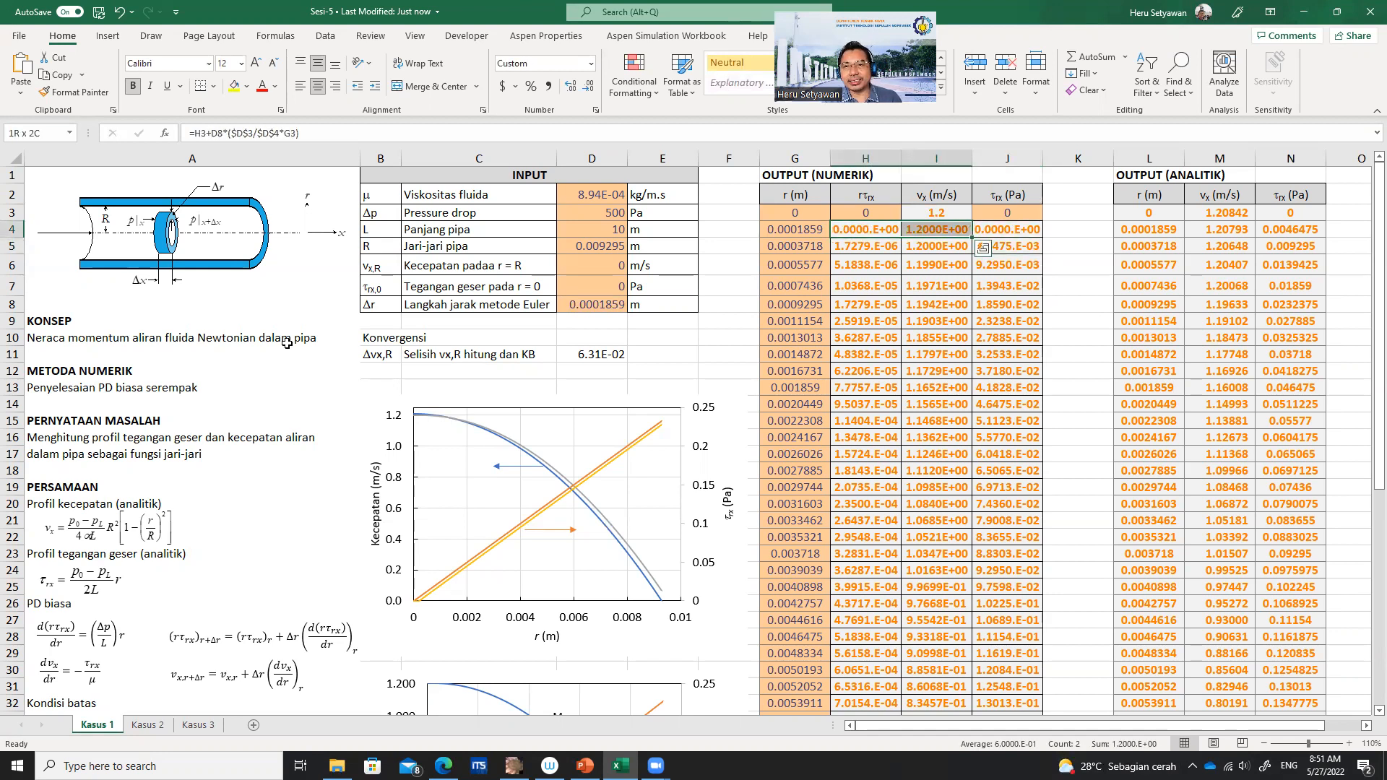
key("shift+Right")
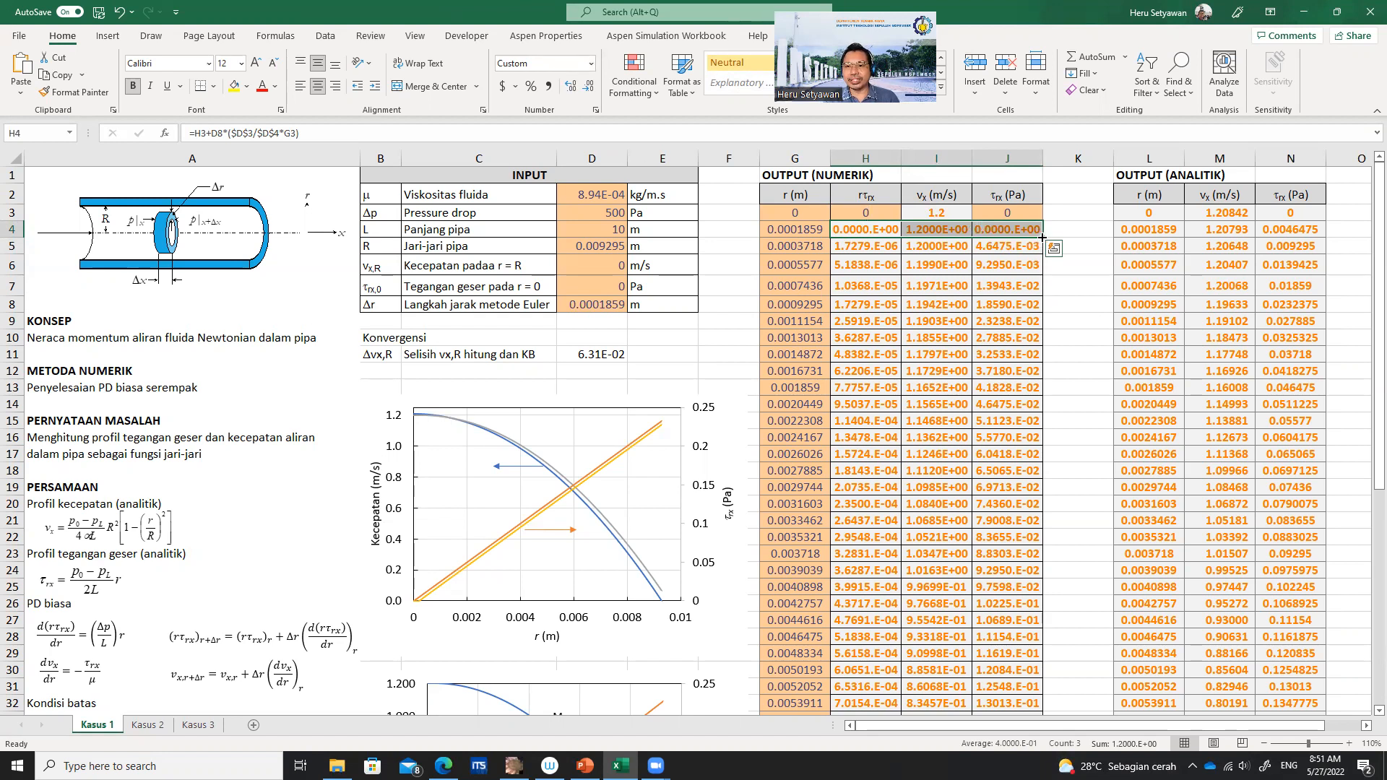
left_click_drag(1043, 237, 1062, 672)
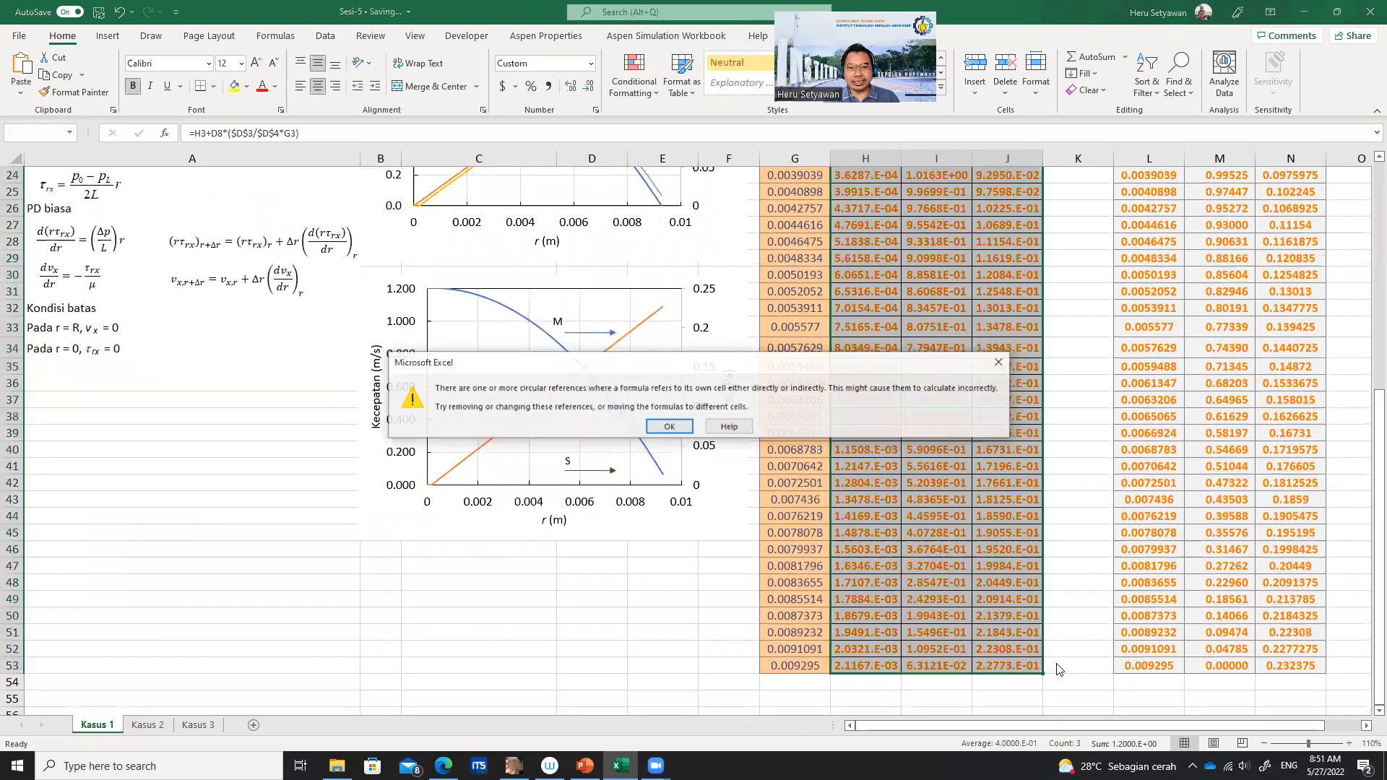
left_click(670, 427)
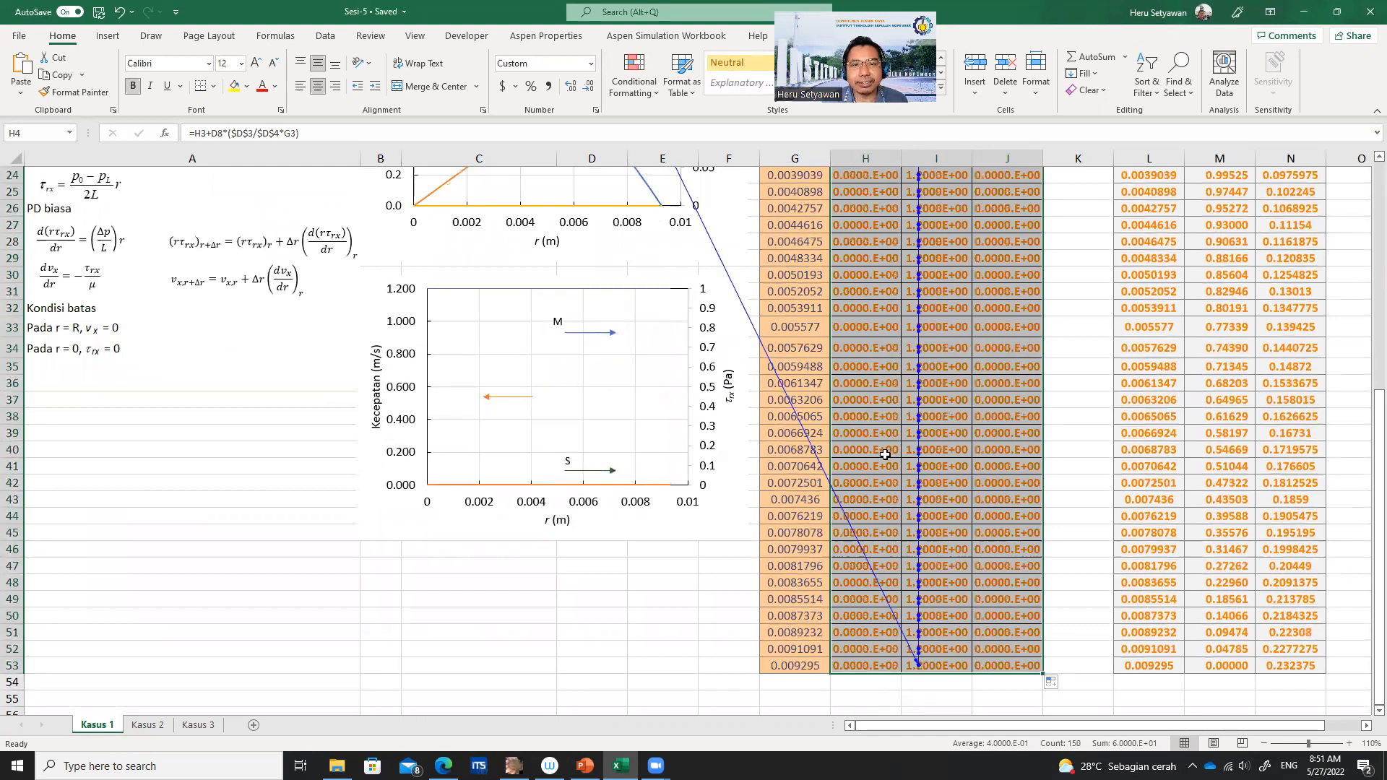
scroll(885, 454, "up", 6)
scroll(872, 462, "up", 2)
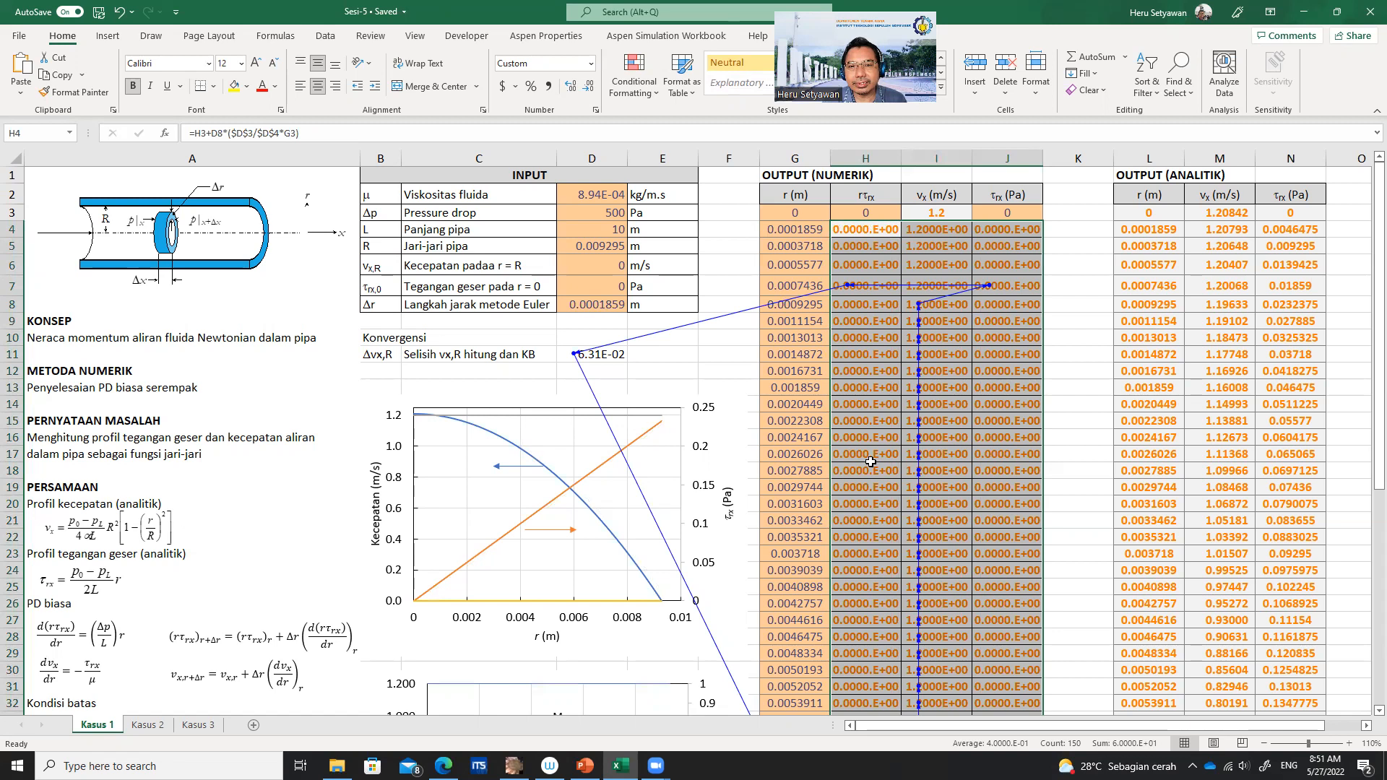
- Undo the fill of H4:J4 and review the formulas in D11, J4 and I4 for wrong cell references
left_click(1062, 351)
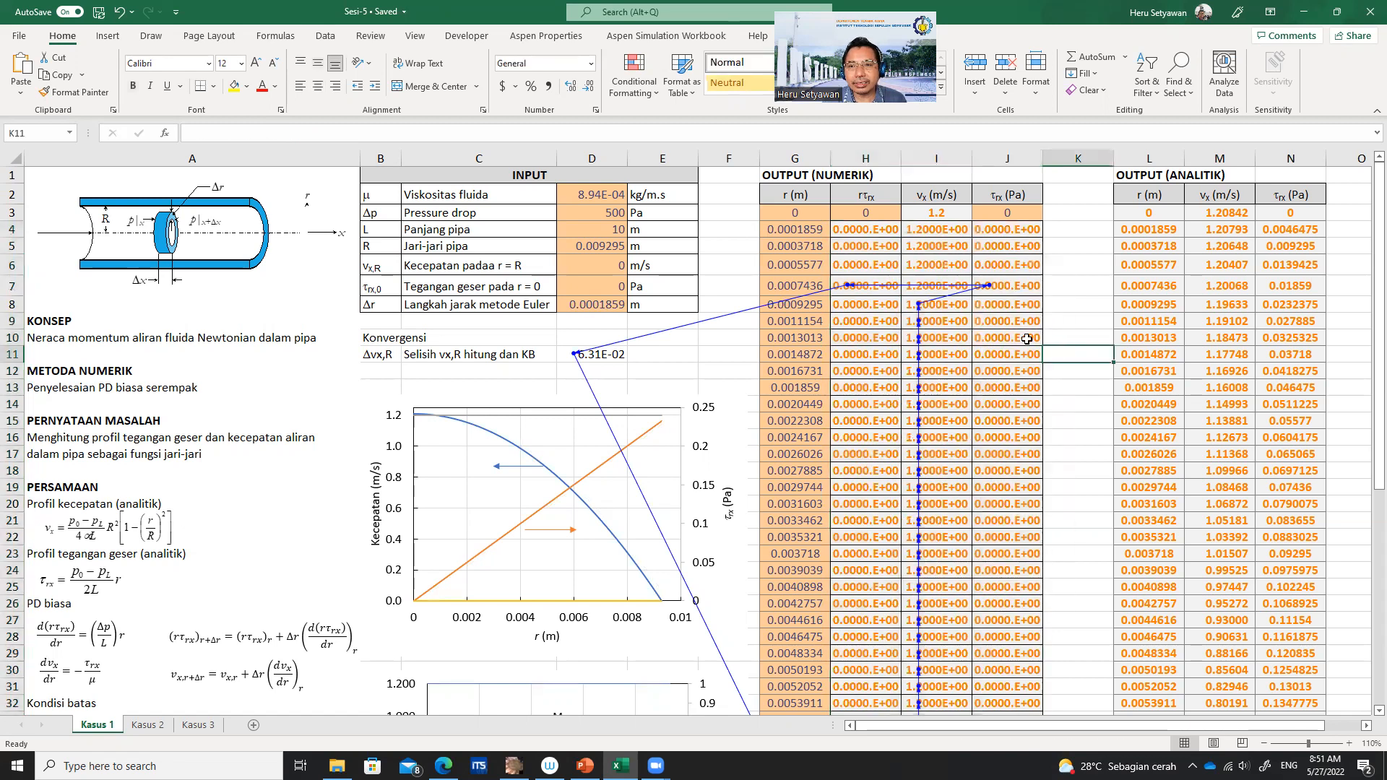
left_click(119, 11)
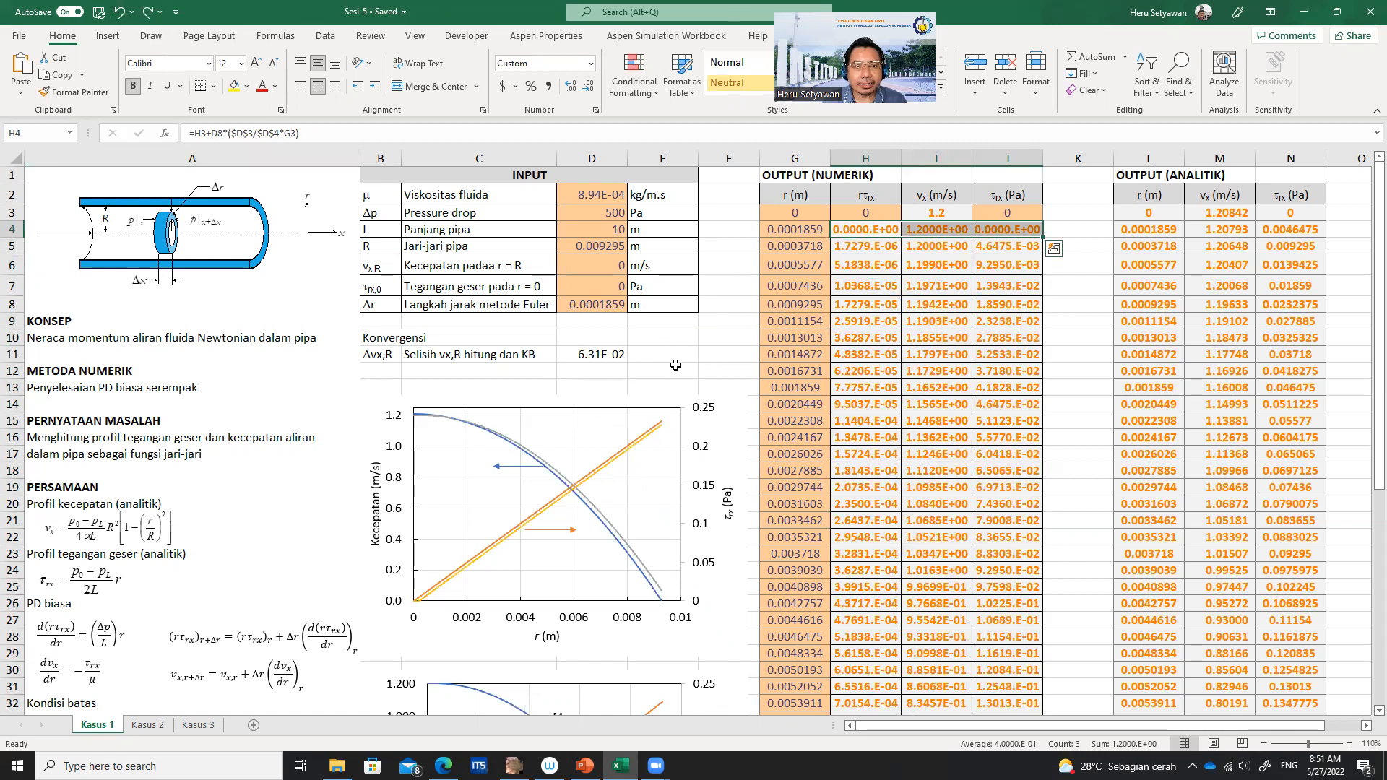
left_click(612, 354)
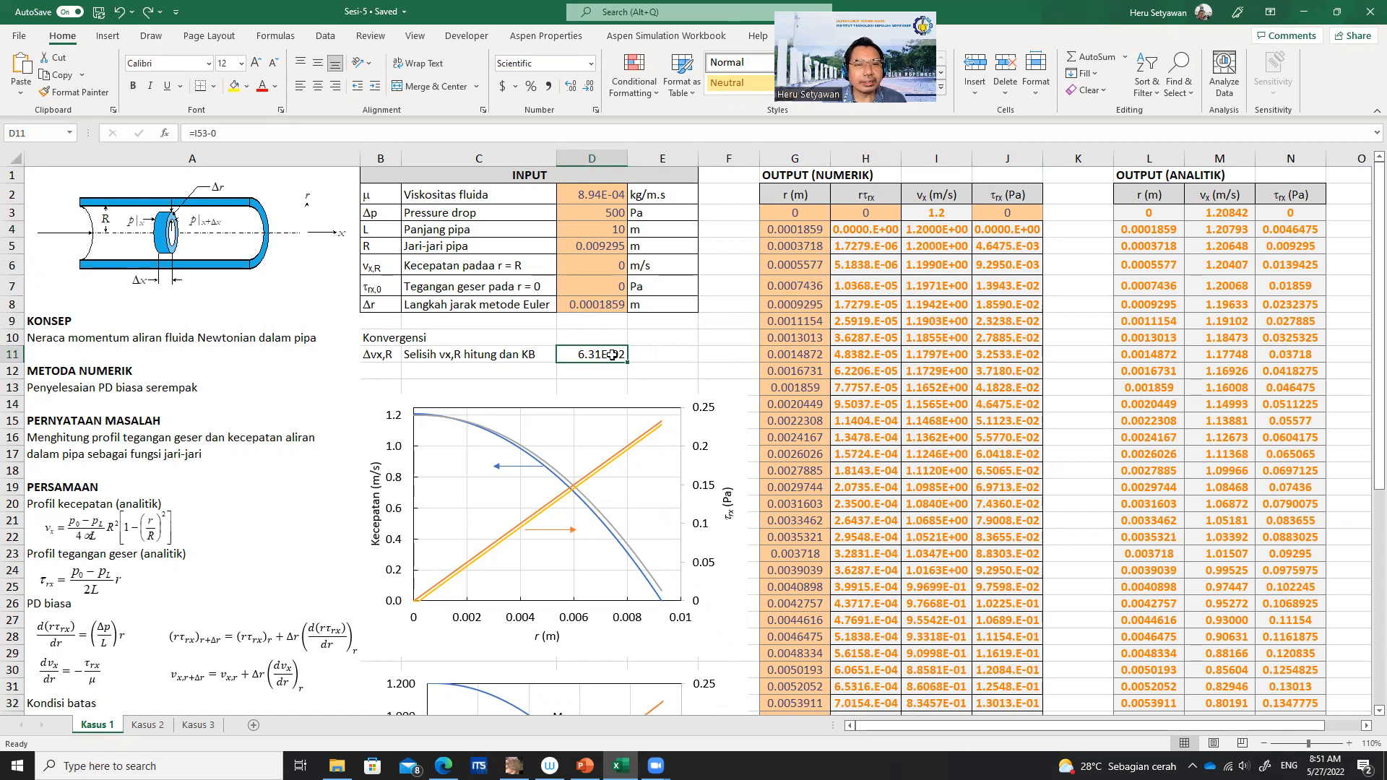
left_click(1001, 230)
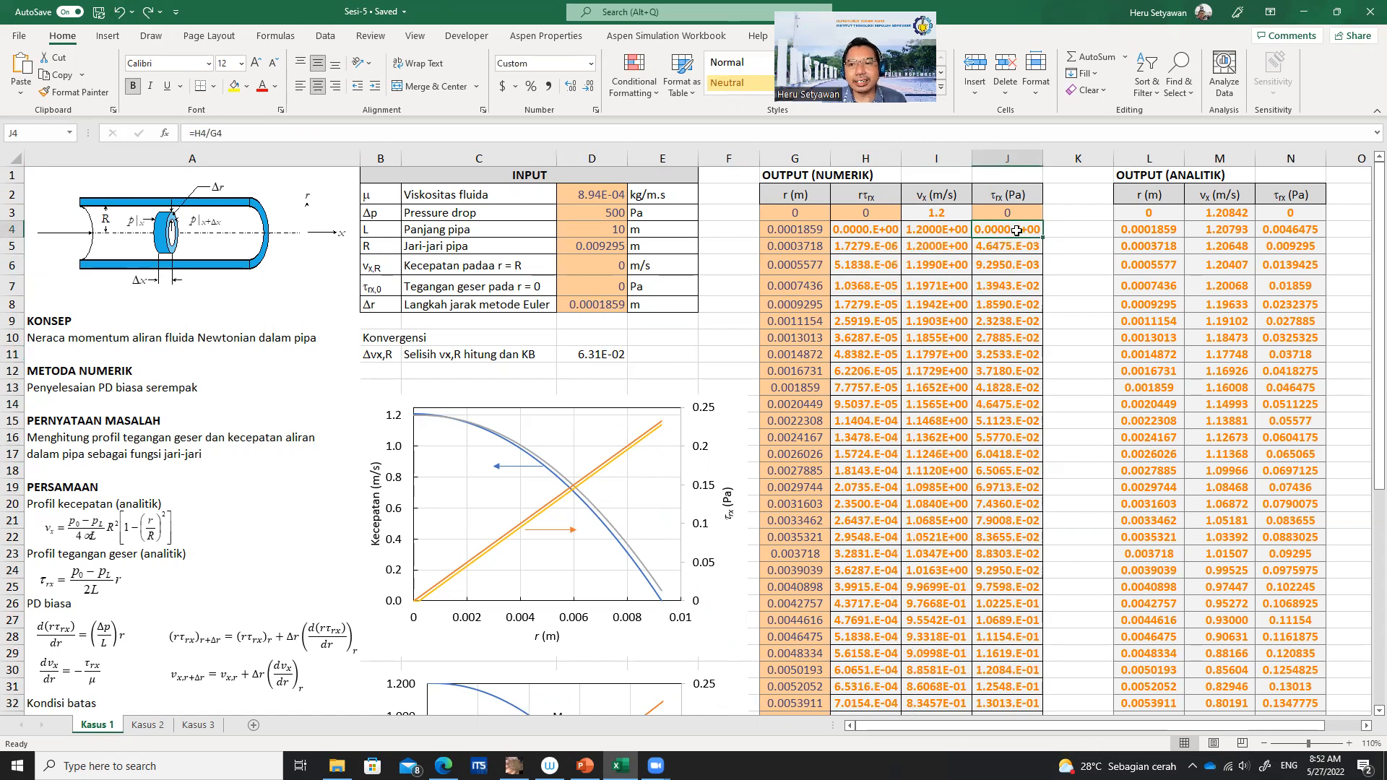
left_click(950, 232)
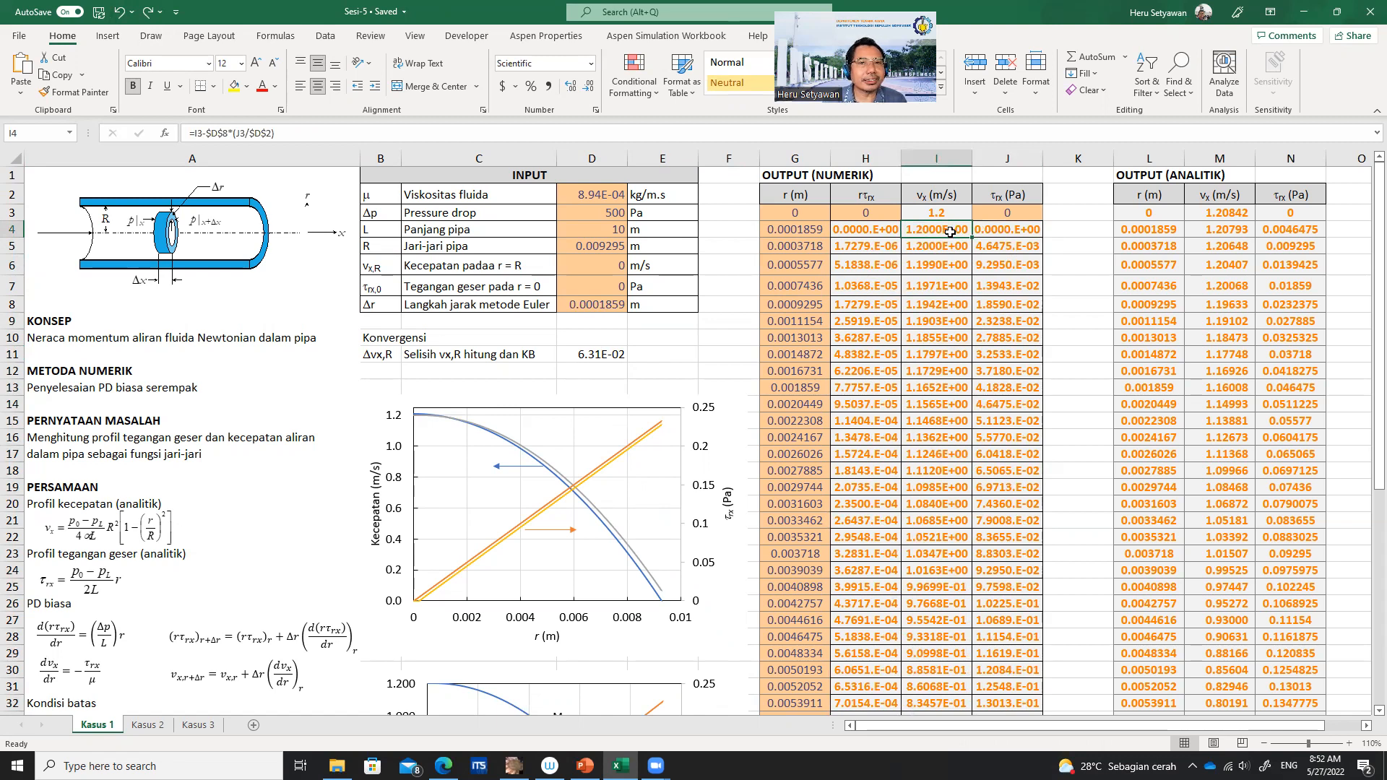
- Make the step size reference D8 absolute in the H4 formula, giving =H3+$D$8*($D$3/$D$4*G3)
left_click(883, 237)
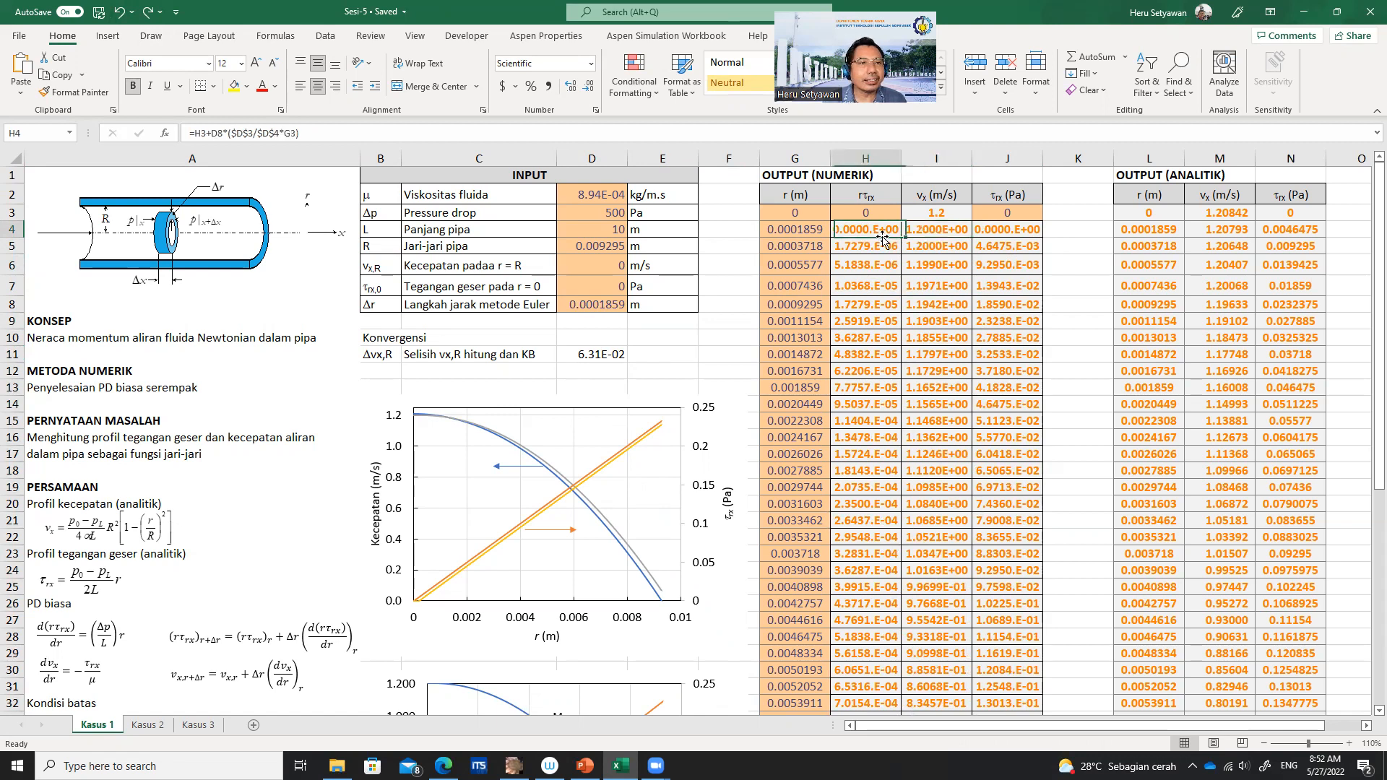
left_click(217, 133)
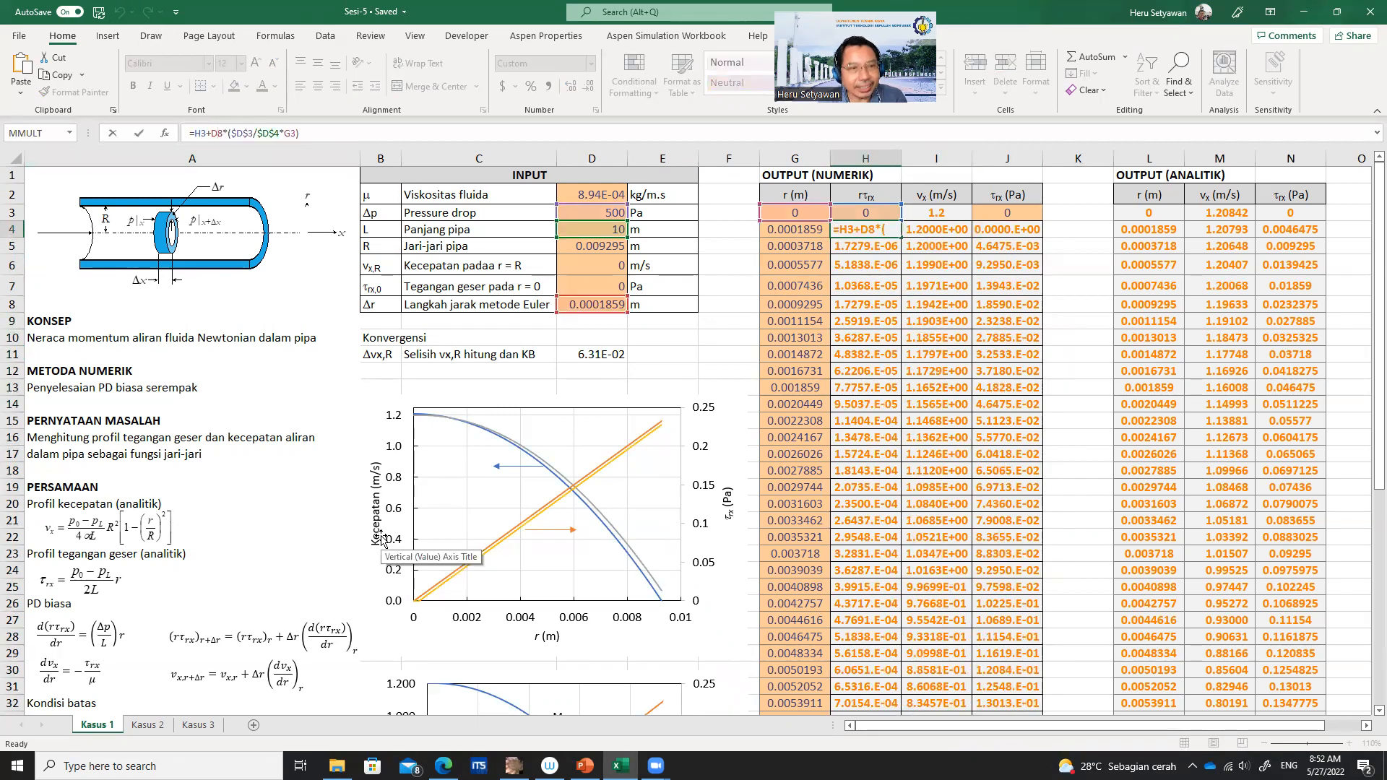
key("F4")
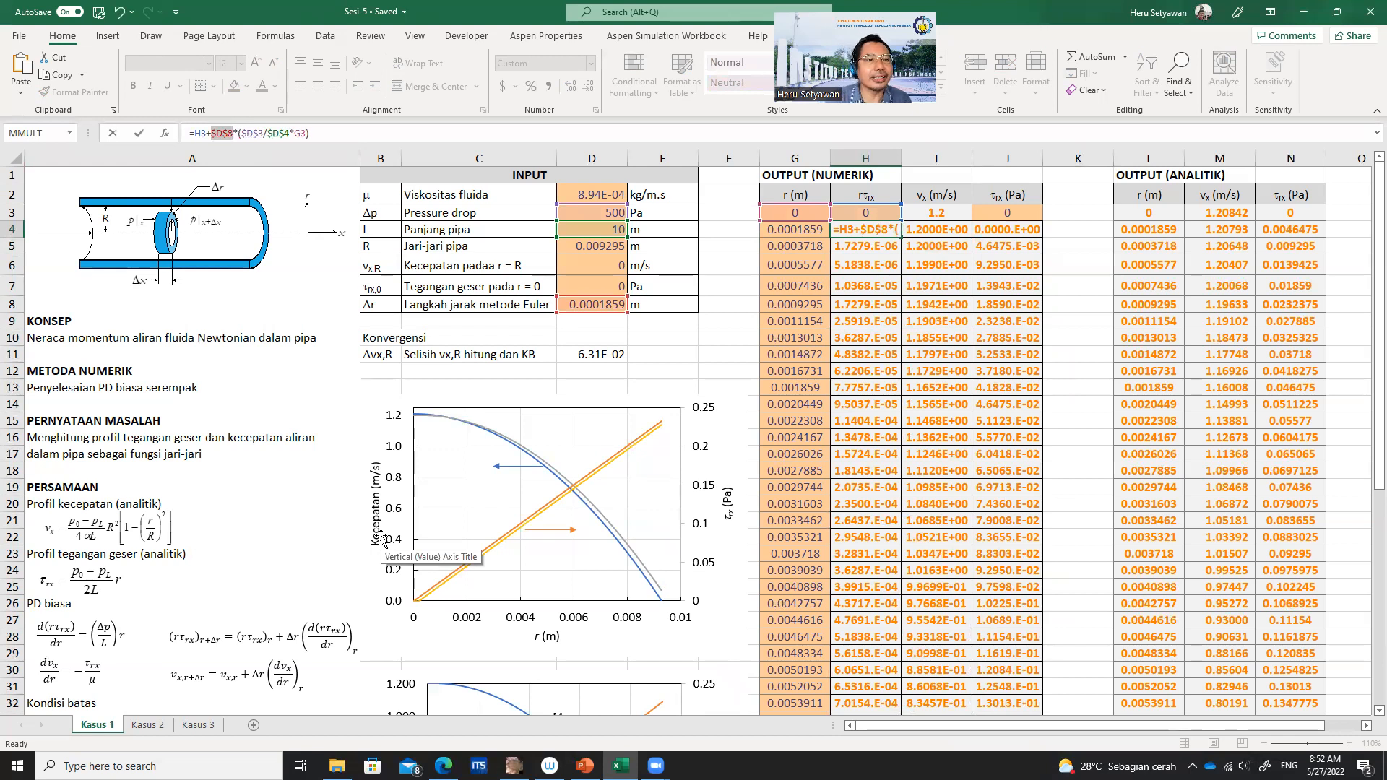
key("Return")
key("Up")
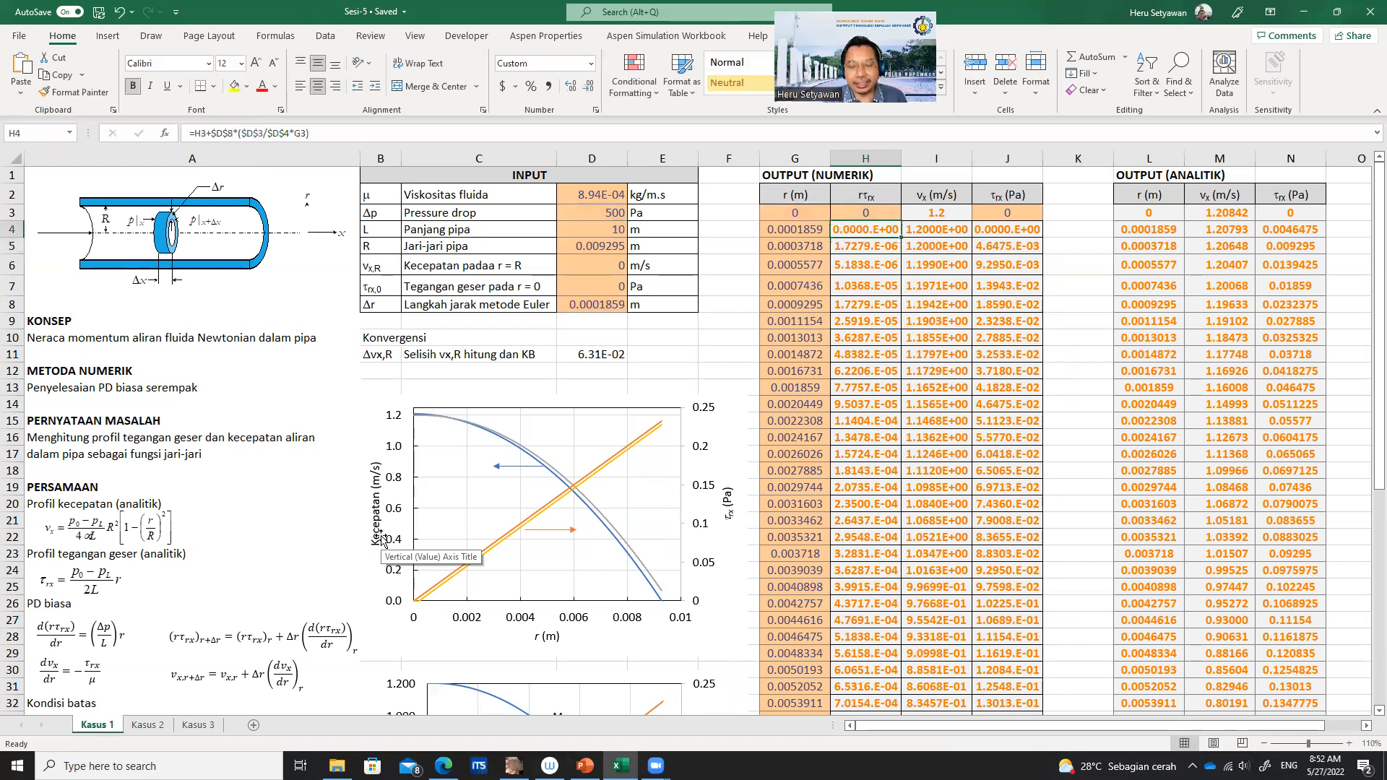
- Fill the corrected formulas in H4:J4 down to row 53 and look over the filled columns
key("shift+Right")
key("shift+Right")
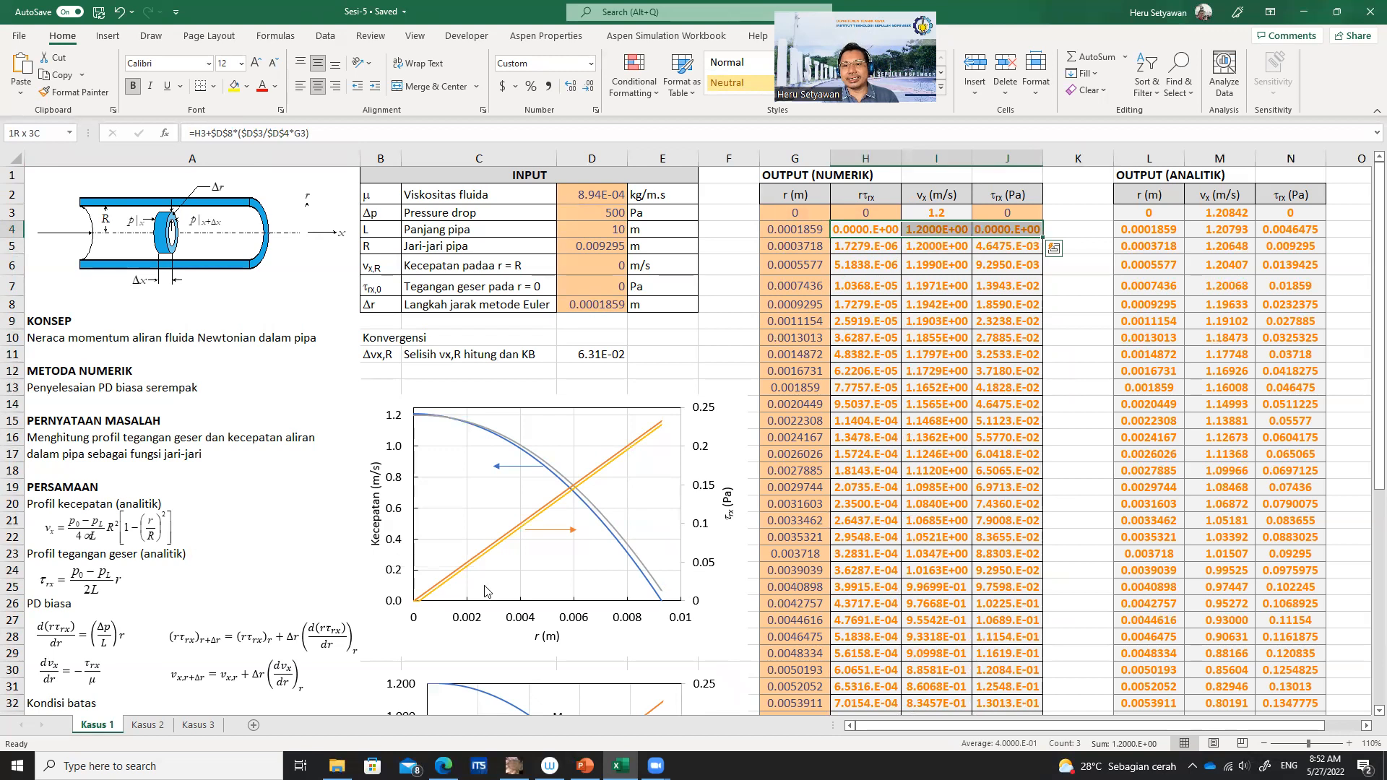
left_click_drag(1040, 263, 1018, 750)
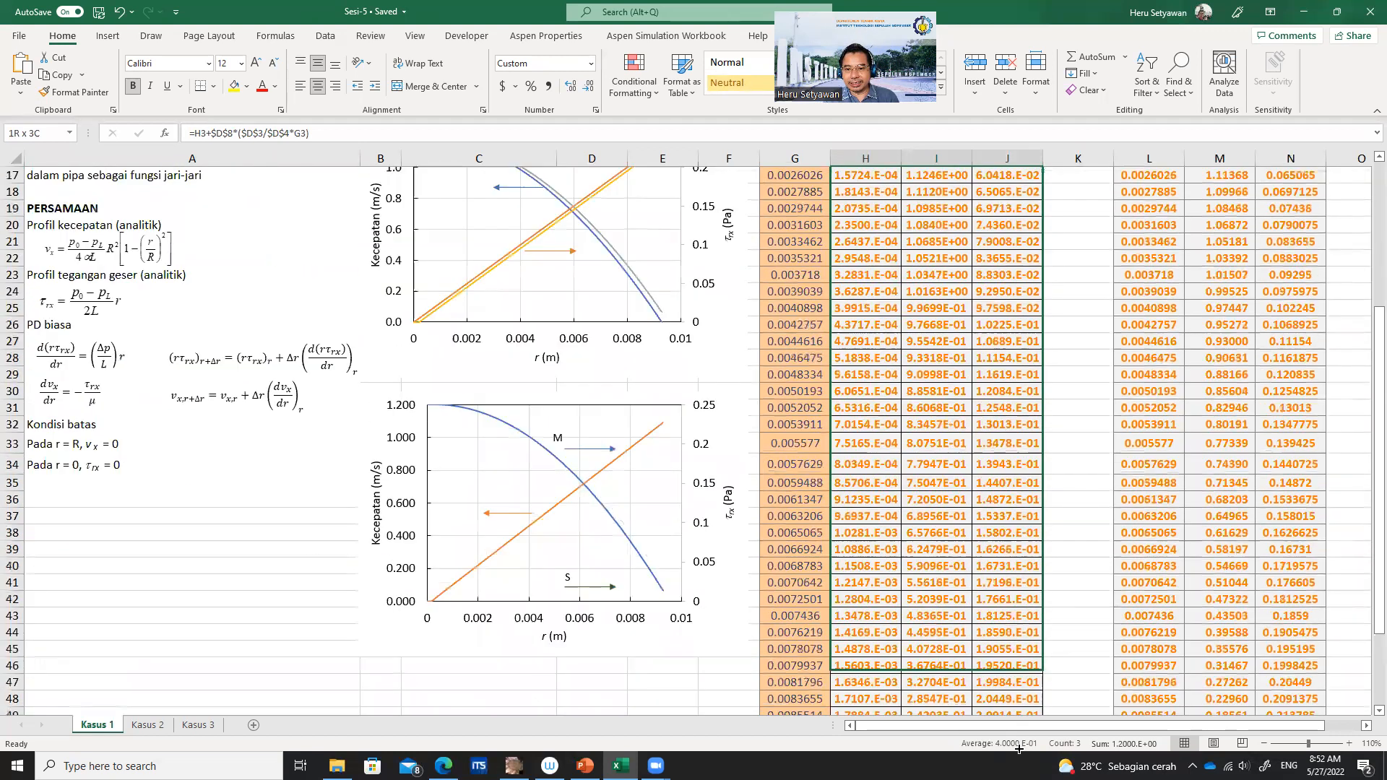
left_click_drag(1020, 684, 1020, 684)
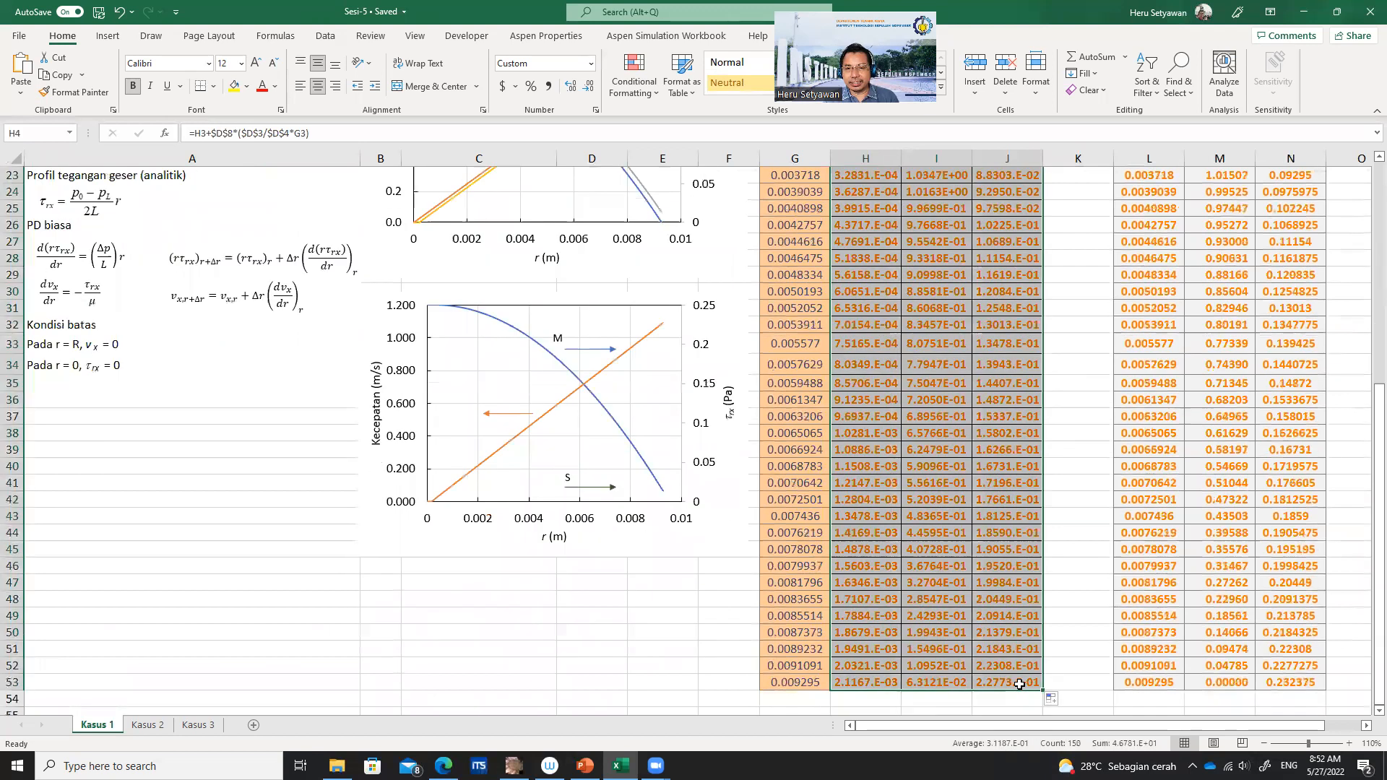
scroll(1033, 560, "up", 6)
scroll(1052, 508, "up", 1)
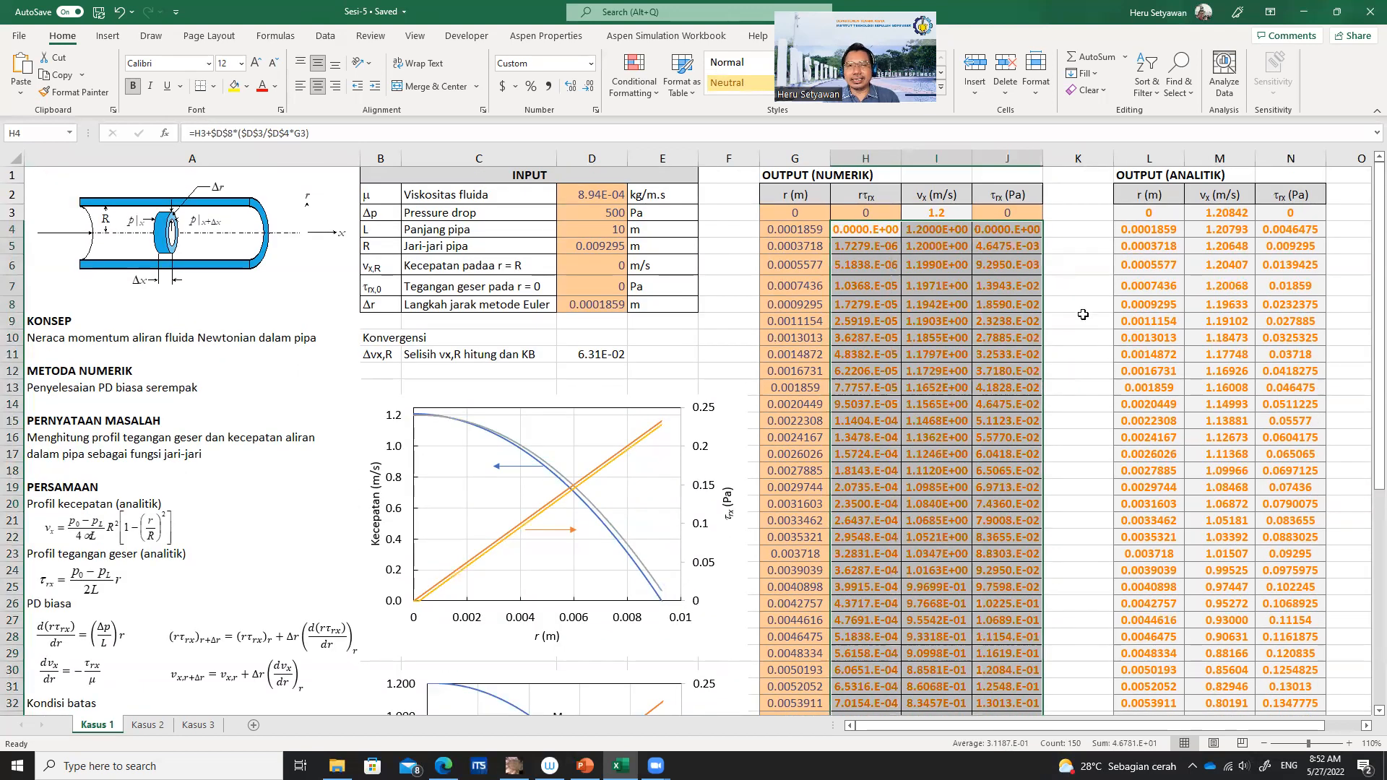
left_click(1084, 318)
scroll(997, 441, "down", 5)
scroll(961, 566, "down", 3)
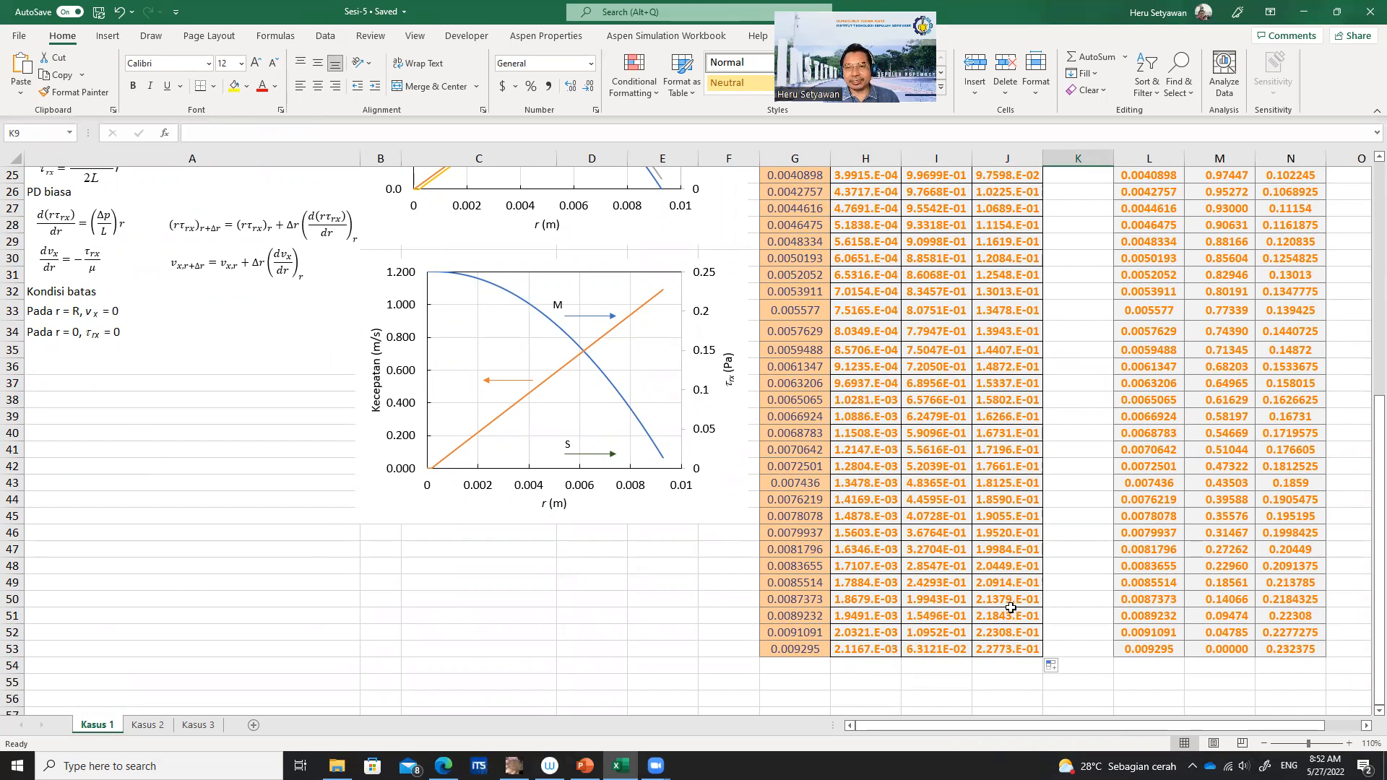
scroll(1005, 600, "up", 8)
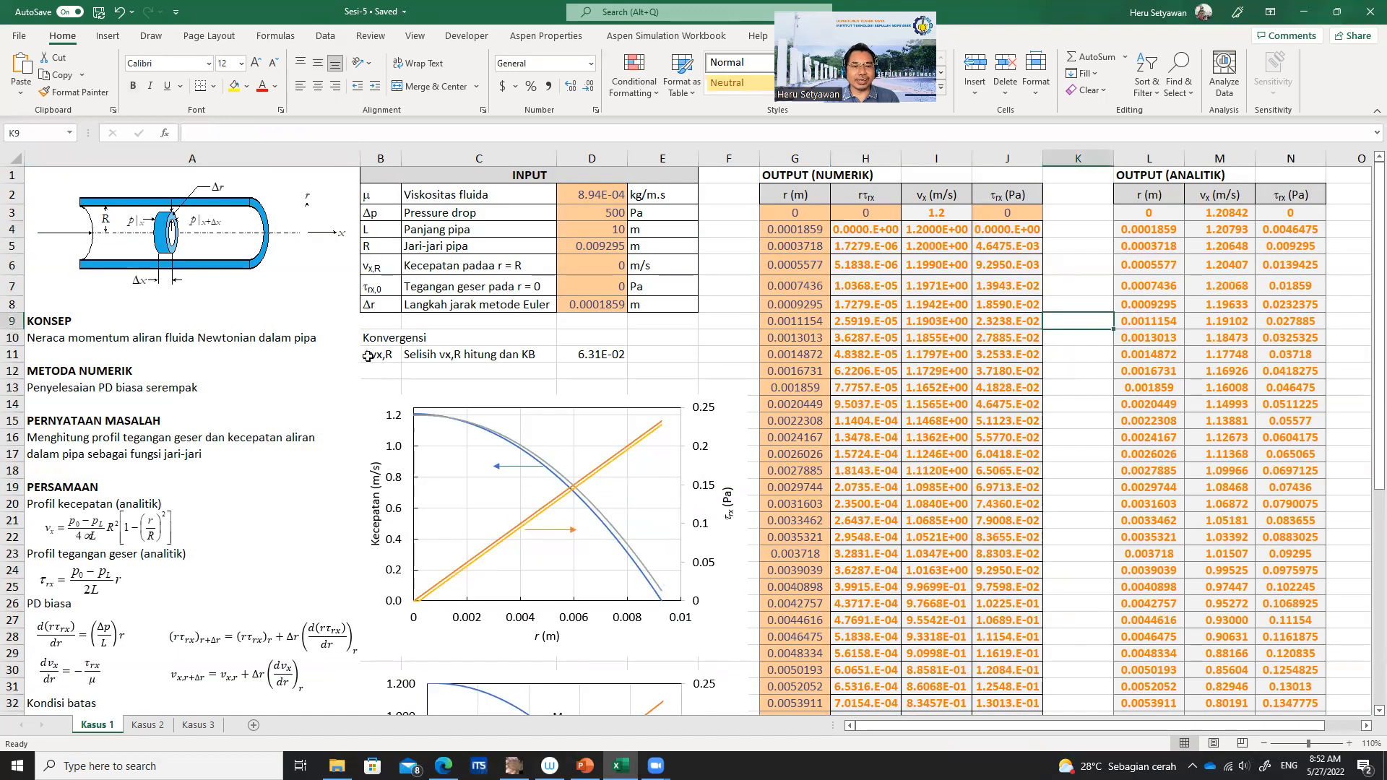
- Run Goal Seek to bring the convergence difference in D11 to 0 by changing the initial velocity in I3, and accept the solution
left_click(368, 355)
left_click(604, 354)
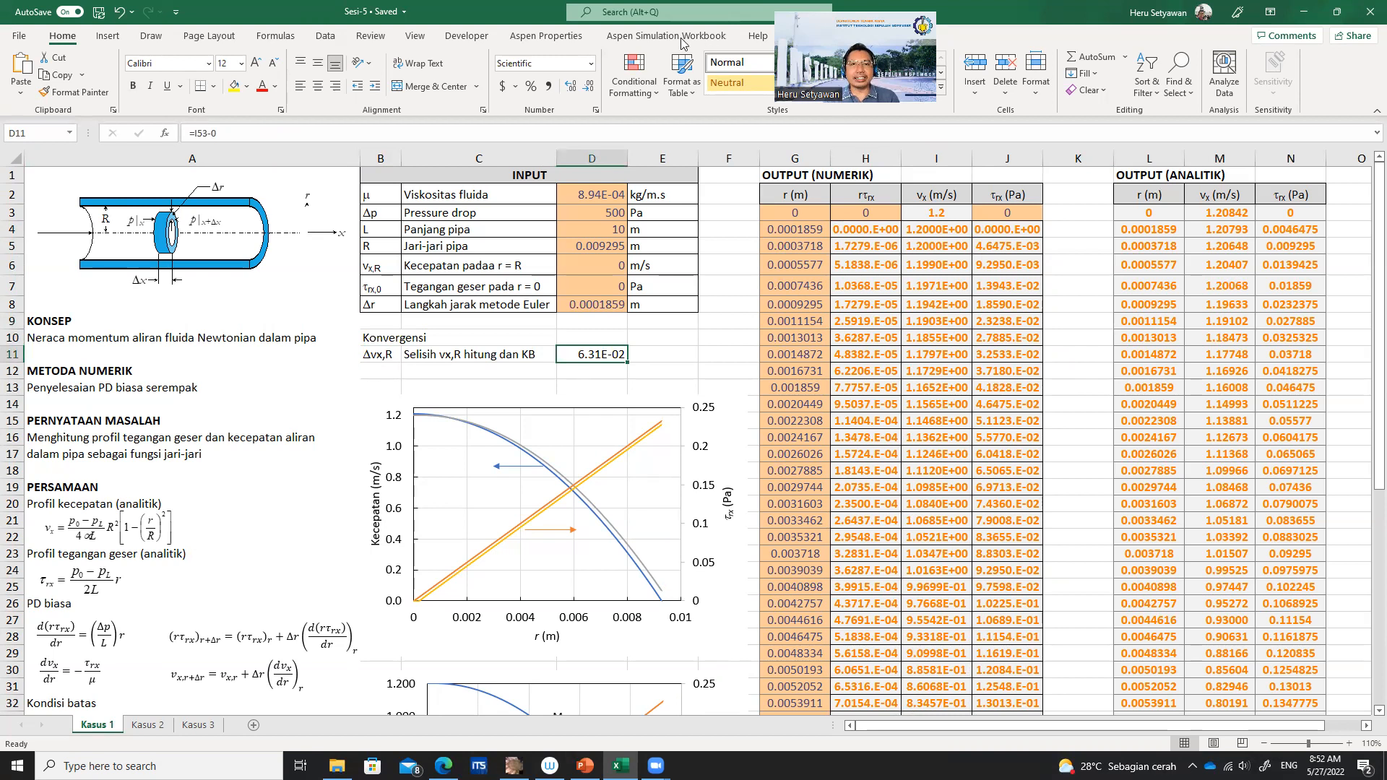
left_click(322, 37)
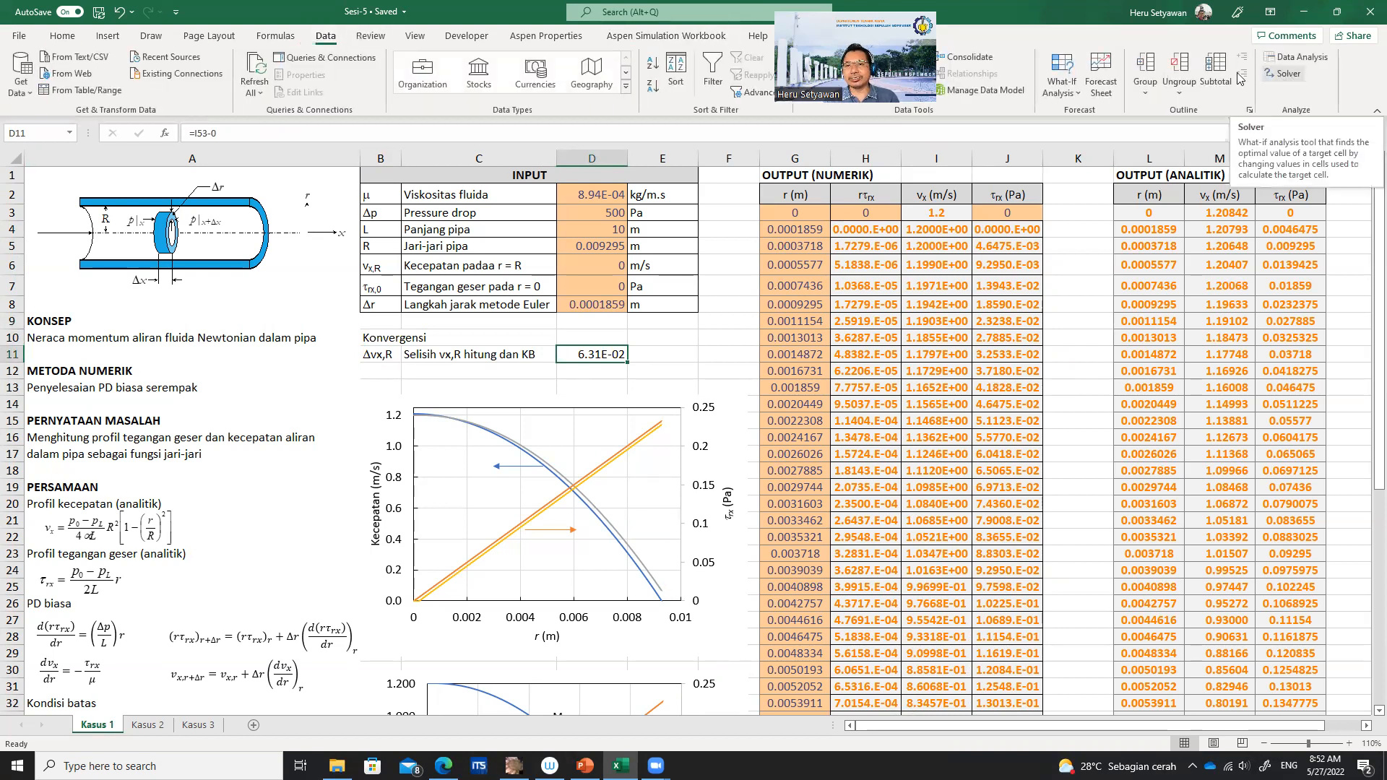
left_click(1072, 82)
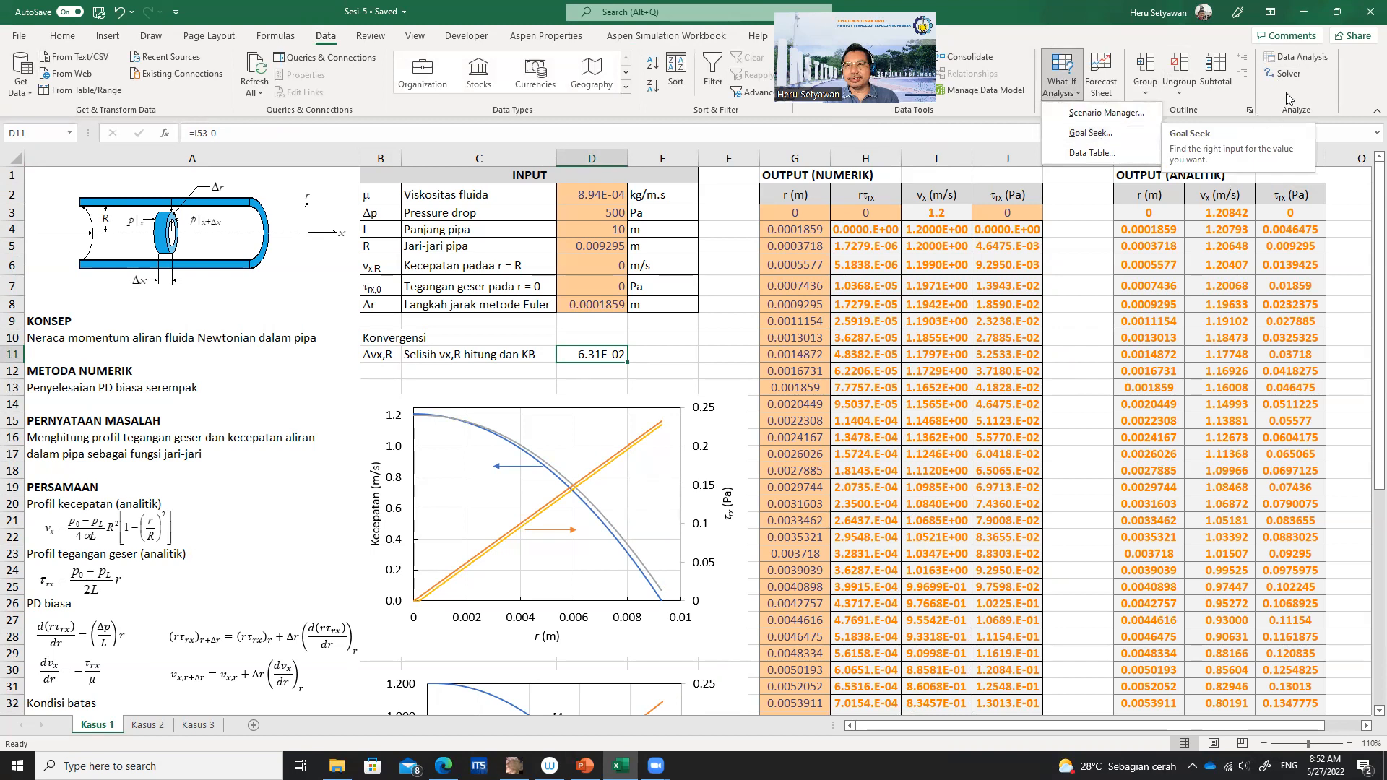
left_click(1079, 133)
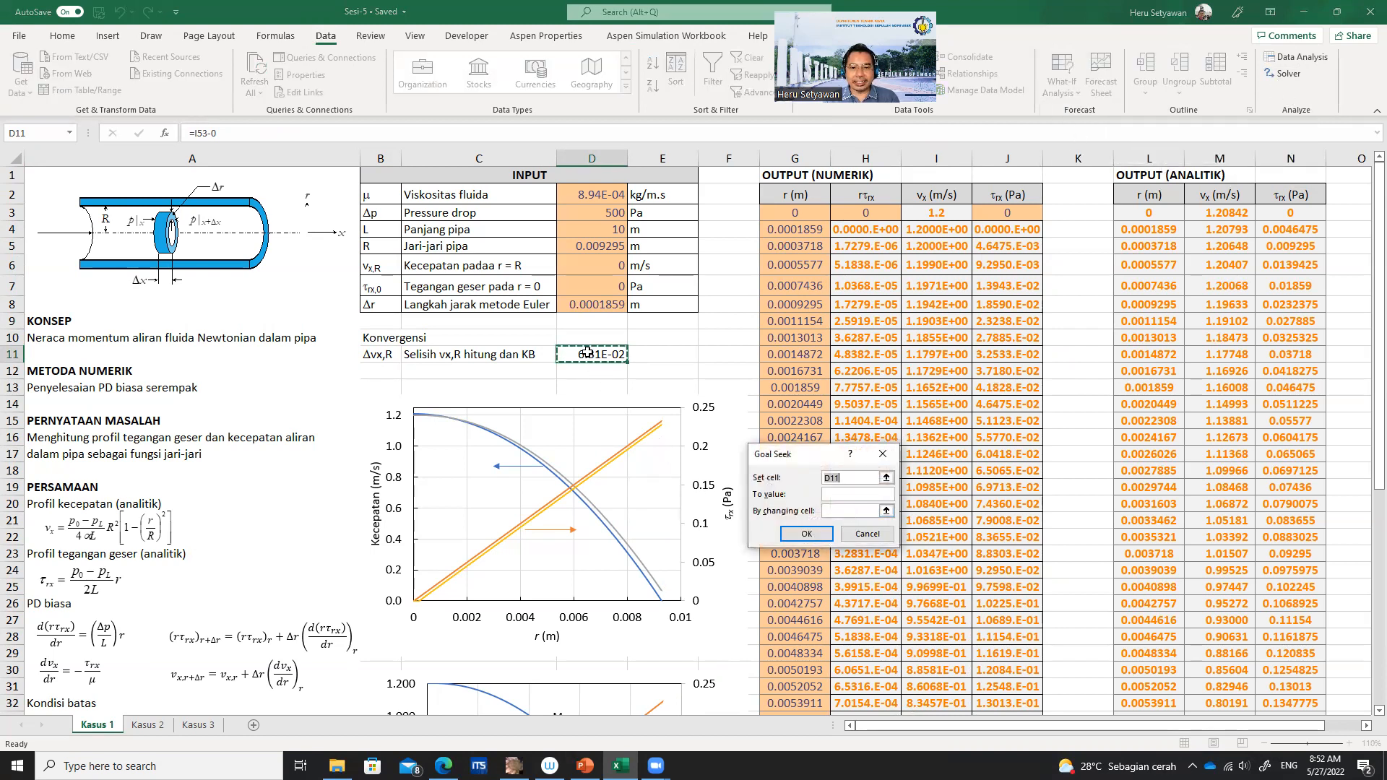
left_click(839, 495)
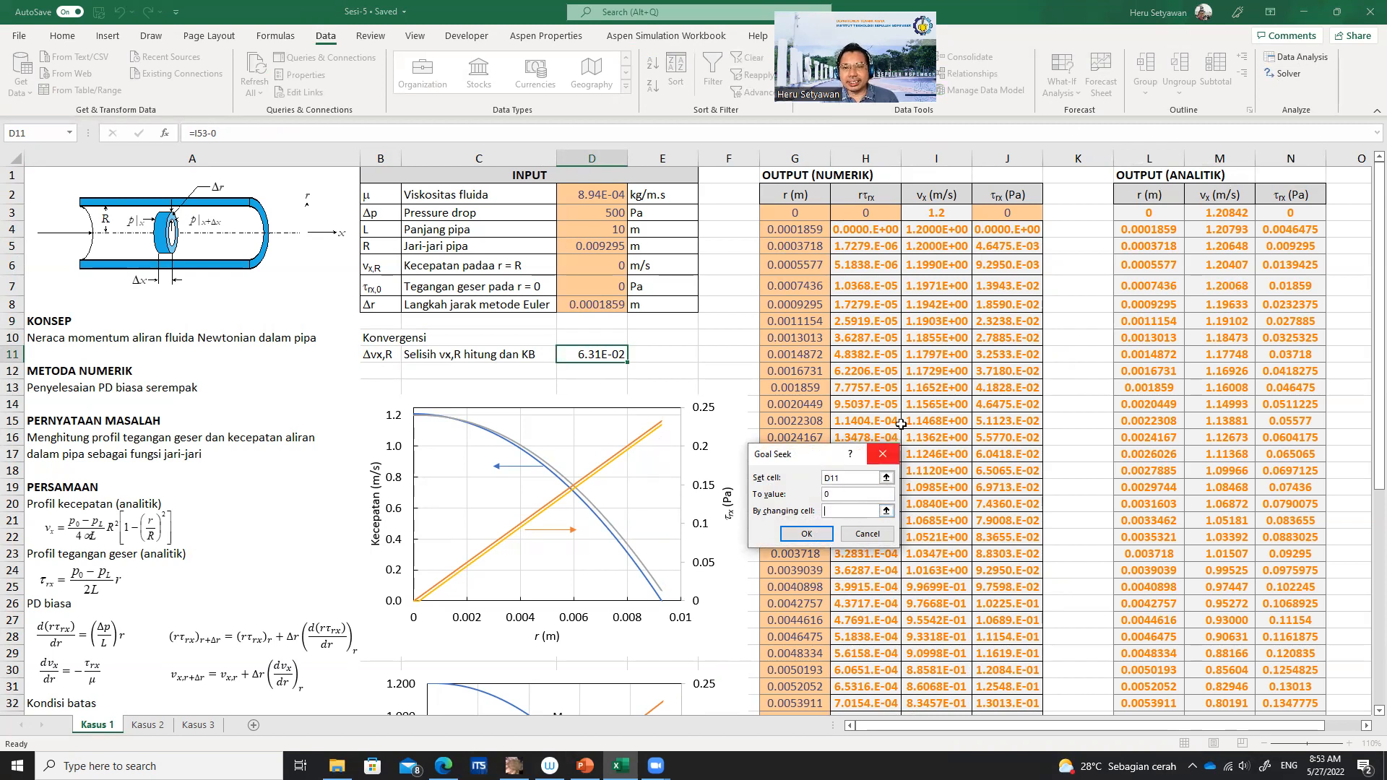
left_click(934, 213)
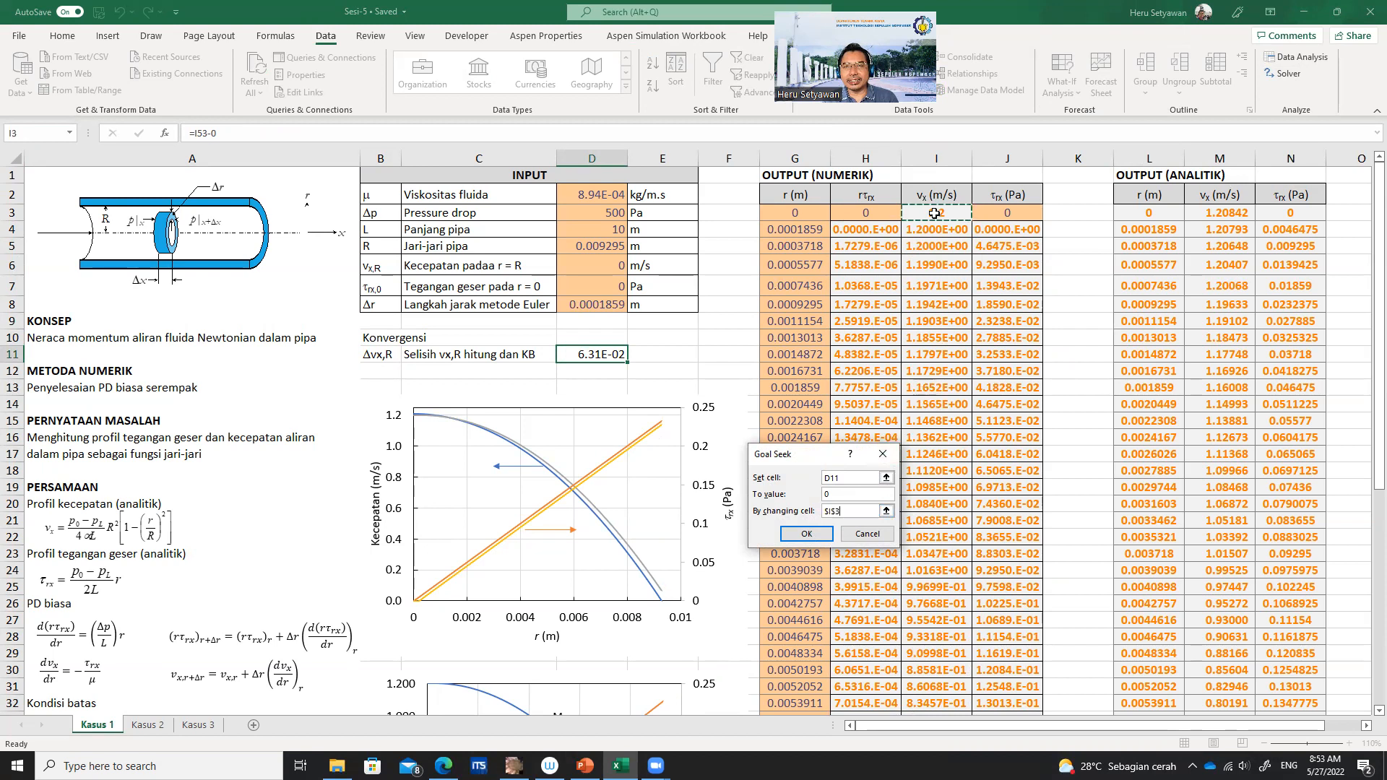
left_click(821, 532)
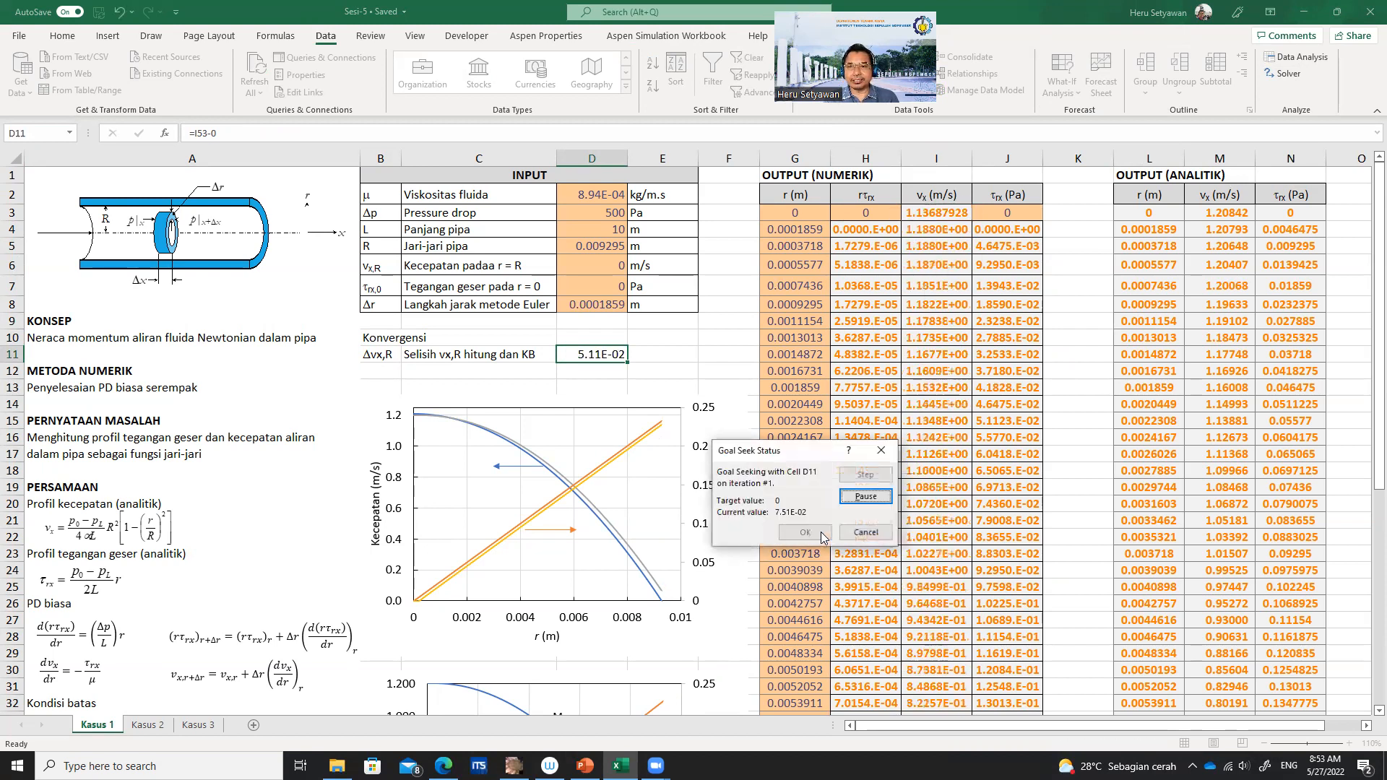
left_click(821, 533)
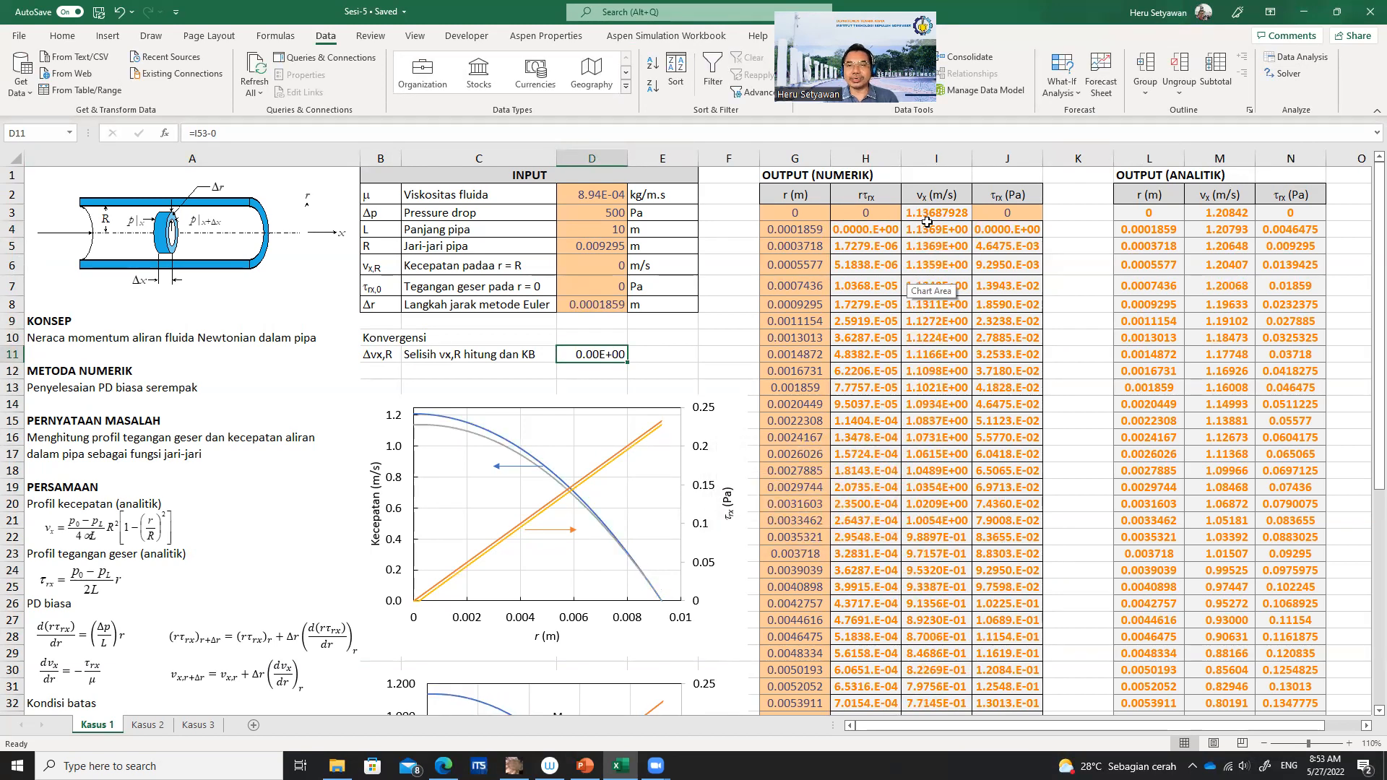
- Examine the recalculated velocity column down to row 53, the convergence cell D11 and the chart of numerical and analytical profiles
scroll(927, 222, "down", 6)
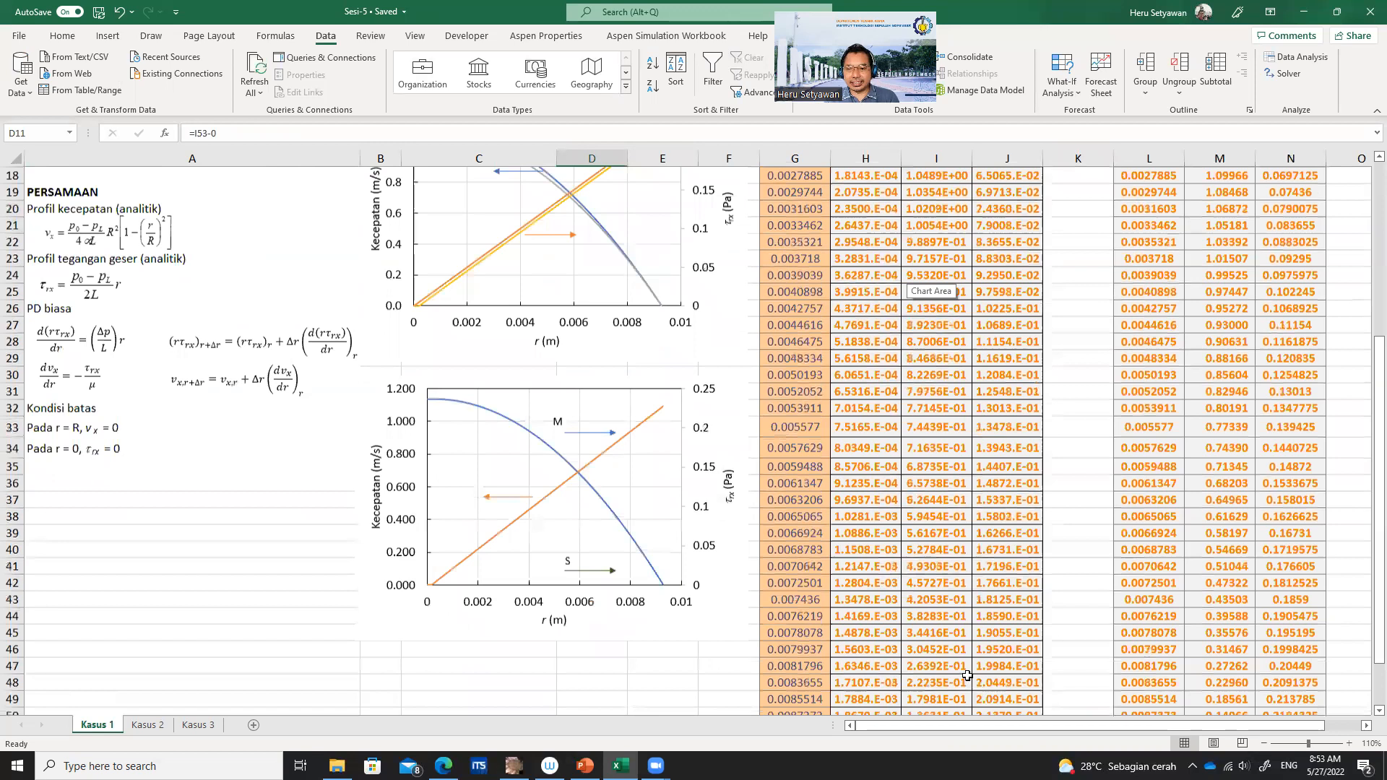
scroll(675, 375, "up", 5)
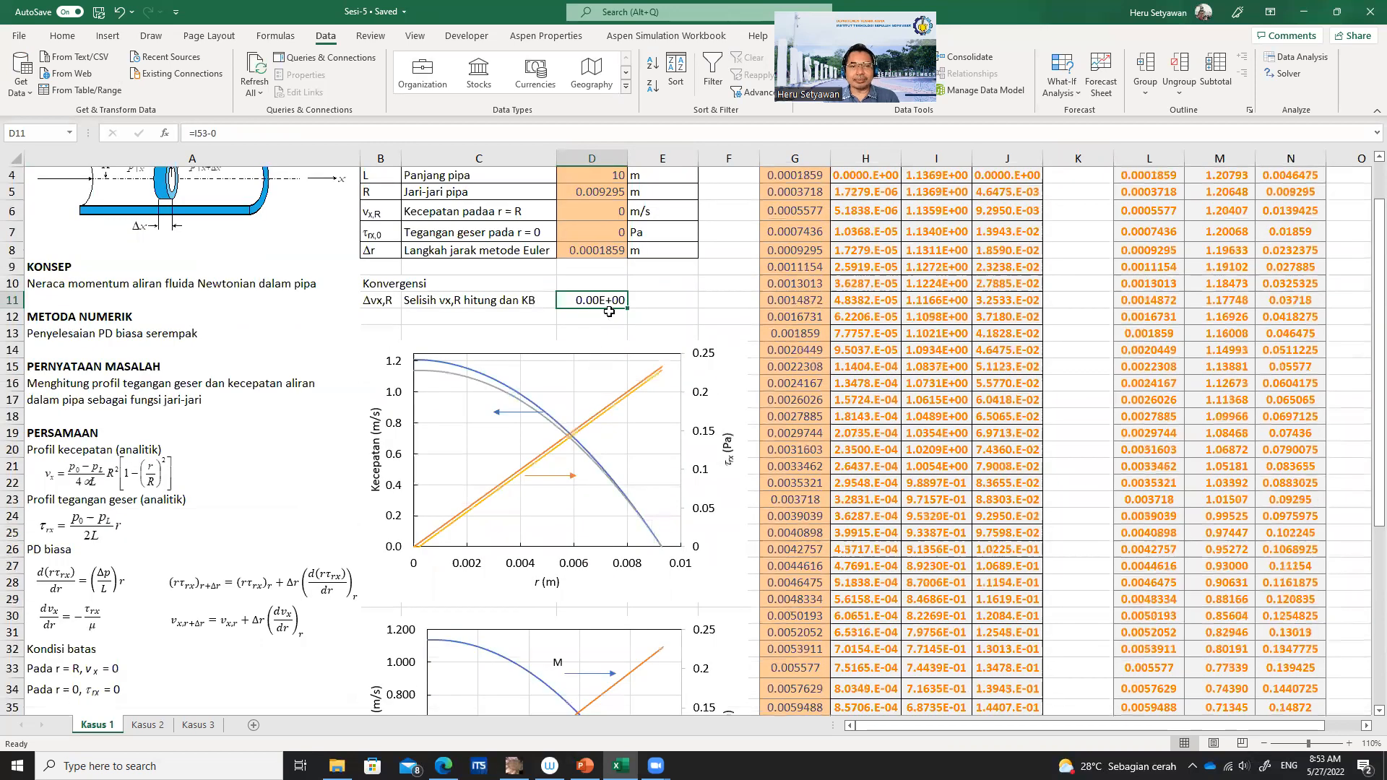
scroll(952, 445, "down", 1)
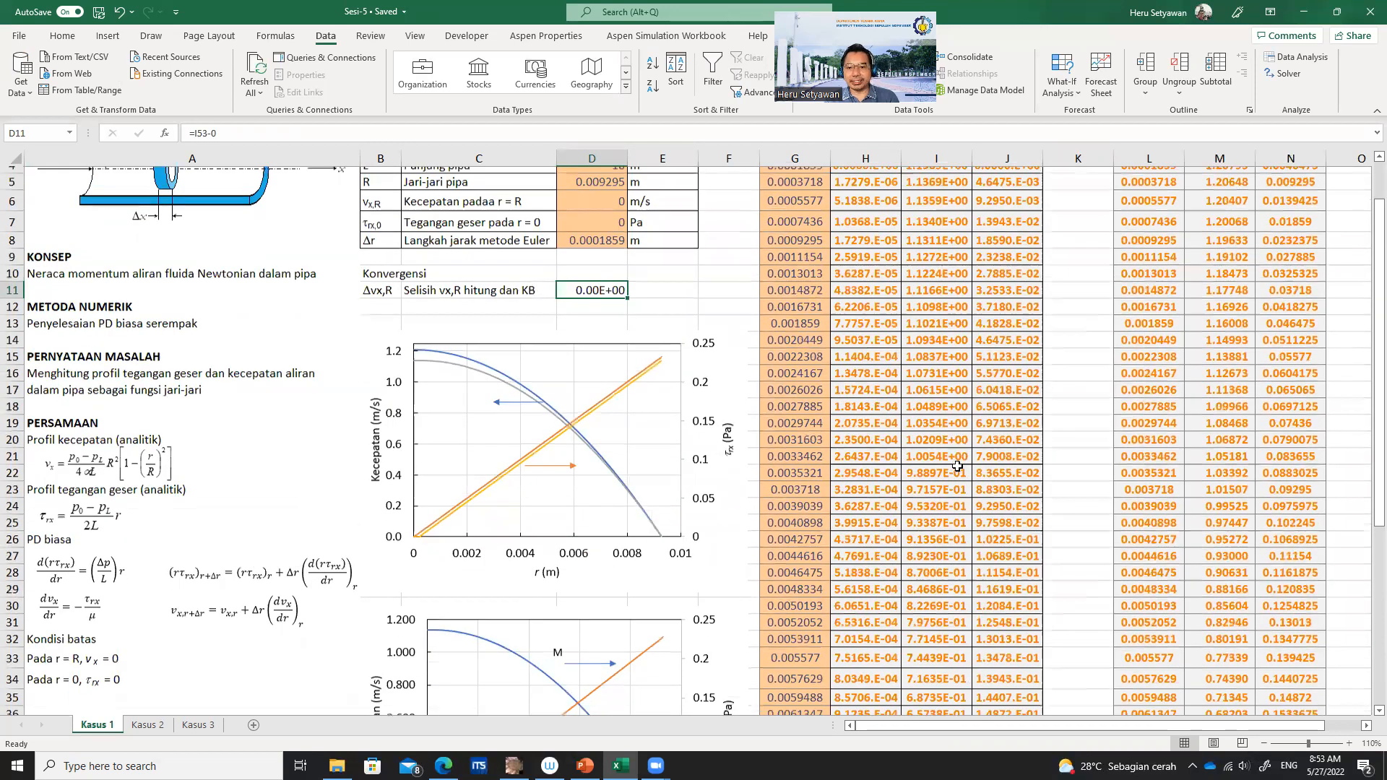
scroll(962, 571, "down", 9)
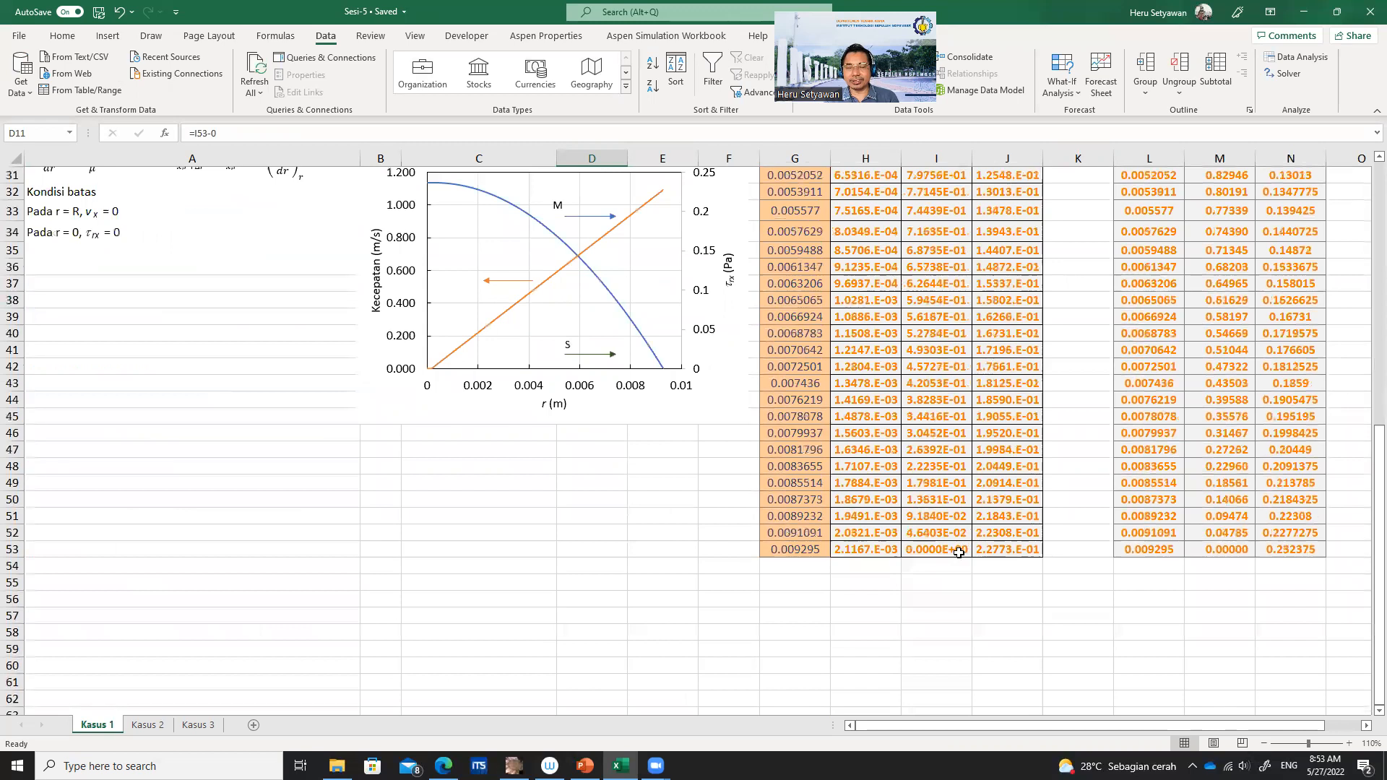
scroll(960, 553, "up", 6)
scroll(961, 553, "up", 4)
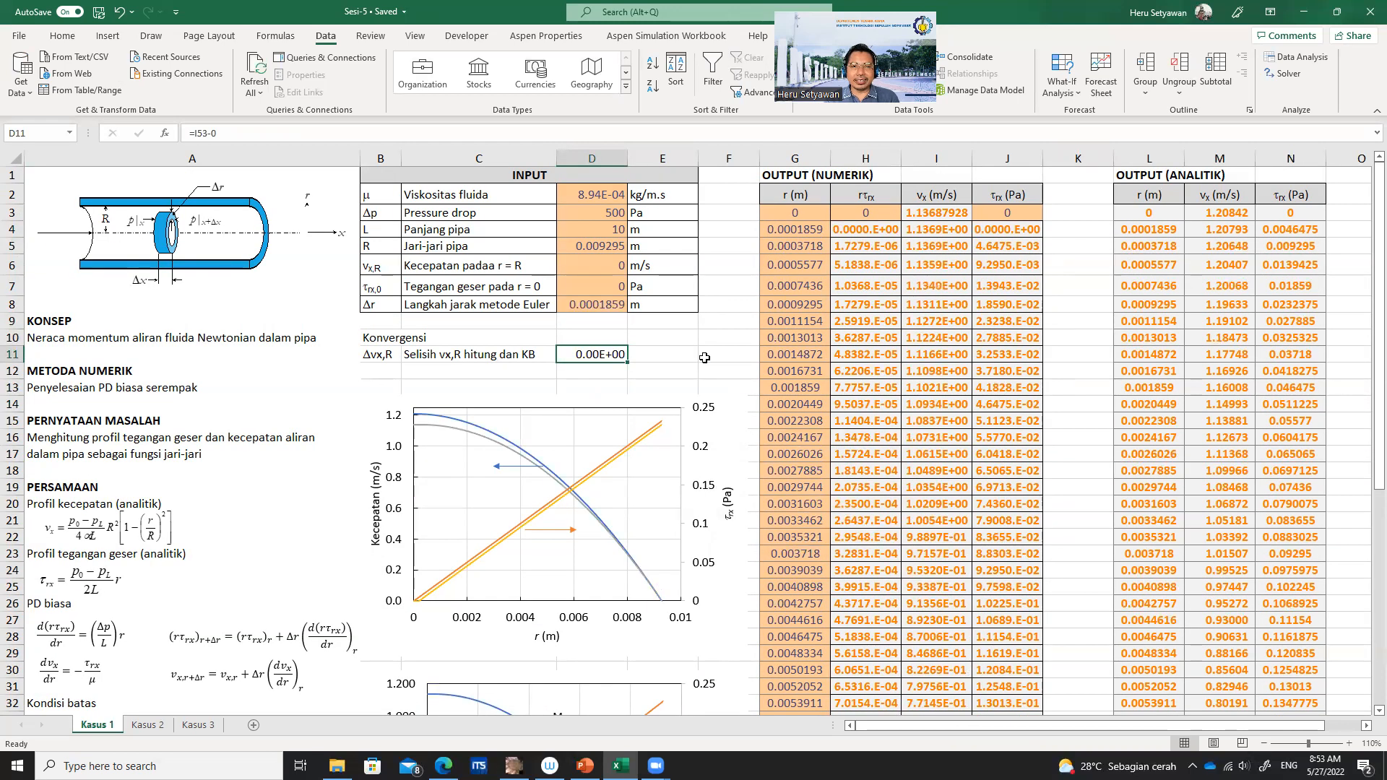
left_click(704, 358)
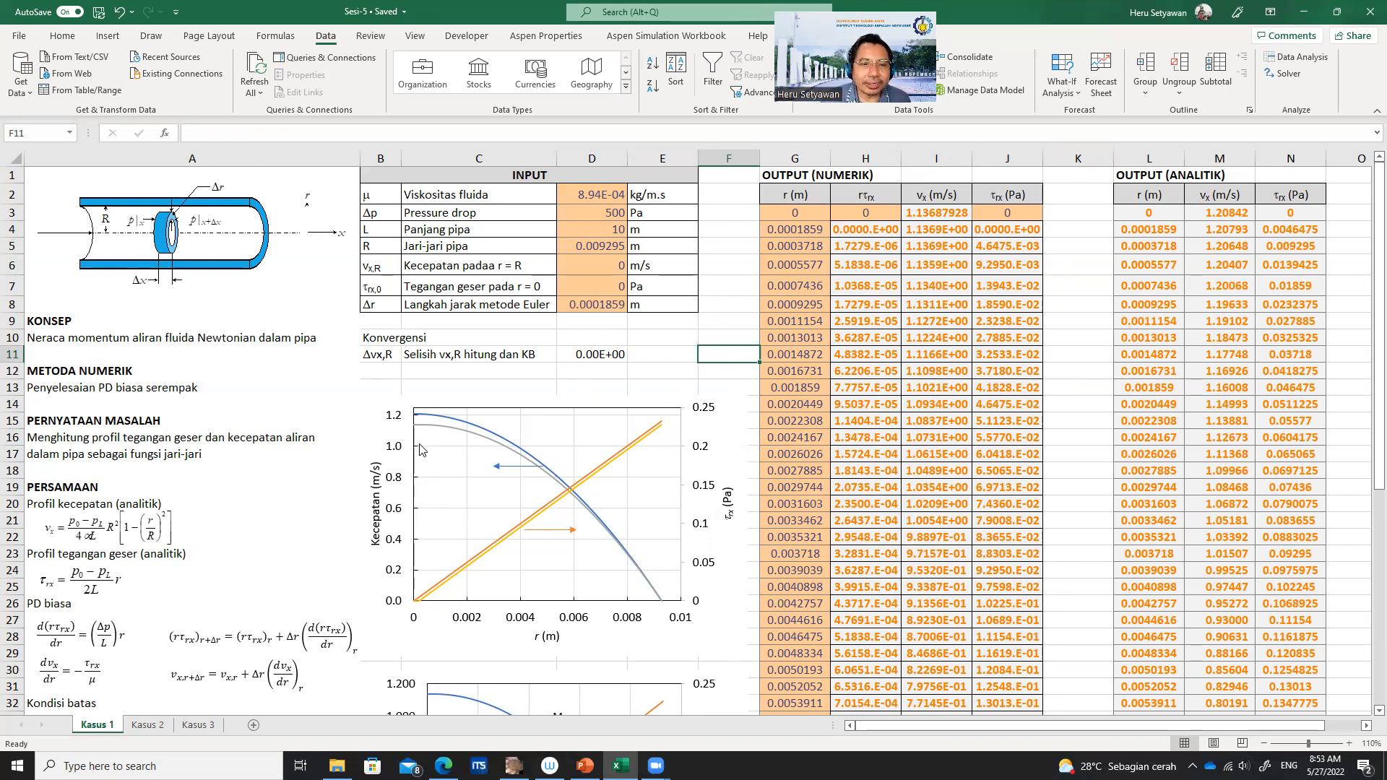
left_click(705, 431)
scroll(1012, 379, "down", 1)
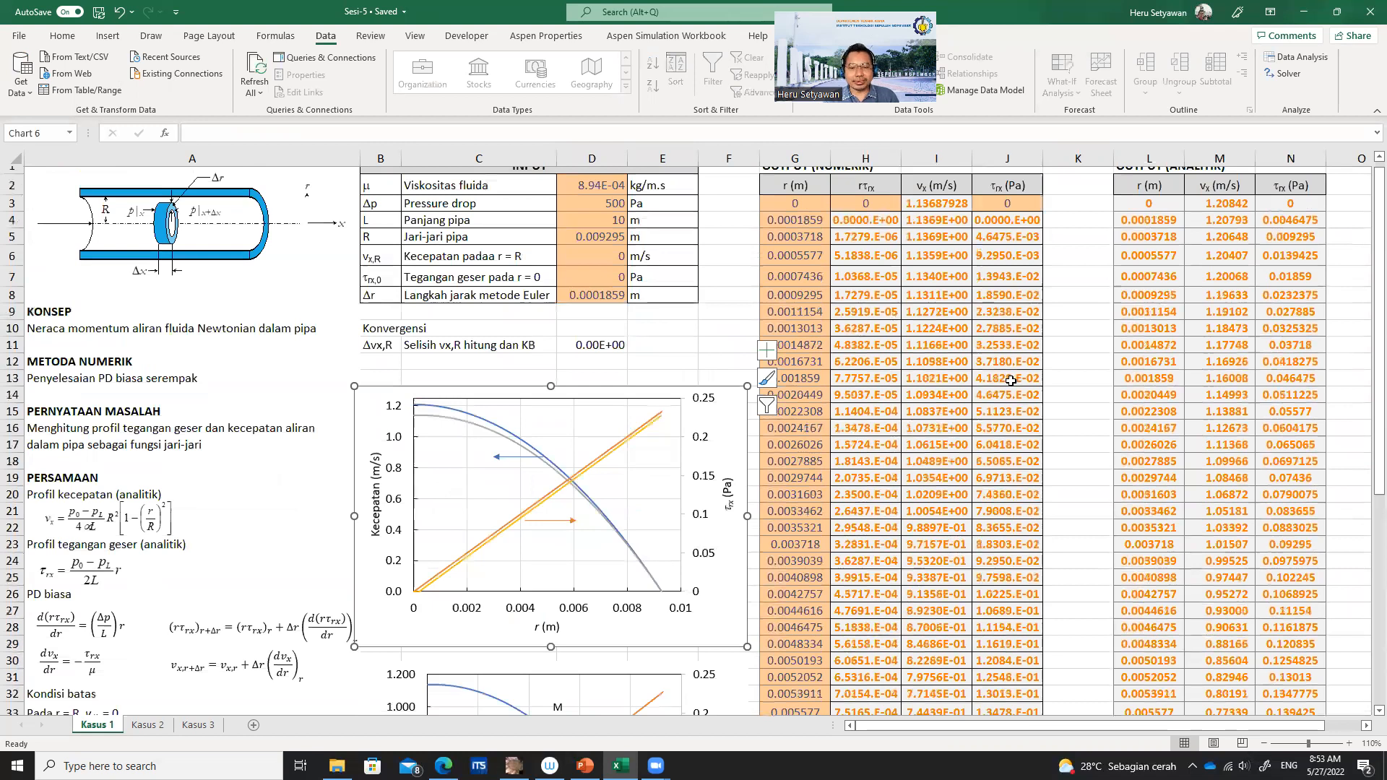
scroll(998, 382, "up", 1)
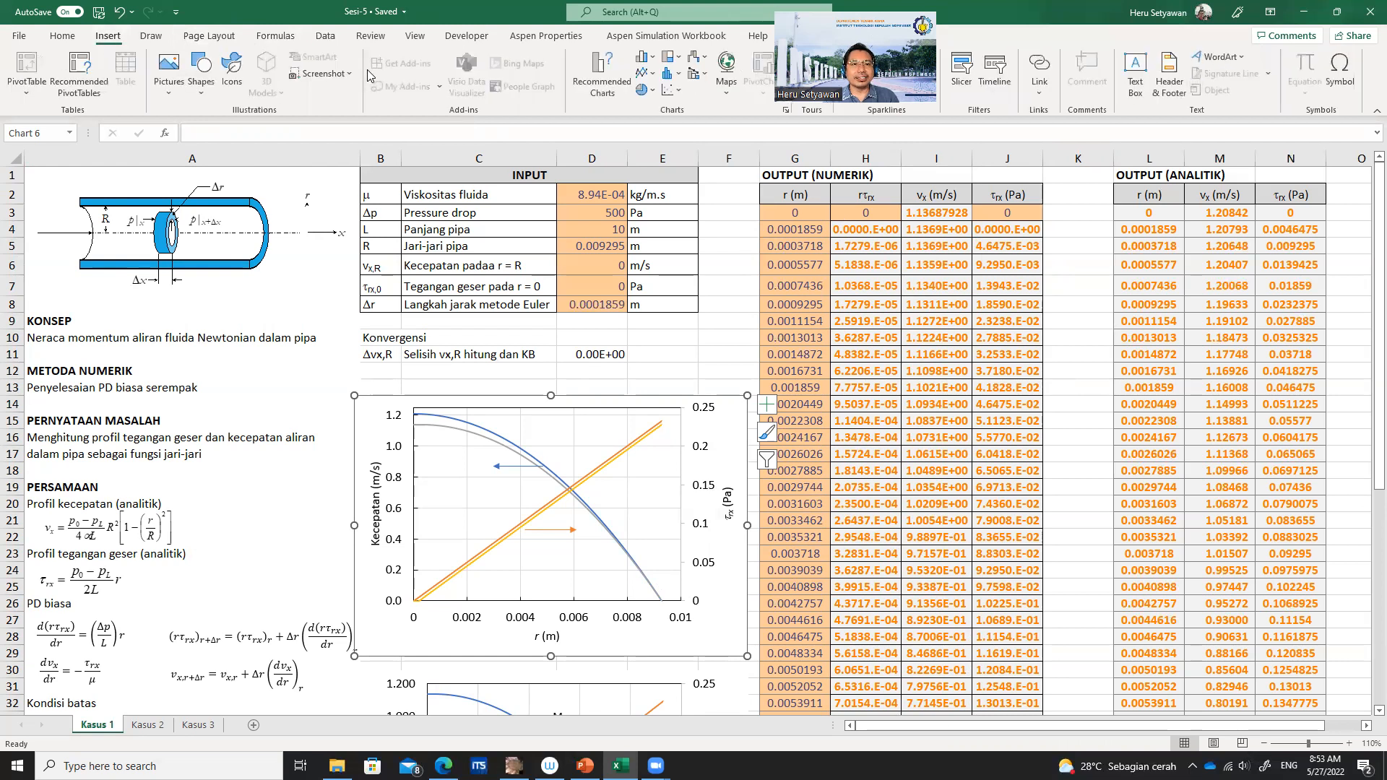
- Insert a Scatter with Smooth Lines chart from the numerical output data in G3:J53
left_click_drag(790, 211, 1040, 705)
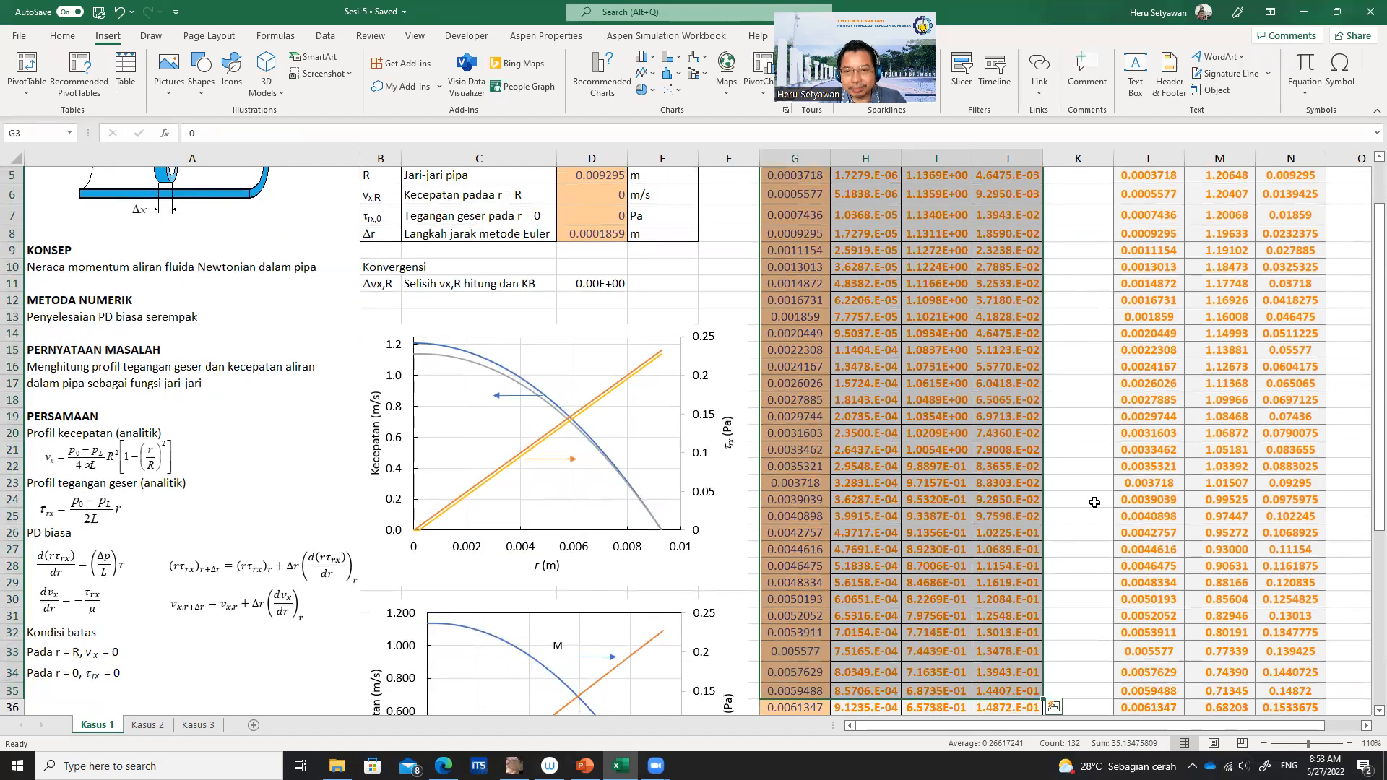
key("ctrl+shift+Down")
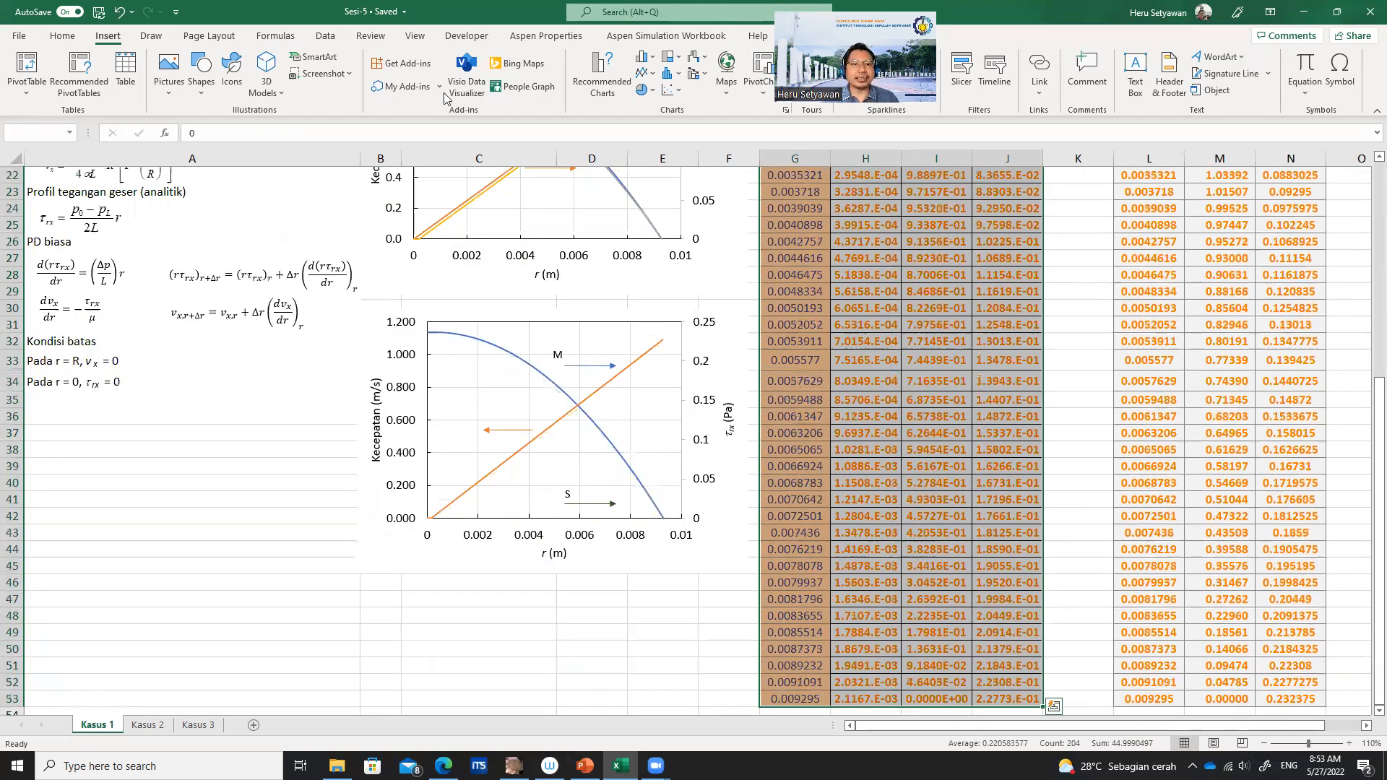
left_click(674, 91)
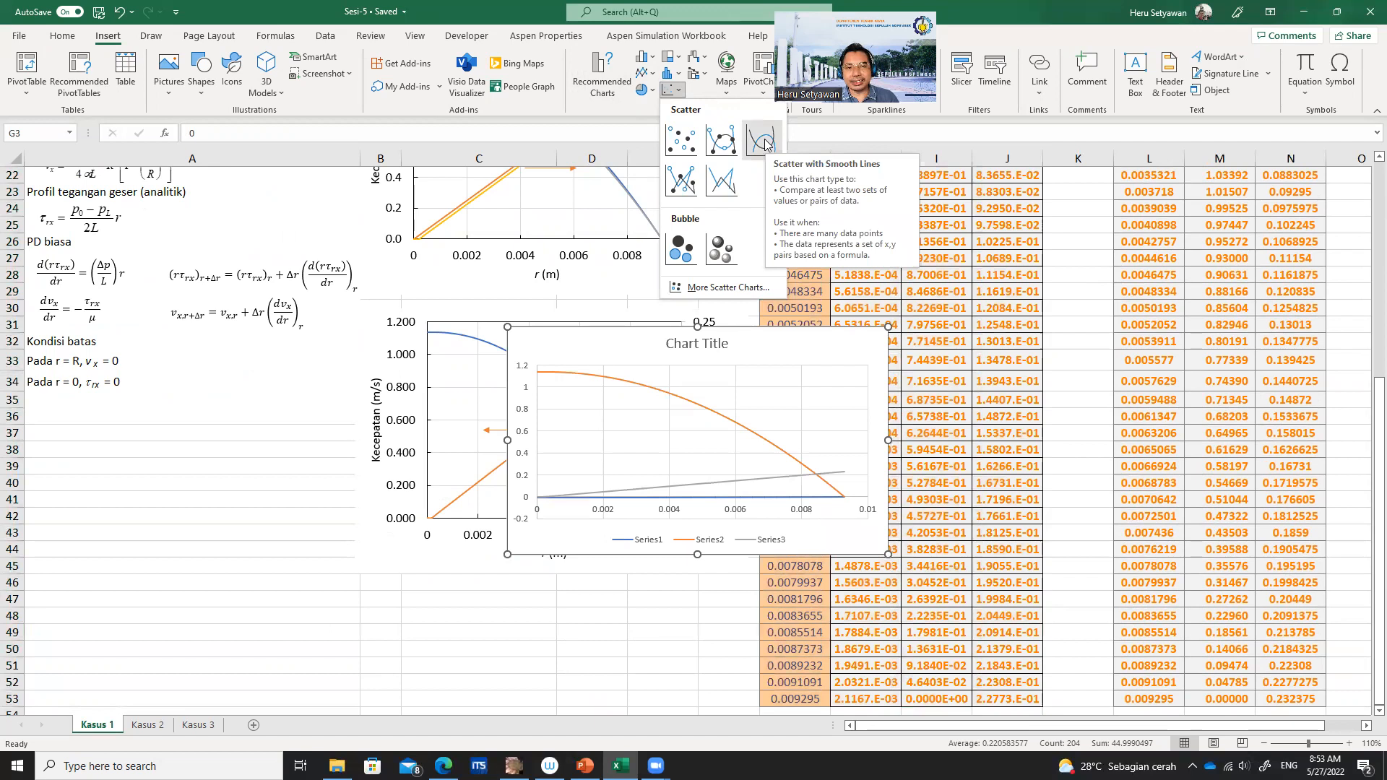
left_click(765, 145)
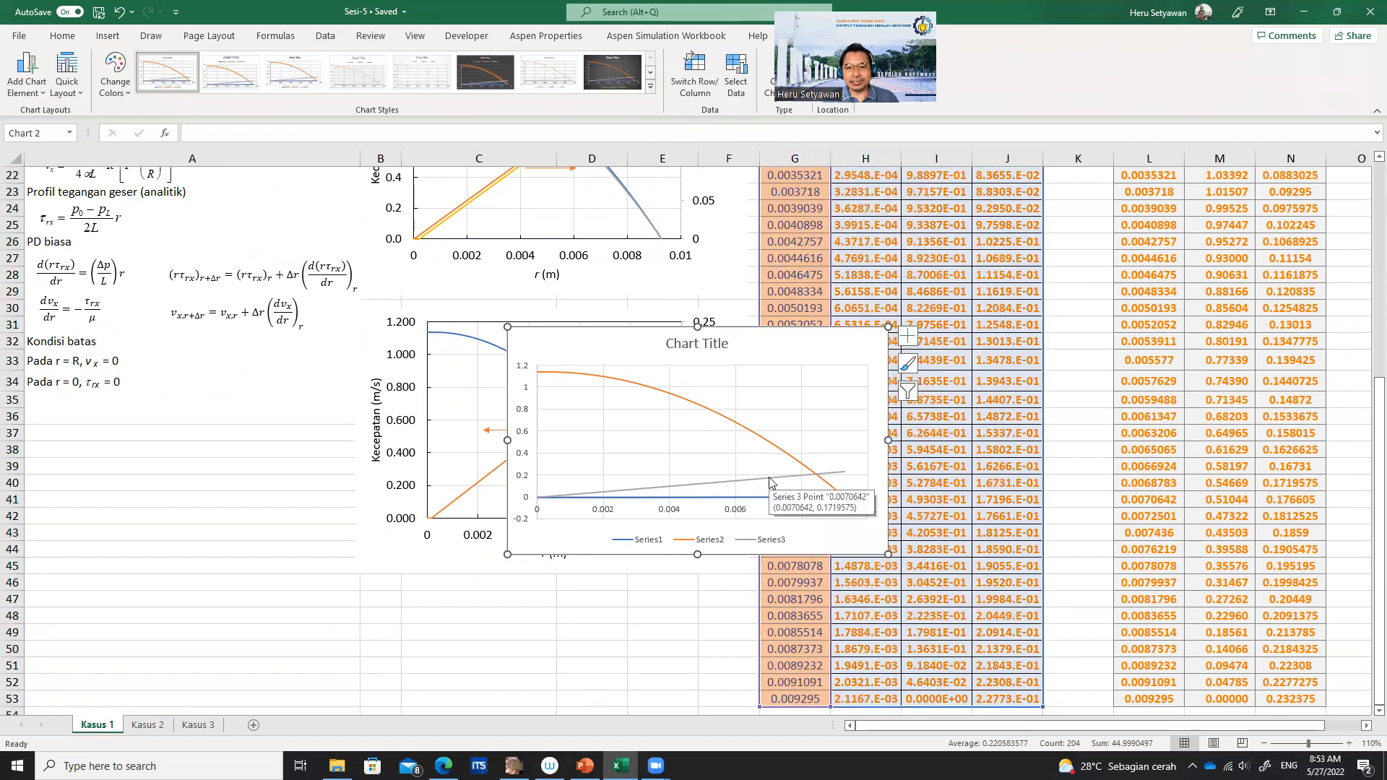
- Plot the new chart's shear stress series from column J on the secondary axis and move the chart beside the comparison chart
double_click(768, 481)
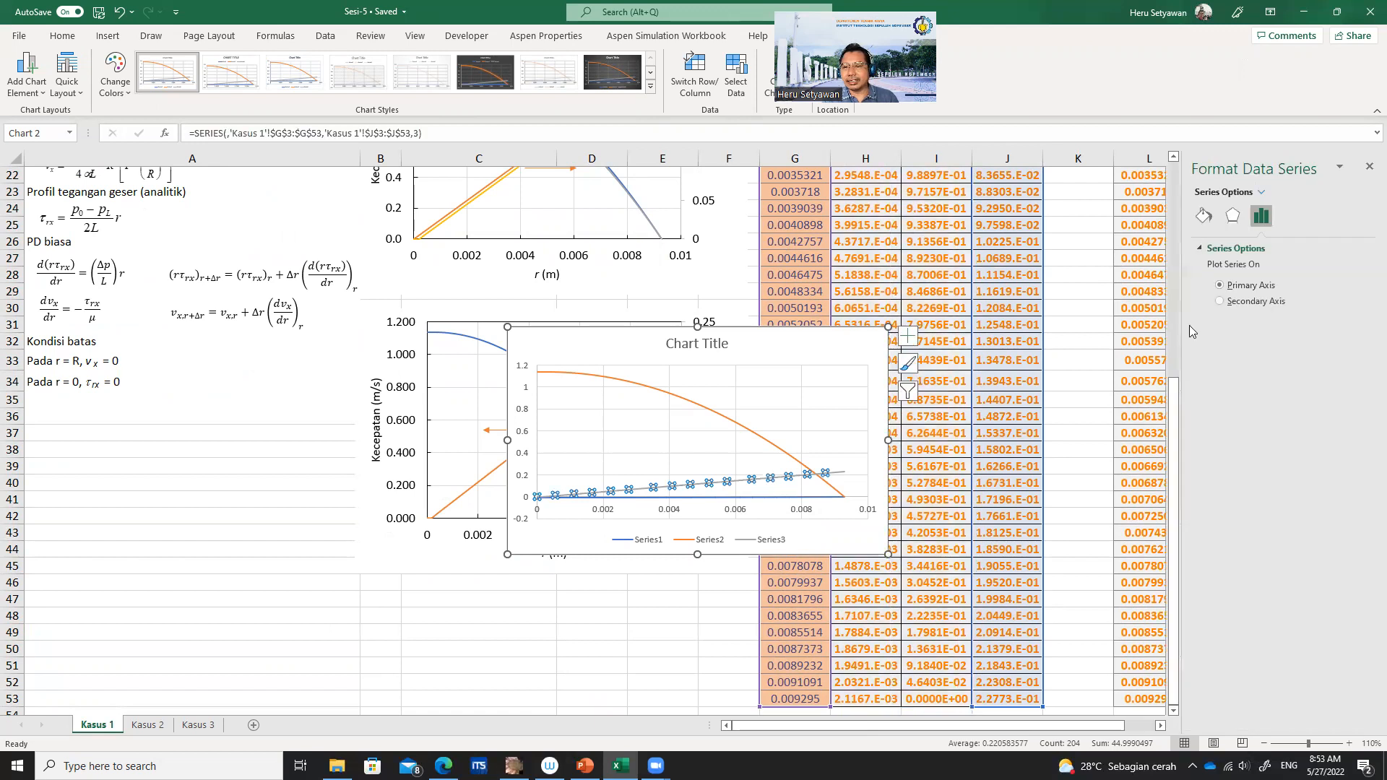
left_click(1220, 303)
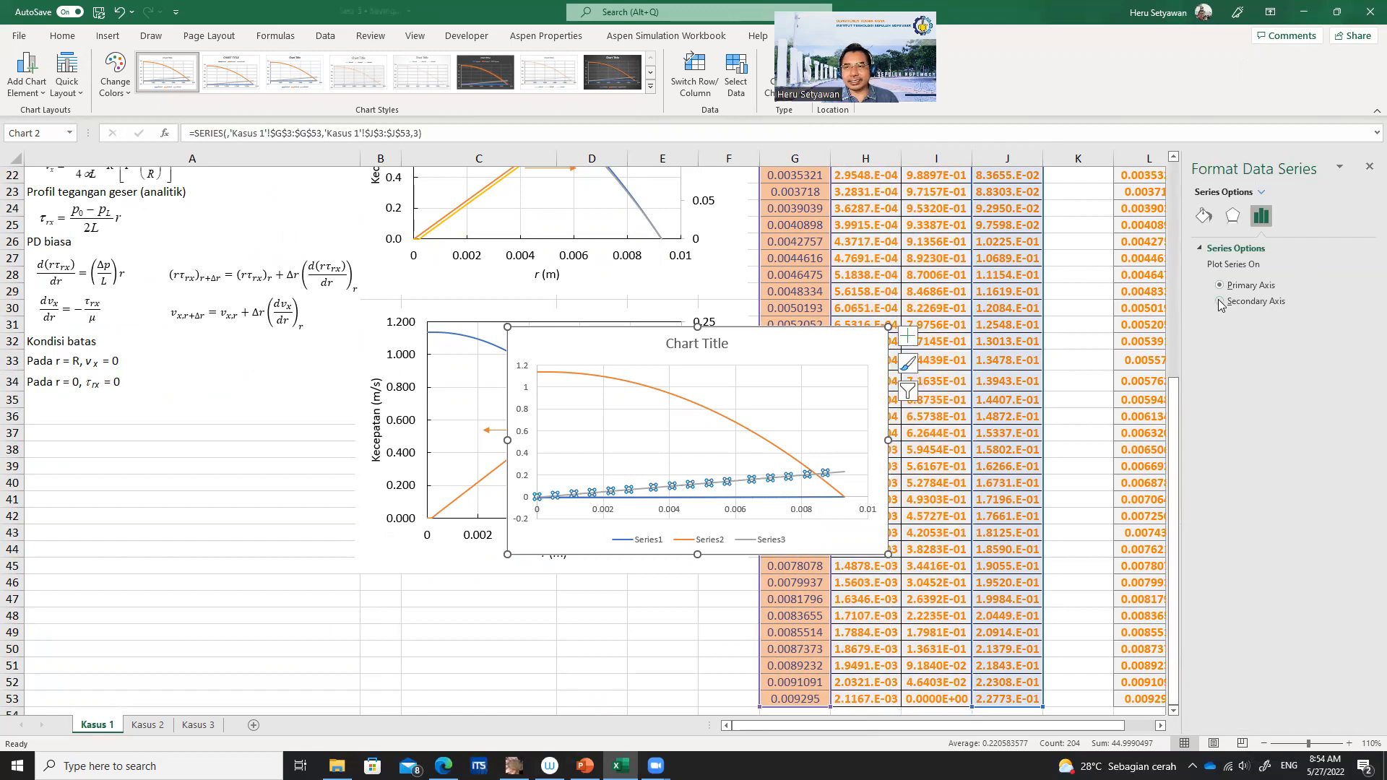
left_click(875, 524)
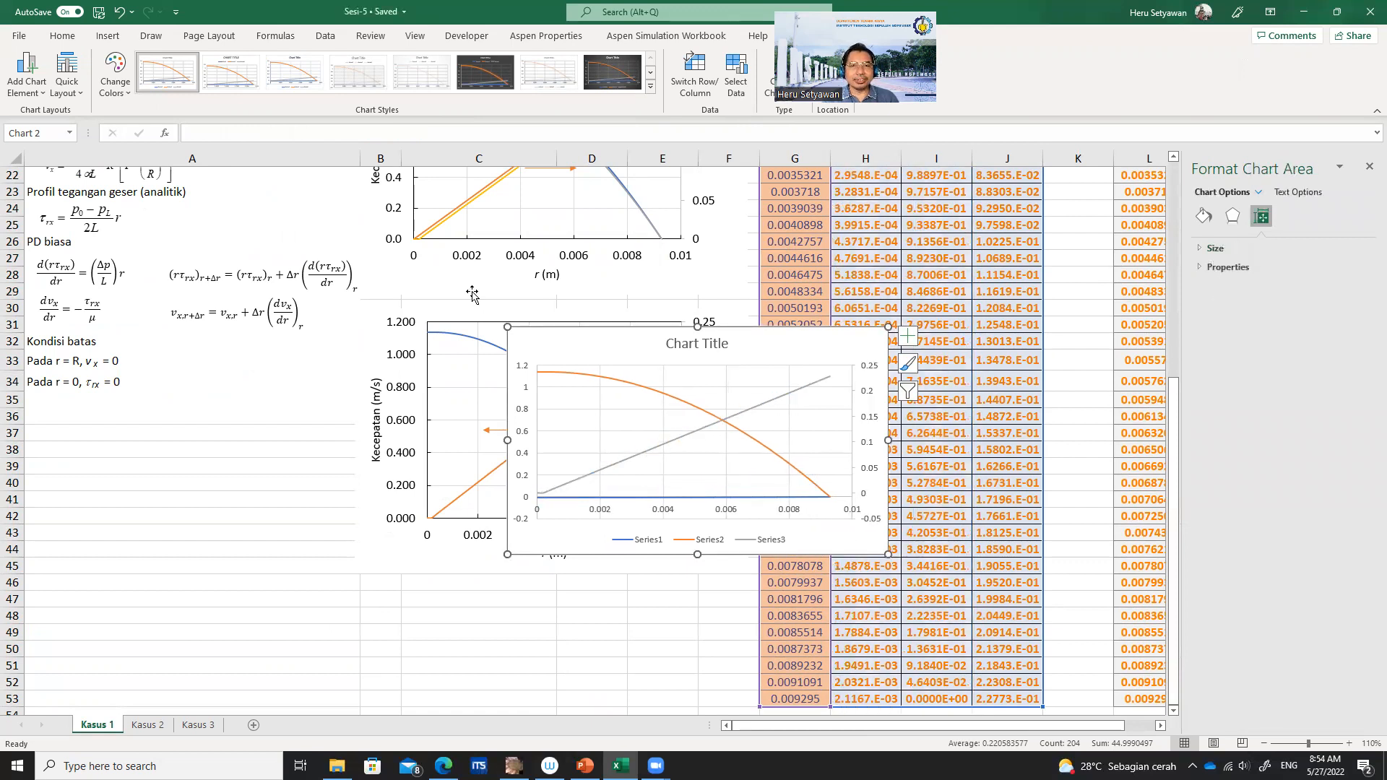
scroll(480, 302, "up", 4)
left_click_drag(786, 543, 1051, 245)
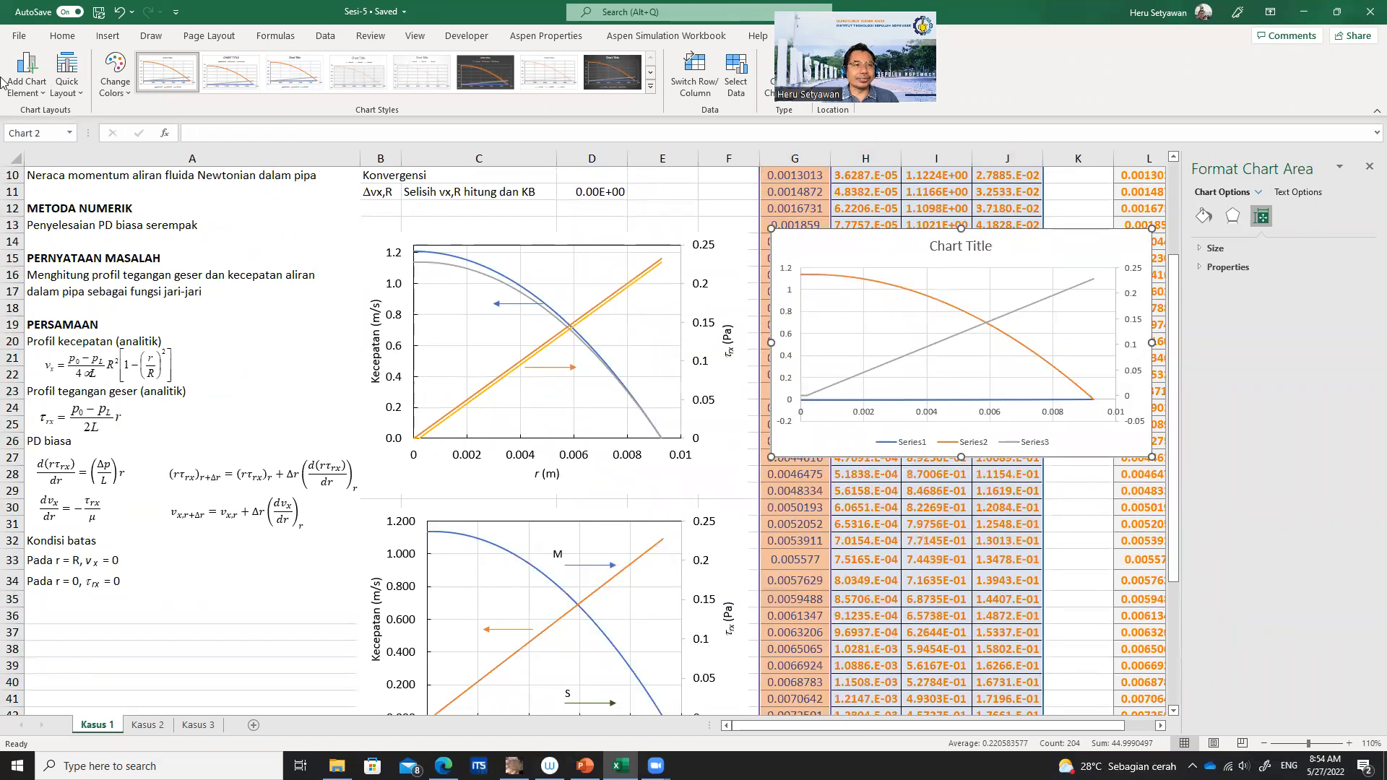
- Add a primary horizontal axis title to the new chart reading "r (m)"
left_click(36, 95)
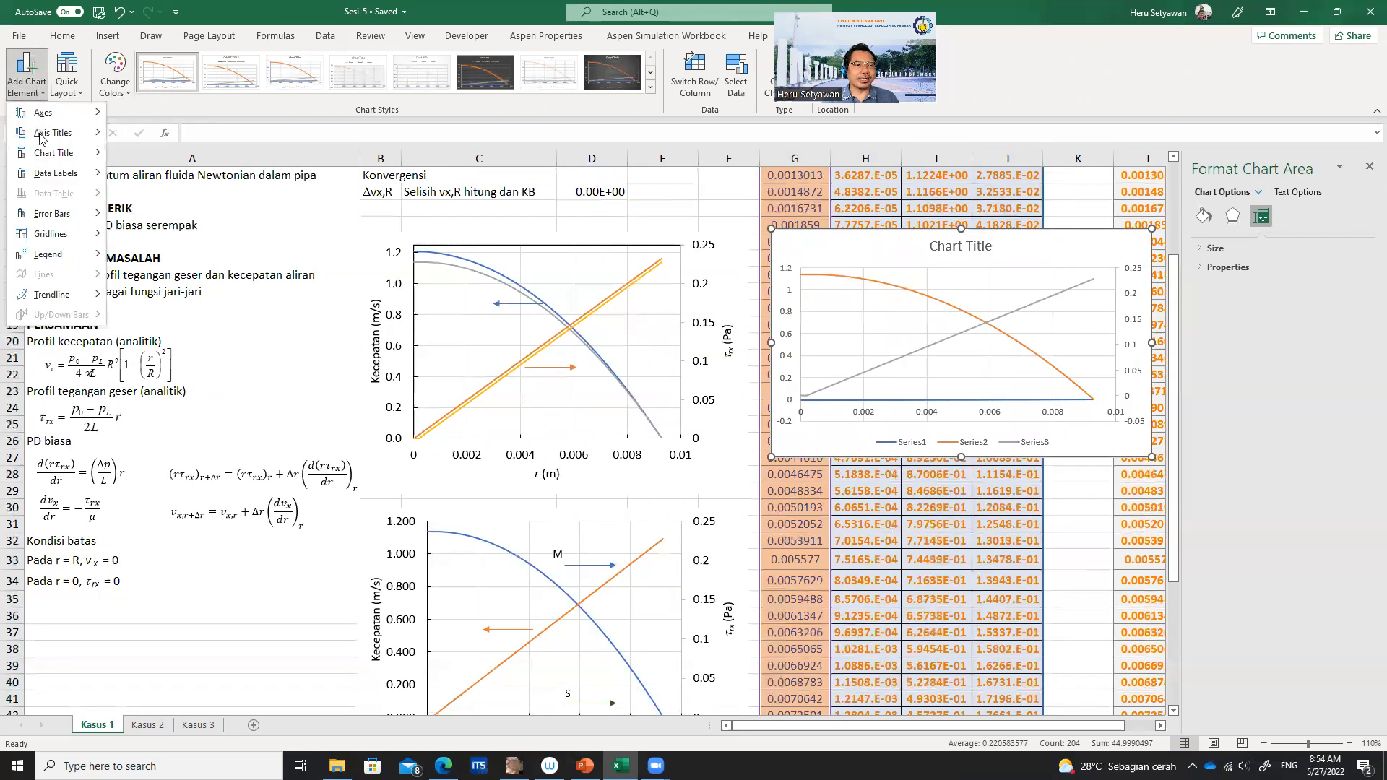
mouse_move(41, 137)
left_click(144, 136)
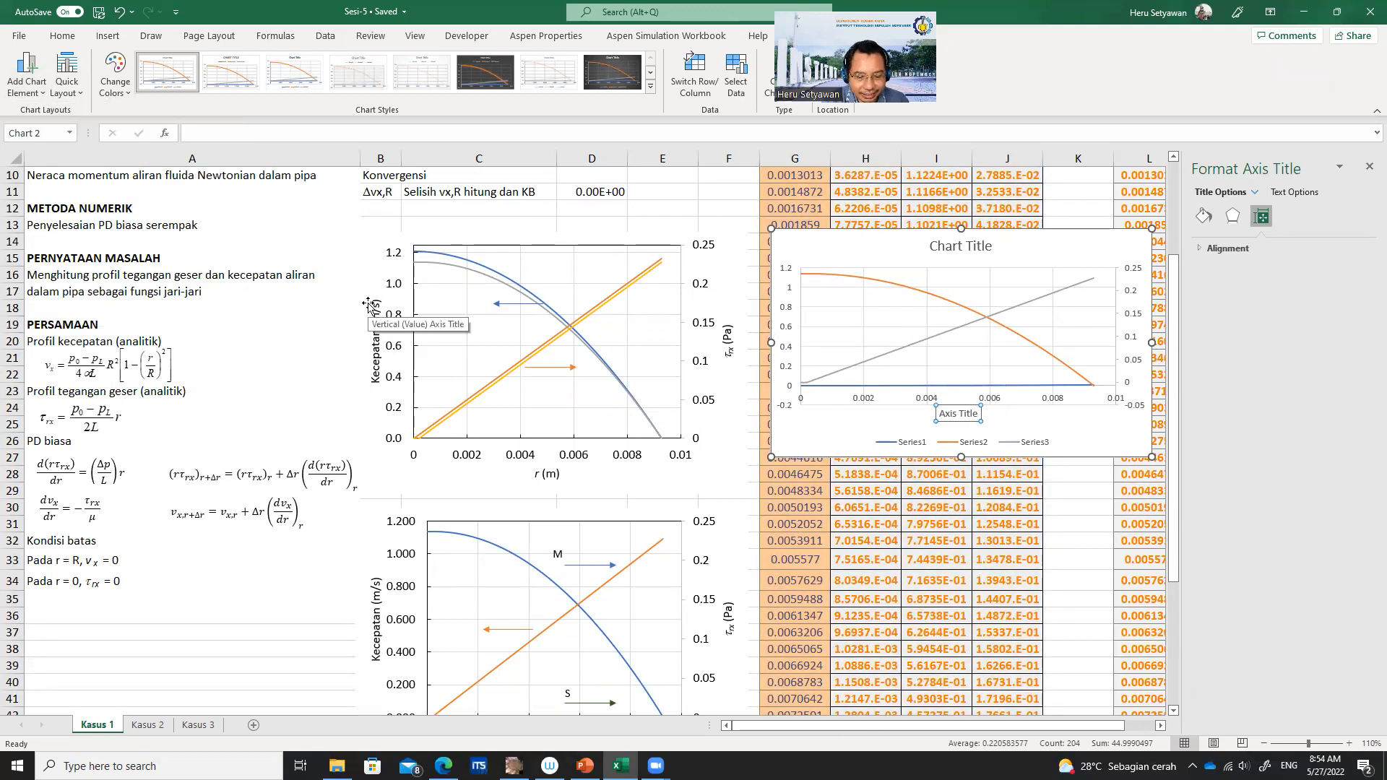
type("r (m)")
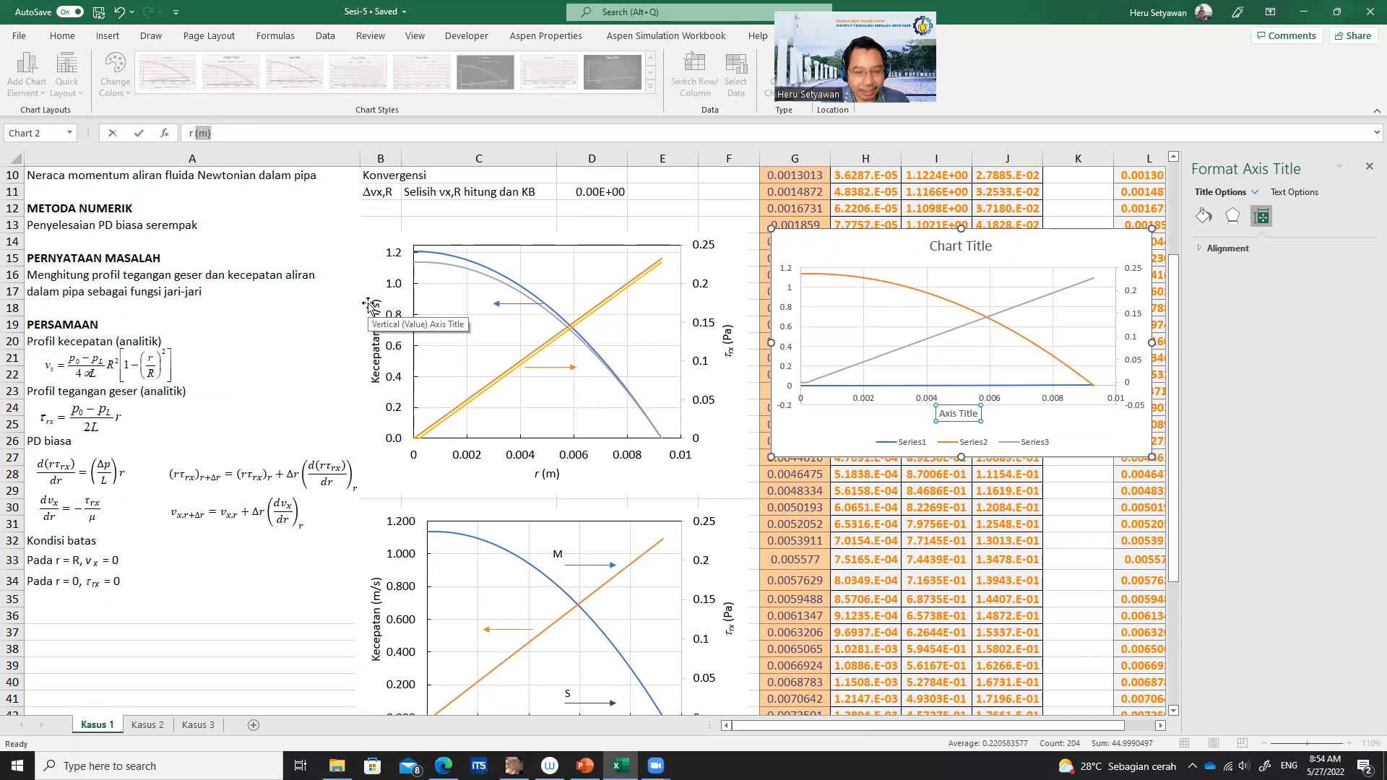
key("Return")
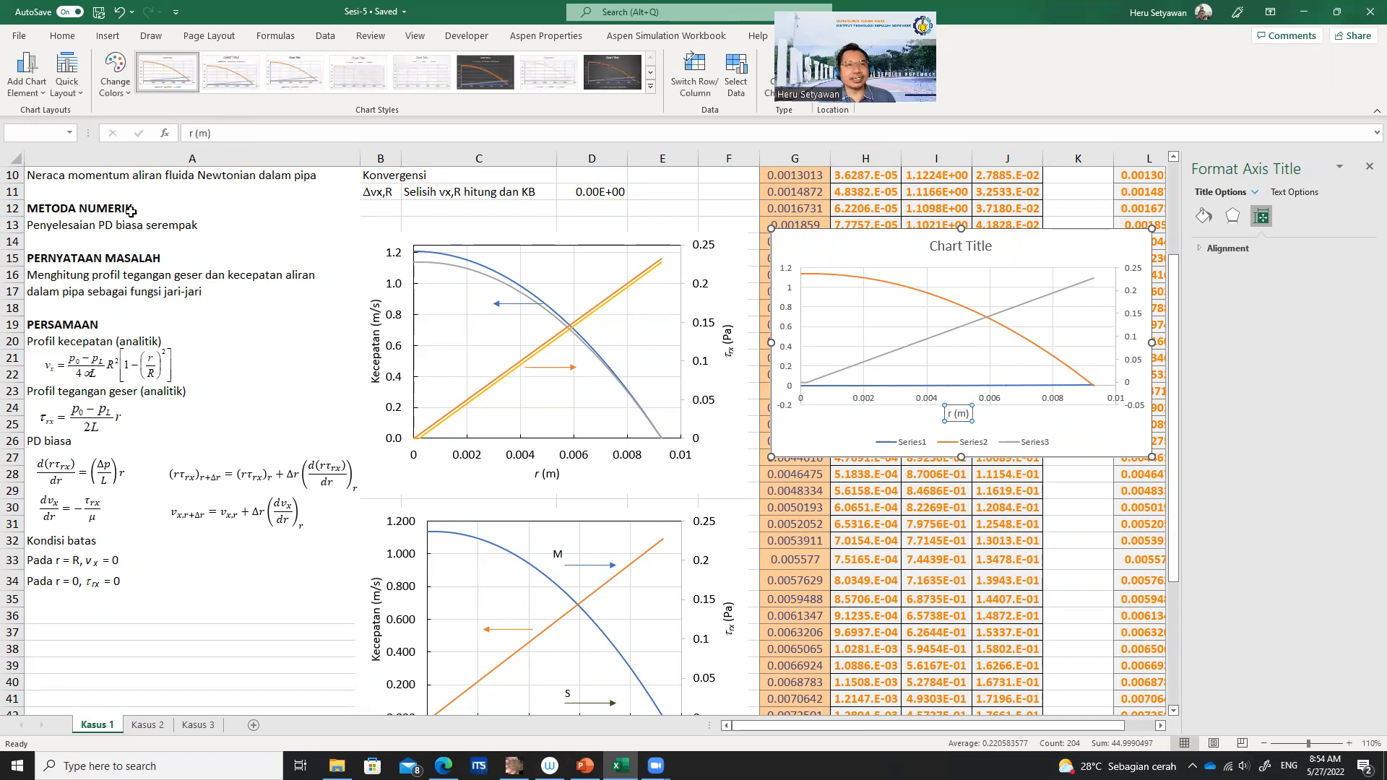
- Add a primary vertical axis title to the new chart reading "vx, m/s"
left_click(27, 80)
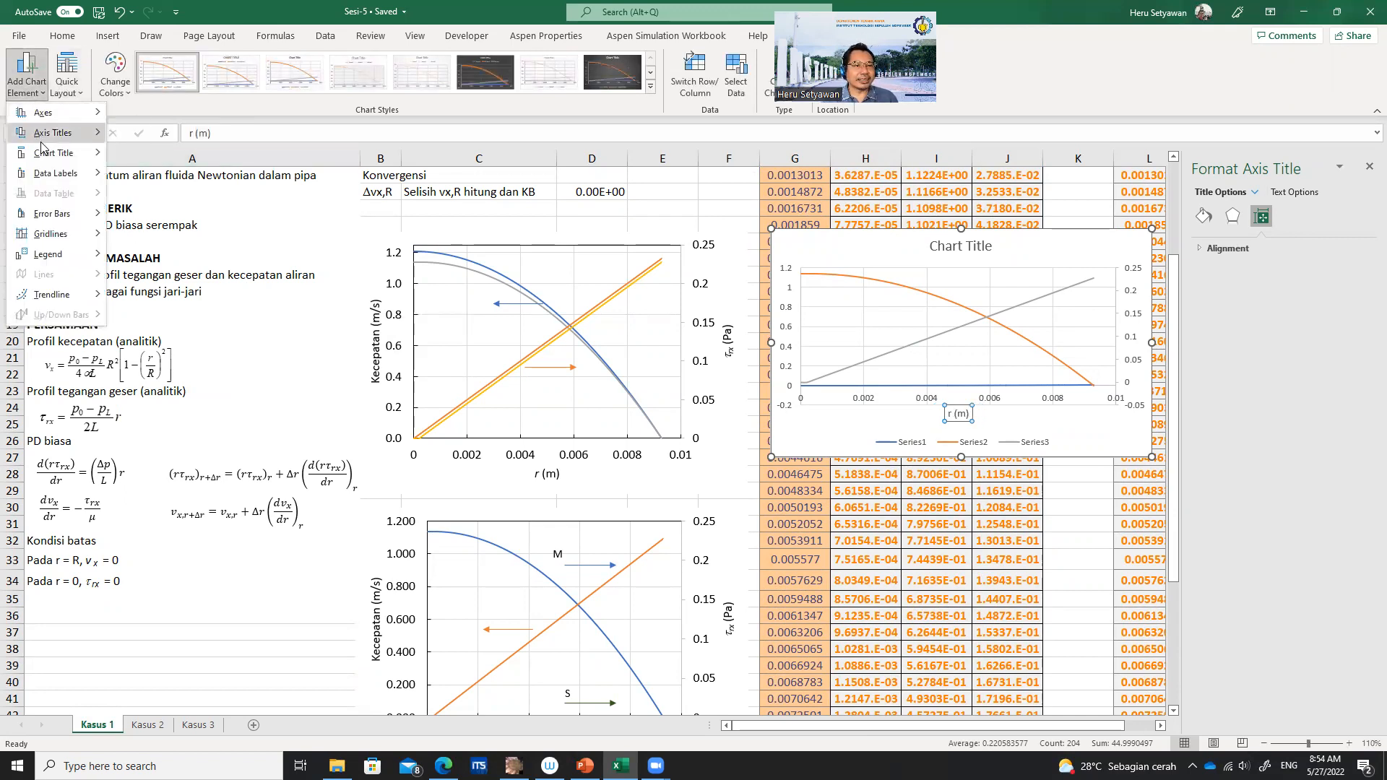
mouse_move(44, 135)
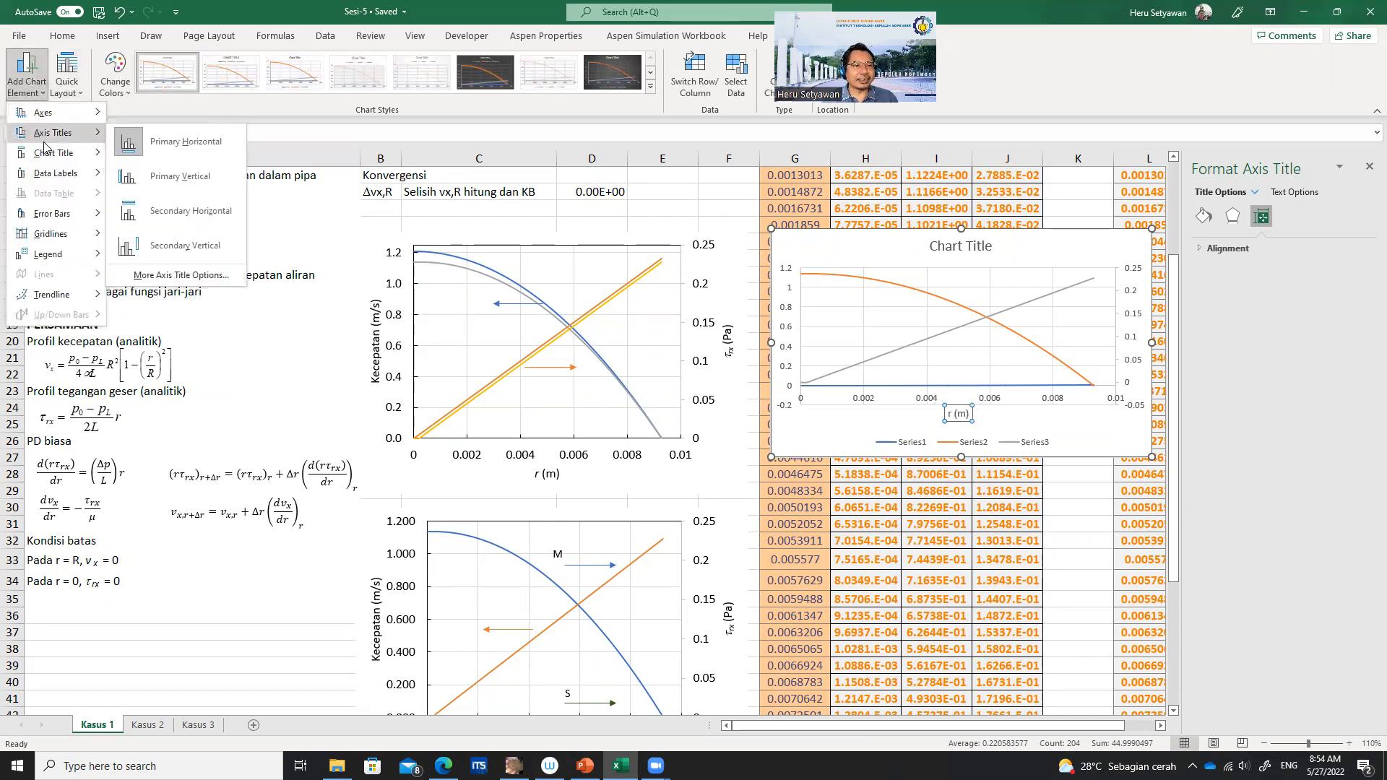
left_click(178, 177)
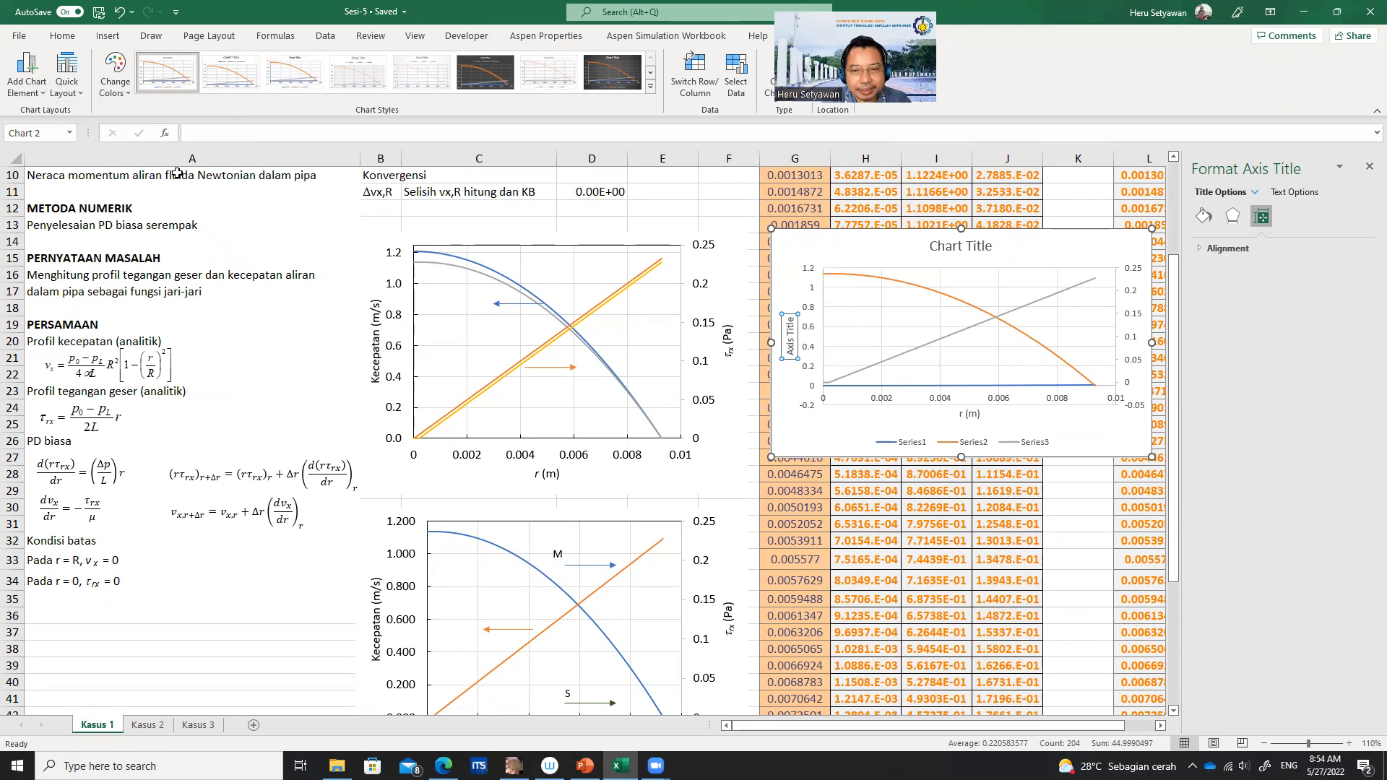
type("vx, m/s")
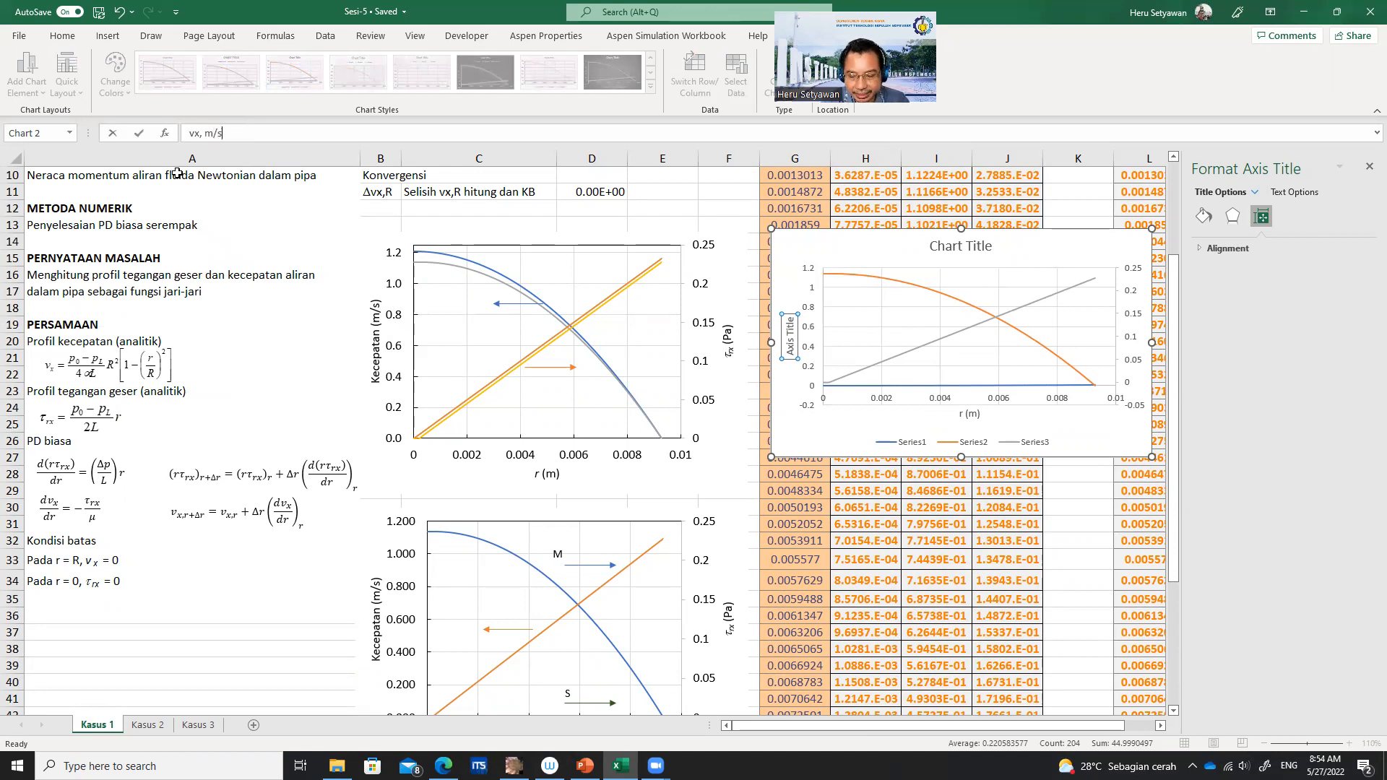
key("Return")
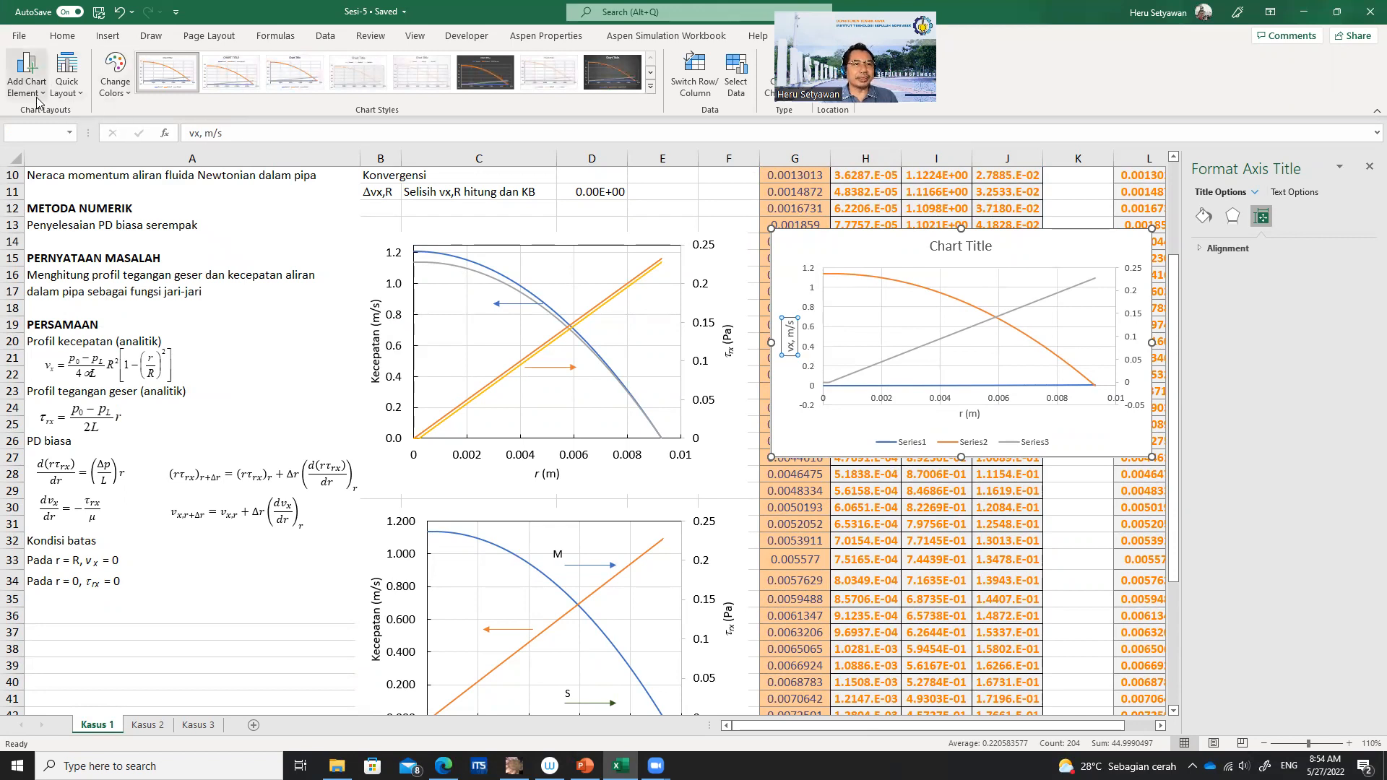
- Add a secondary vertical axis title to the new chart reading "trx, Pa"
left_click(36, 96)
mouse_move(65, 133)
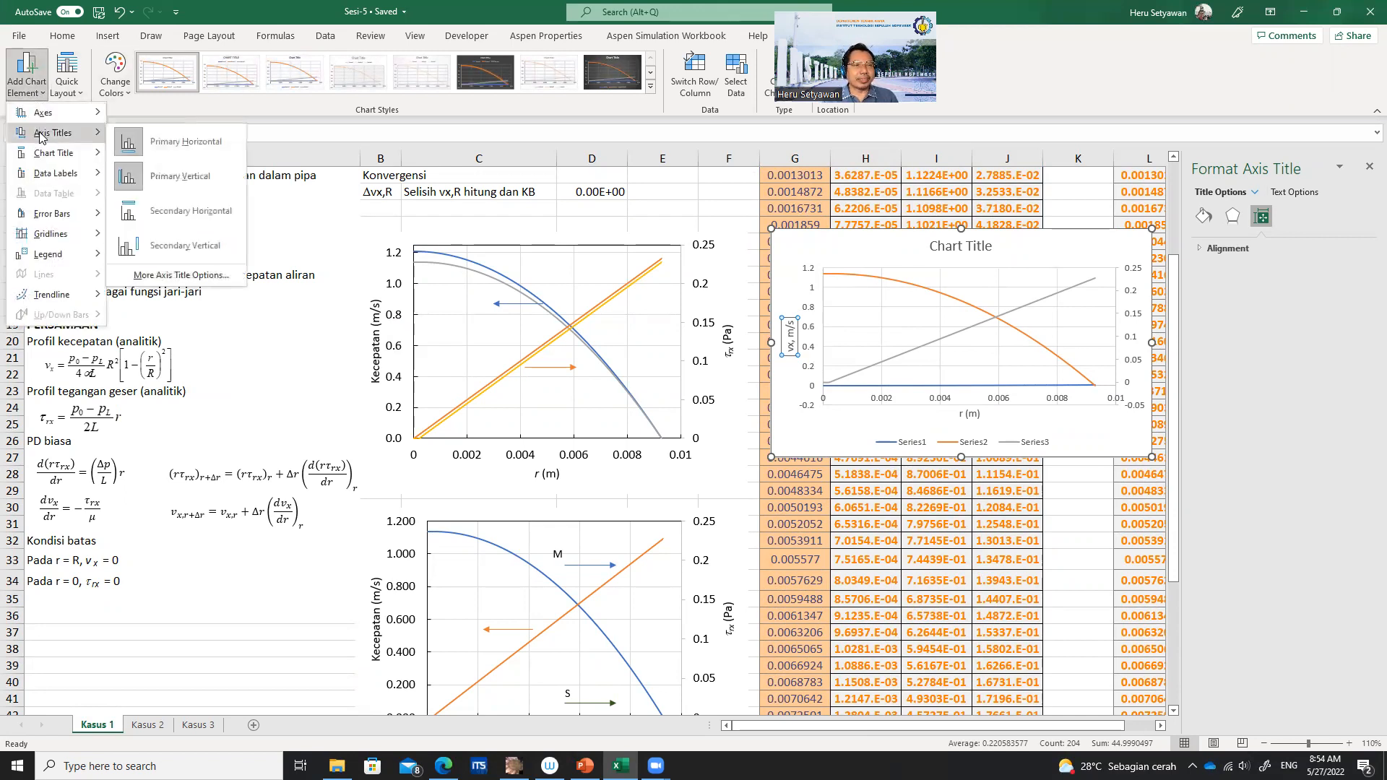
left_click(164, 246)
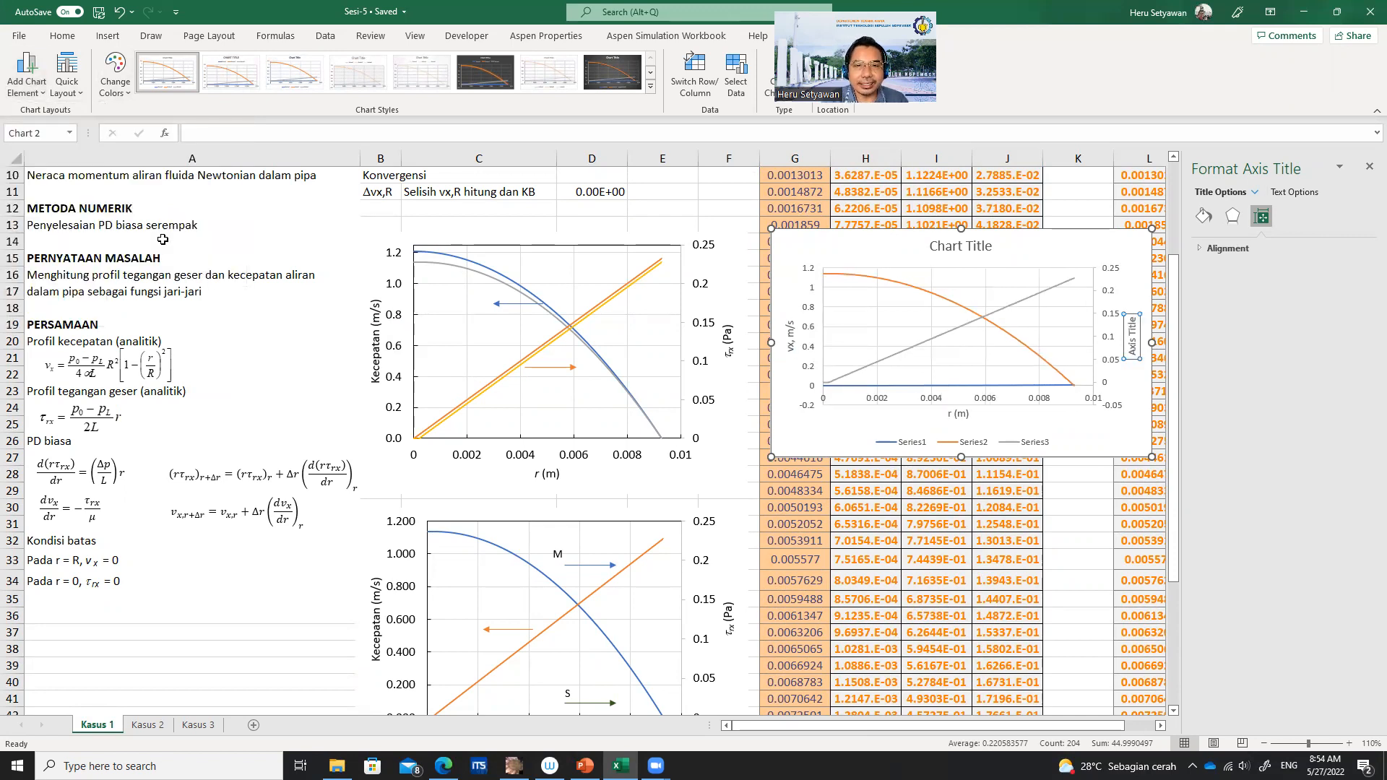
type("trx, Pa")
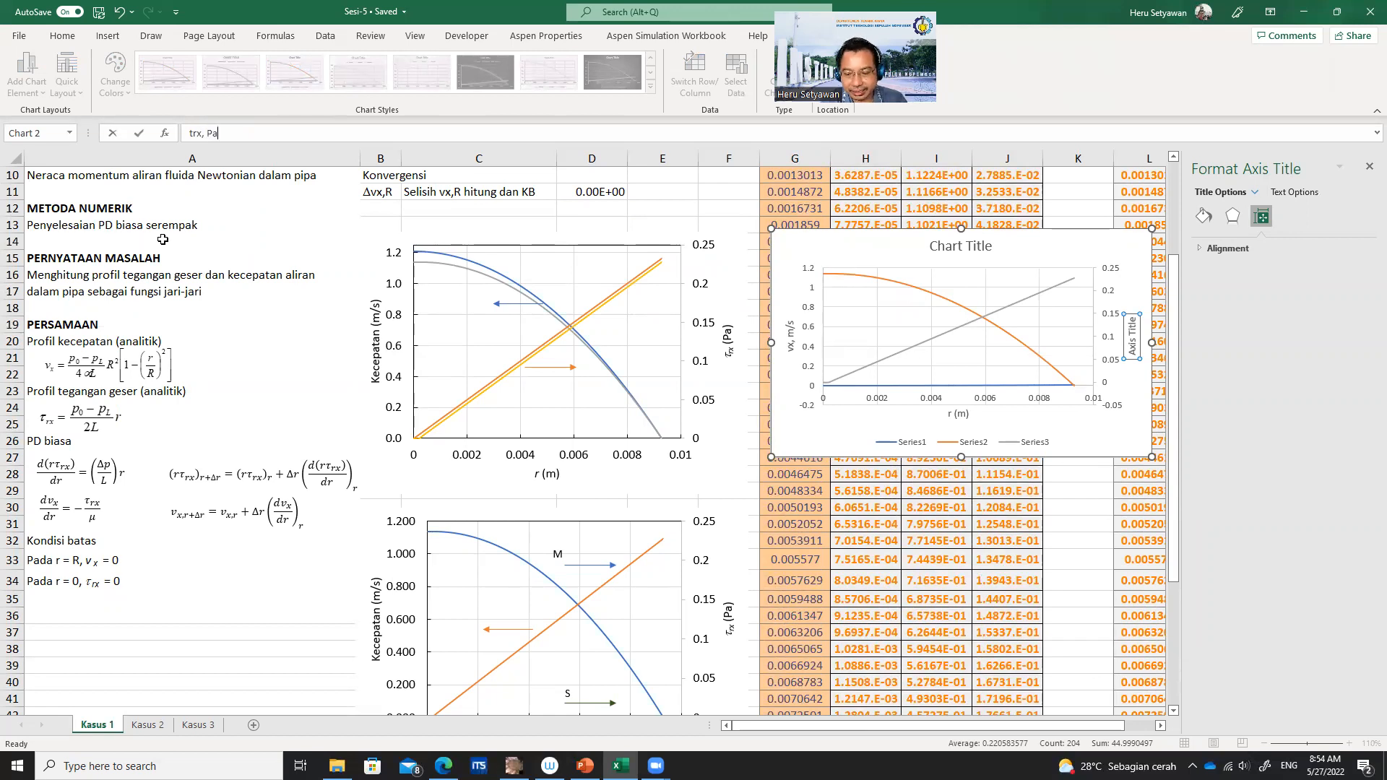
key("Return")
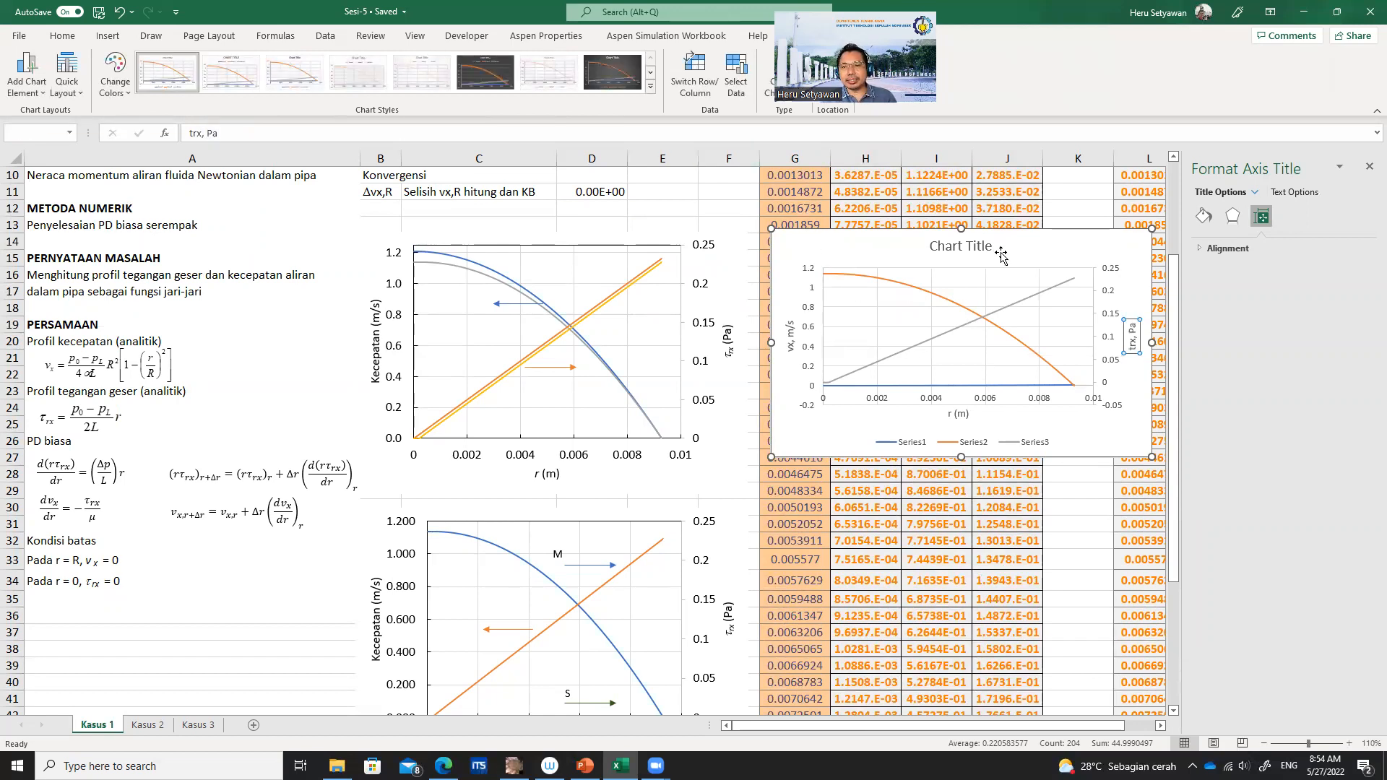
- Close the formatting pane and move the new chart down to about row 22, clear of the upper rows of the output tables
left_click(960, 247)
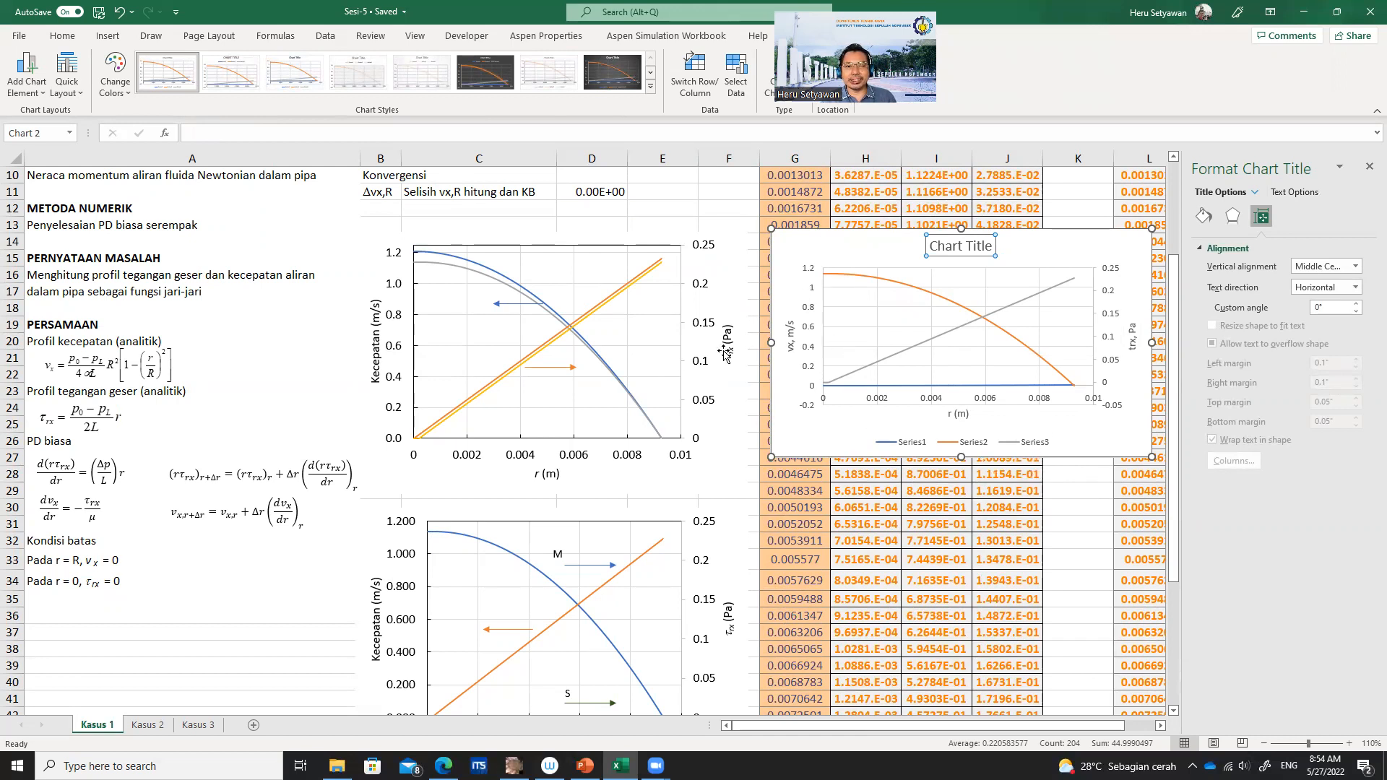
left_click(723, 323)
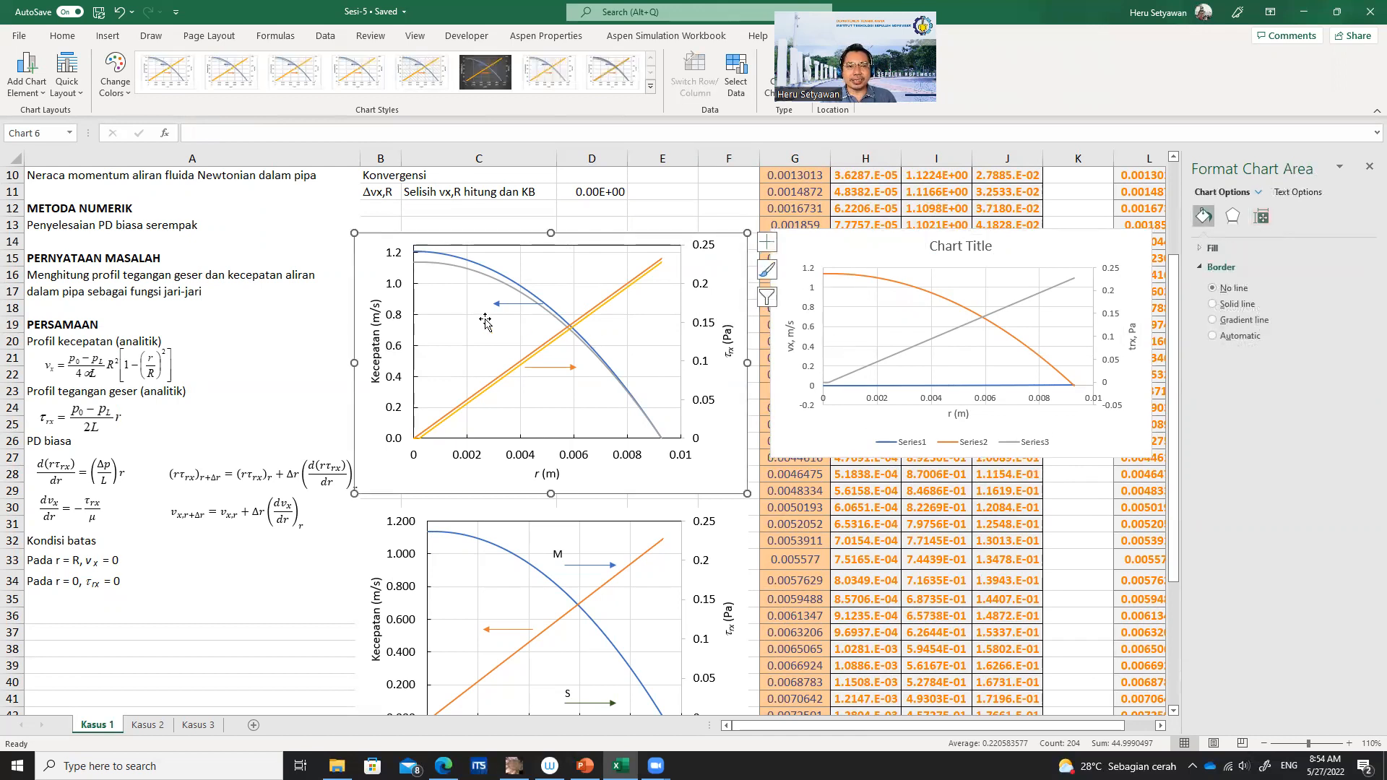
left_click(1369, 167)
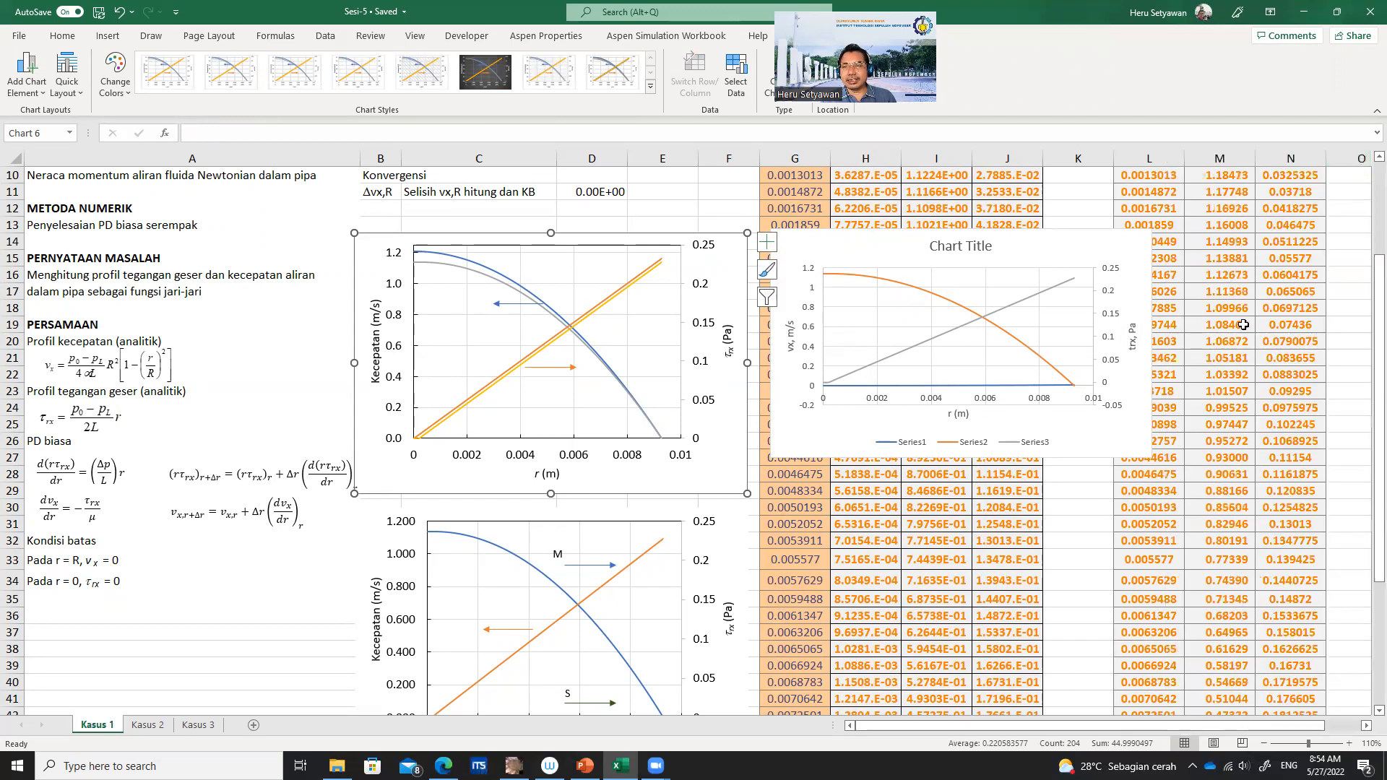
scroll(1246, 324, "up", 3)
left_click_drag(1056, 477, 1055, 558)
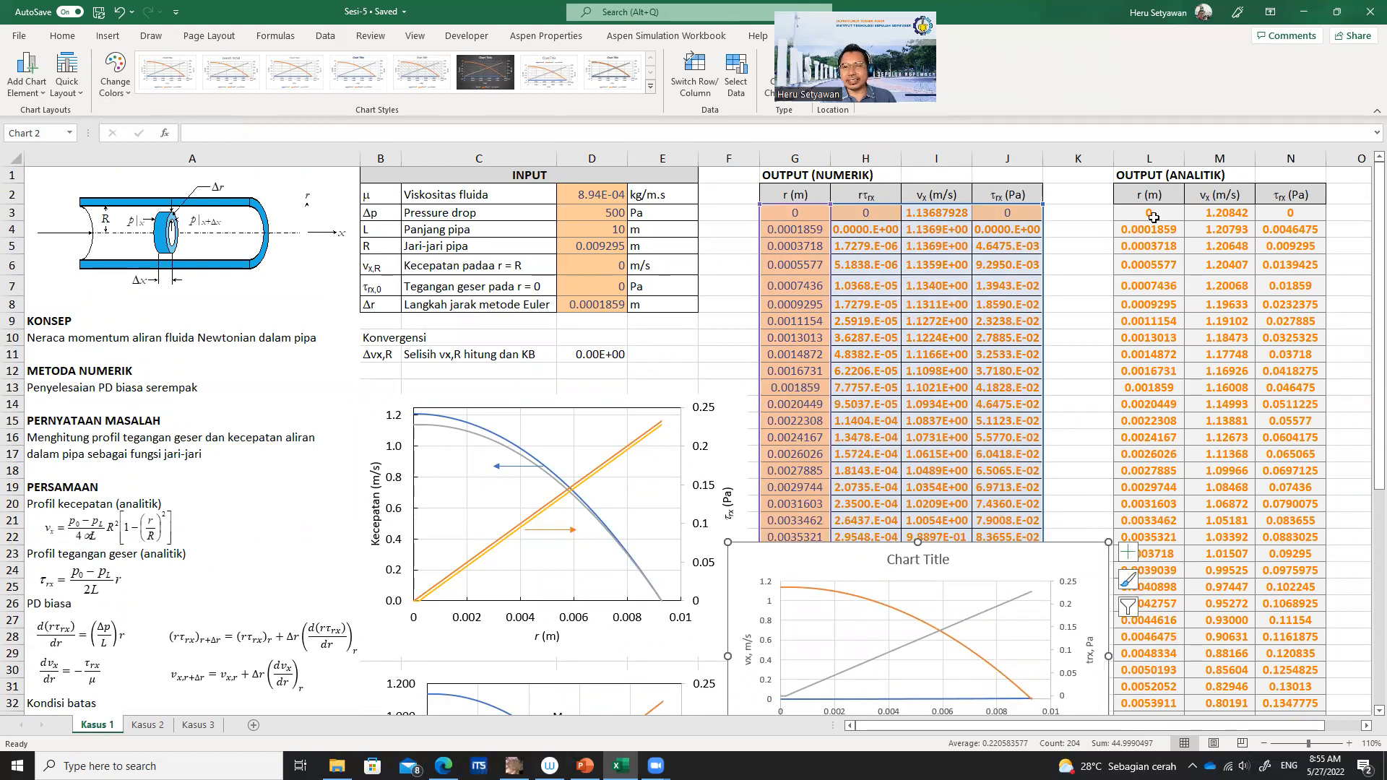
- Examine the analytical output entries for radius, velocity and shear stress in L3, L4, M4 and N4
left_click(1147, 213)
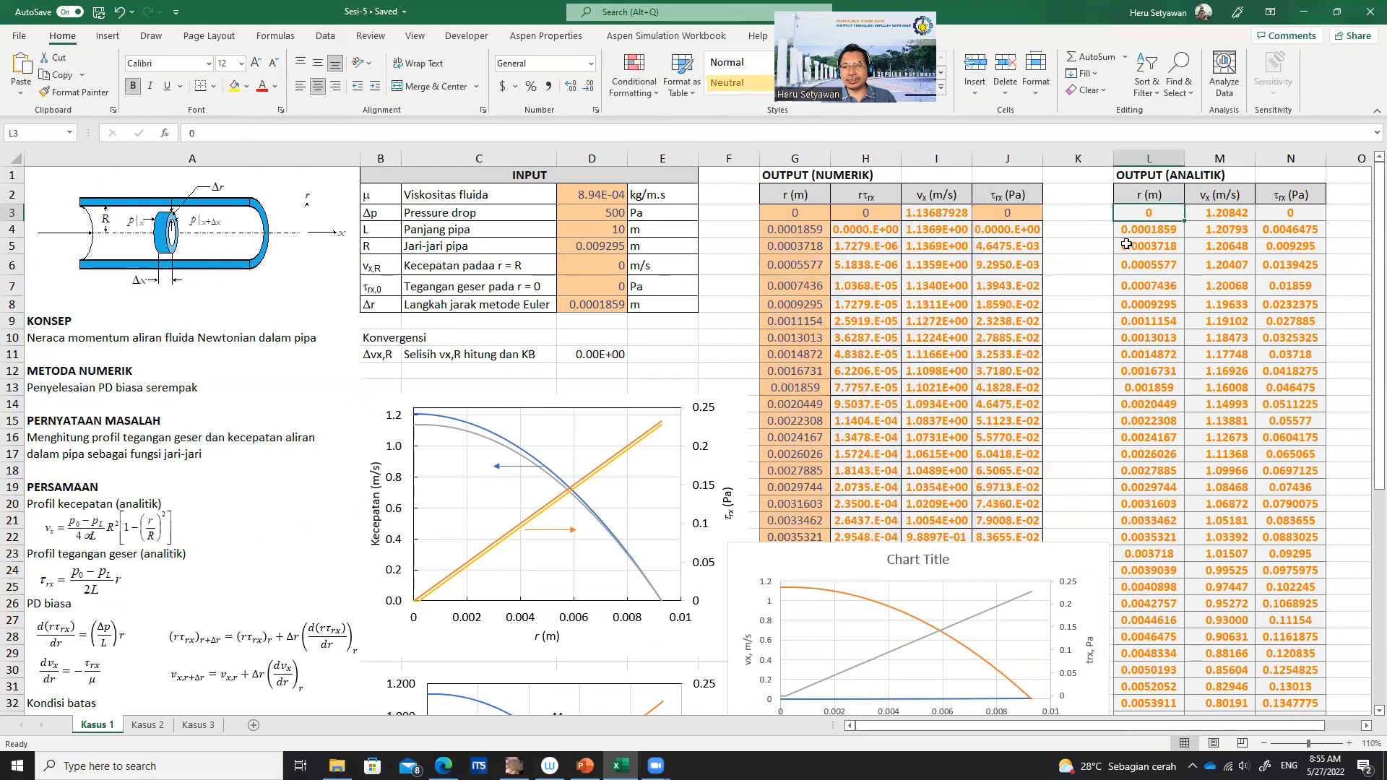
left_click(1159, 228)
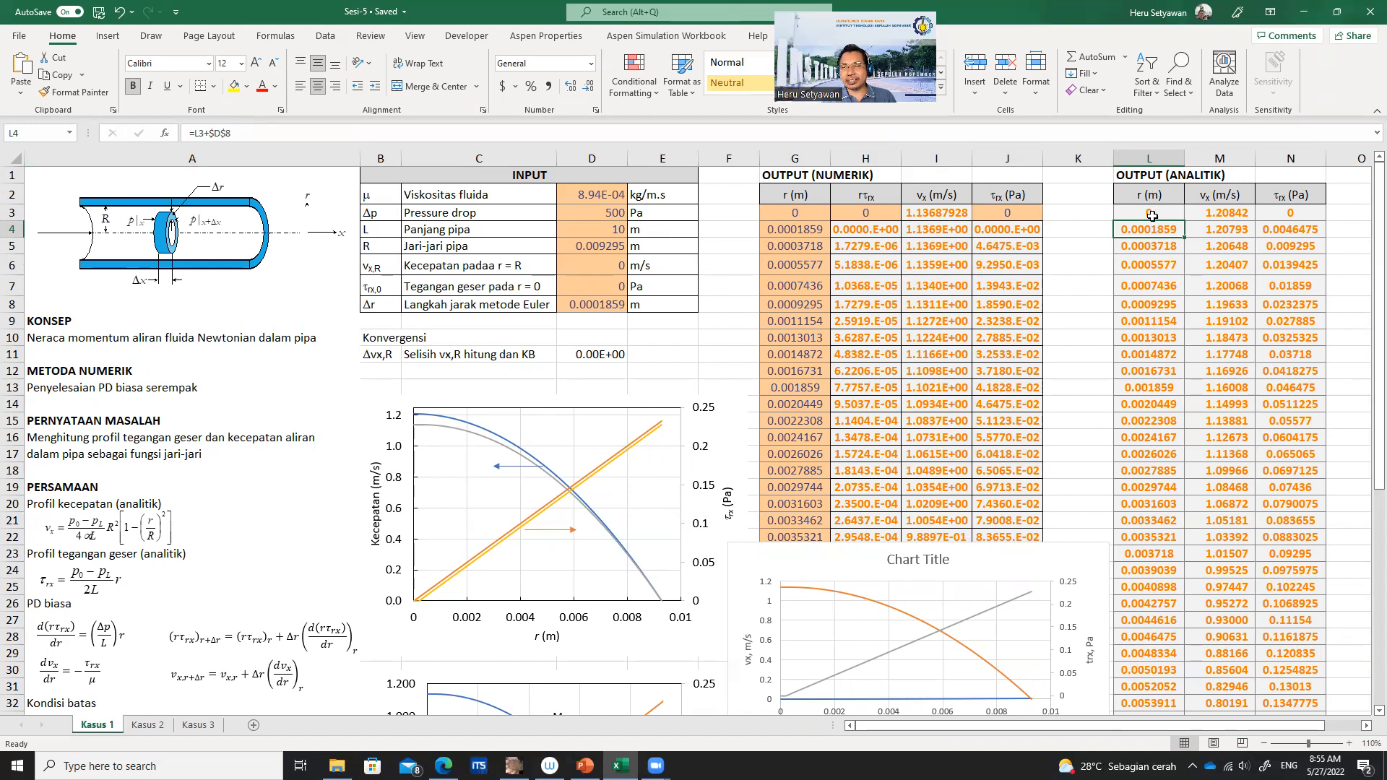
left_click(1218, 228)
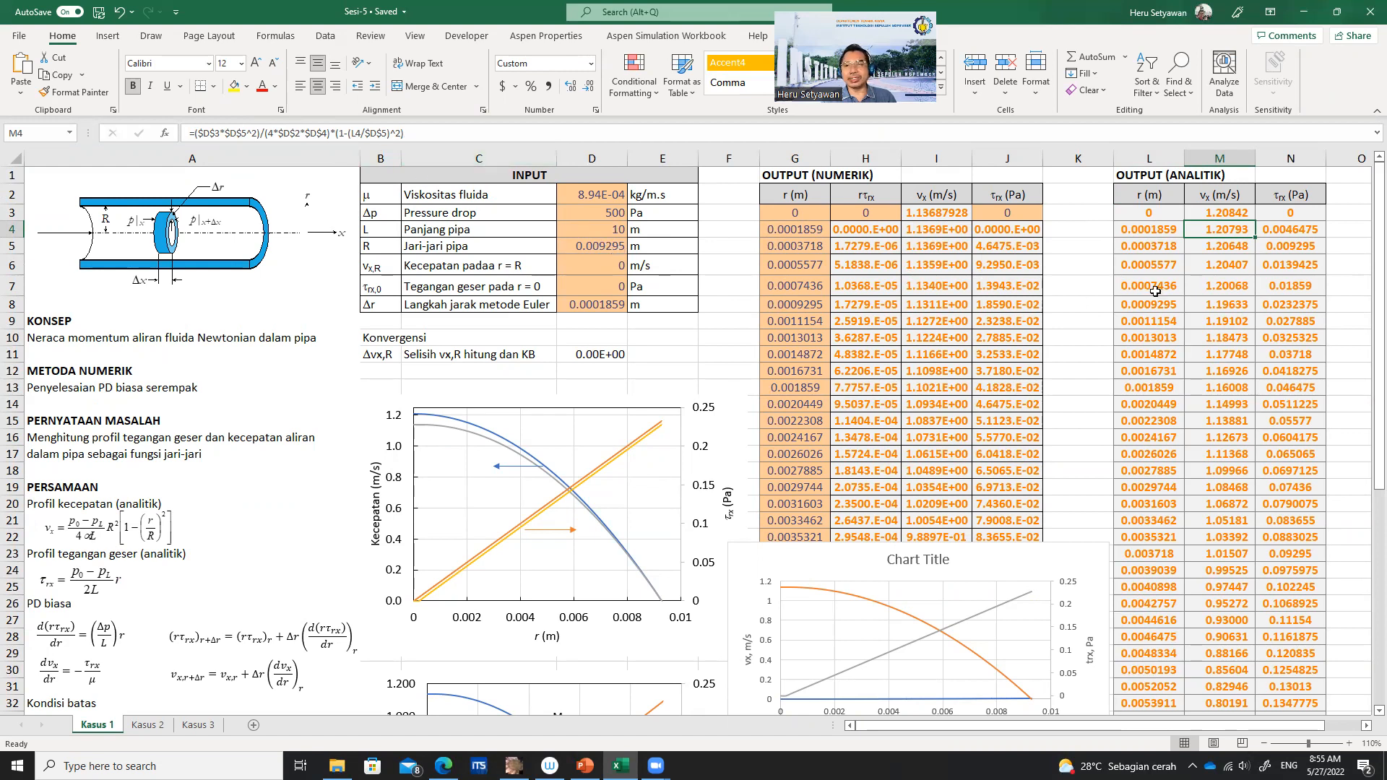
left_click(1285, 230)
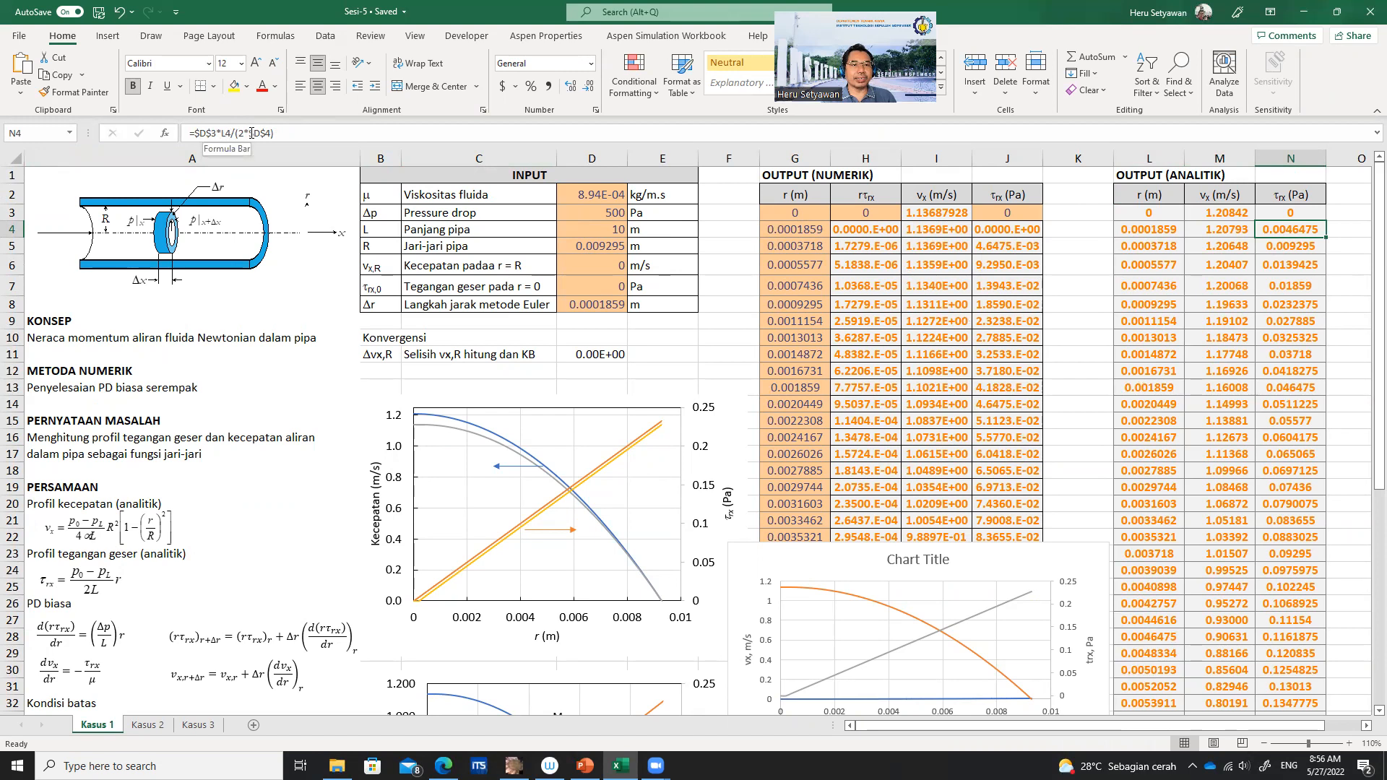
- Fill the analytical formulas in L4:N4 down to row 53
left_click(1160, 228)
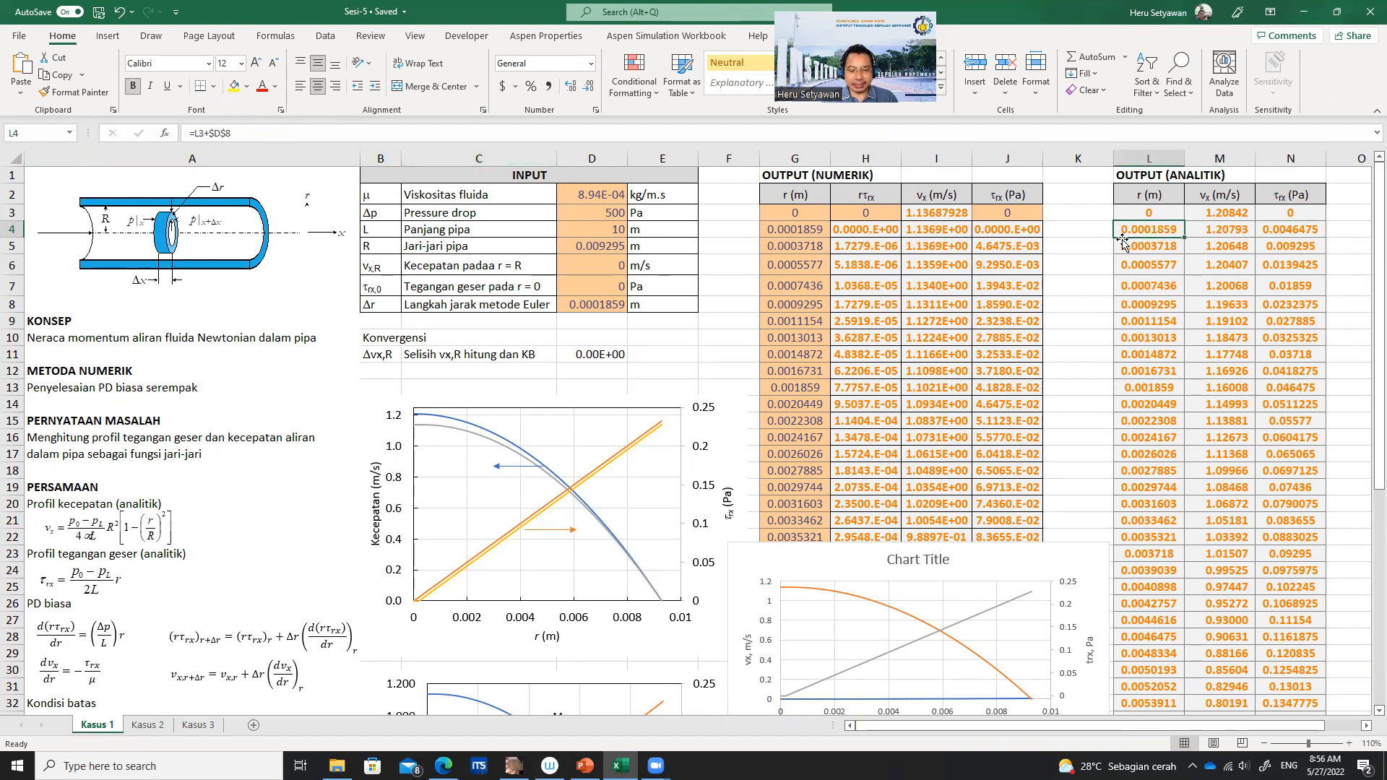
scroll(1256, 306, "down", 7)
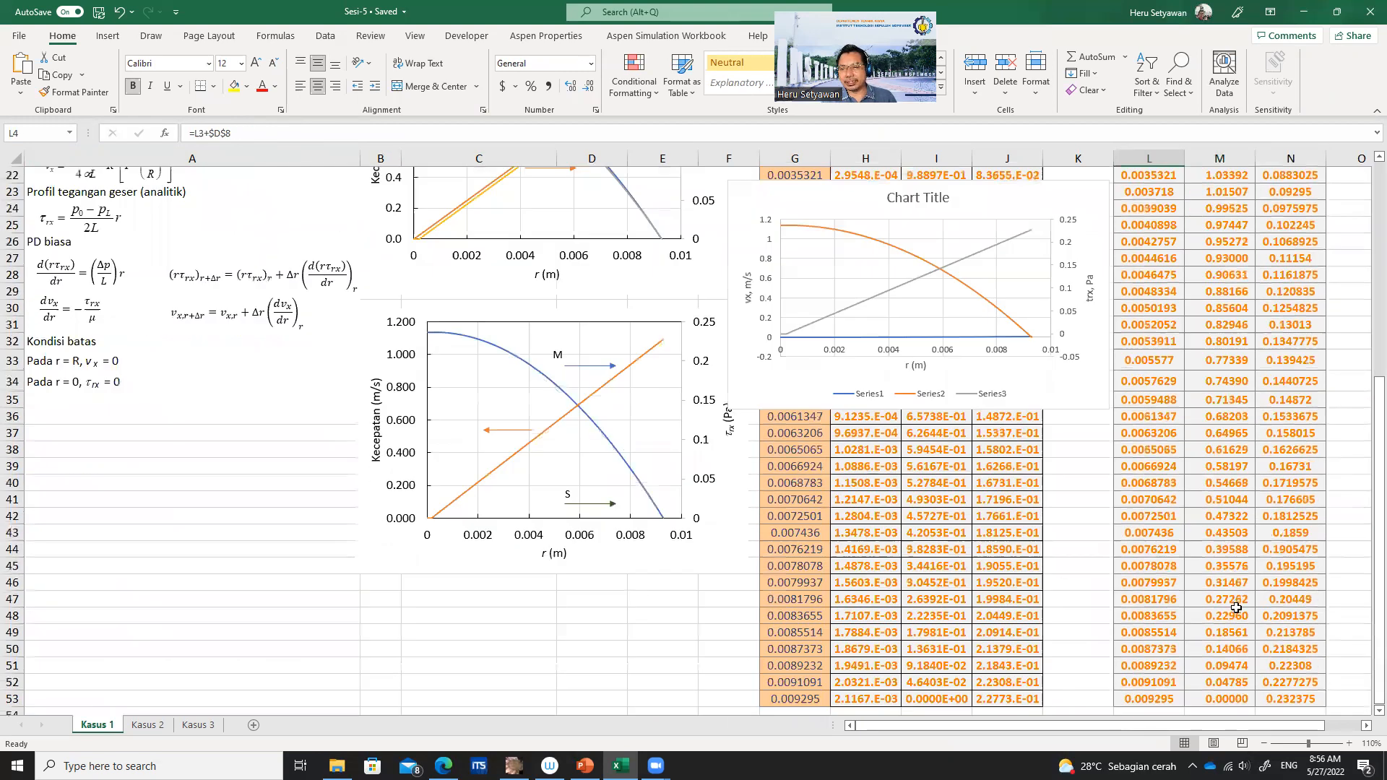
scroll(1228, 477, "up", 4)
scroll(1118, 320, "up", 3)
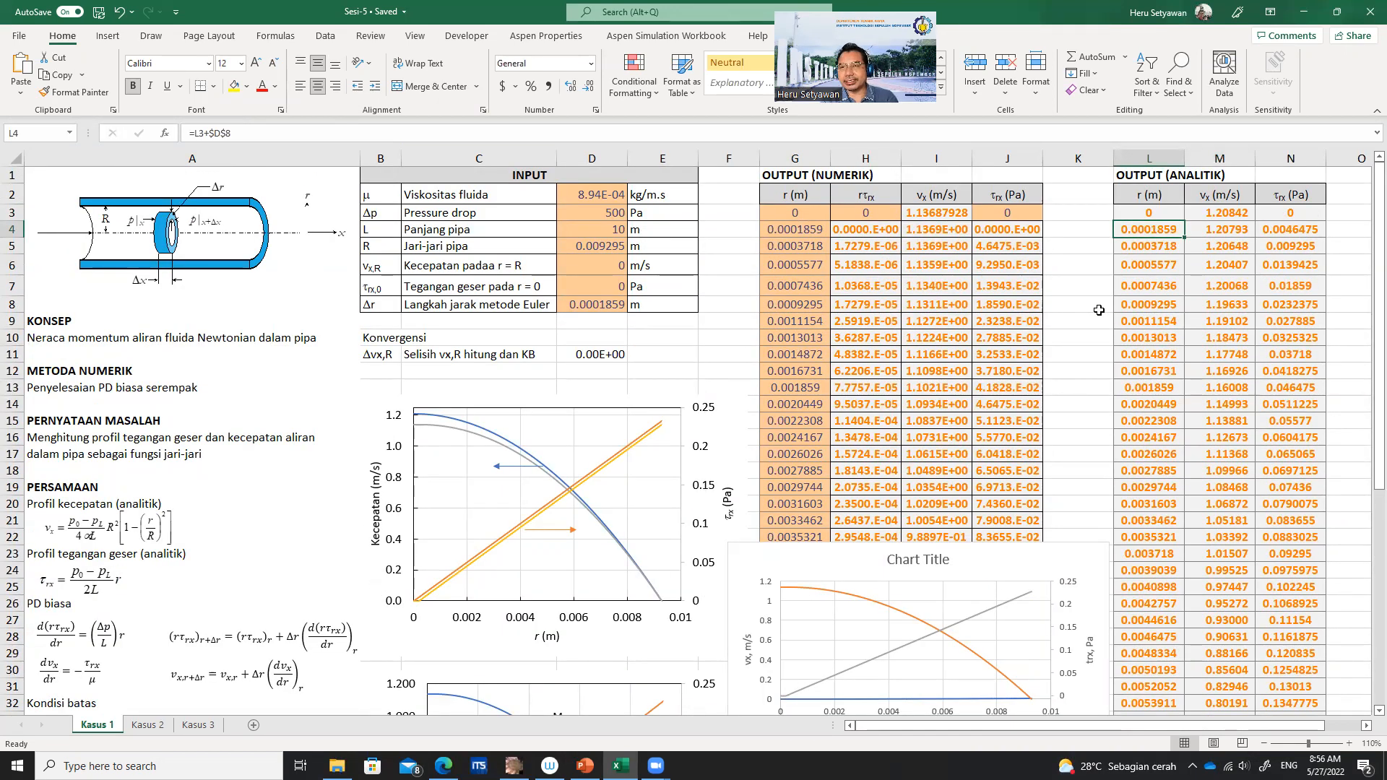
key("shift+Right")
key("shift+Right")
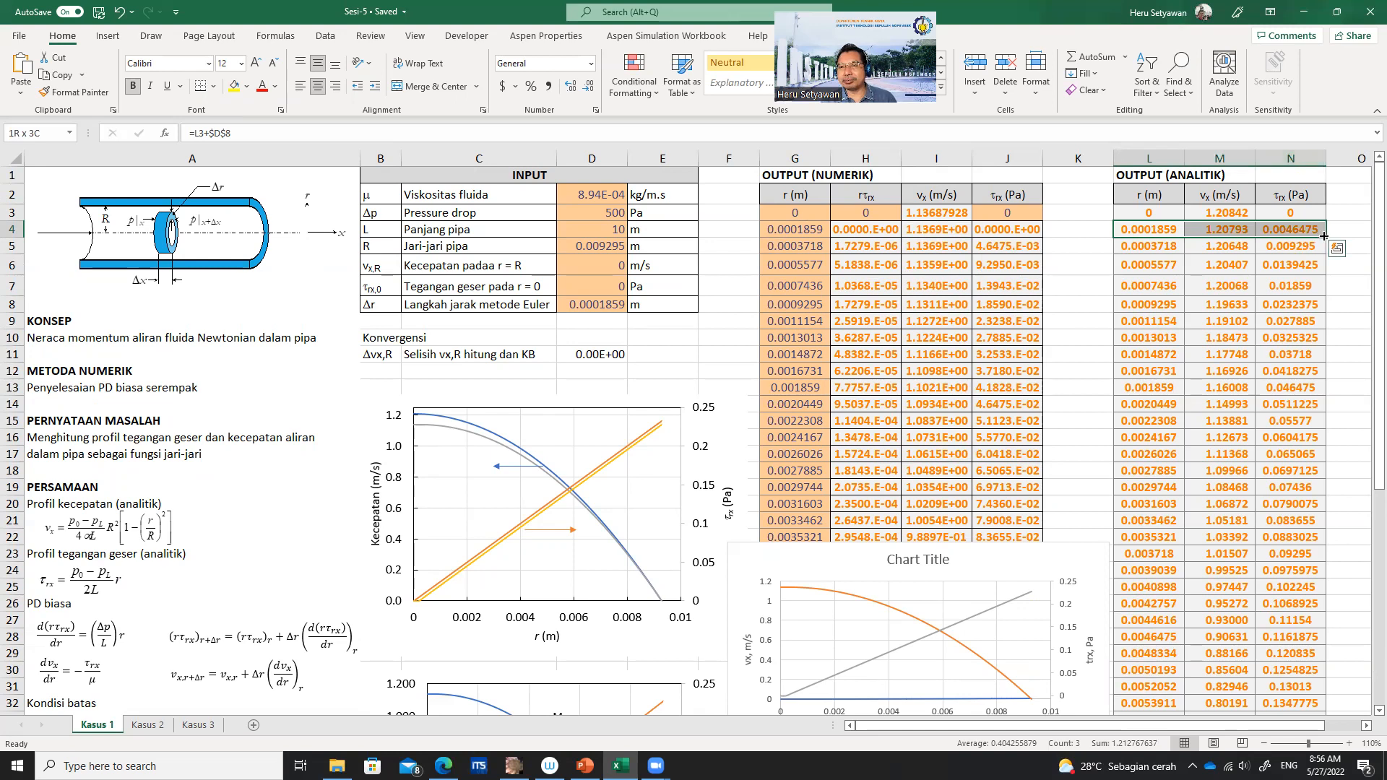
left_click_drag(1325, 236, 1286, 687)
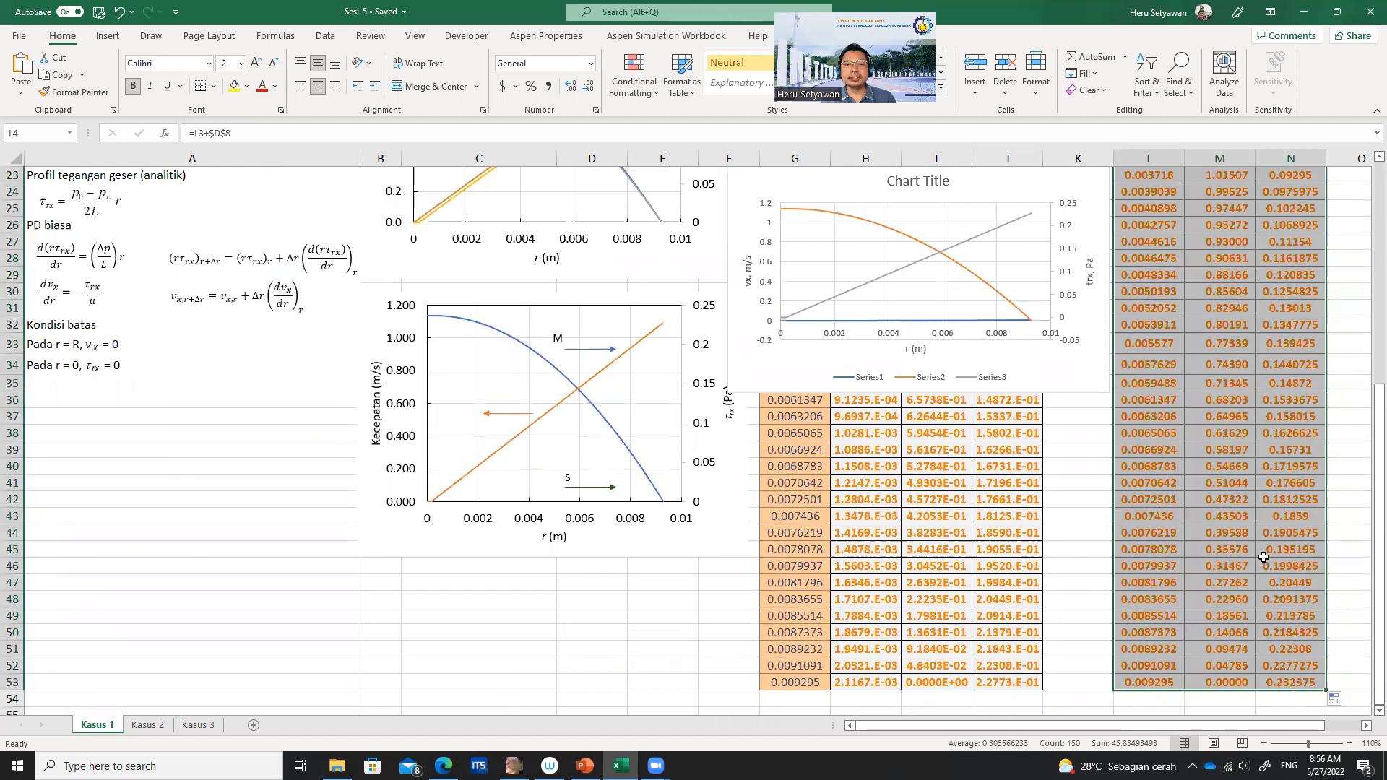
scroll(1264, 557, "up", 7)
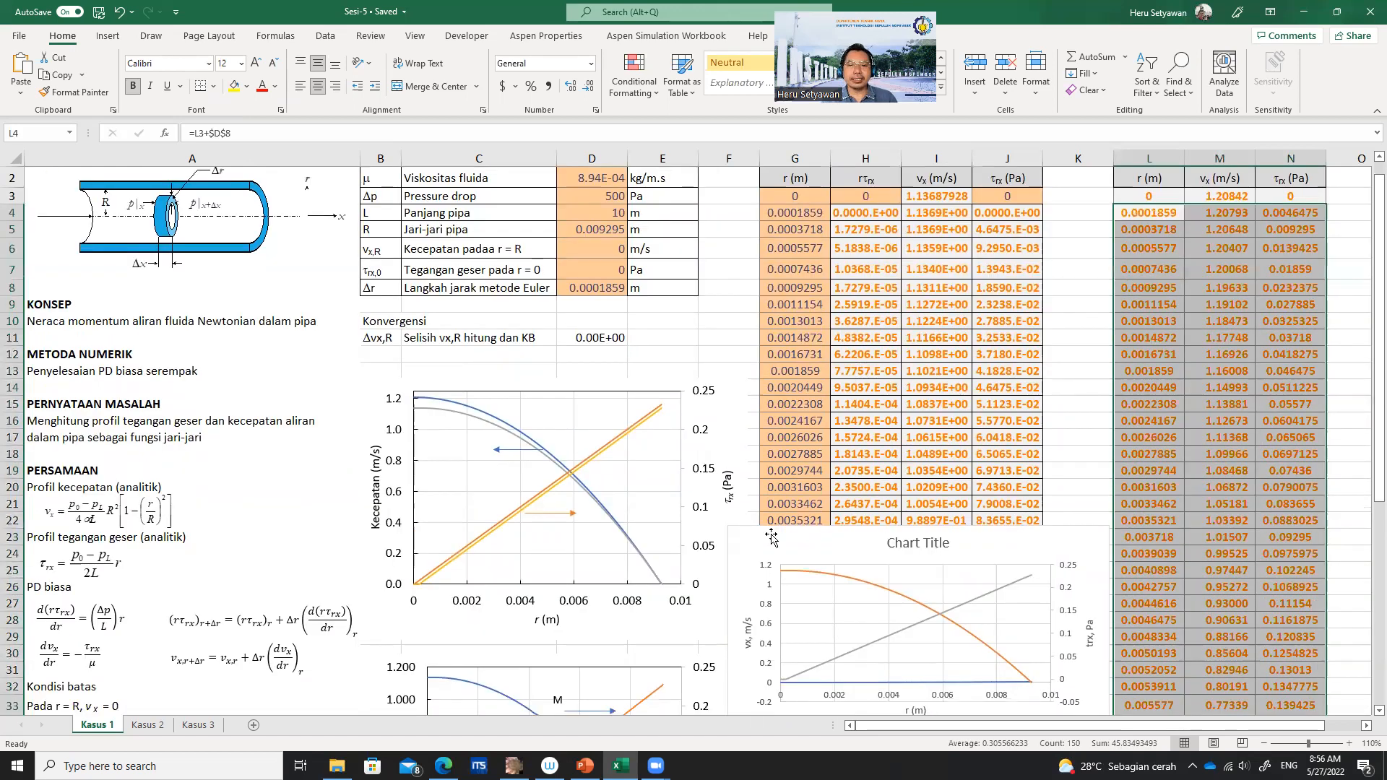
- Review the data series listed in the comparison chart's data source and leave them as they are
left_click(696, 409)
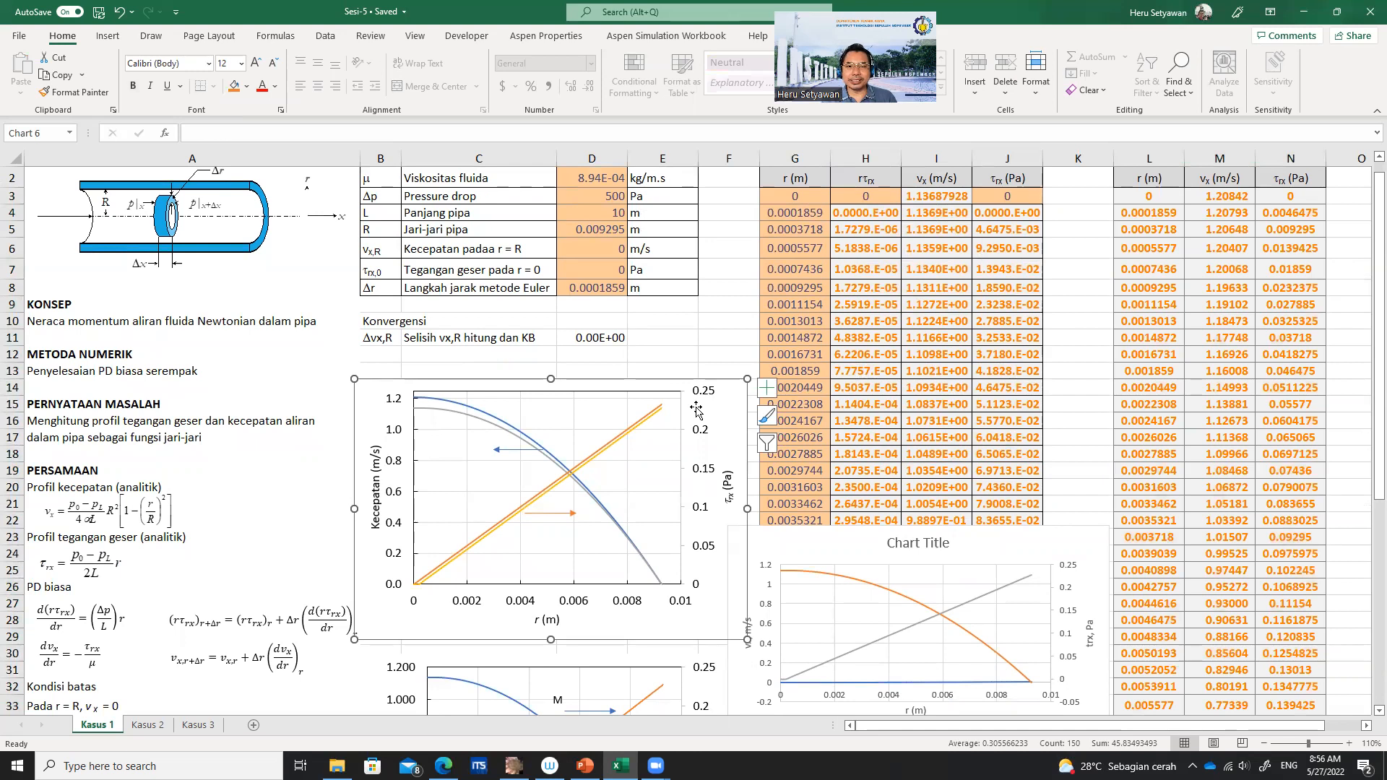
right_click(696, 409)
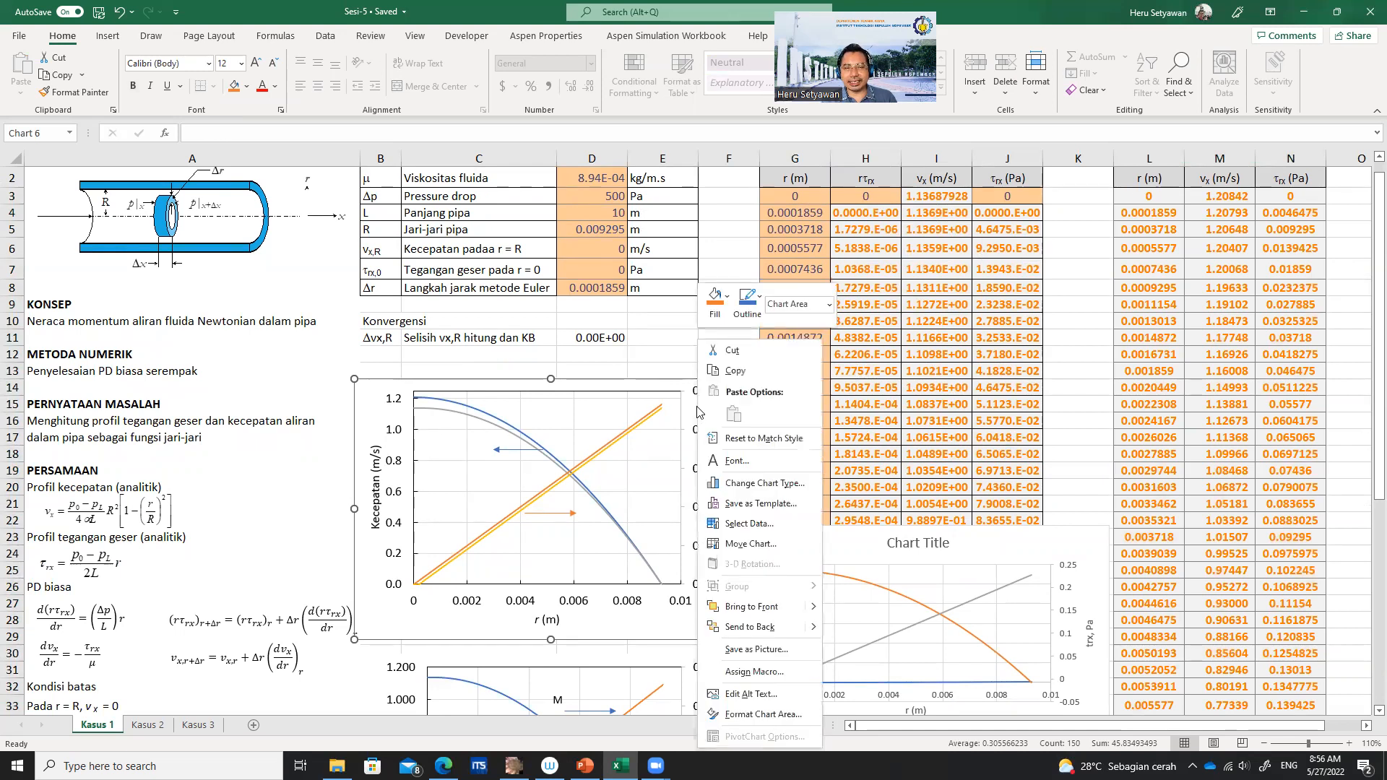
left_click(744, 525)
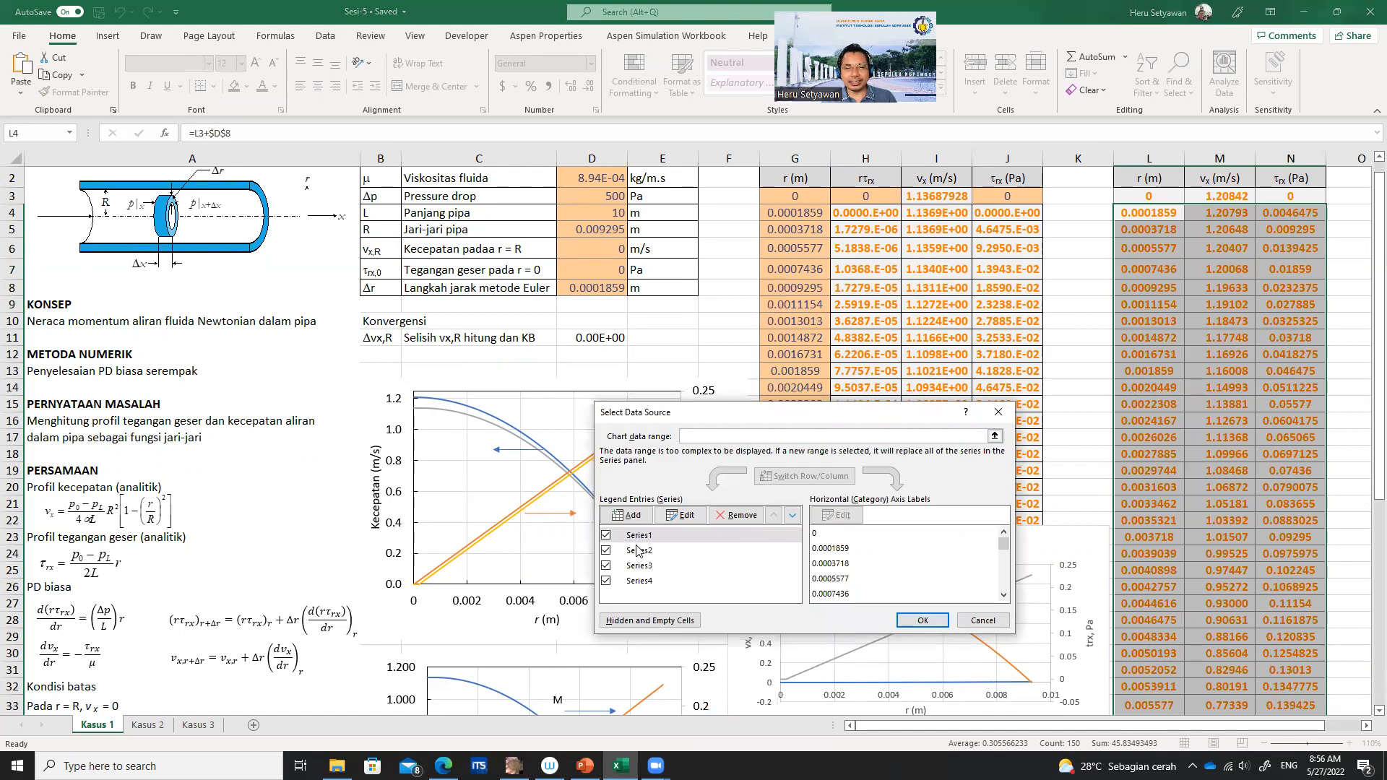
left_click(983, 621)
scroll(932, 437, "down", 2)
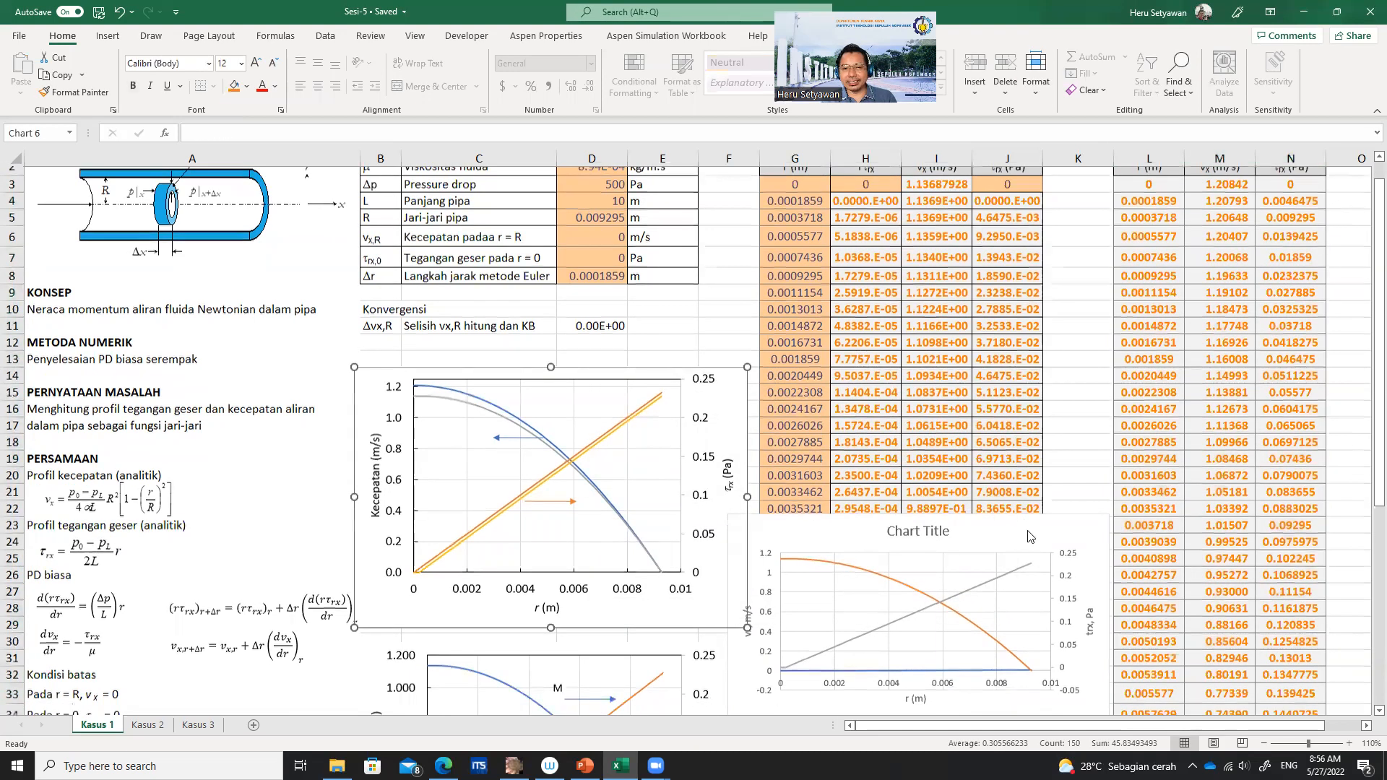
- Delete the title and the legend from the new chart beside the numerical output table
left_click(931, 431)
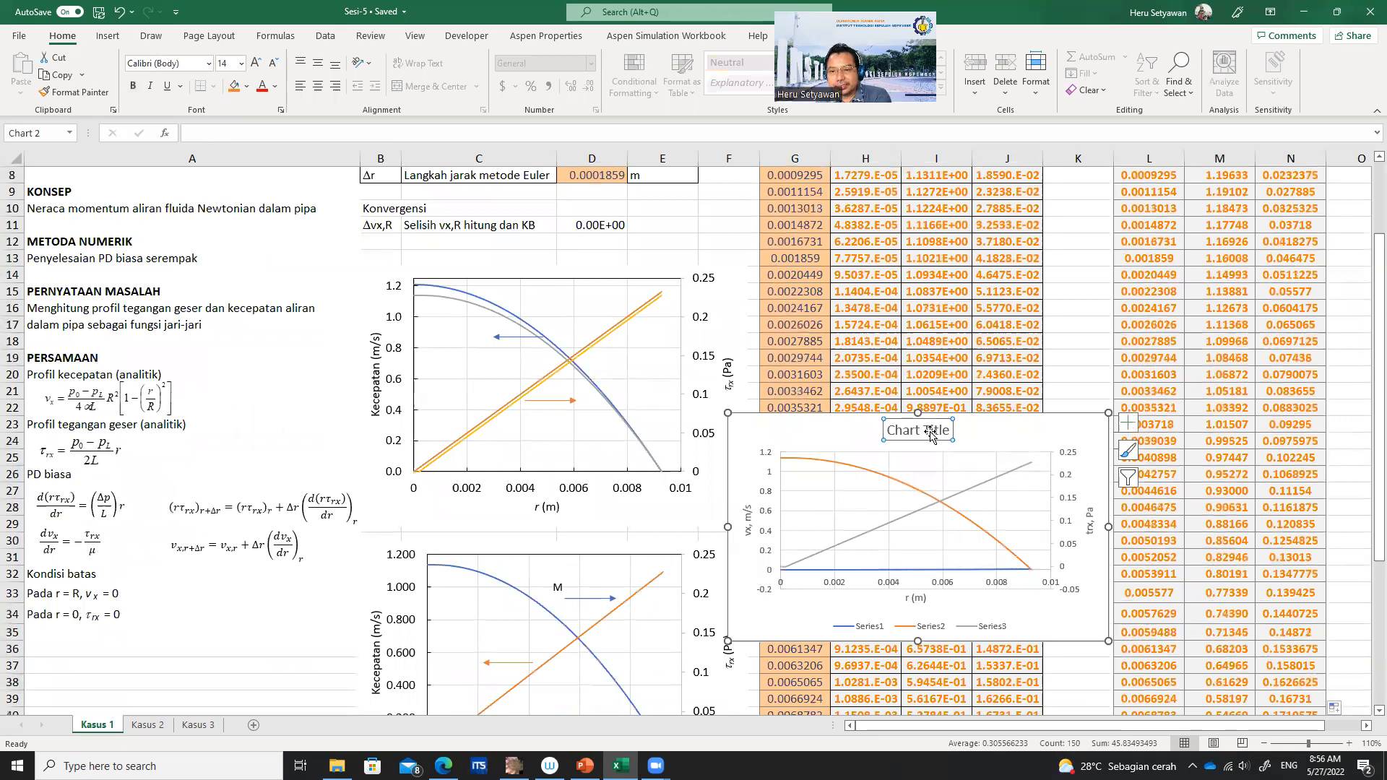
key("Delete")
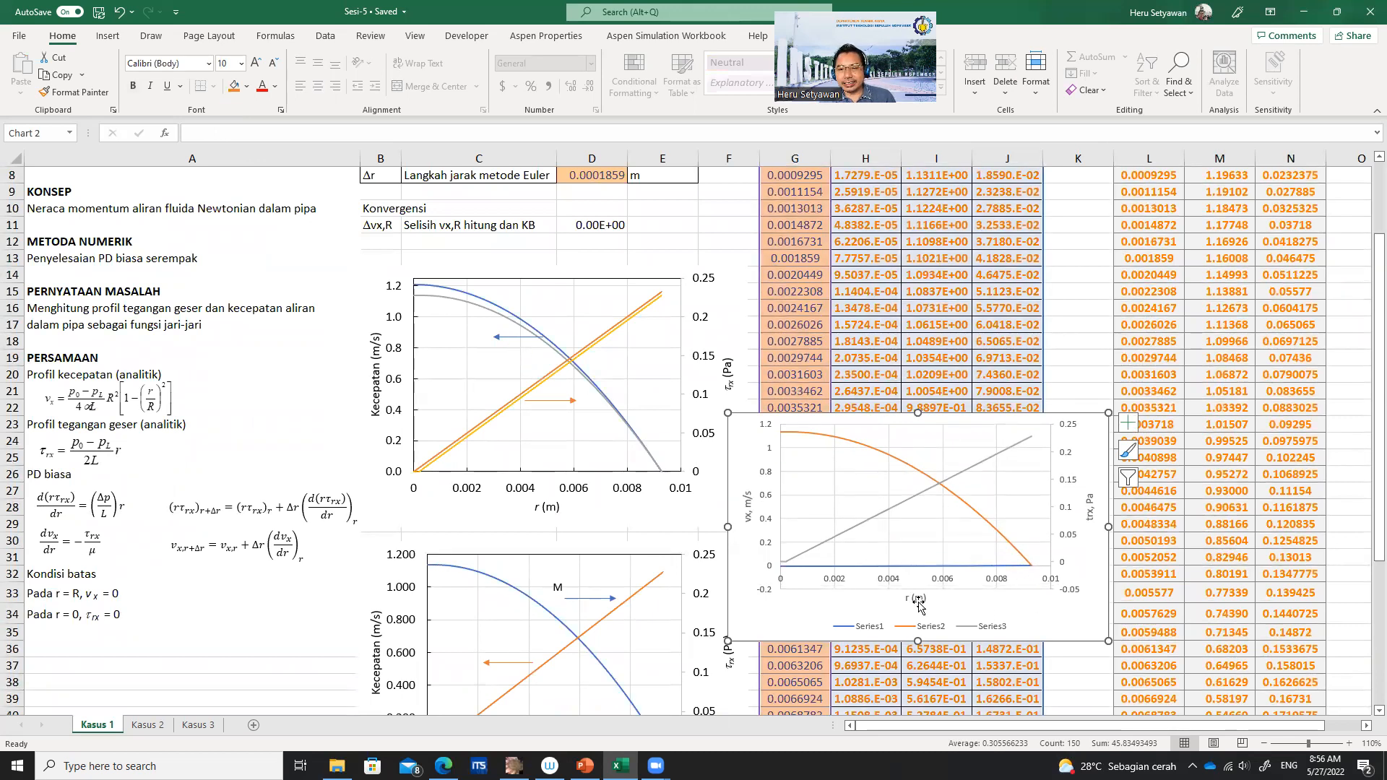
left_click(981, 628)
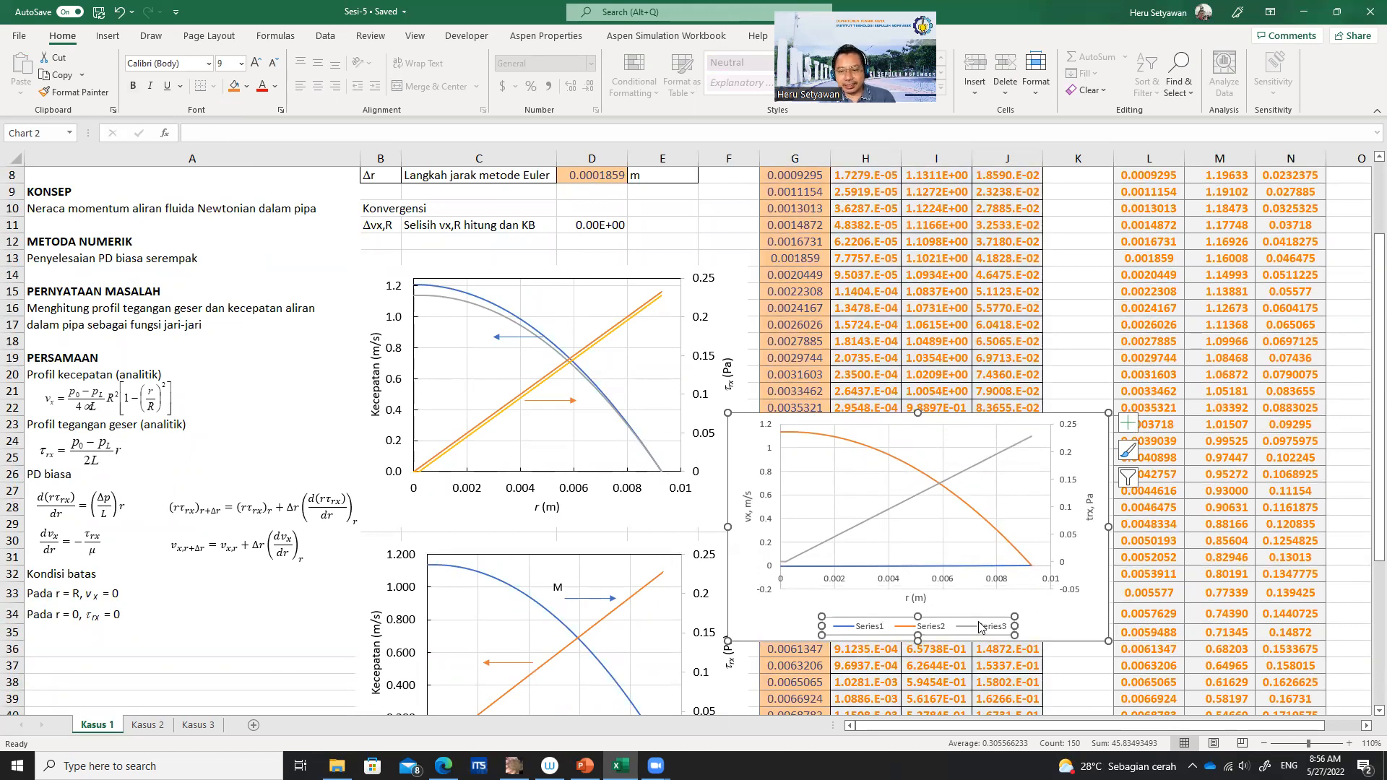
key("Delete")
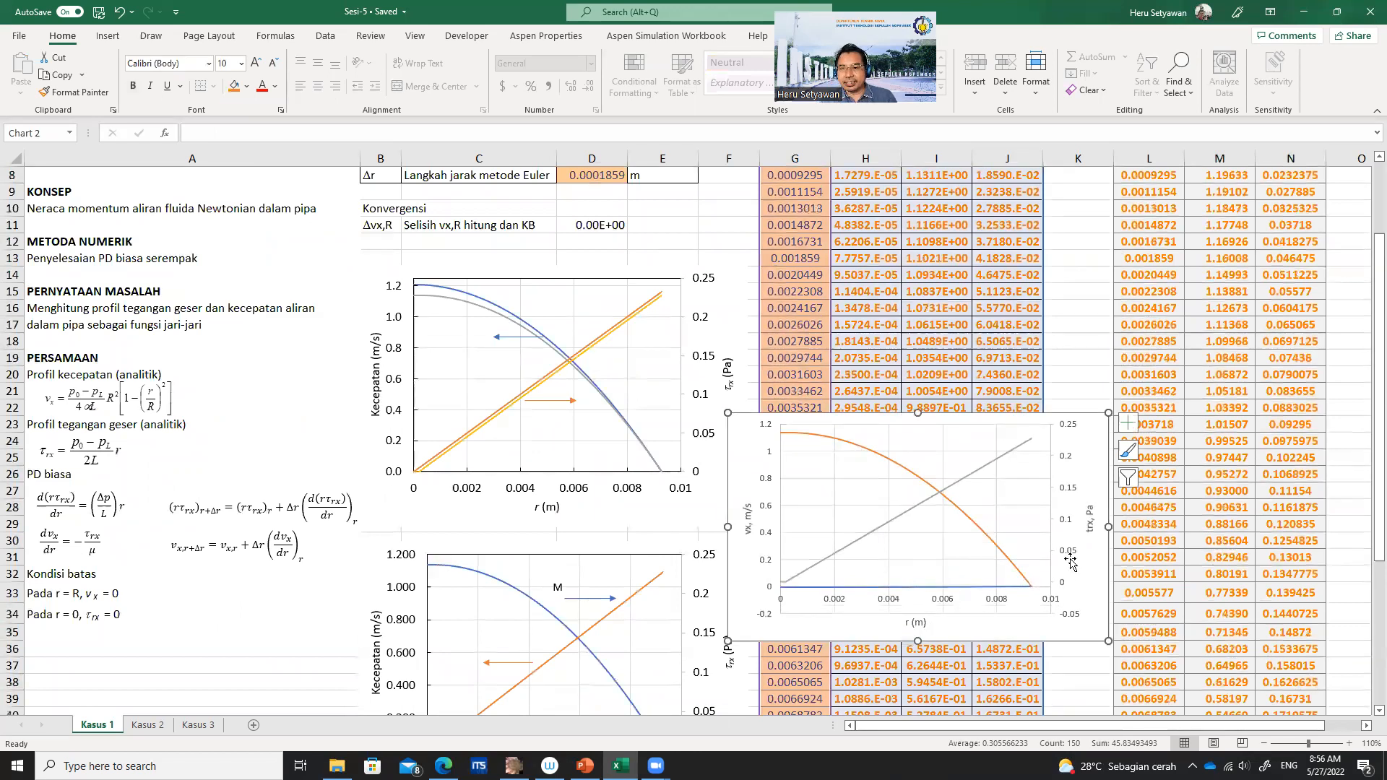
- Add a series to the new chart's data source with the analytical radii L3:L53 as its X values
right_click(1091, 575)
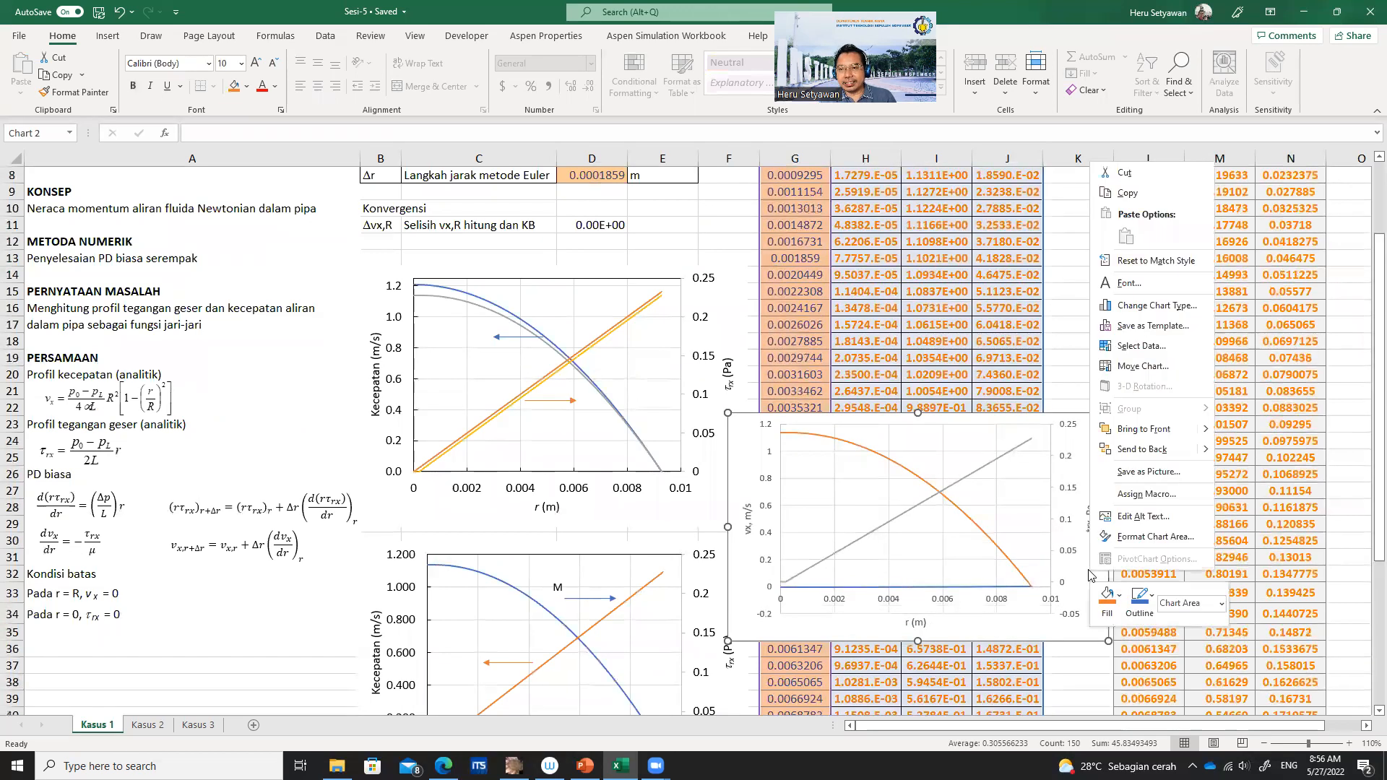
left_click(1149, 346)
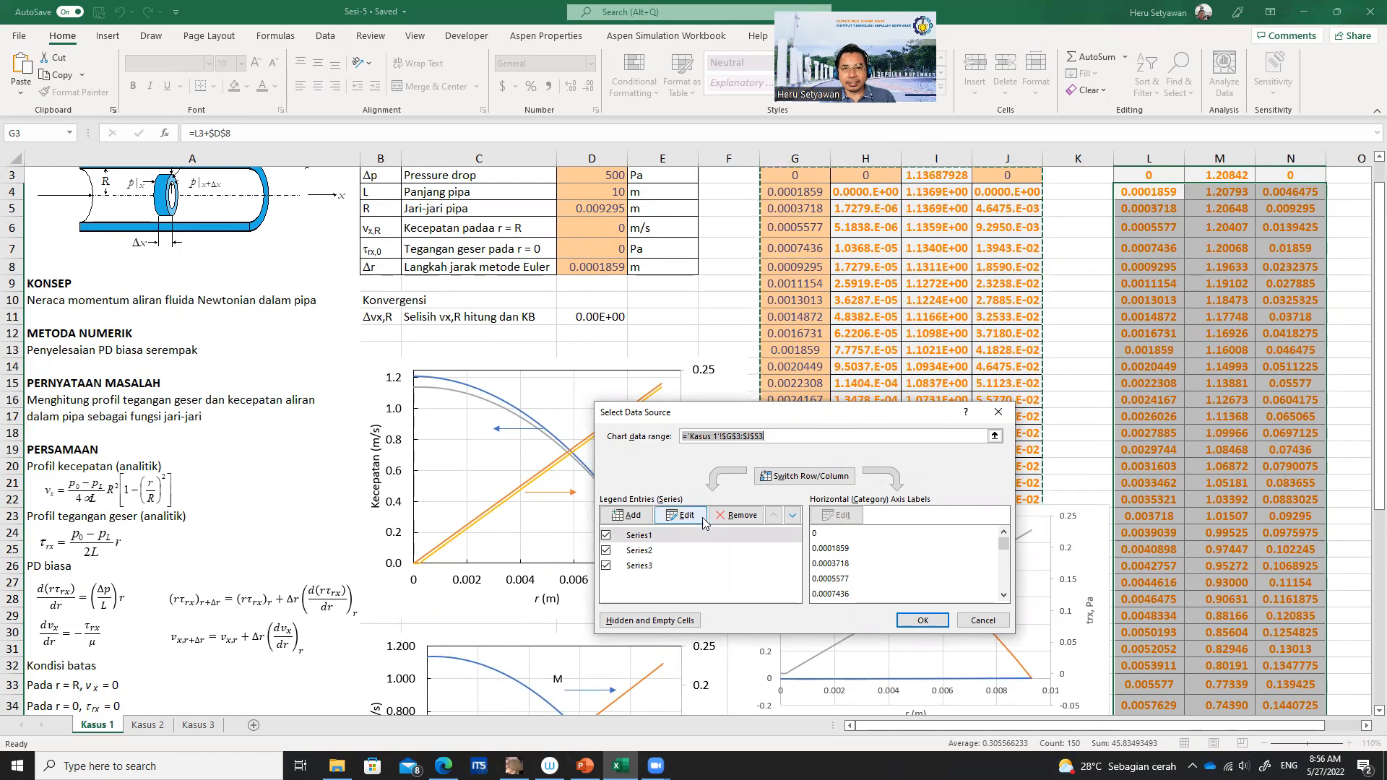
left_click(665, 521)
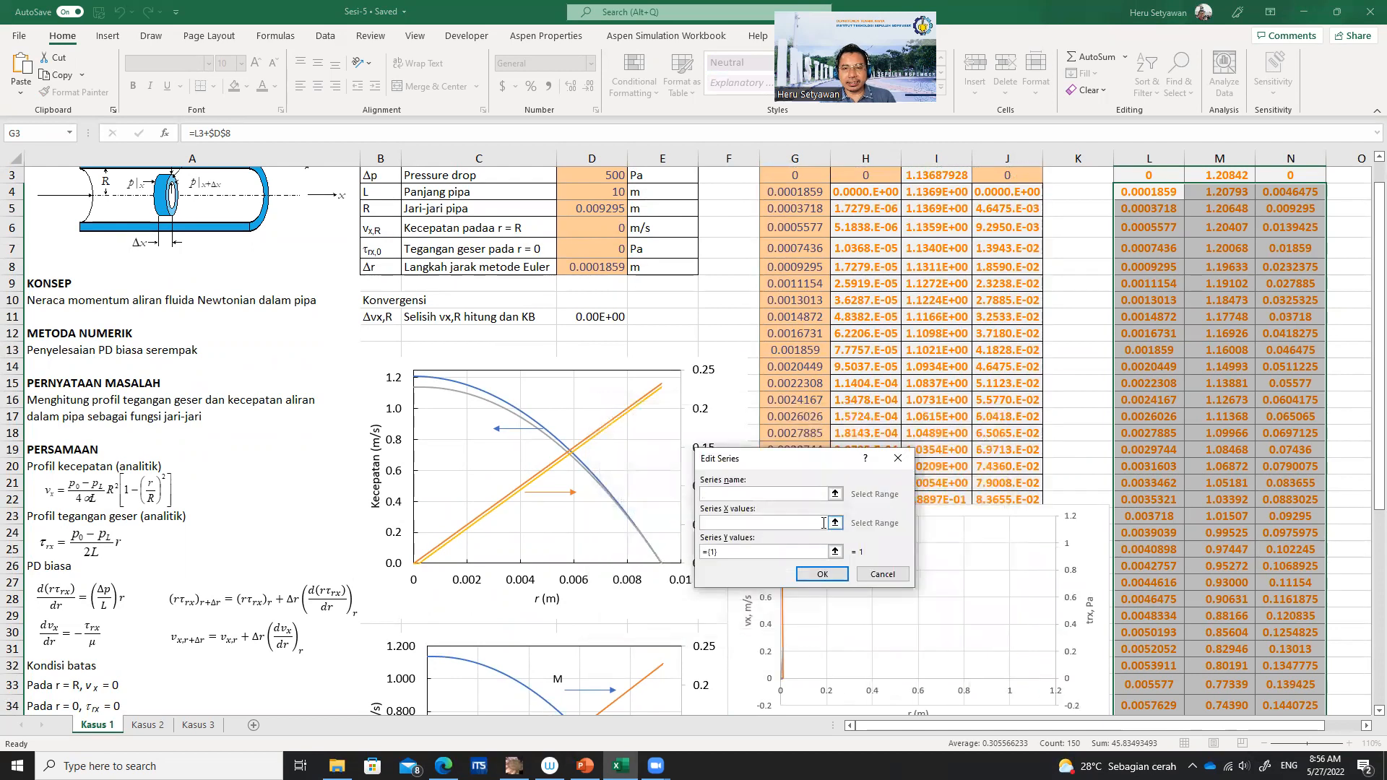
left_click(834, 525)
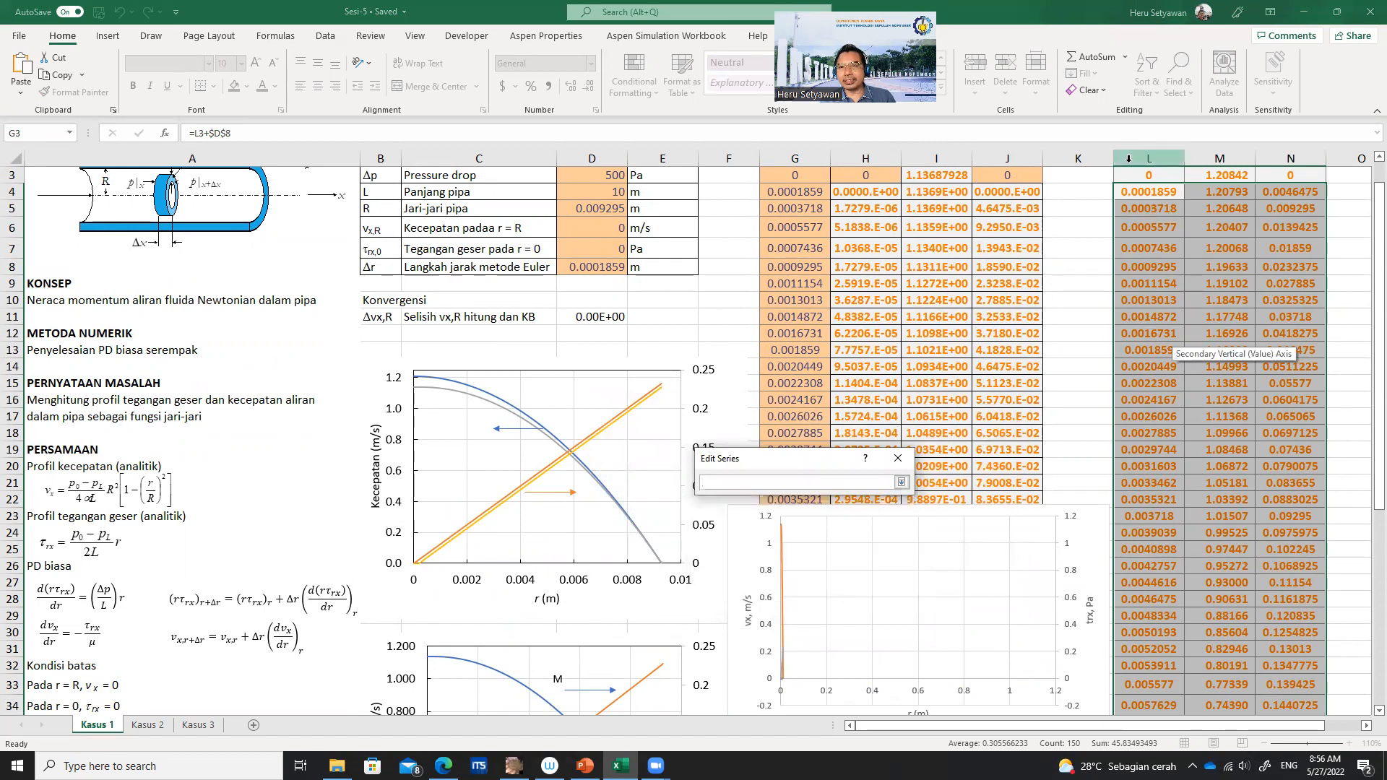
scroll(1164, 217, "up", 2)
left_click(1164, 214)
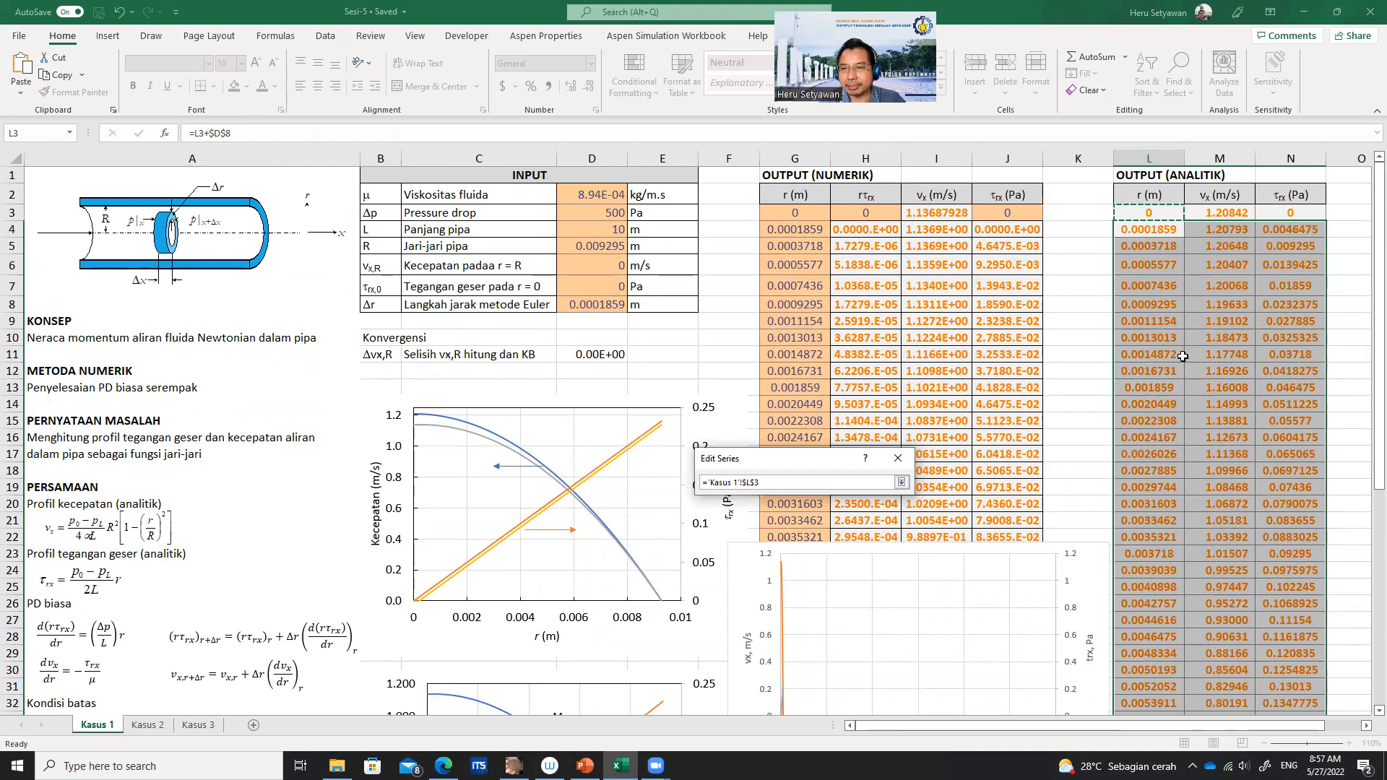
key("ctrl+shift+Down")
key("Return")
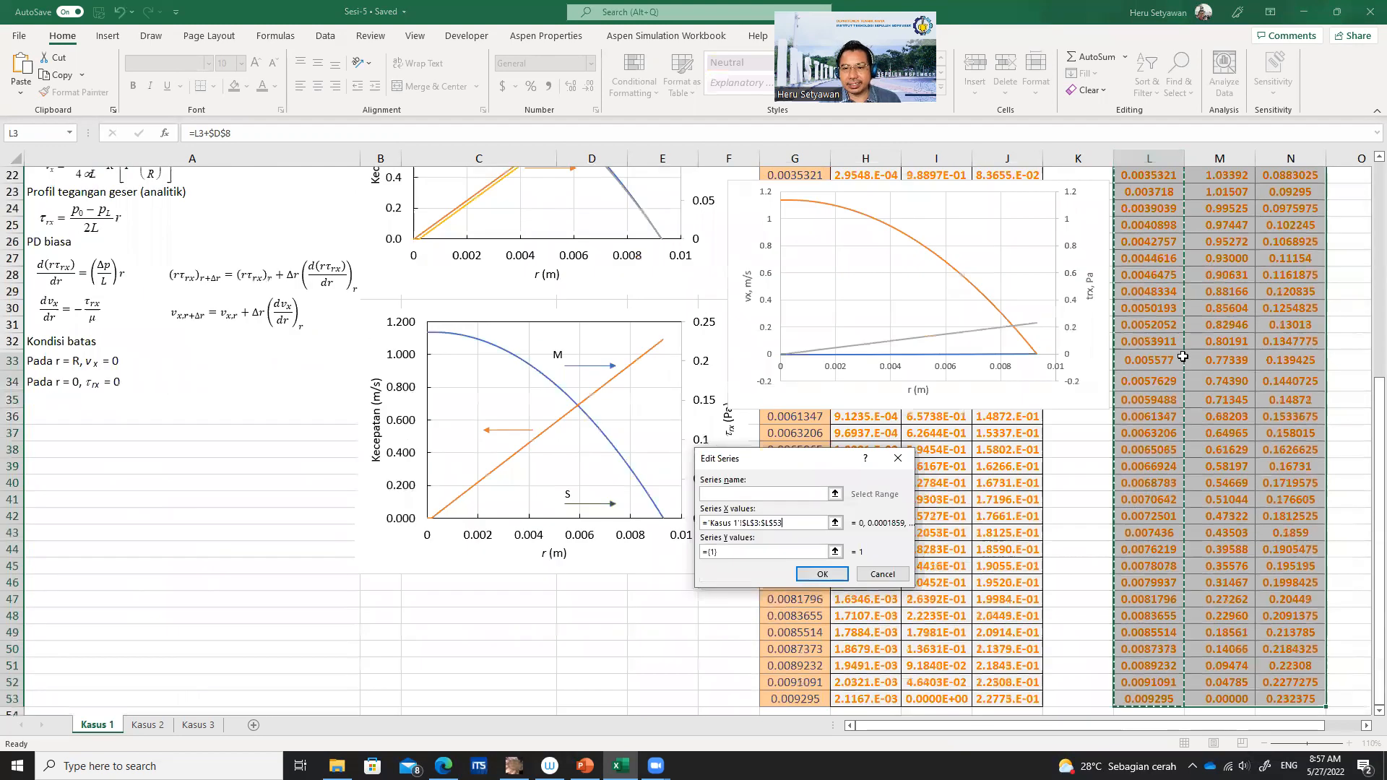
- Set the new series' Y values to the analytical velocities M3:M53 and accept the series
left_click(835, 553)
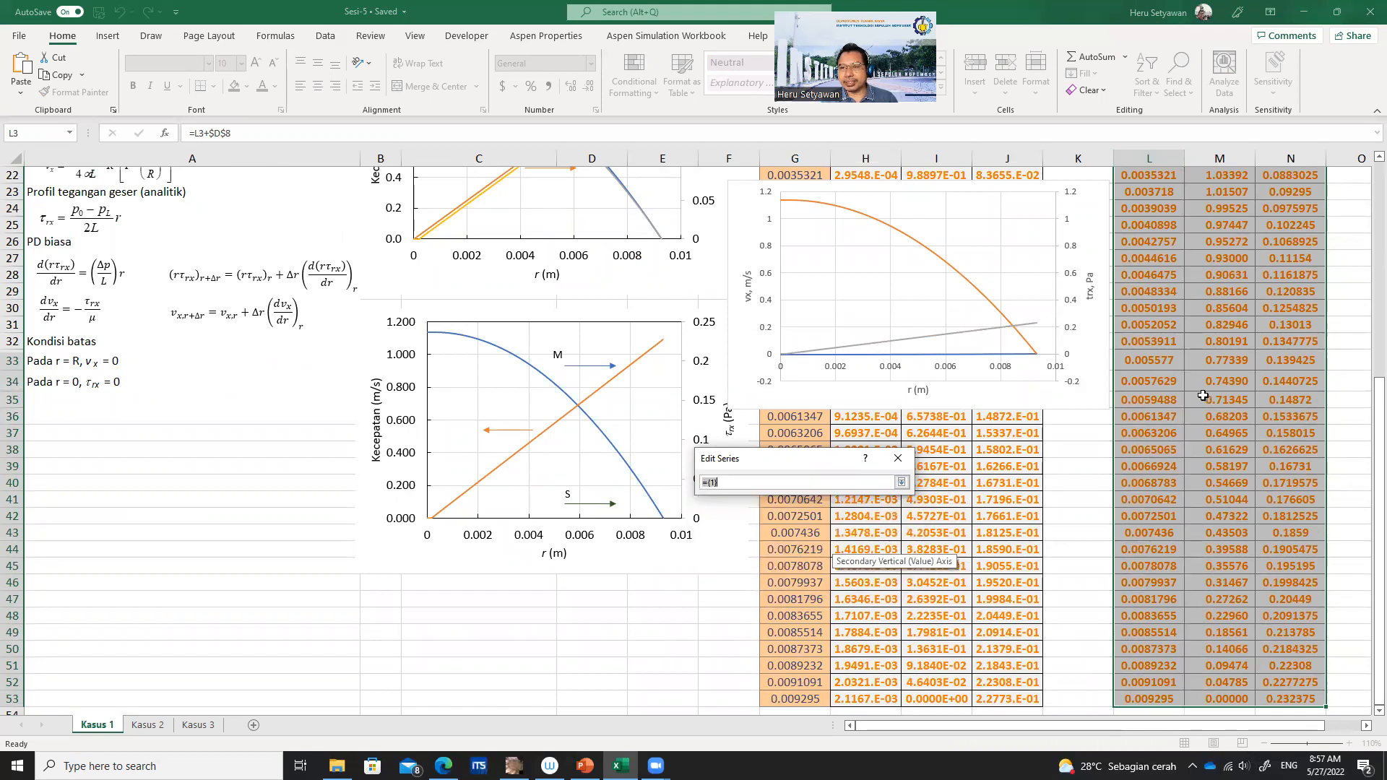
scroll(1200, 394, "up", 7)
left_click(1222, 211)
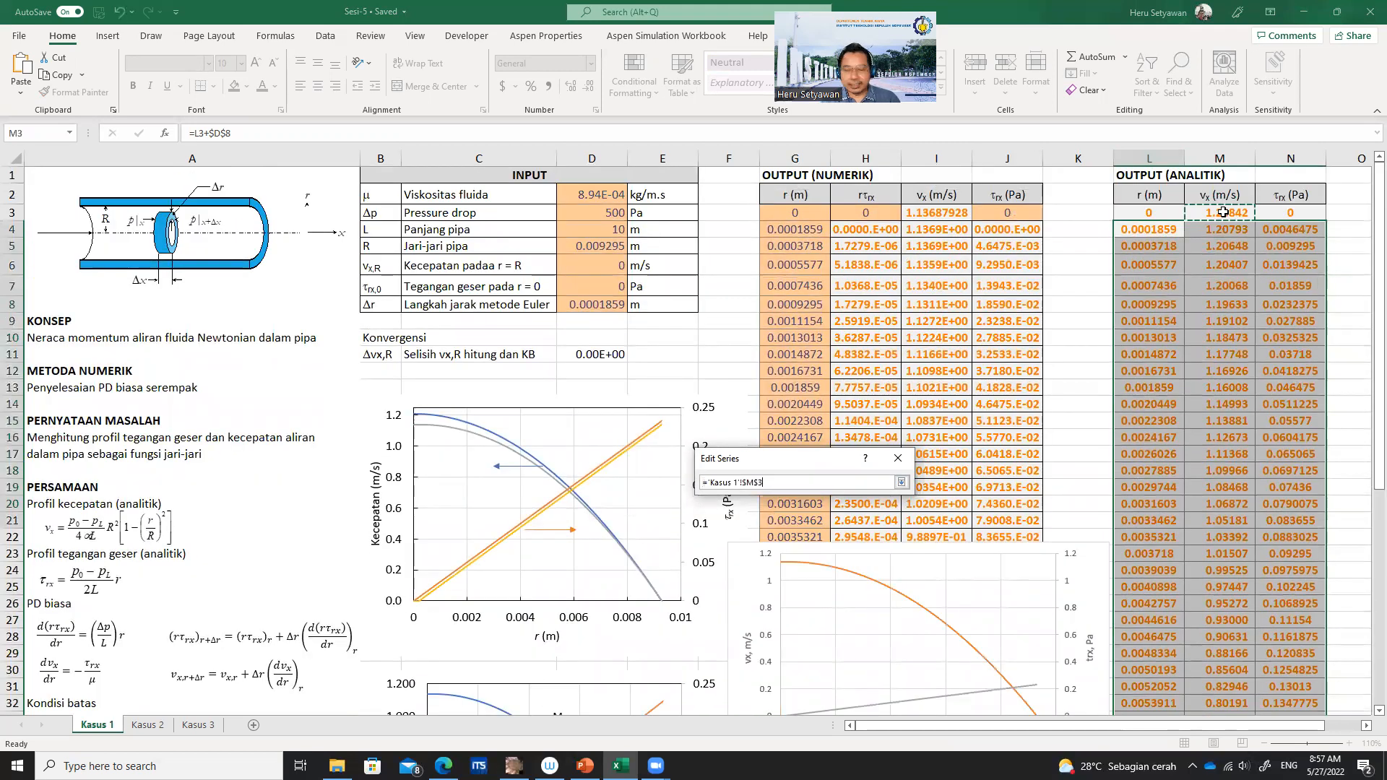
key("ctrl+shift+Down")
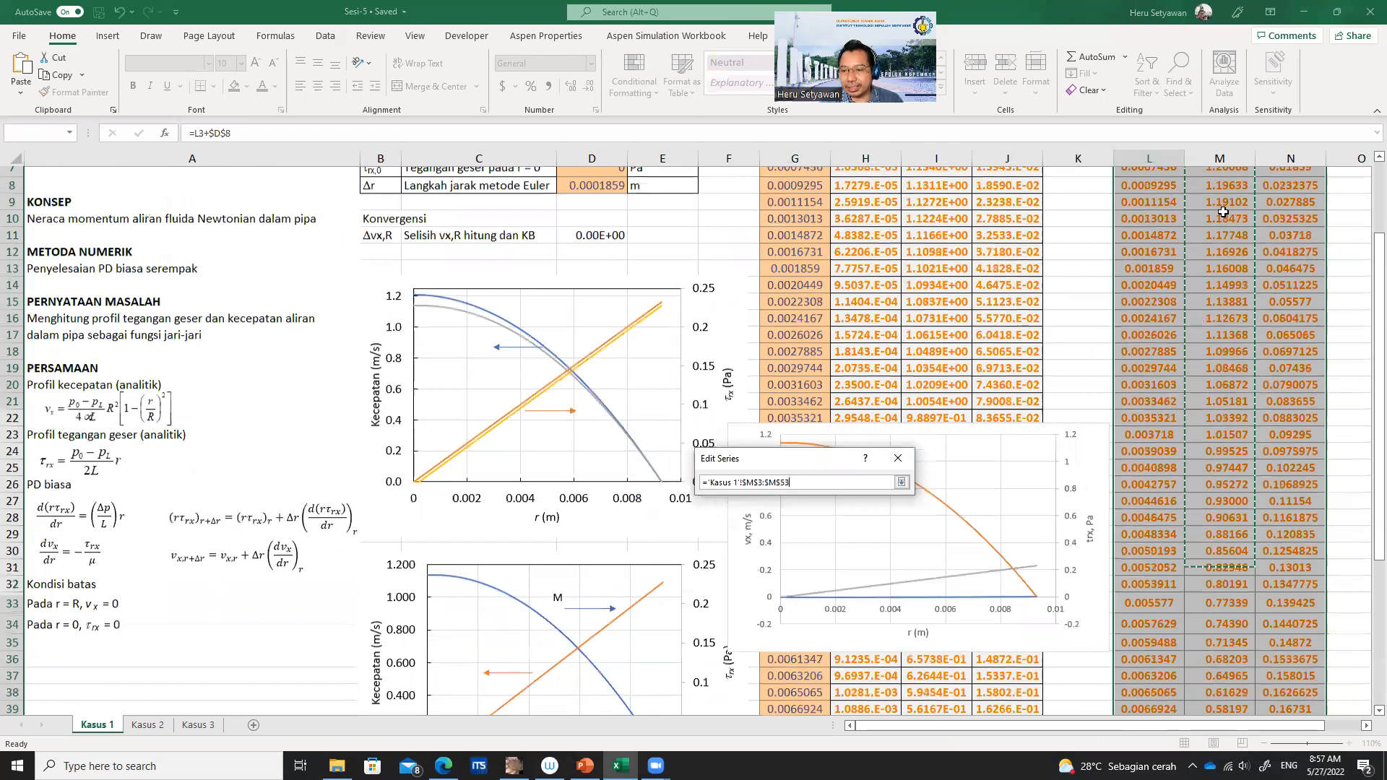
key("Return")
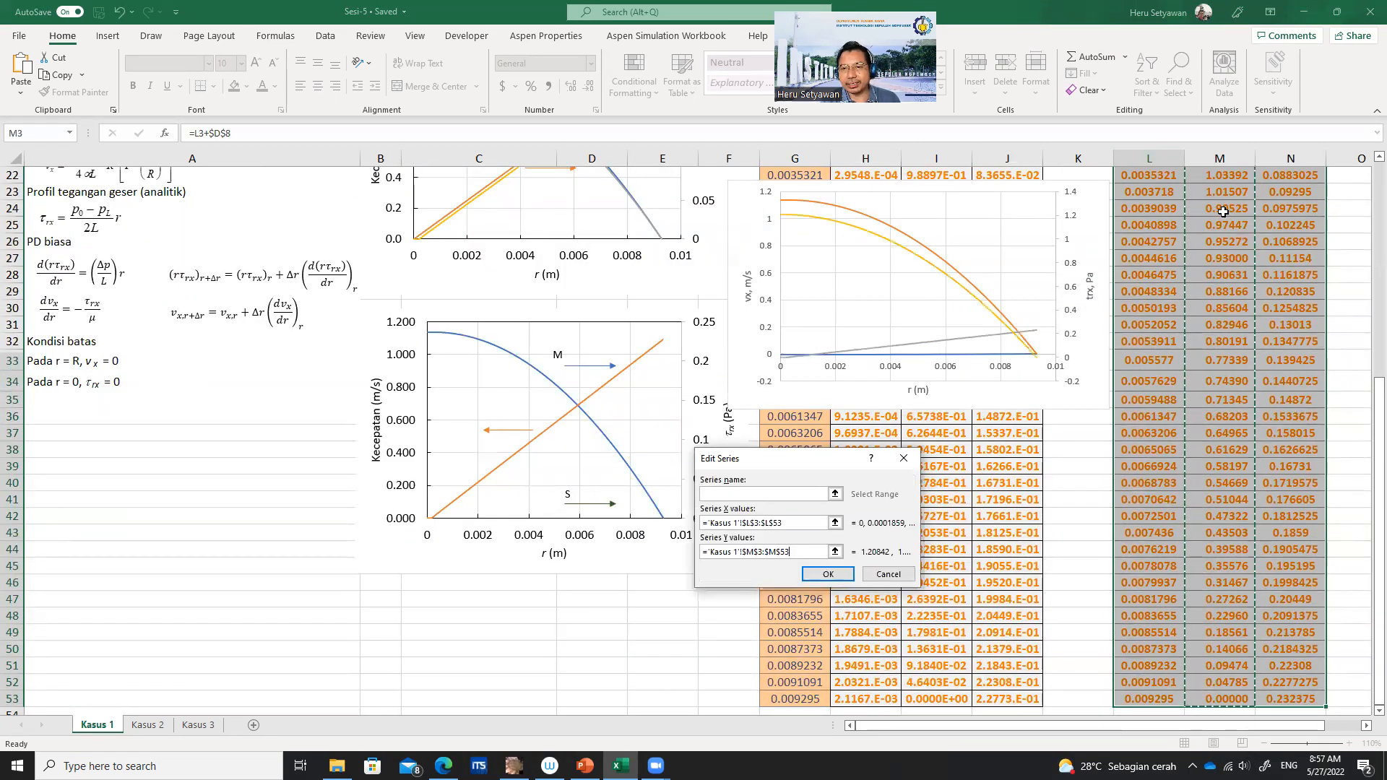
left_click(828, 574)
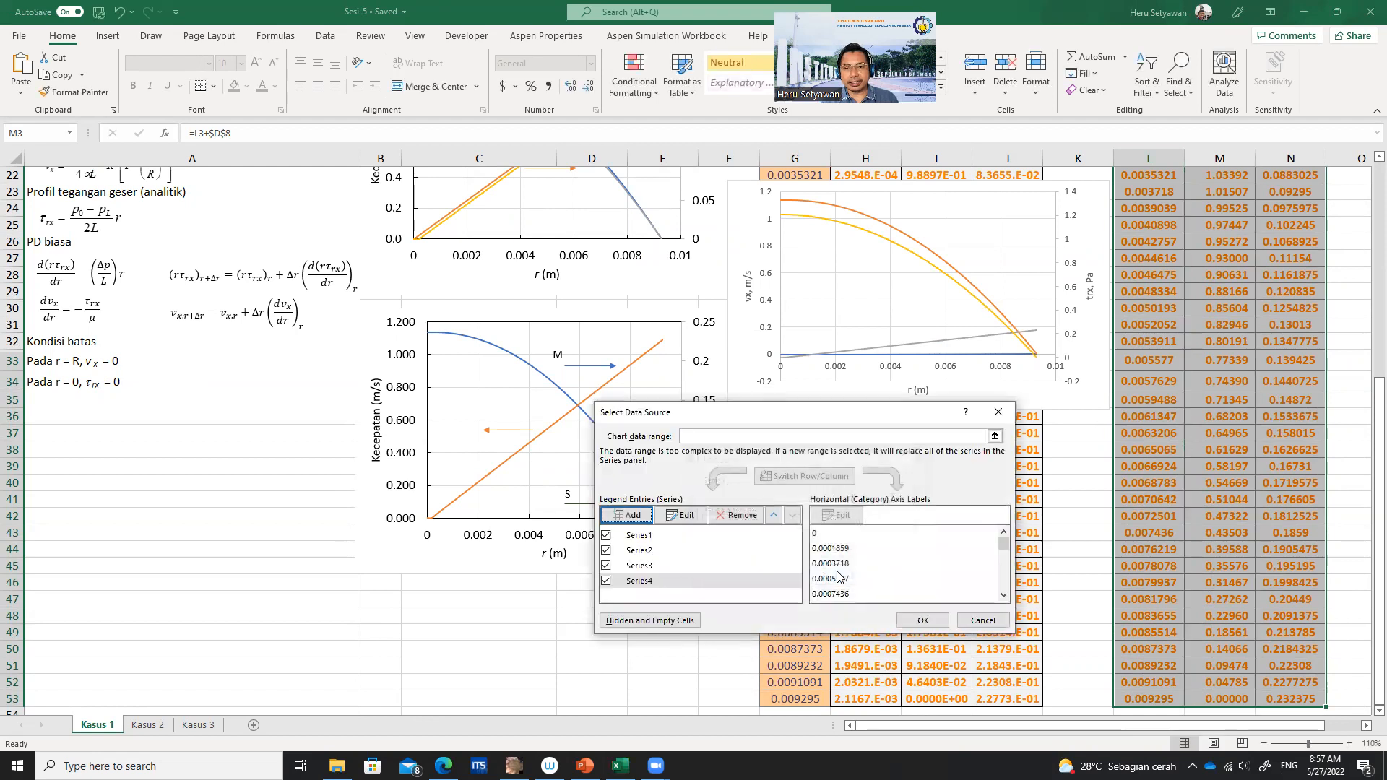
- Add another series to the same chart, again using the analytical radii L3:L53 as X values
left_click(633, 517)
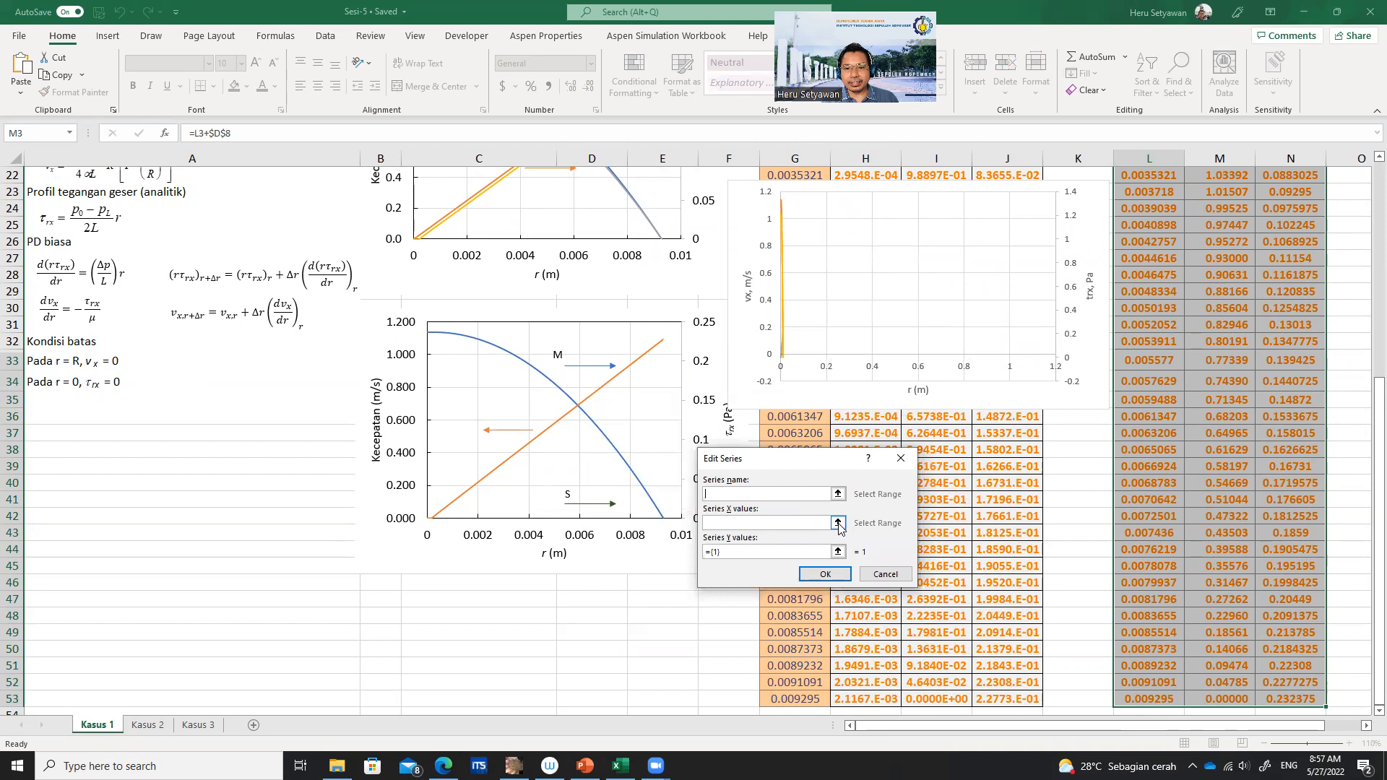
left_click(838, 523)
scroll(1195, 326, "up", 2)
scroll(1141, 213, "up", 5)
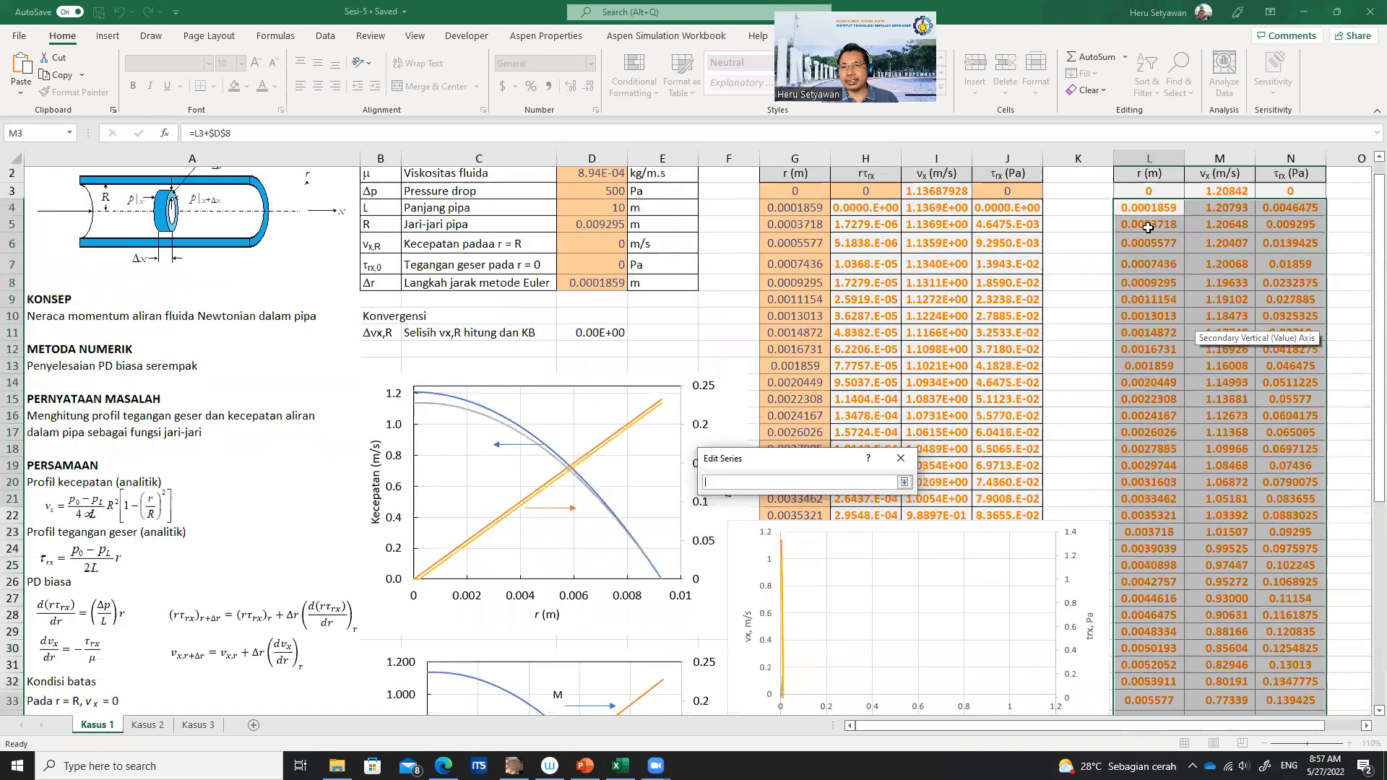
left_click(1152, 211)
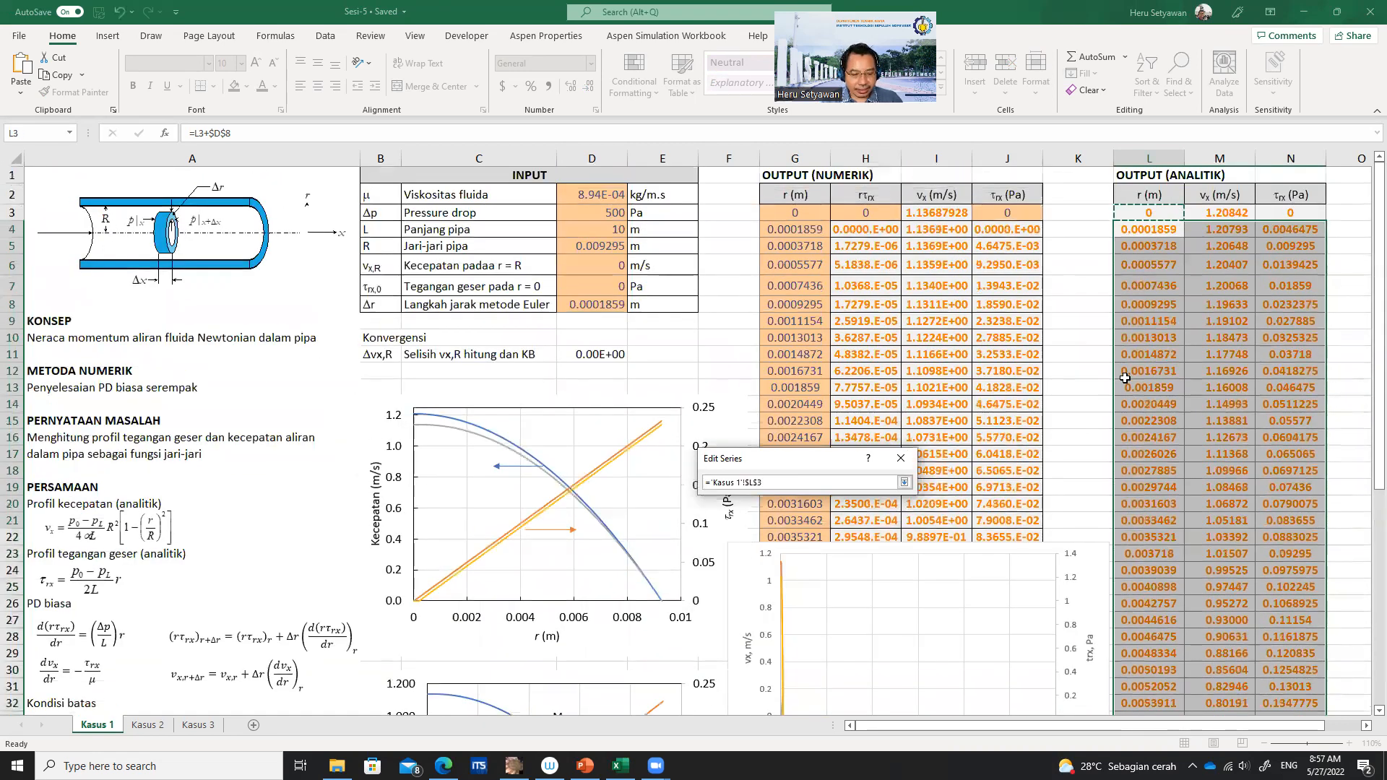
key("ctrl+shift+Down")
key("Return")
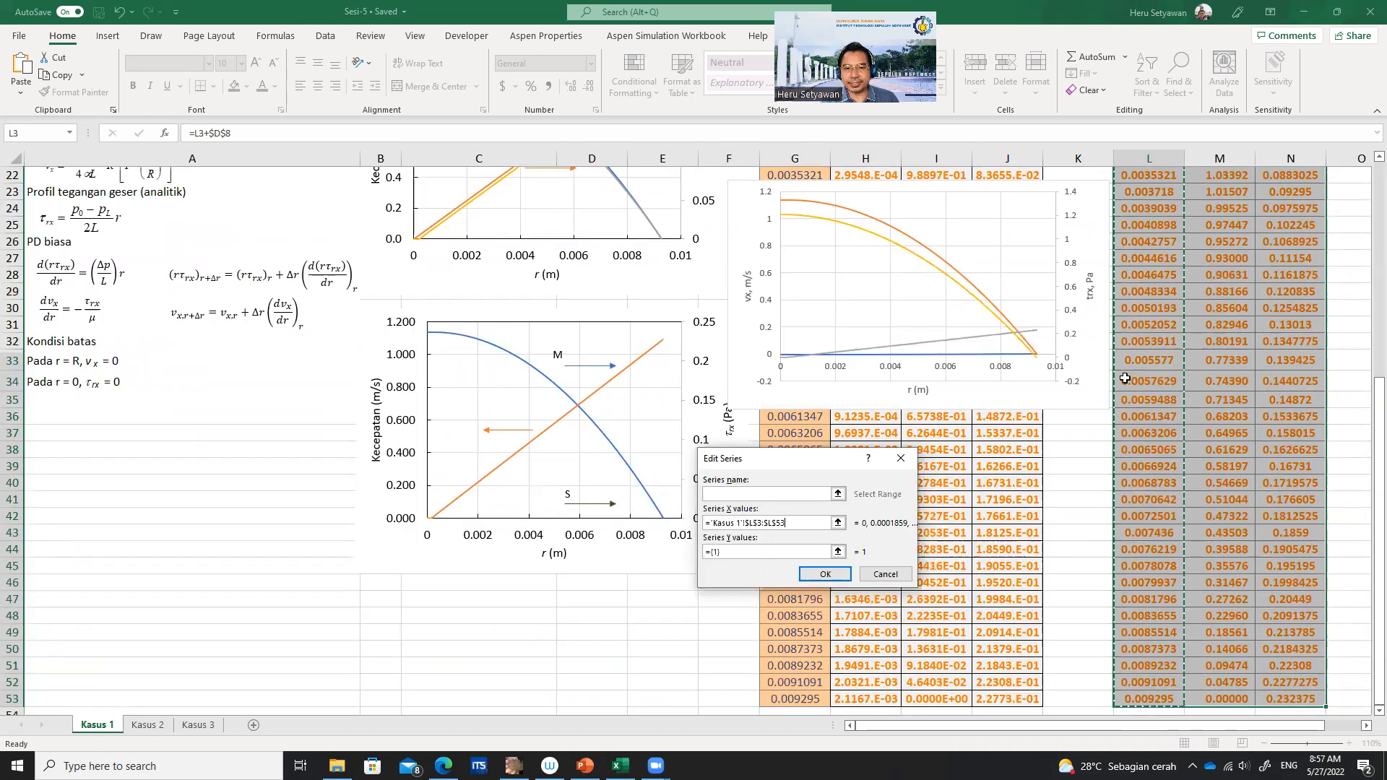
- Set this series' Y values to the analytical shear stresses N3:N53 and accept the chart's data source
left_click(838, 552)
scroll(1128, 443, "up", 1)
scroll(1289, 266, "up", 7)
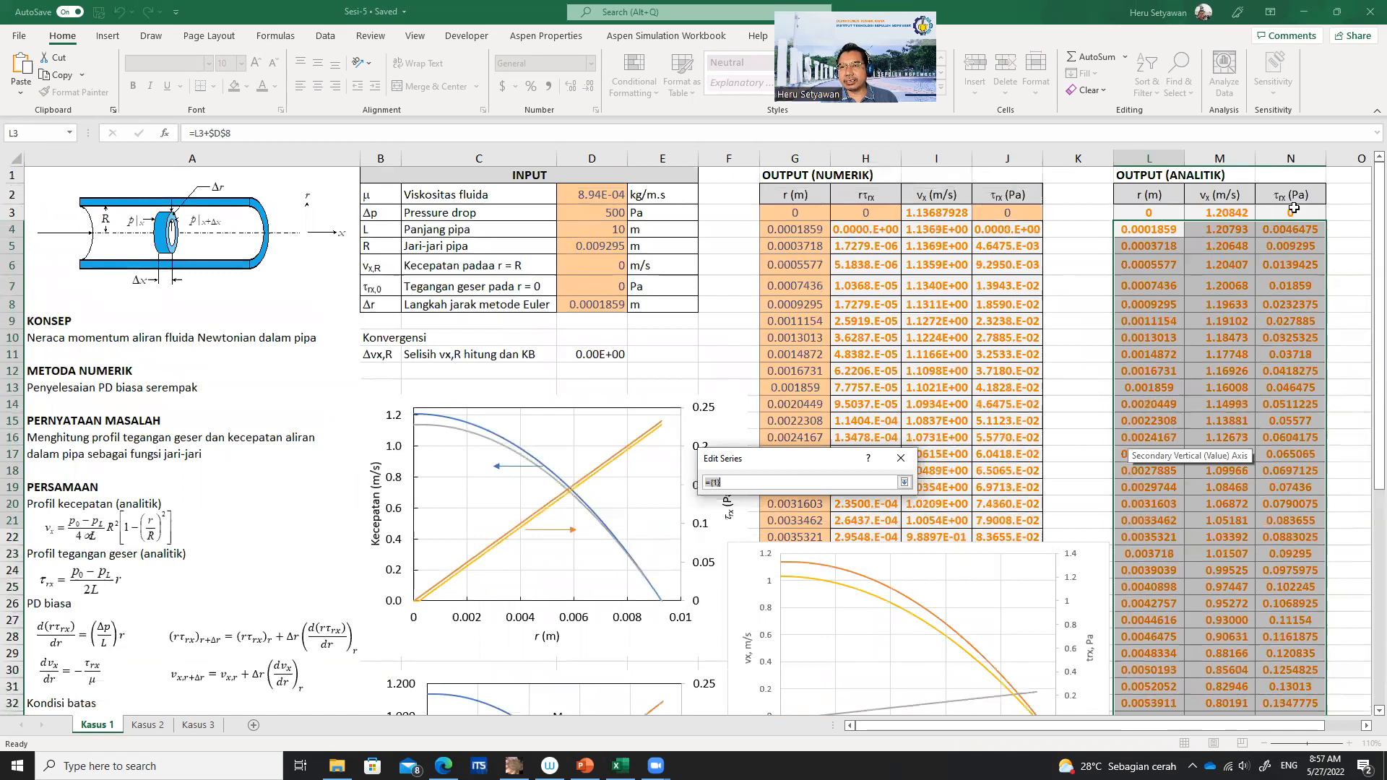
left_click(1292, 211)
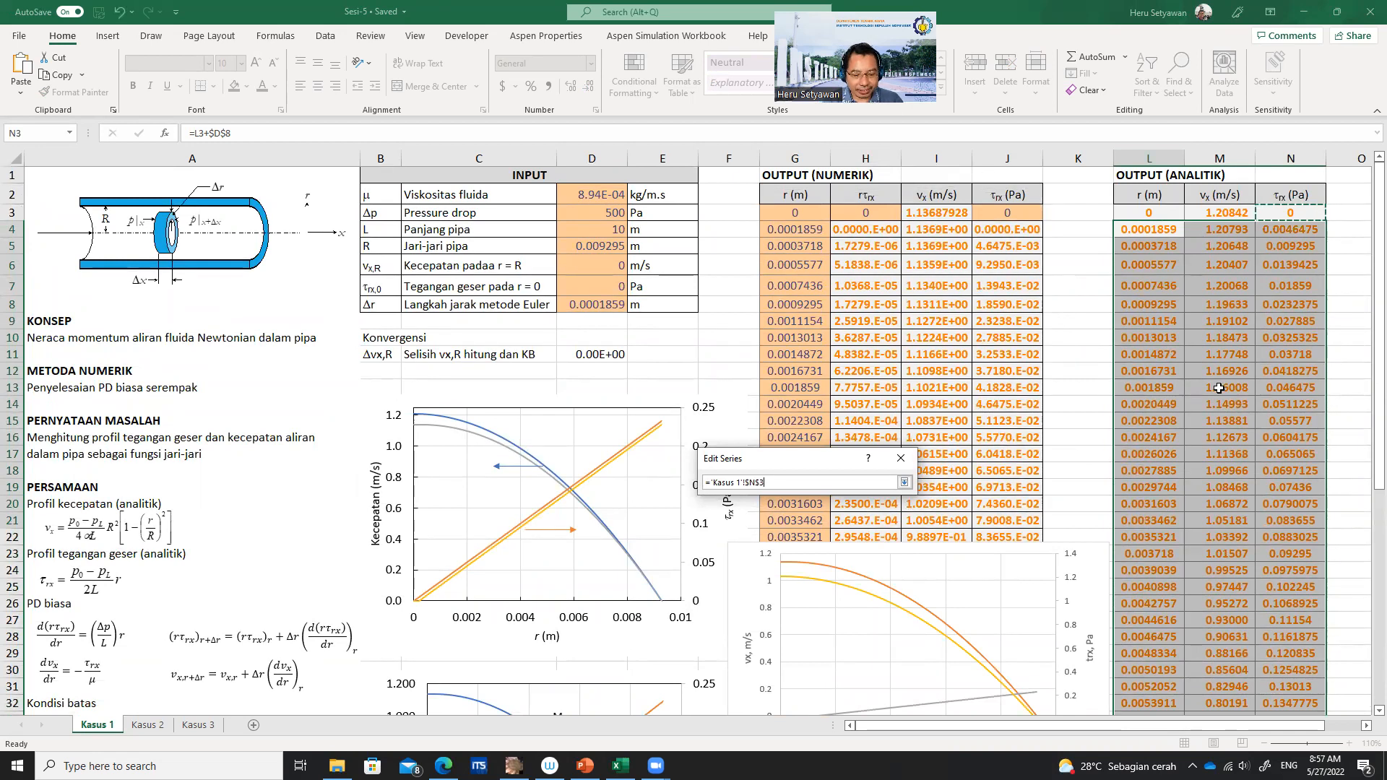
key("ctrl+shift+Down")
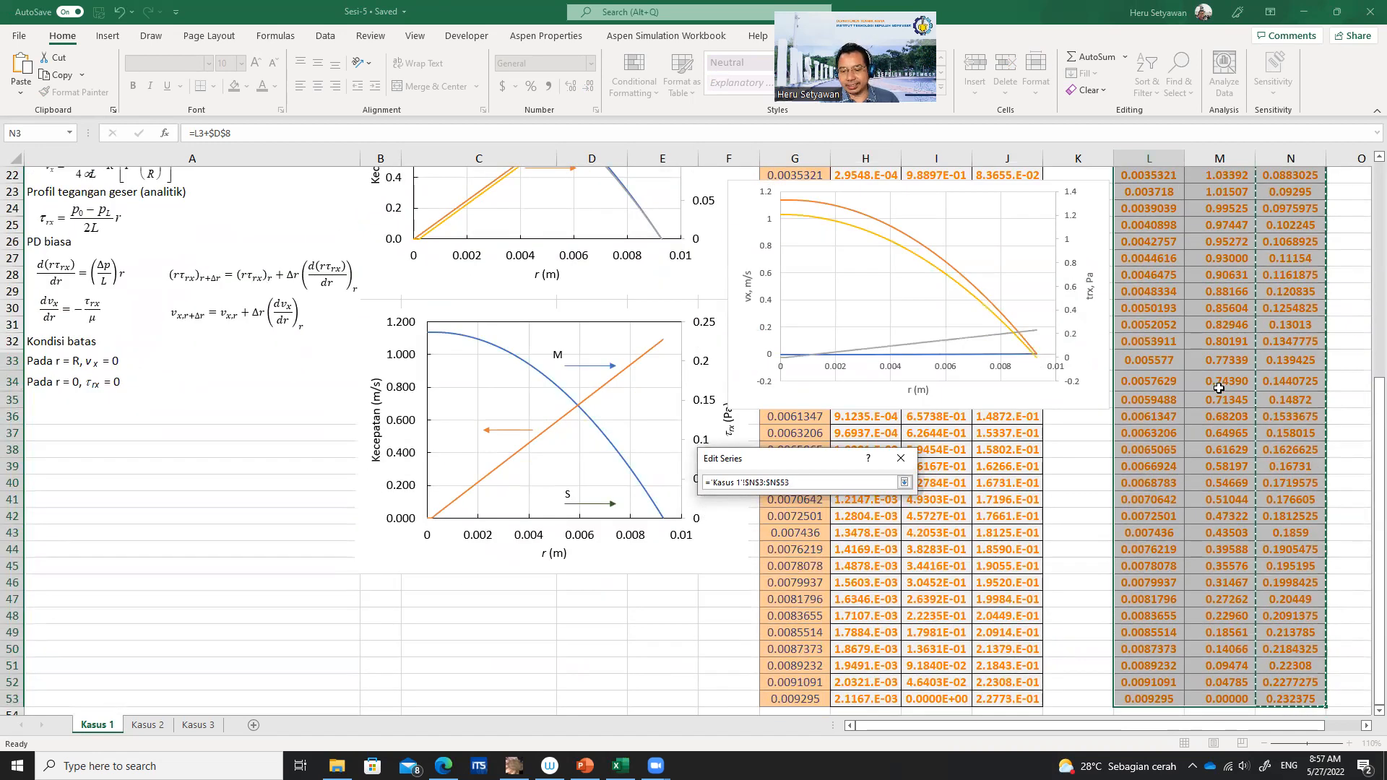
key("Return")
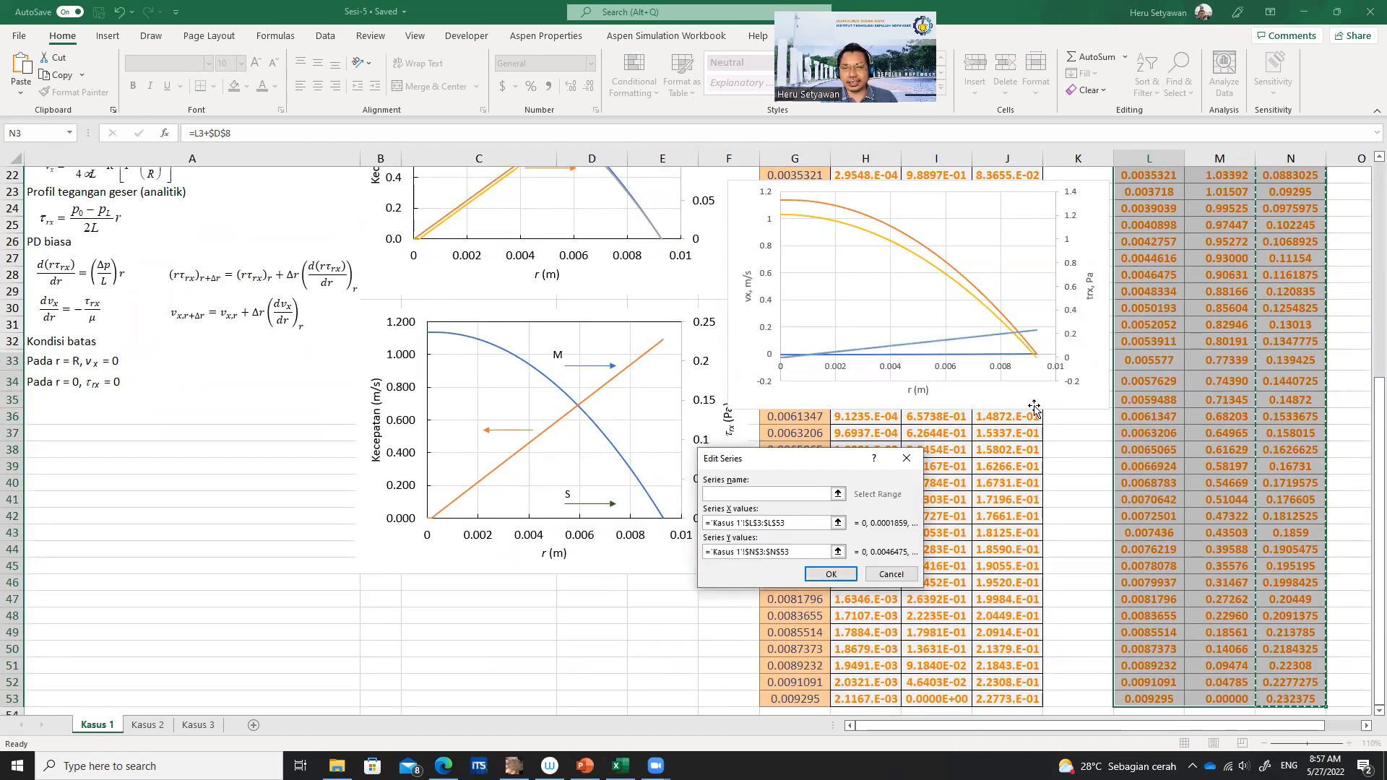
left_click(828, 576)
left_click(929, 621)
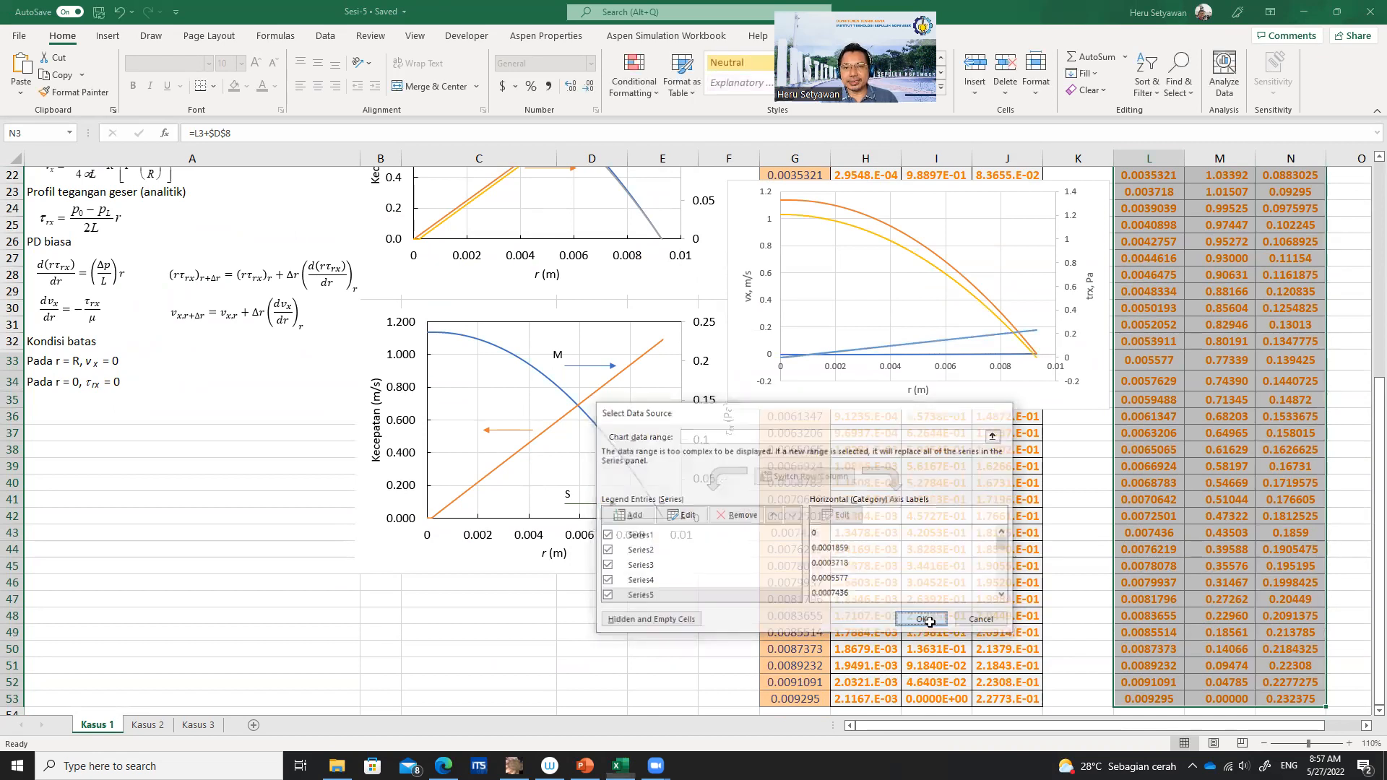
- Plot the flat numerical rτrx series (column H) of the new chart on the secondary axis
double_click(970, 339)
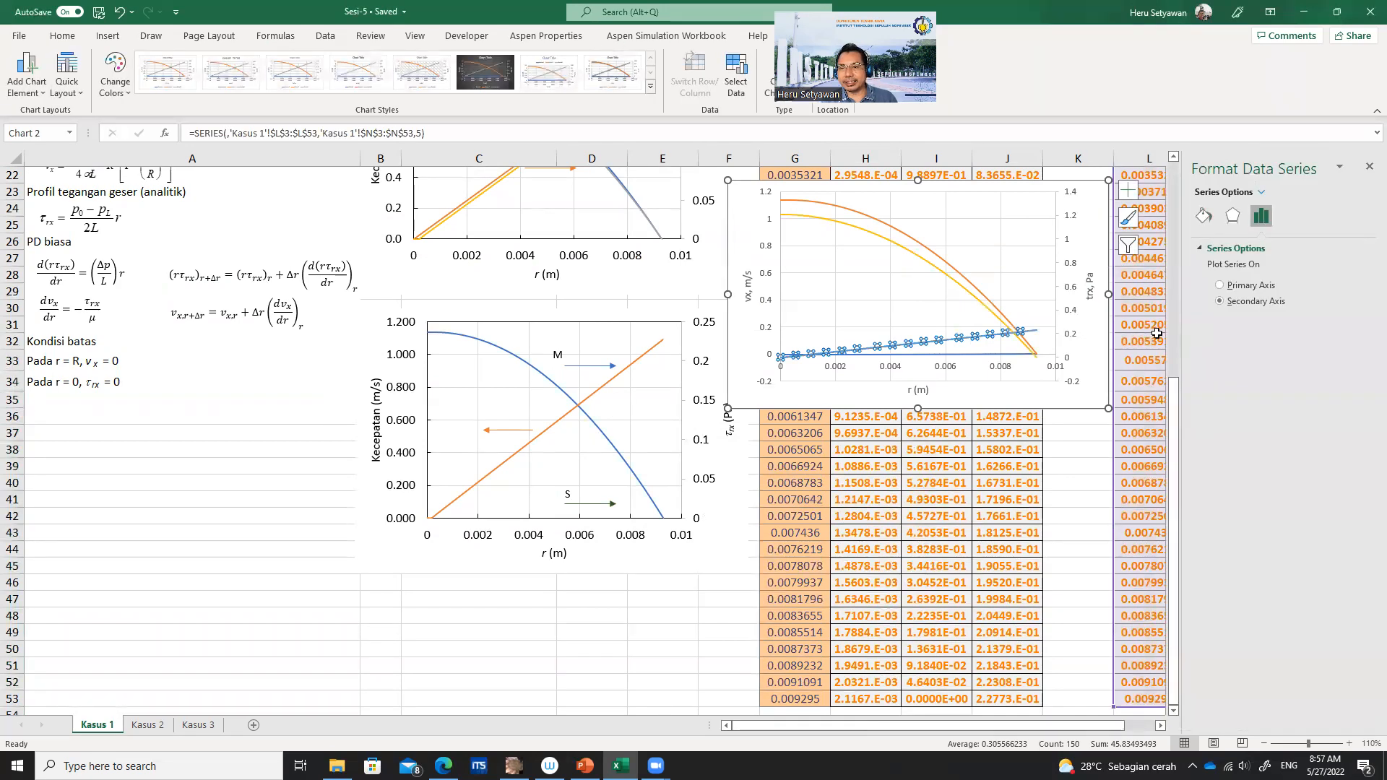
left_click(1014, 355)
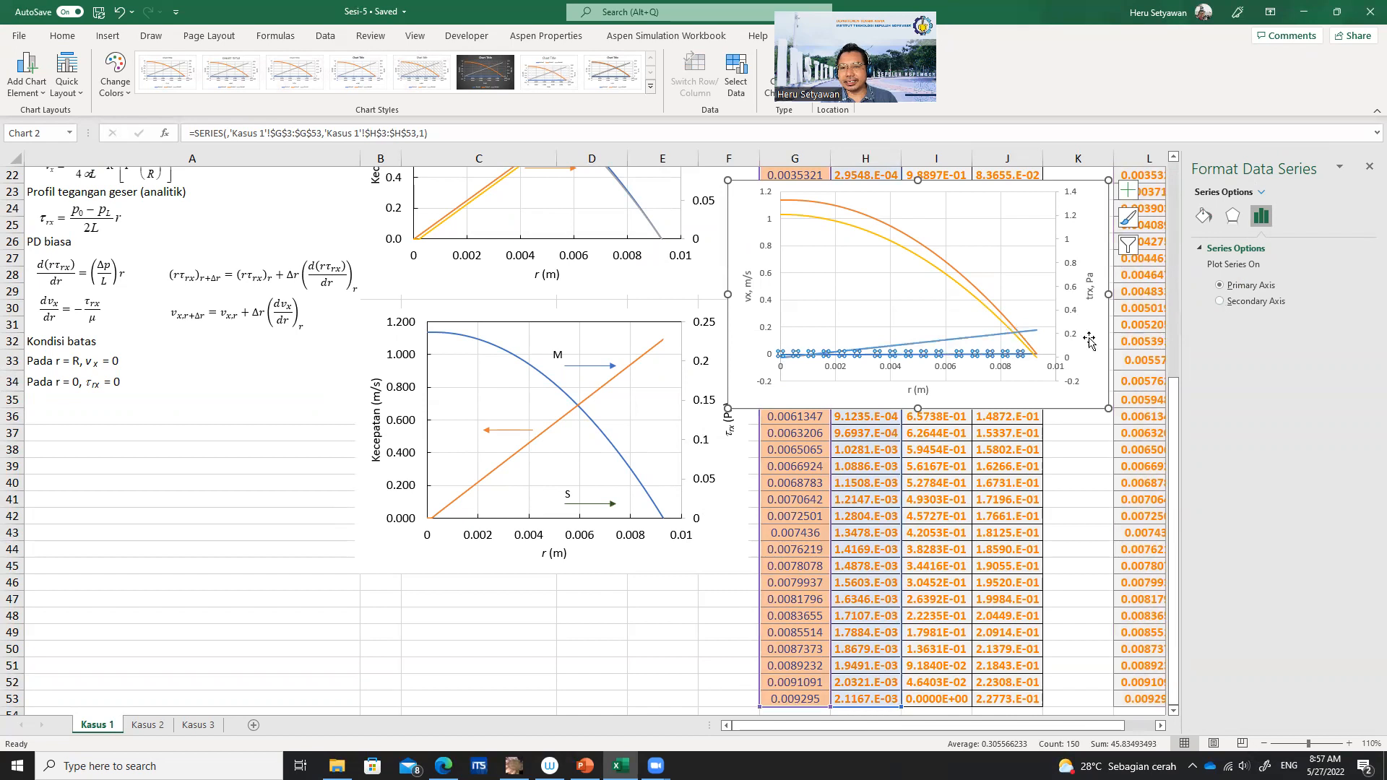
left_click(1220, 302)
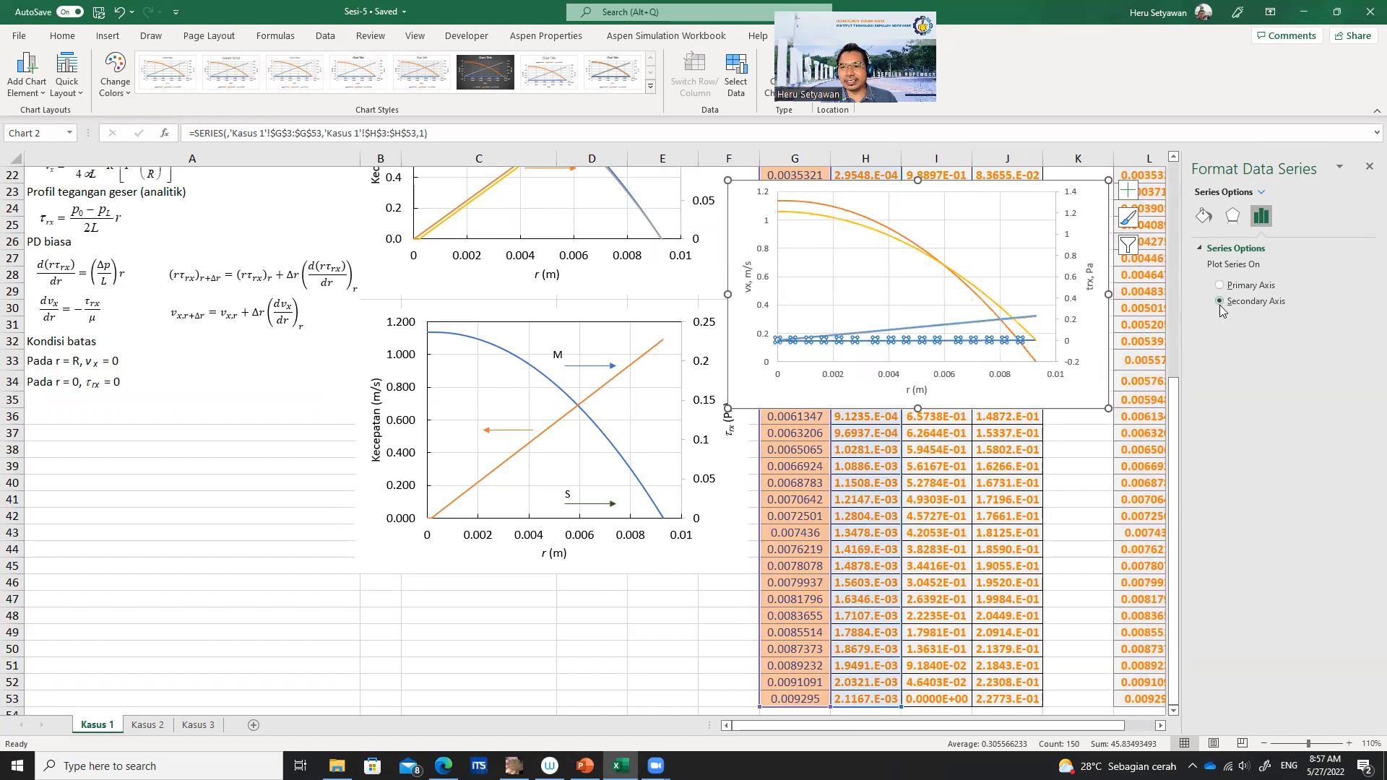
- Check the axis assignment of the numerical and analytical velocity curves, and close the series formatting pane
left_click(987, 307)
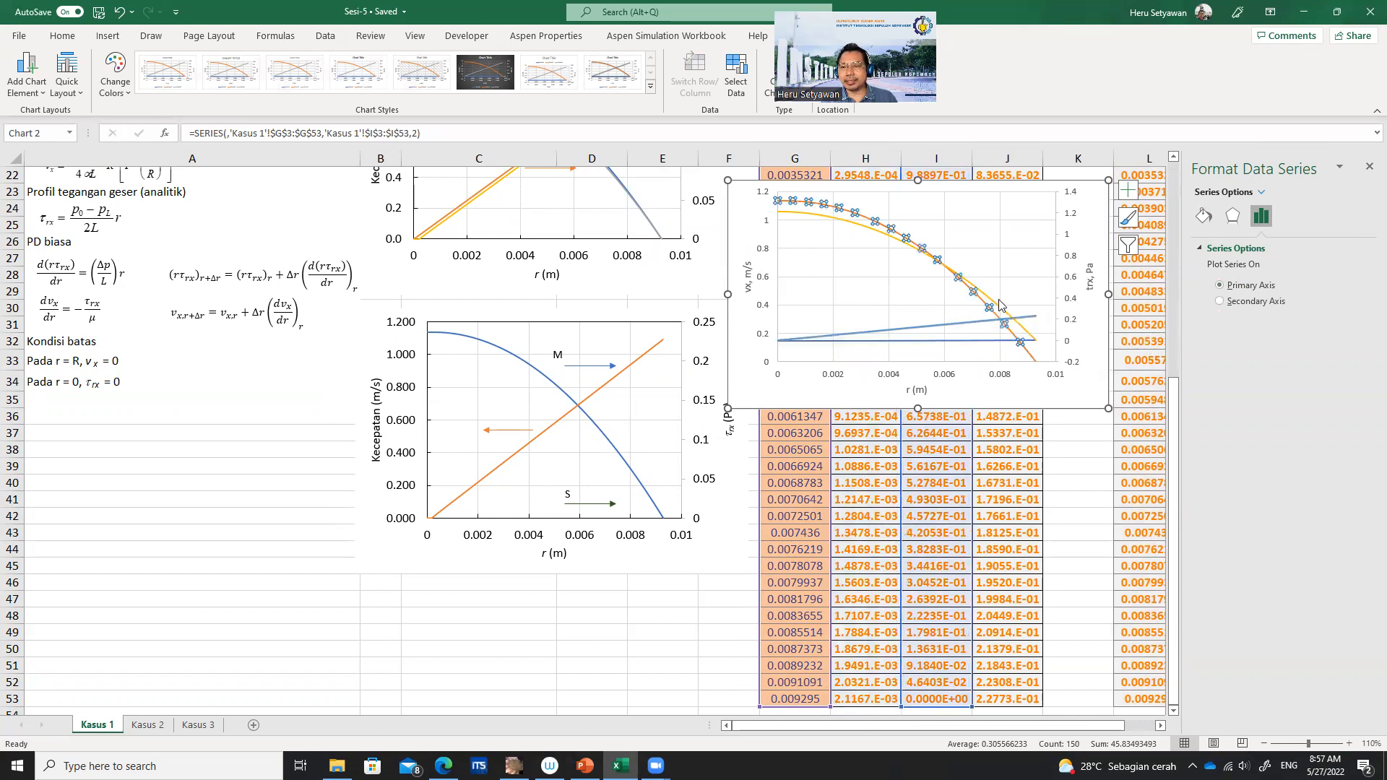
left_click(1005, 311)
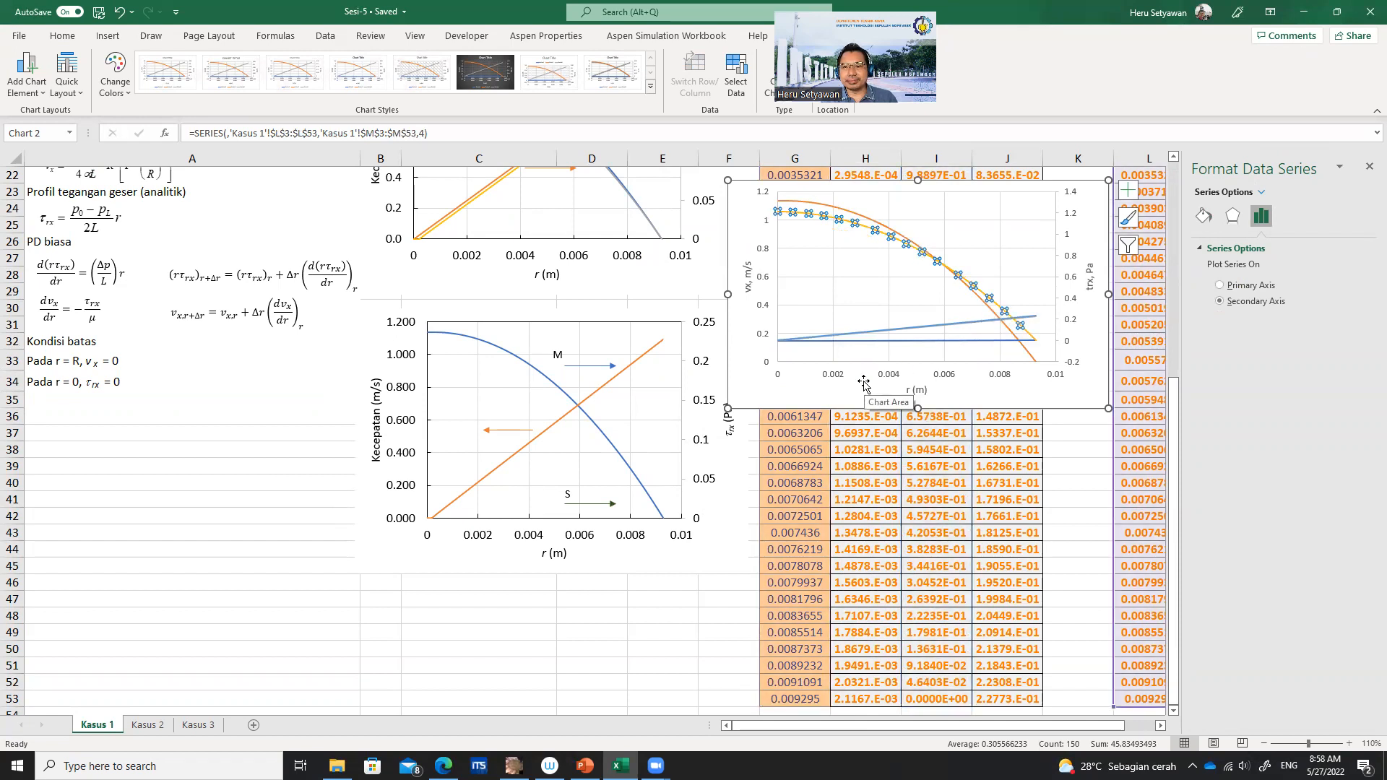
scroll(867, 386, "up", 2)
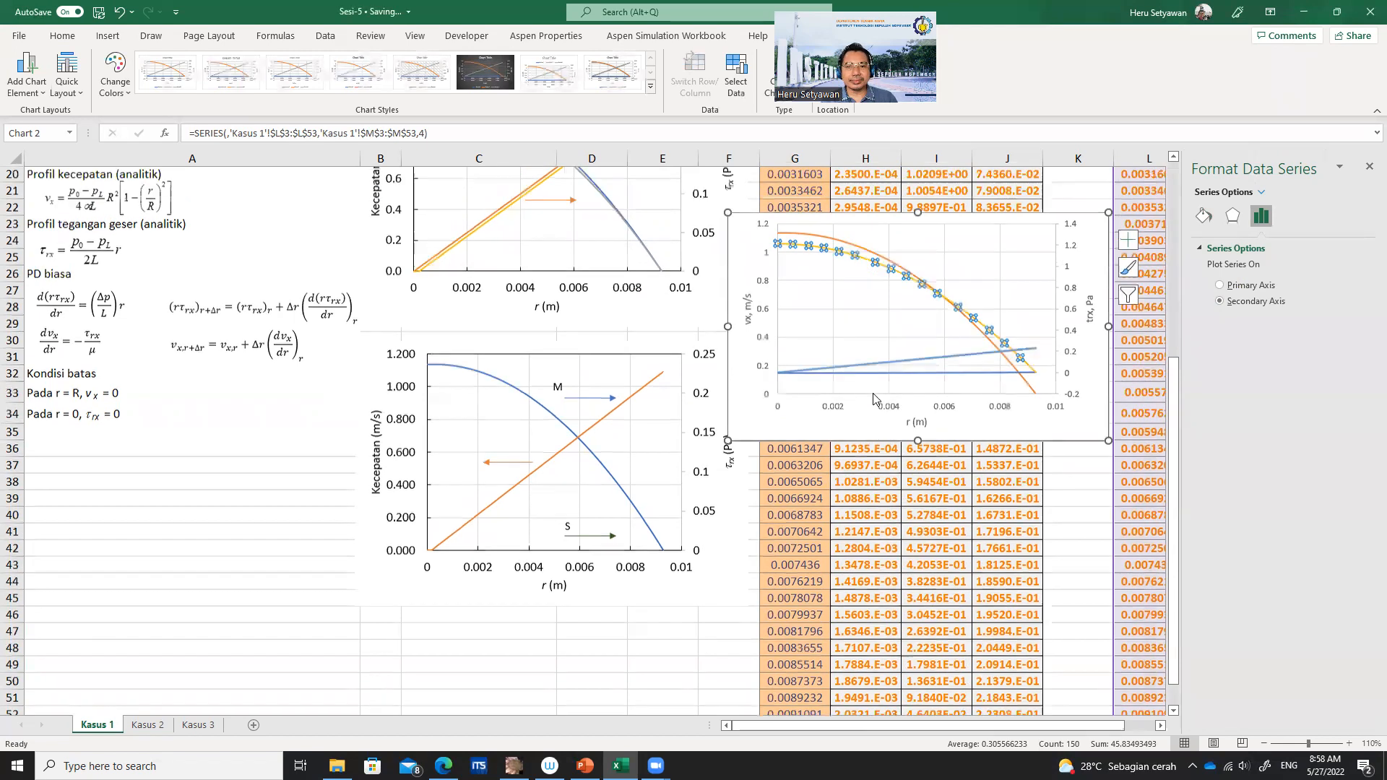
scroll(875, 397, "up", 1)
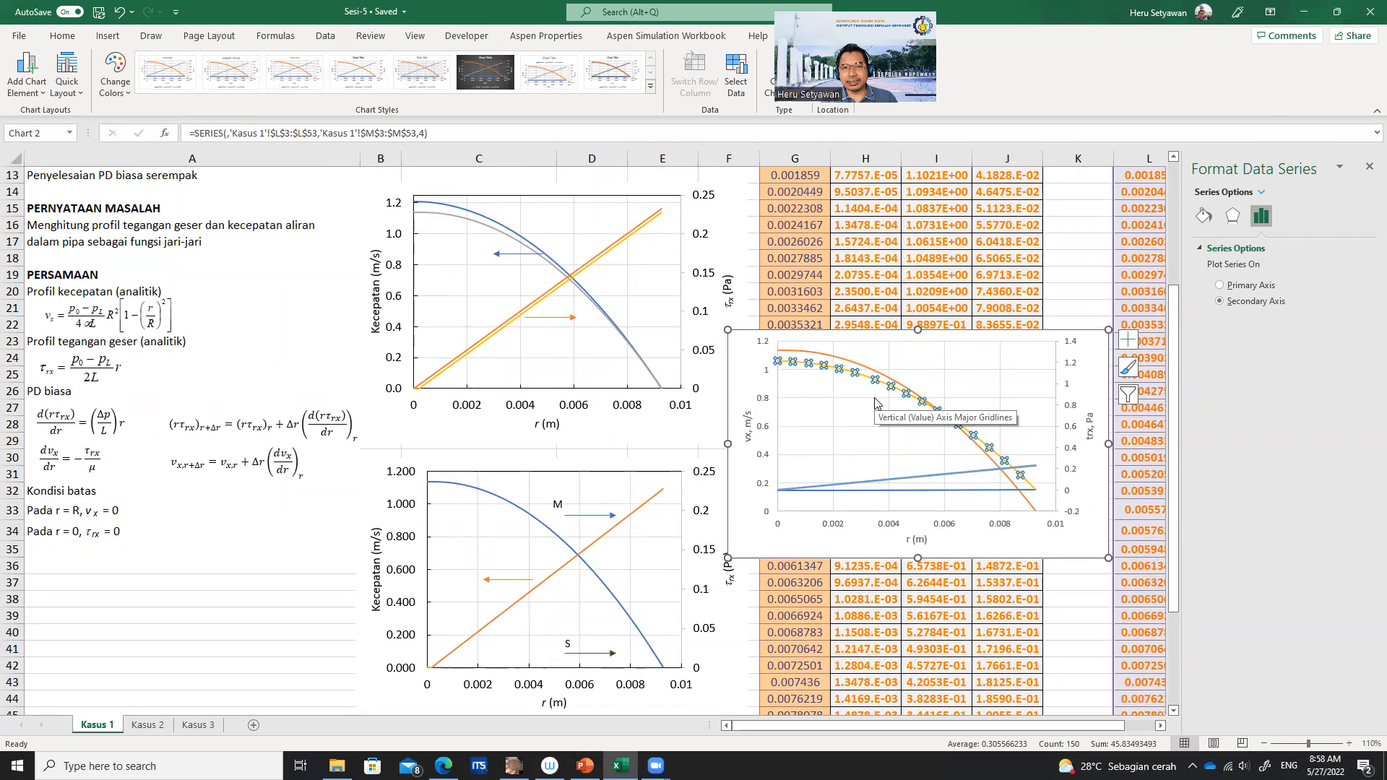
scroll(878, 404, "up", 3)
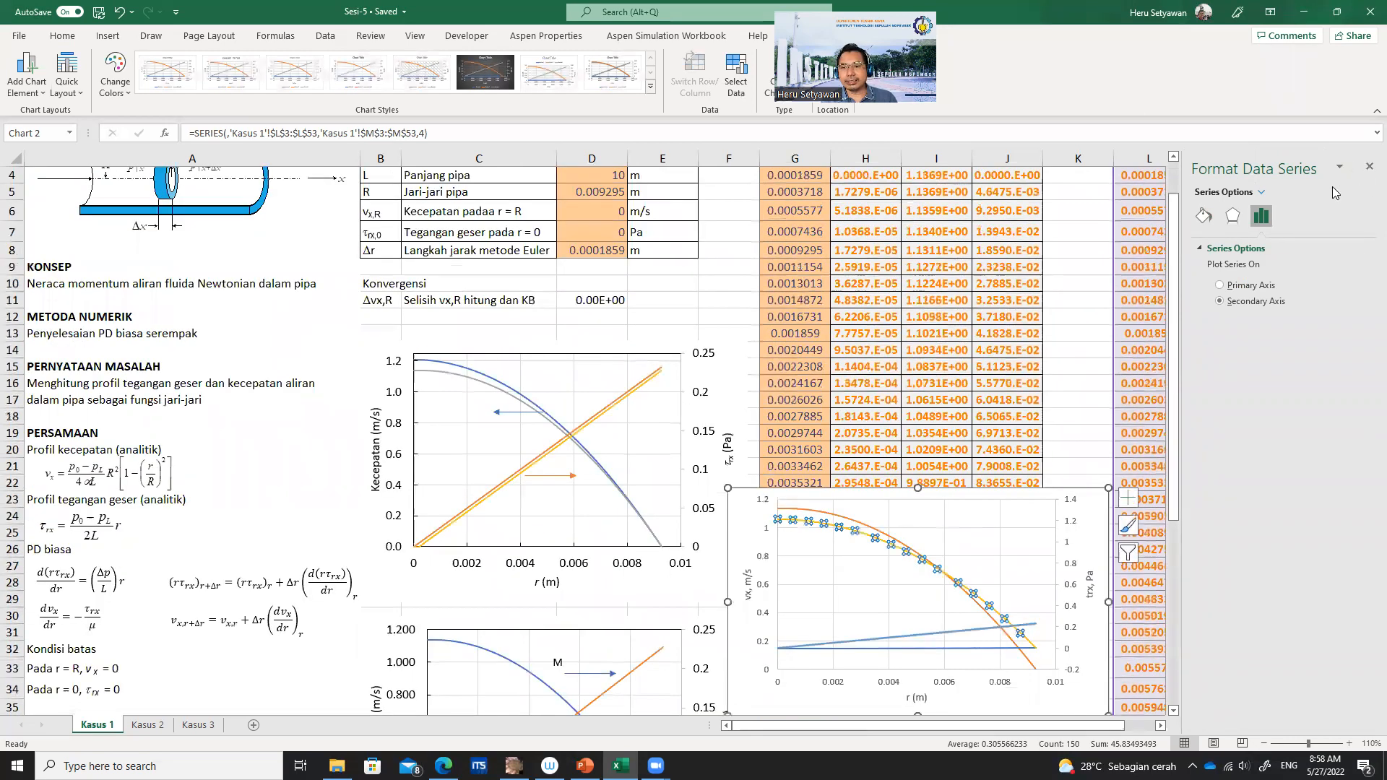
scroll(1368, 171, "up", 1)
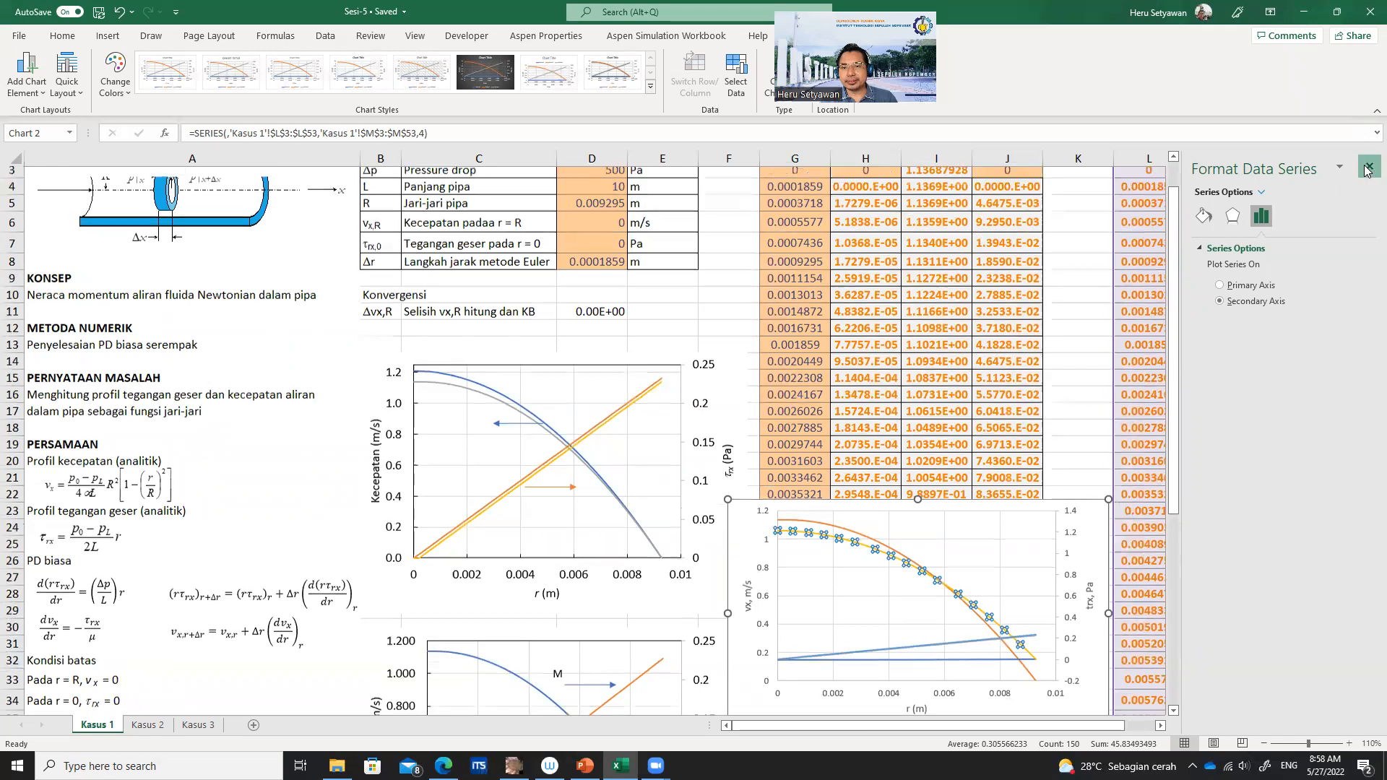
left_click(1368, 172)
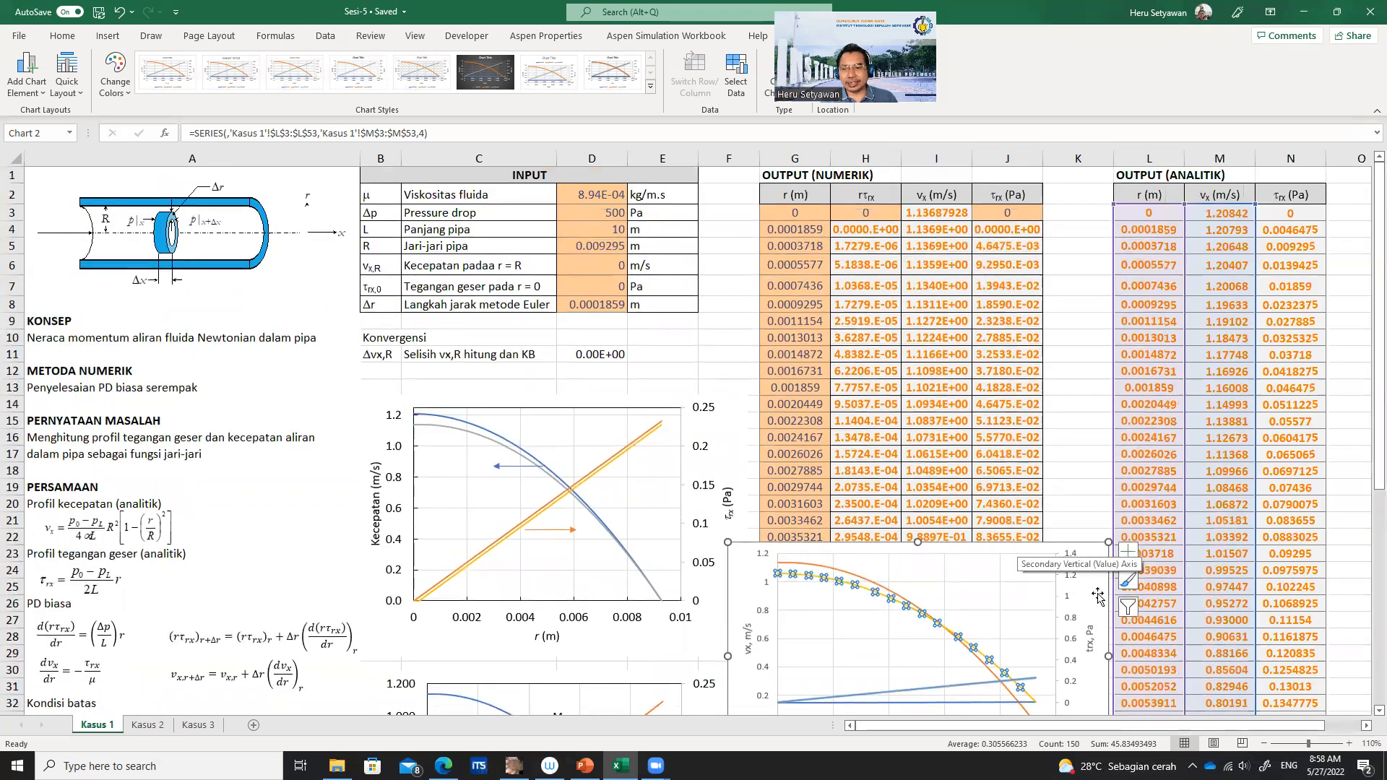
left_click(1087, 592)
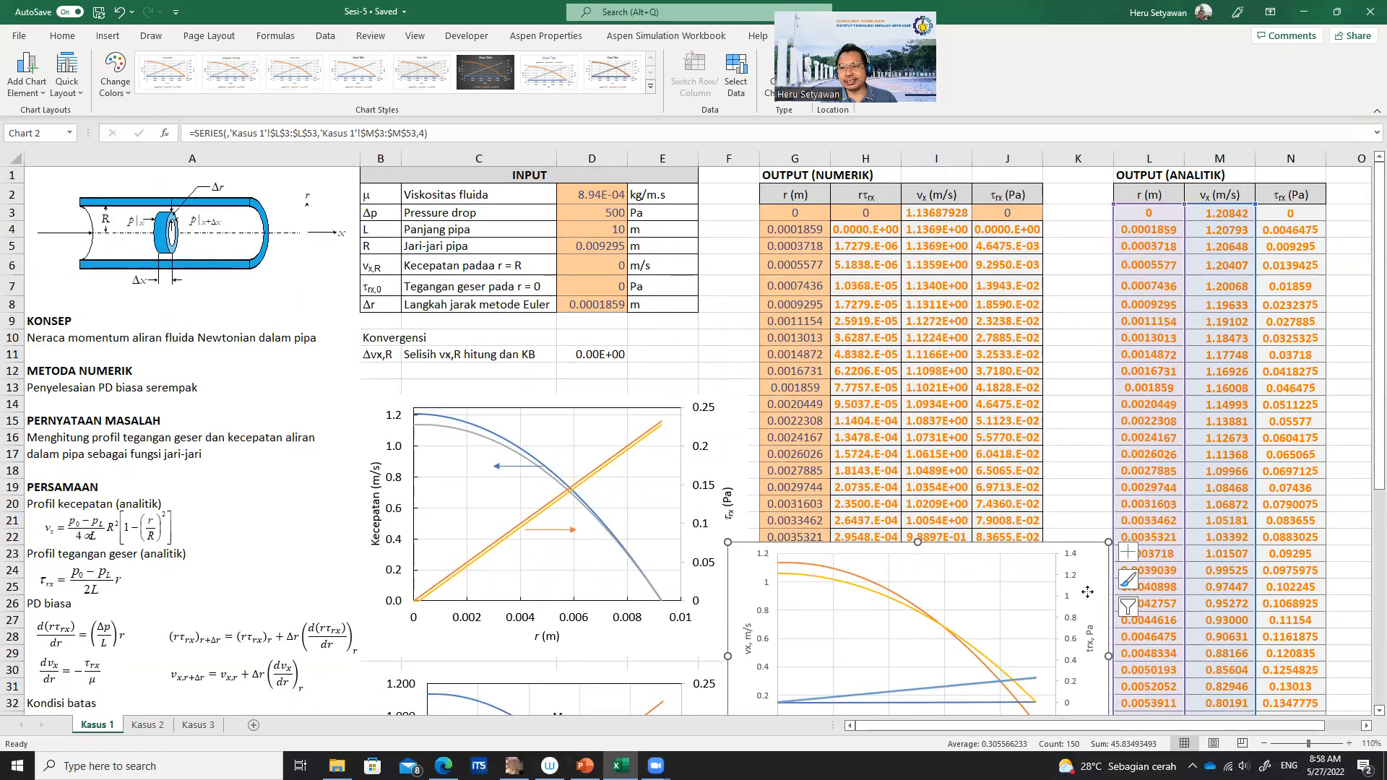
- Move the new chart slightly up and set its secondary vertical axis bounds to minimum 0 and maximum 1.2
left_click_drag(1087, 591, 1104, 554)
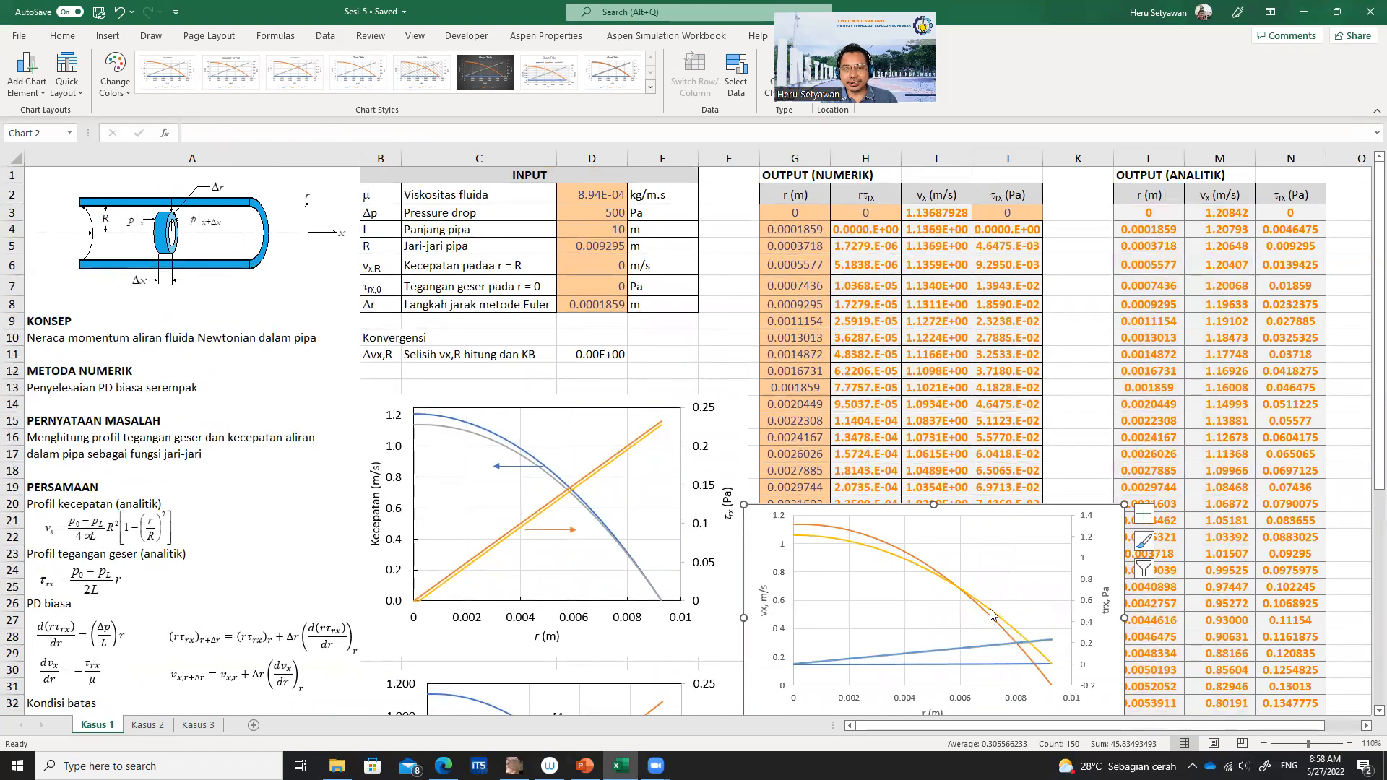
scroll(993, 615, "down", 2)
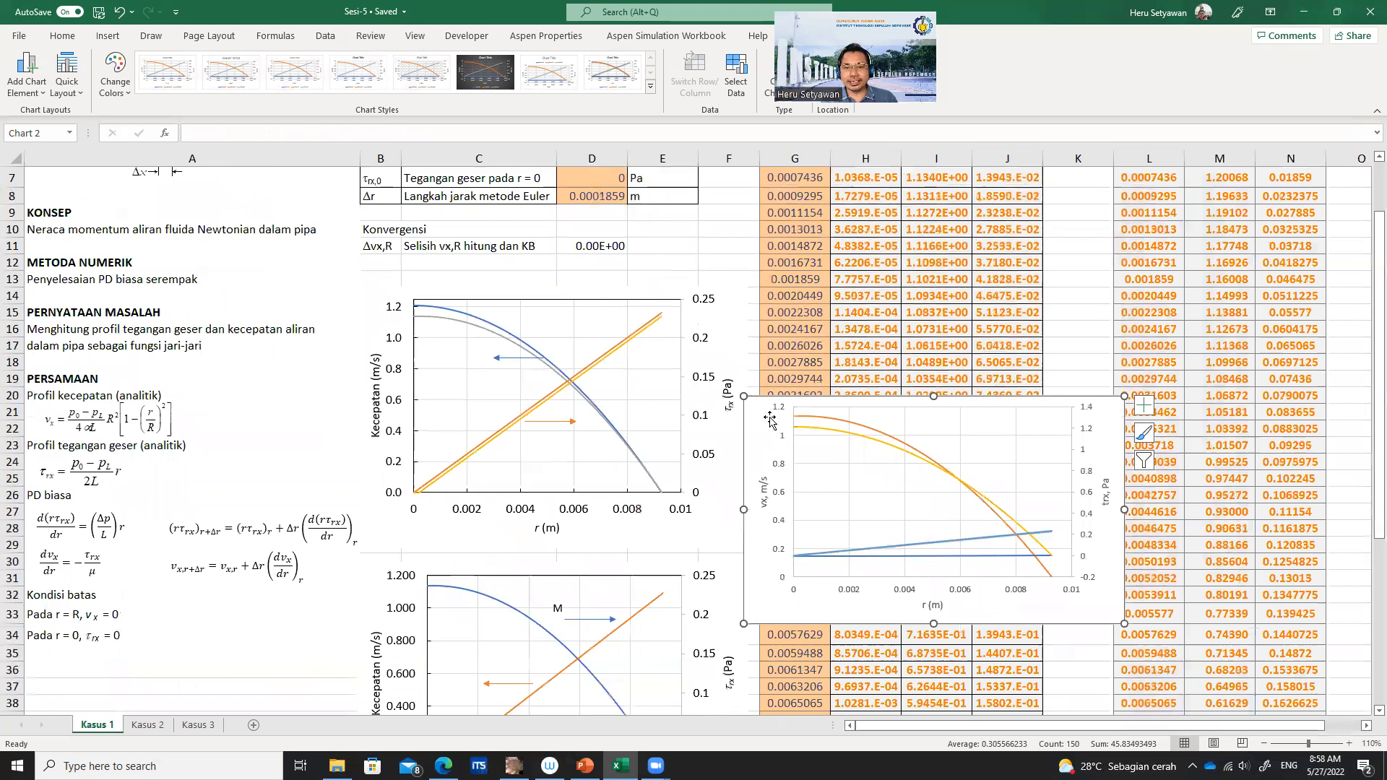
double_click(1088, 441)
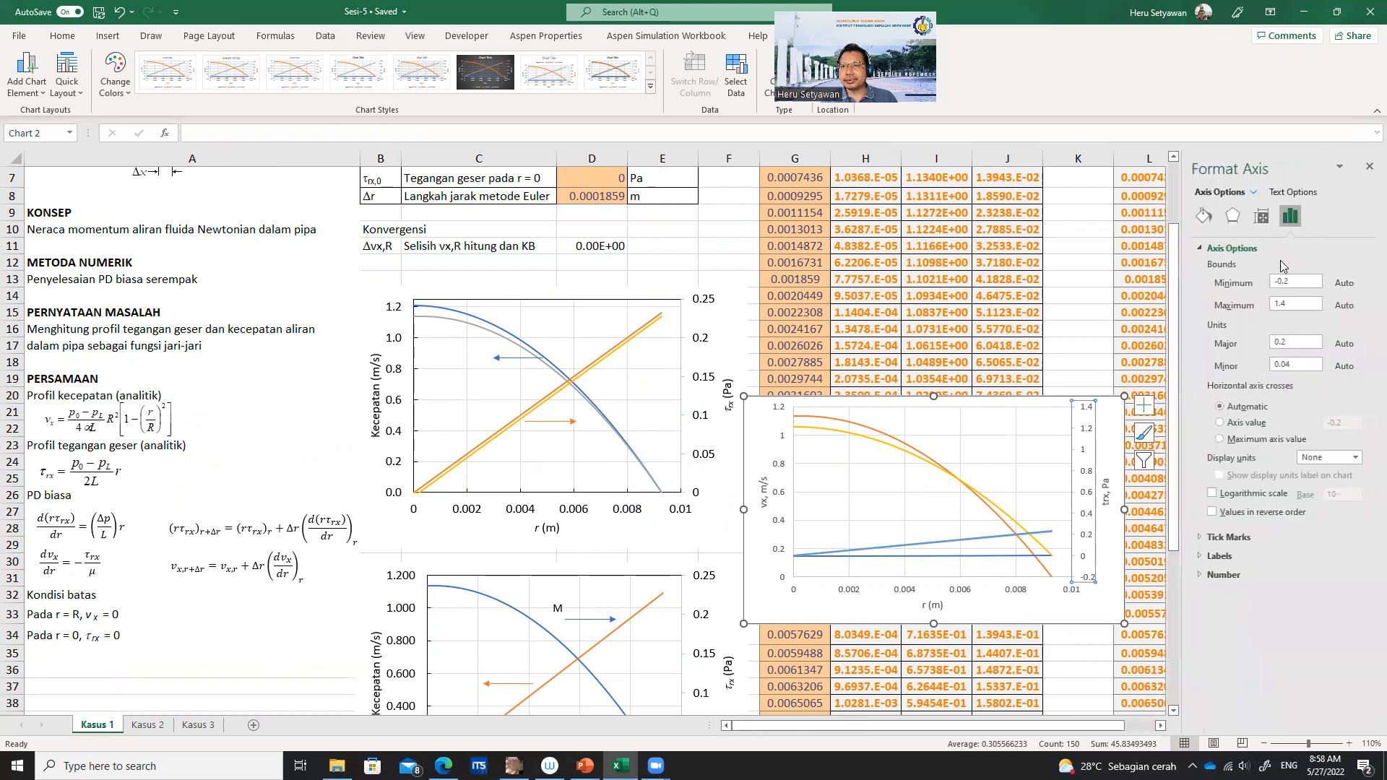
left_click(1243, 281)
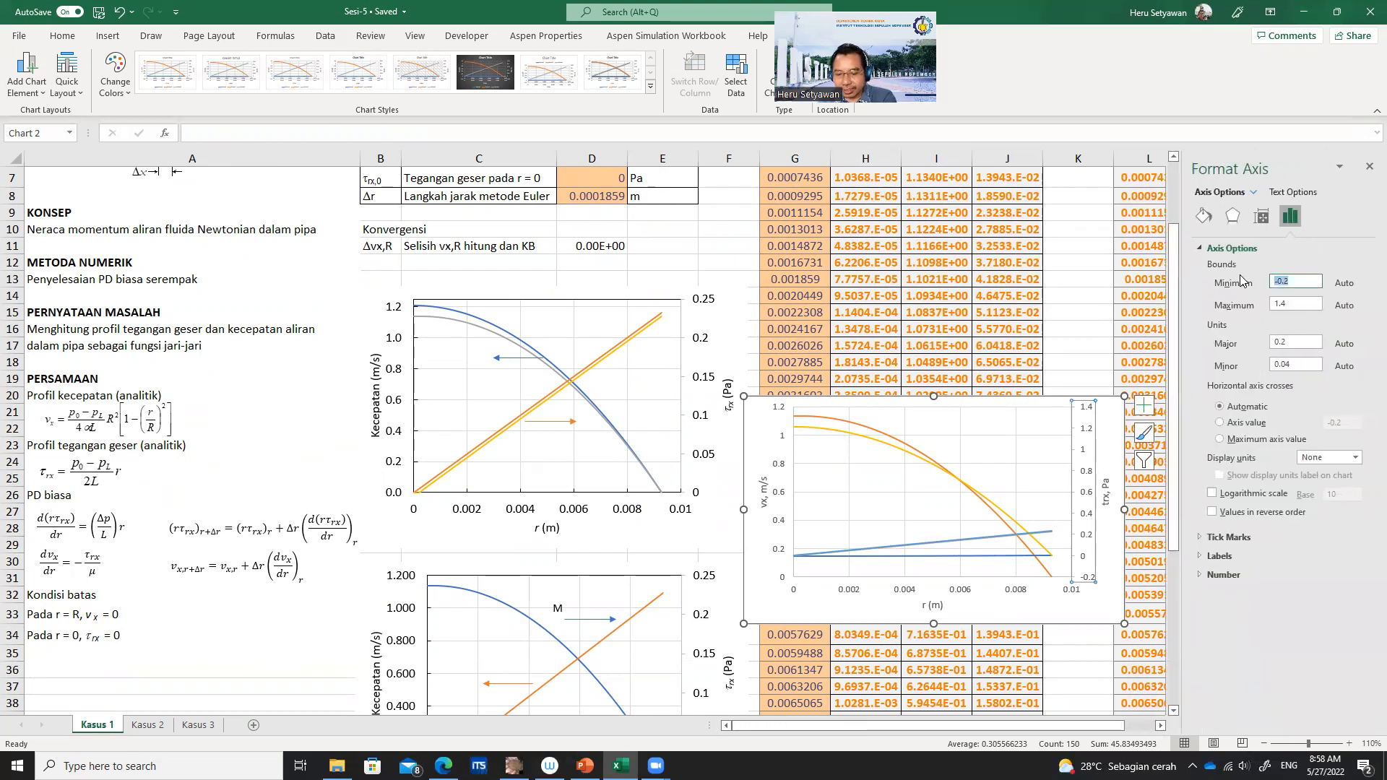
type("0")
left_click(1300, 305)
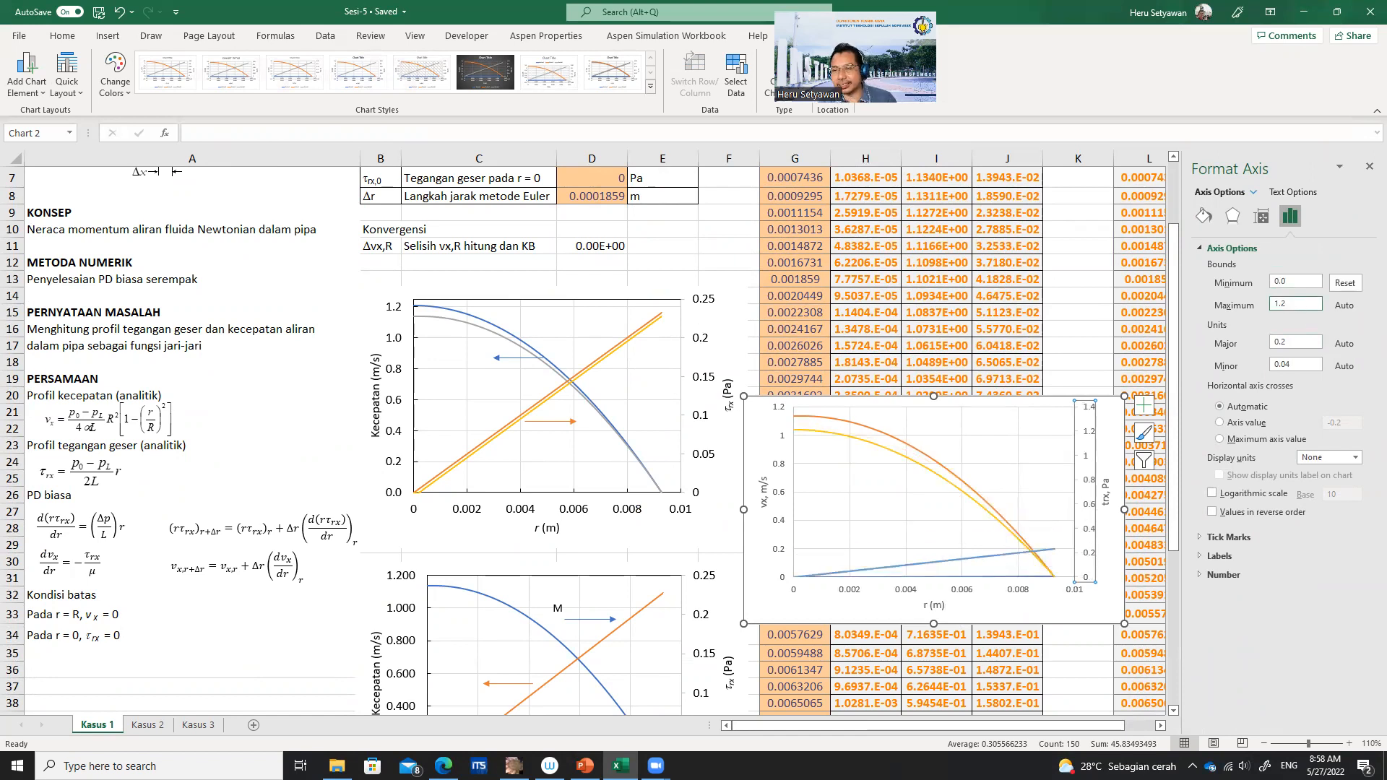
key("Return")
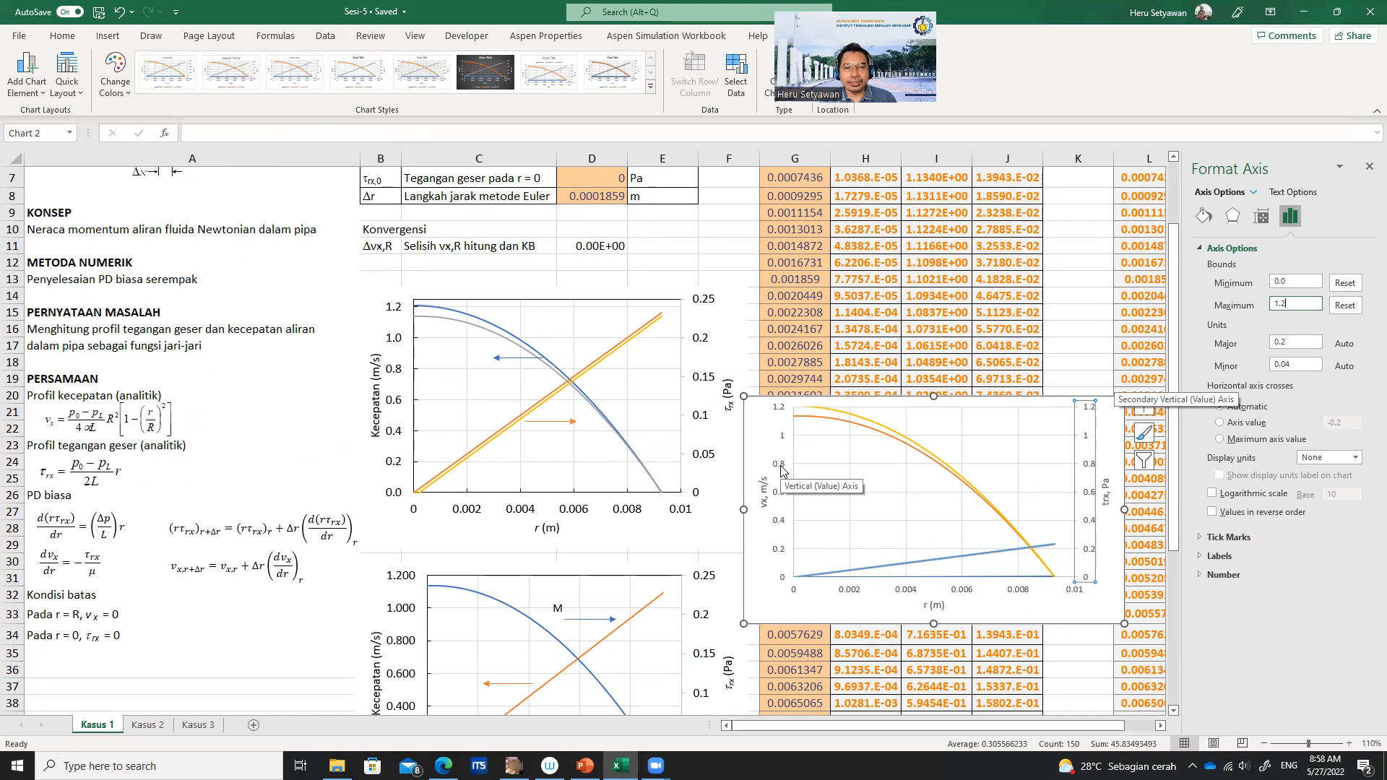
- Set the maximum bound of the chart's secondary trx axis to 0.25
left_click(1095, 470)
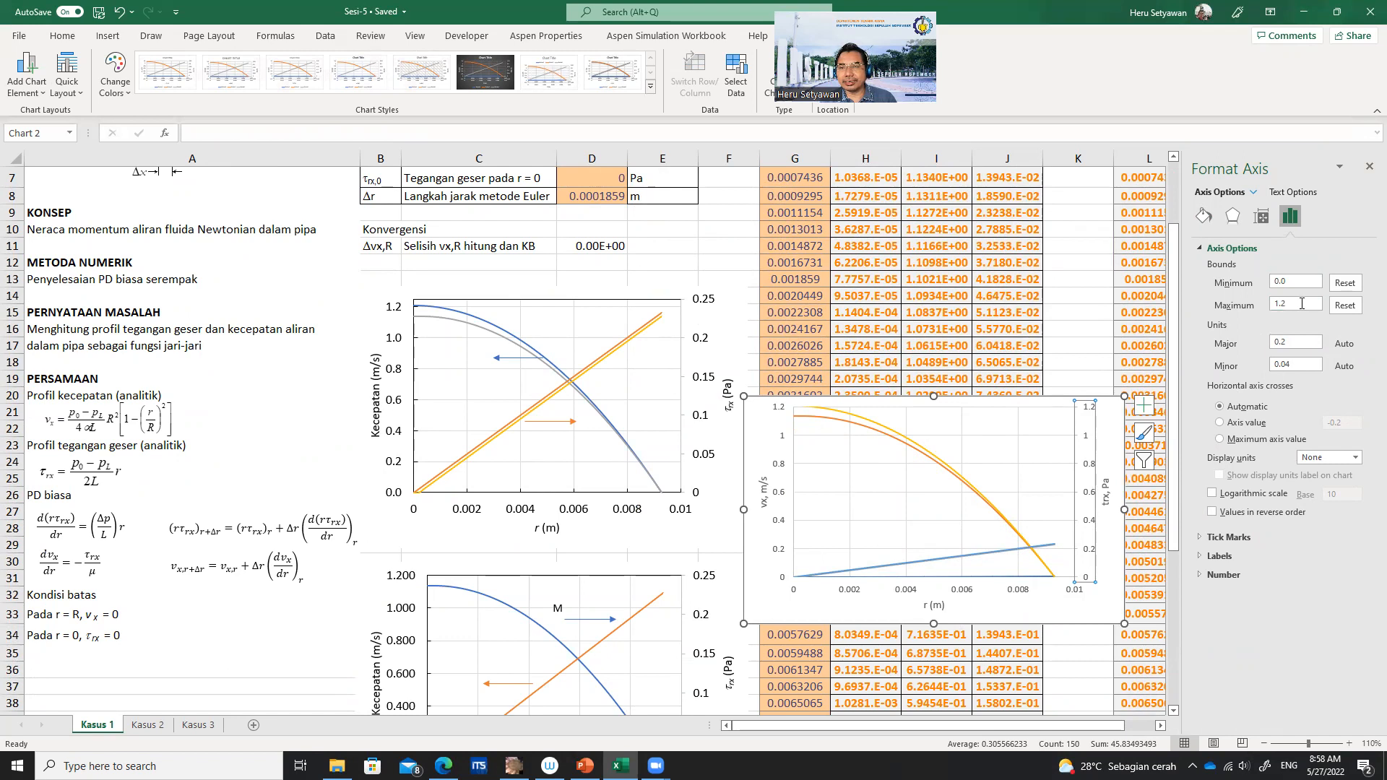
type("0")
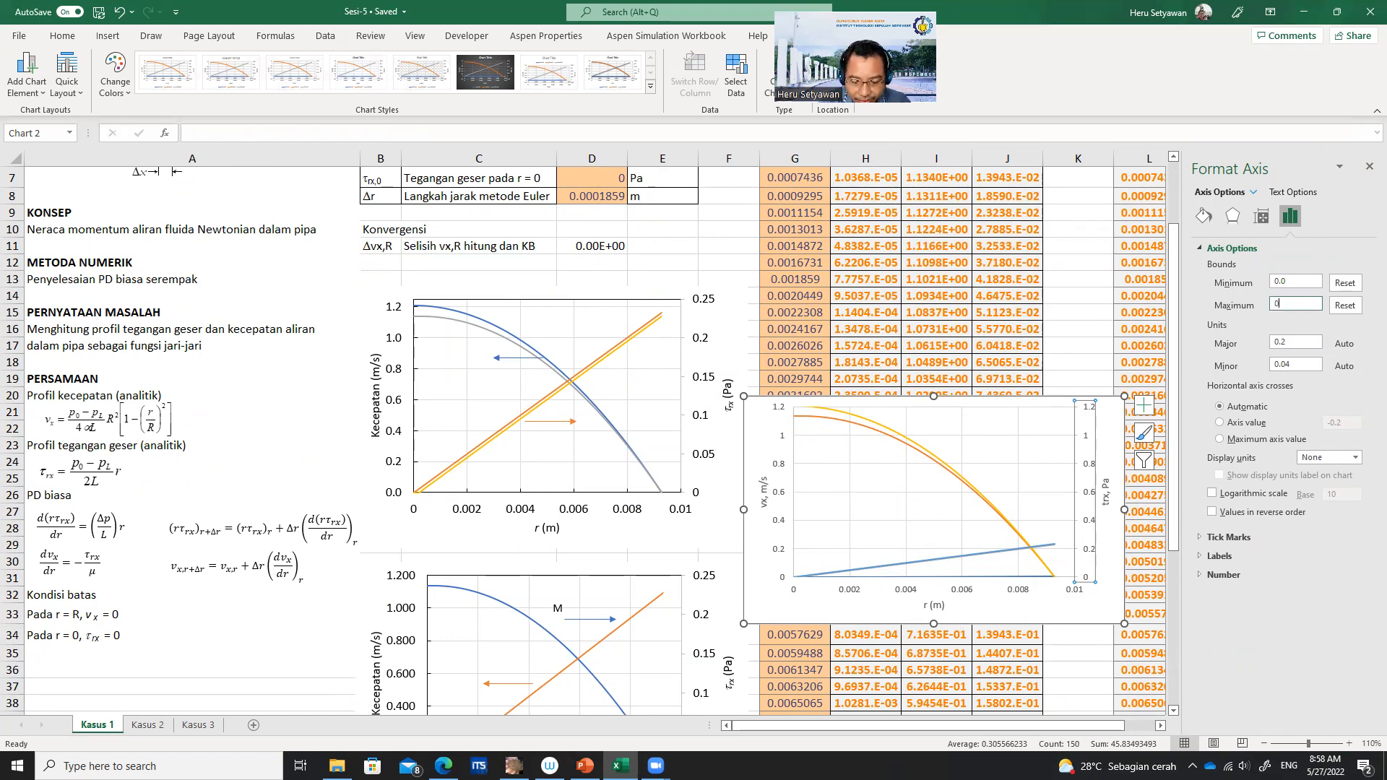
type(".25")
key("Return")
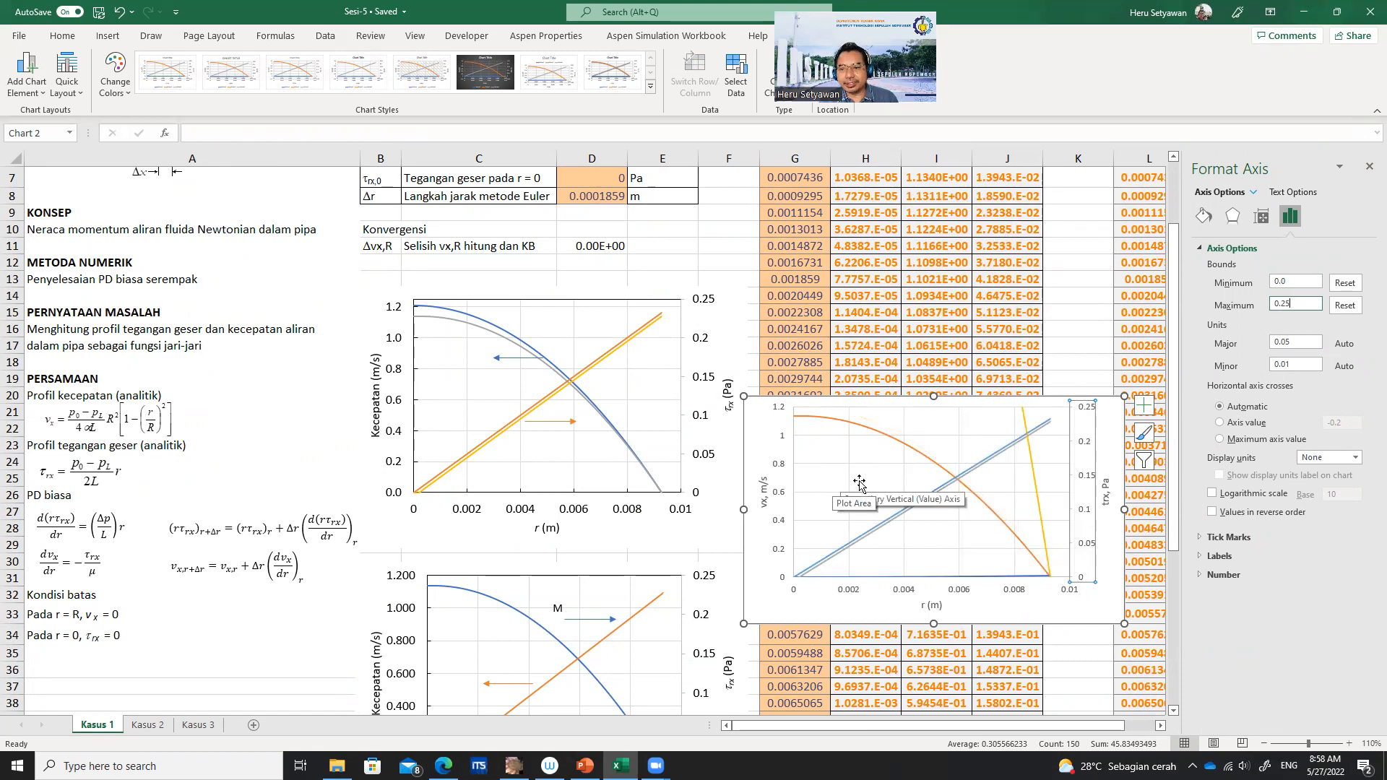
- Plot the analytical velocity series (column M) of the new chart on the primary axis and close the formatting pane
left_click(1033, 466)
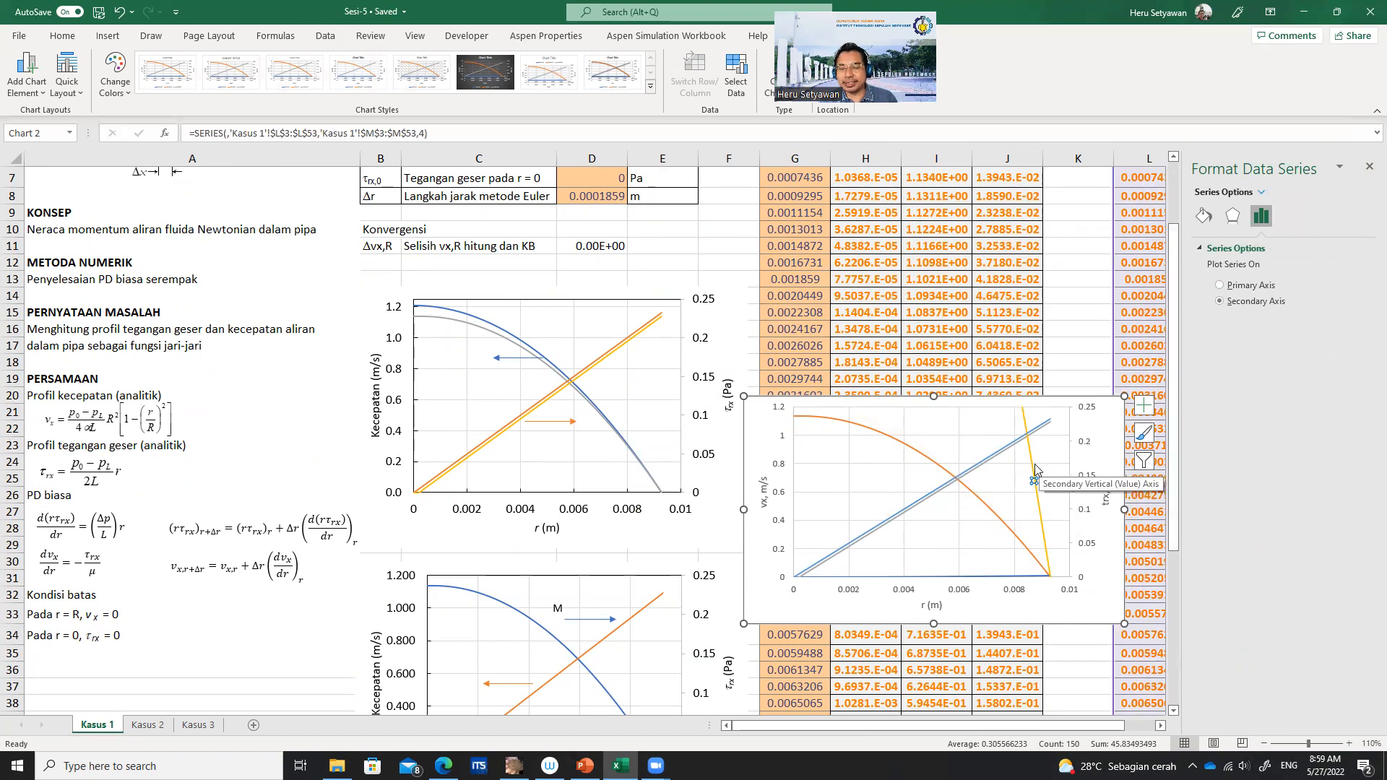
left_click(1223, 286)
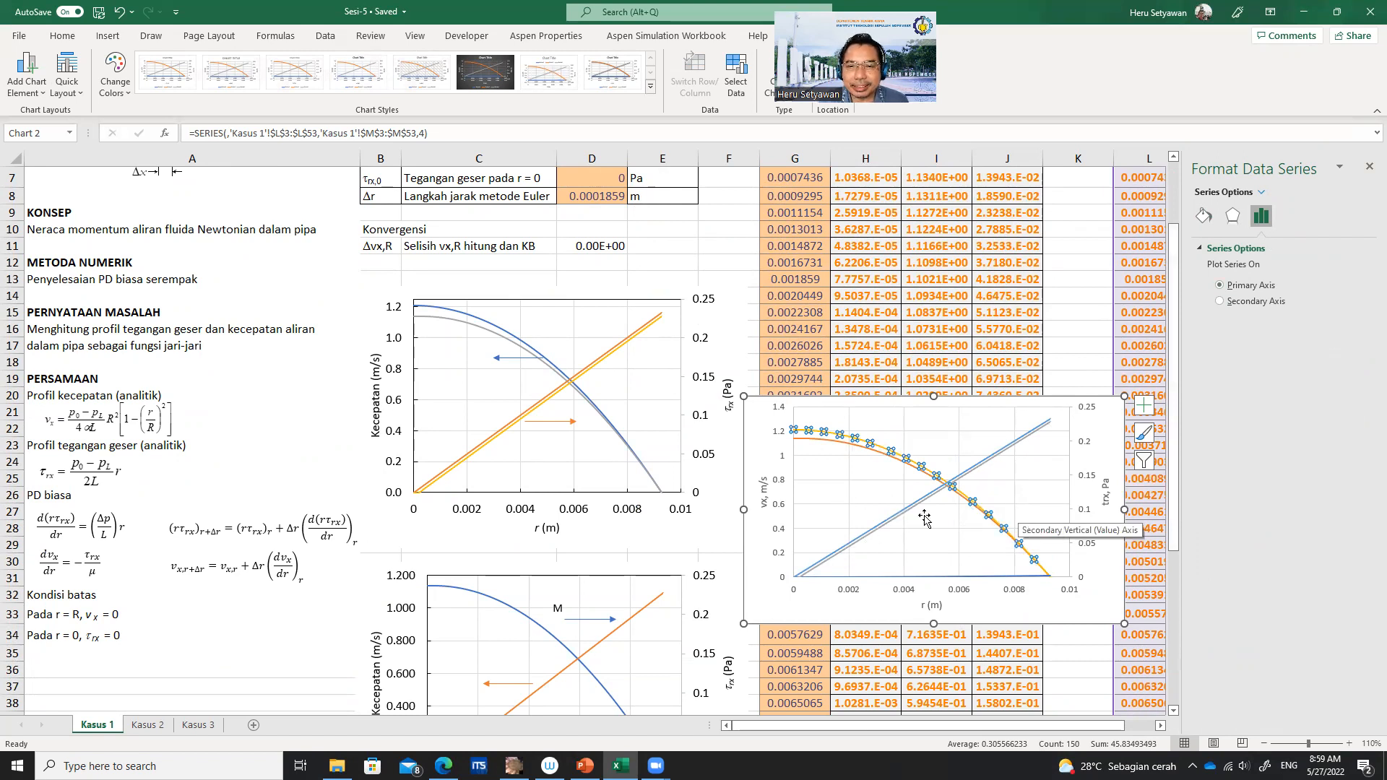
left_click(1084, 587)
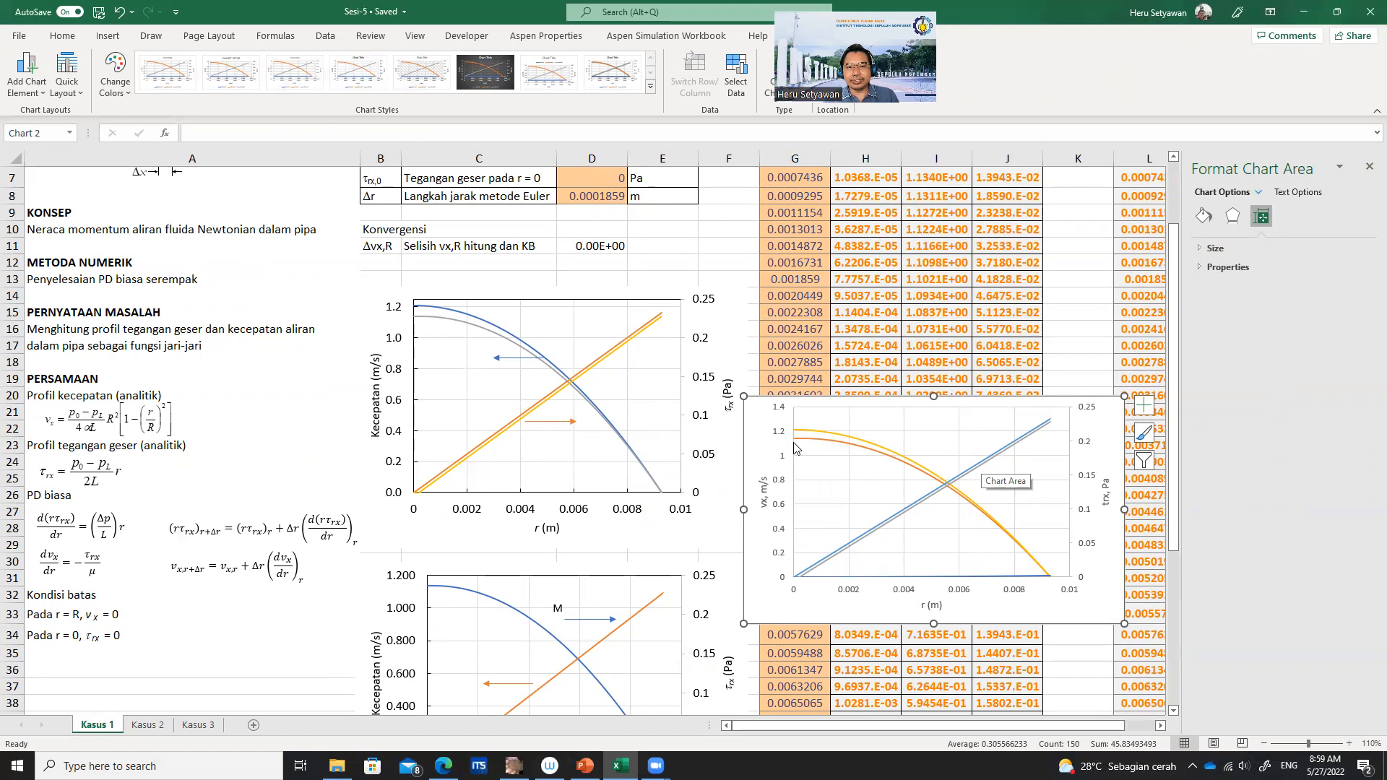
scroll(908, 359, "up", 2)
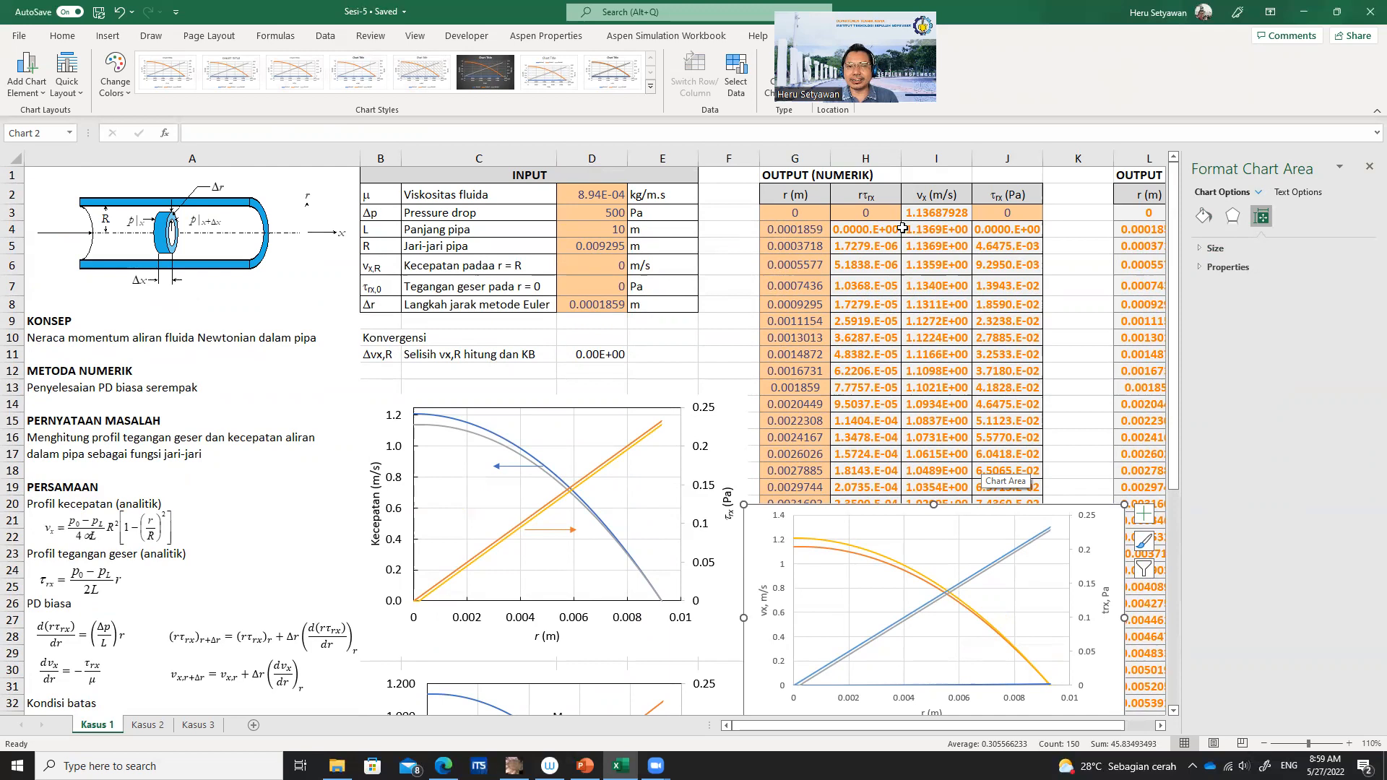
left_click(1369, 167)
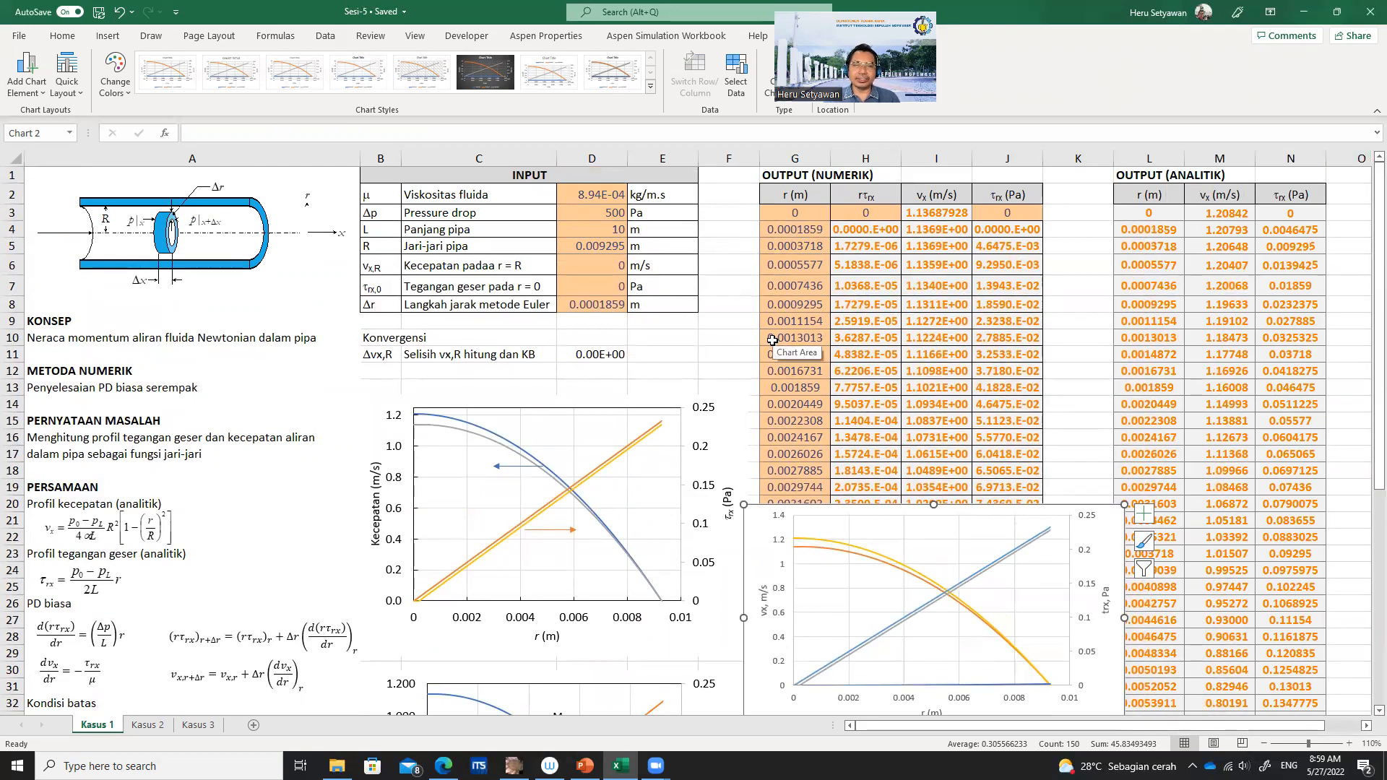